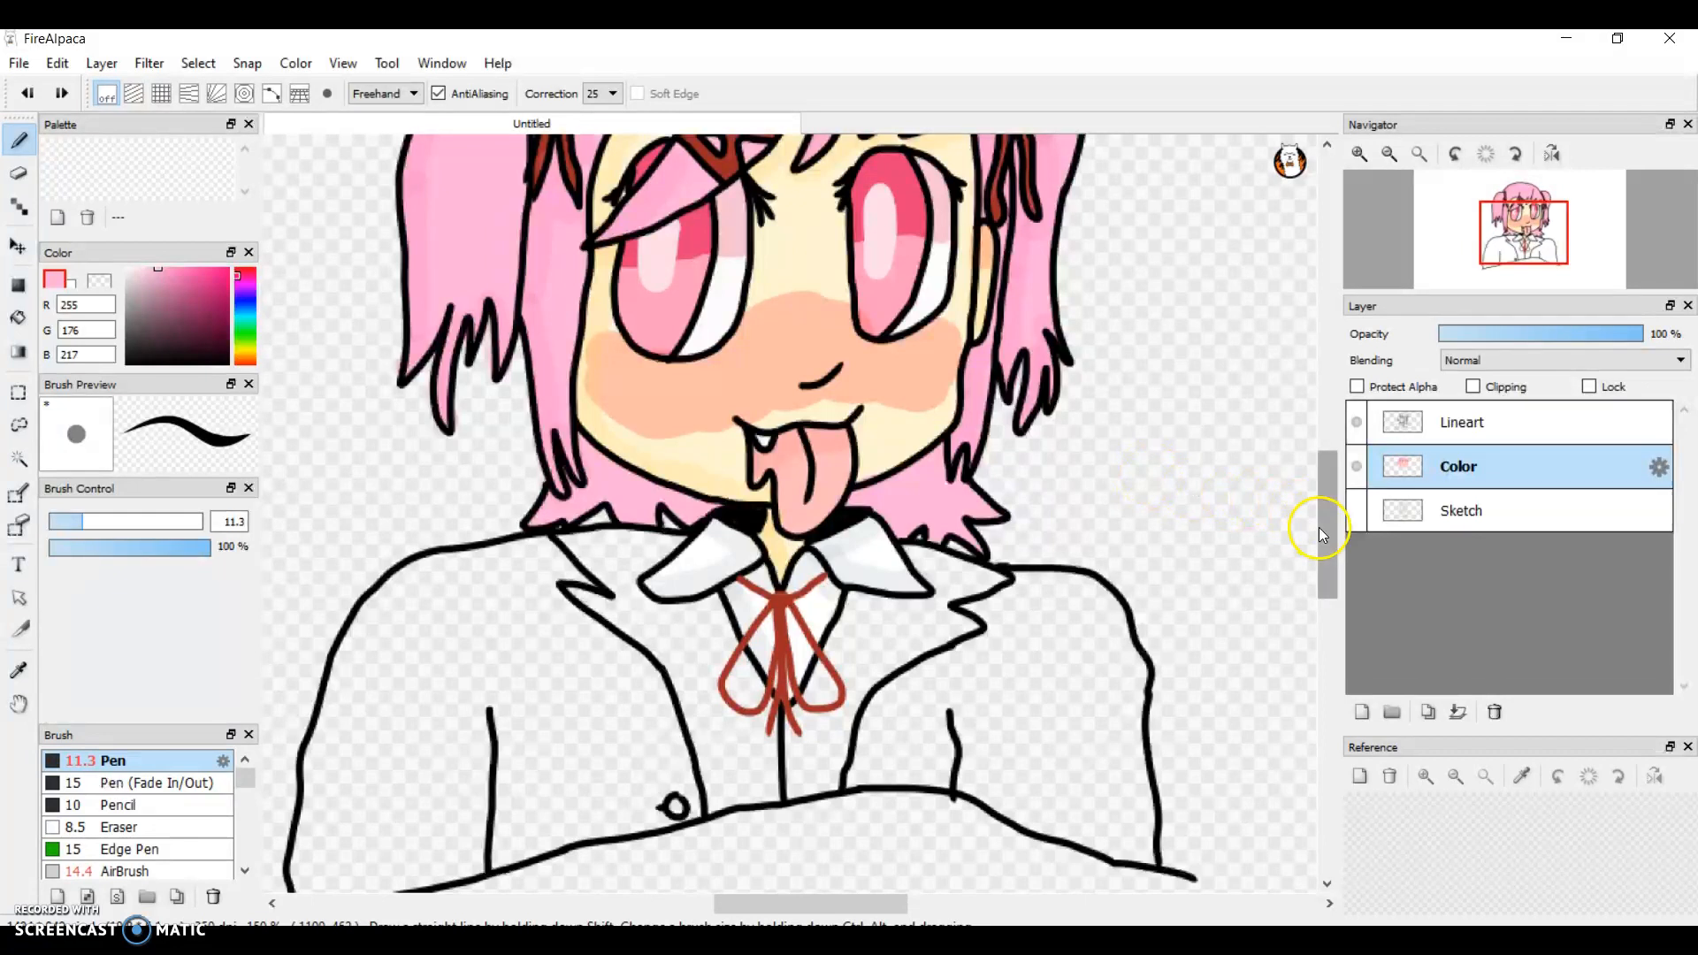
pyautogui.moveTo(1319, 527)
pyautogui.mouseDown()
pyautogui.moveTo(1313, 465)
pyautogui.moveTo(1325, 506)
pyautogui.mouseUp()
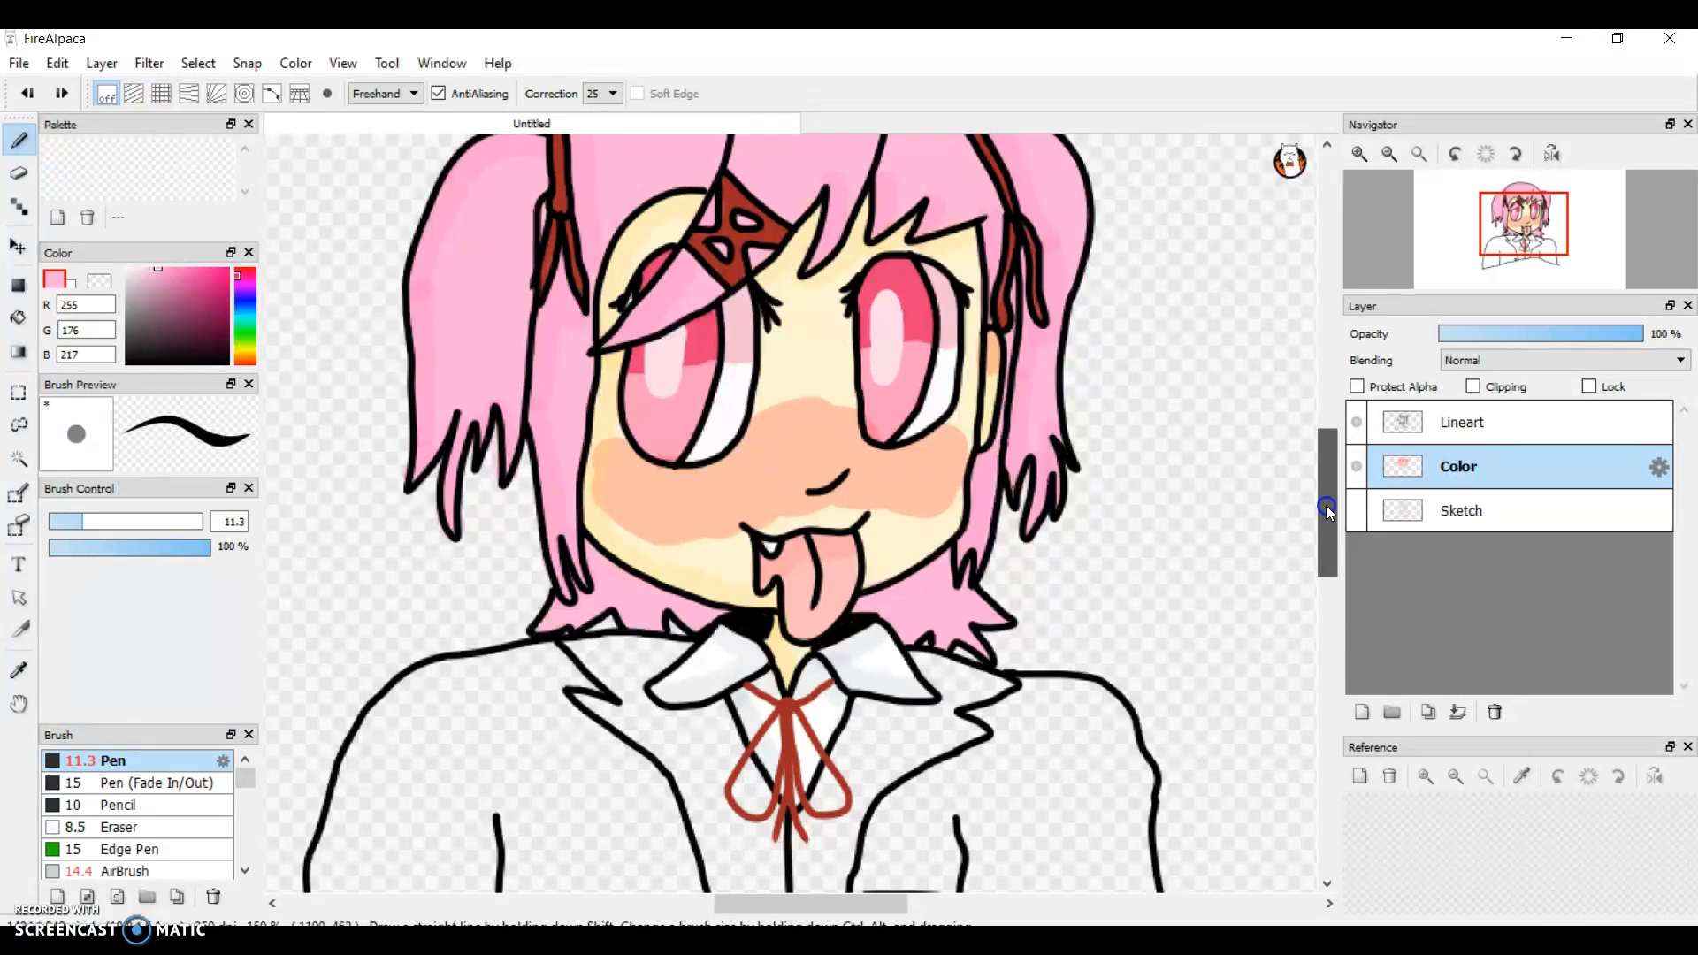
pyautogui.moveTo(1327, 510); pyautogui.dragTo(1318, 541)
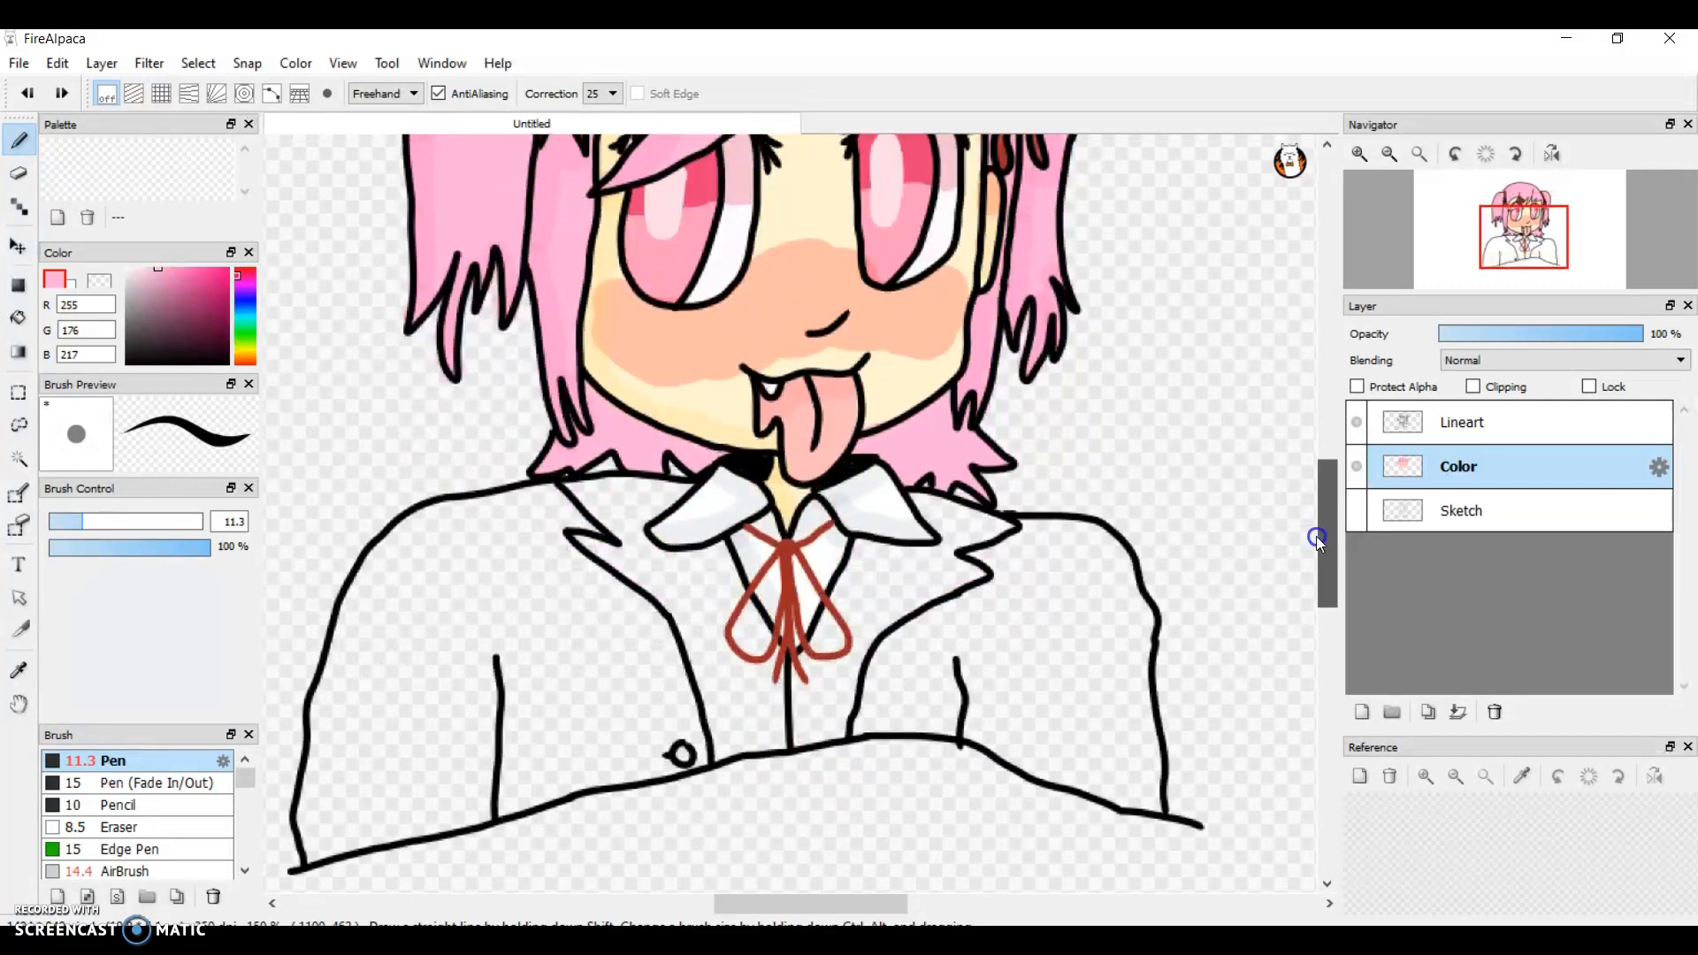
pyautogui.moveTo(1316, 536); pyautogui.dragTo(1316, 535)
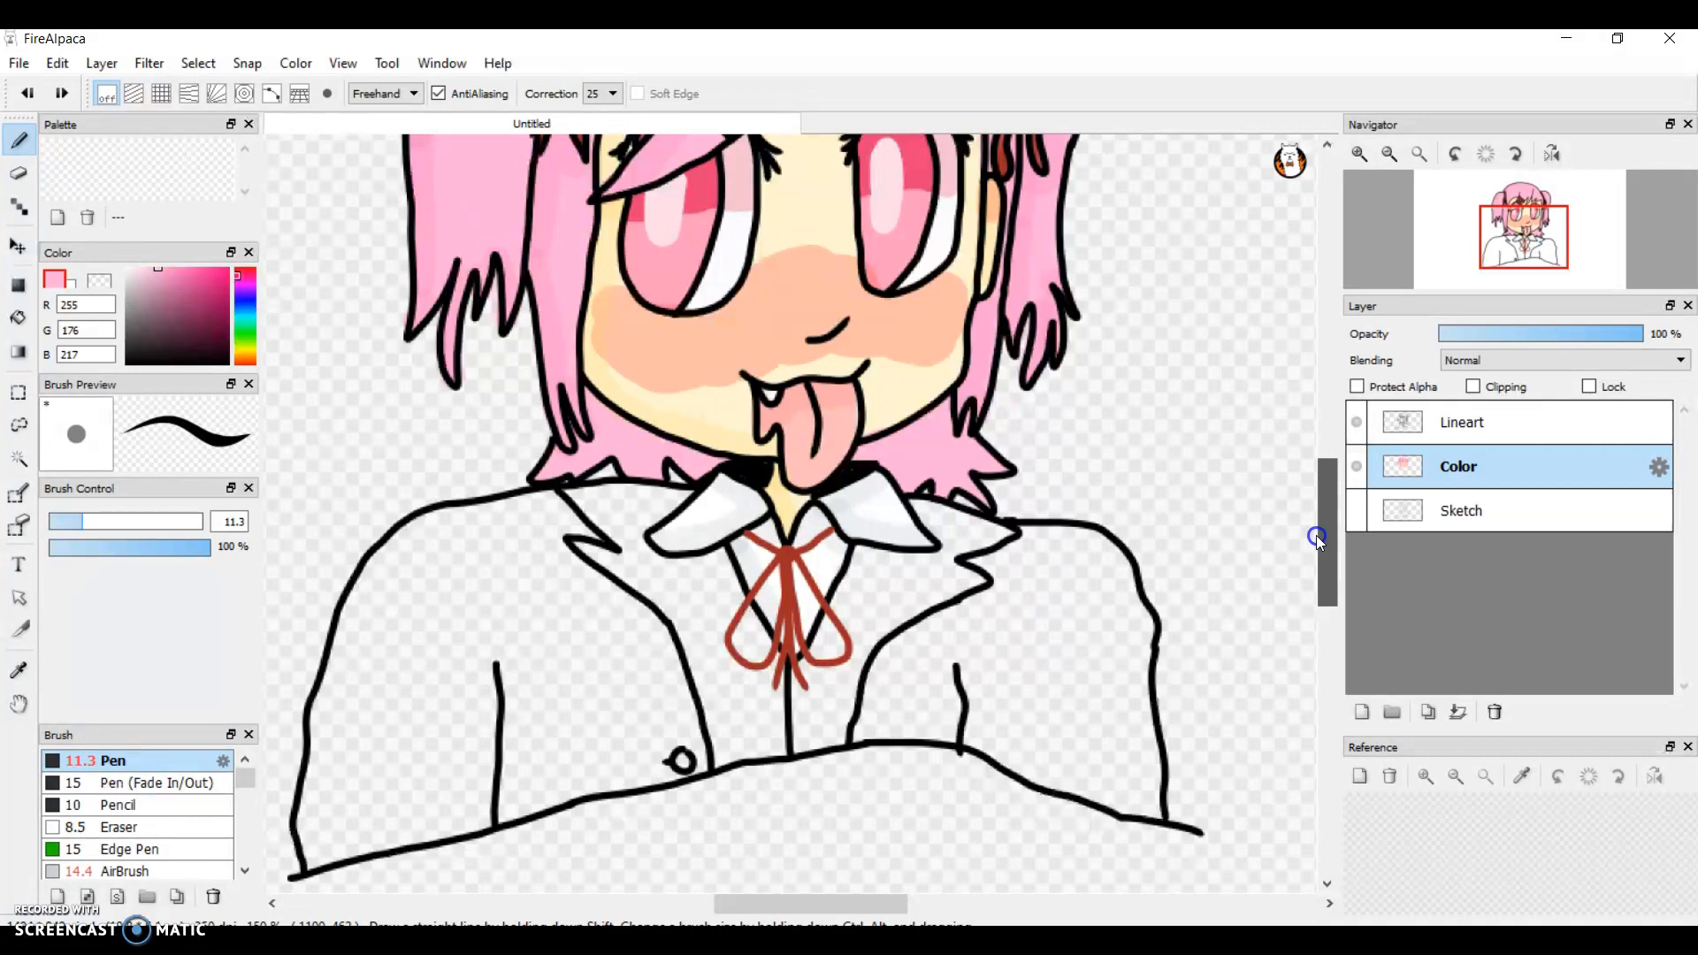
pyautogui.moveTo(1316, 535)
pyautogui.mouseDown()
pyautogui.moveTo(1304, 495)
pyautogui.moveTo(1335, 565)
pyautogui.moveTo(1325, 534)
pyautogui.mouseUp()
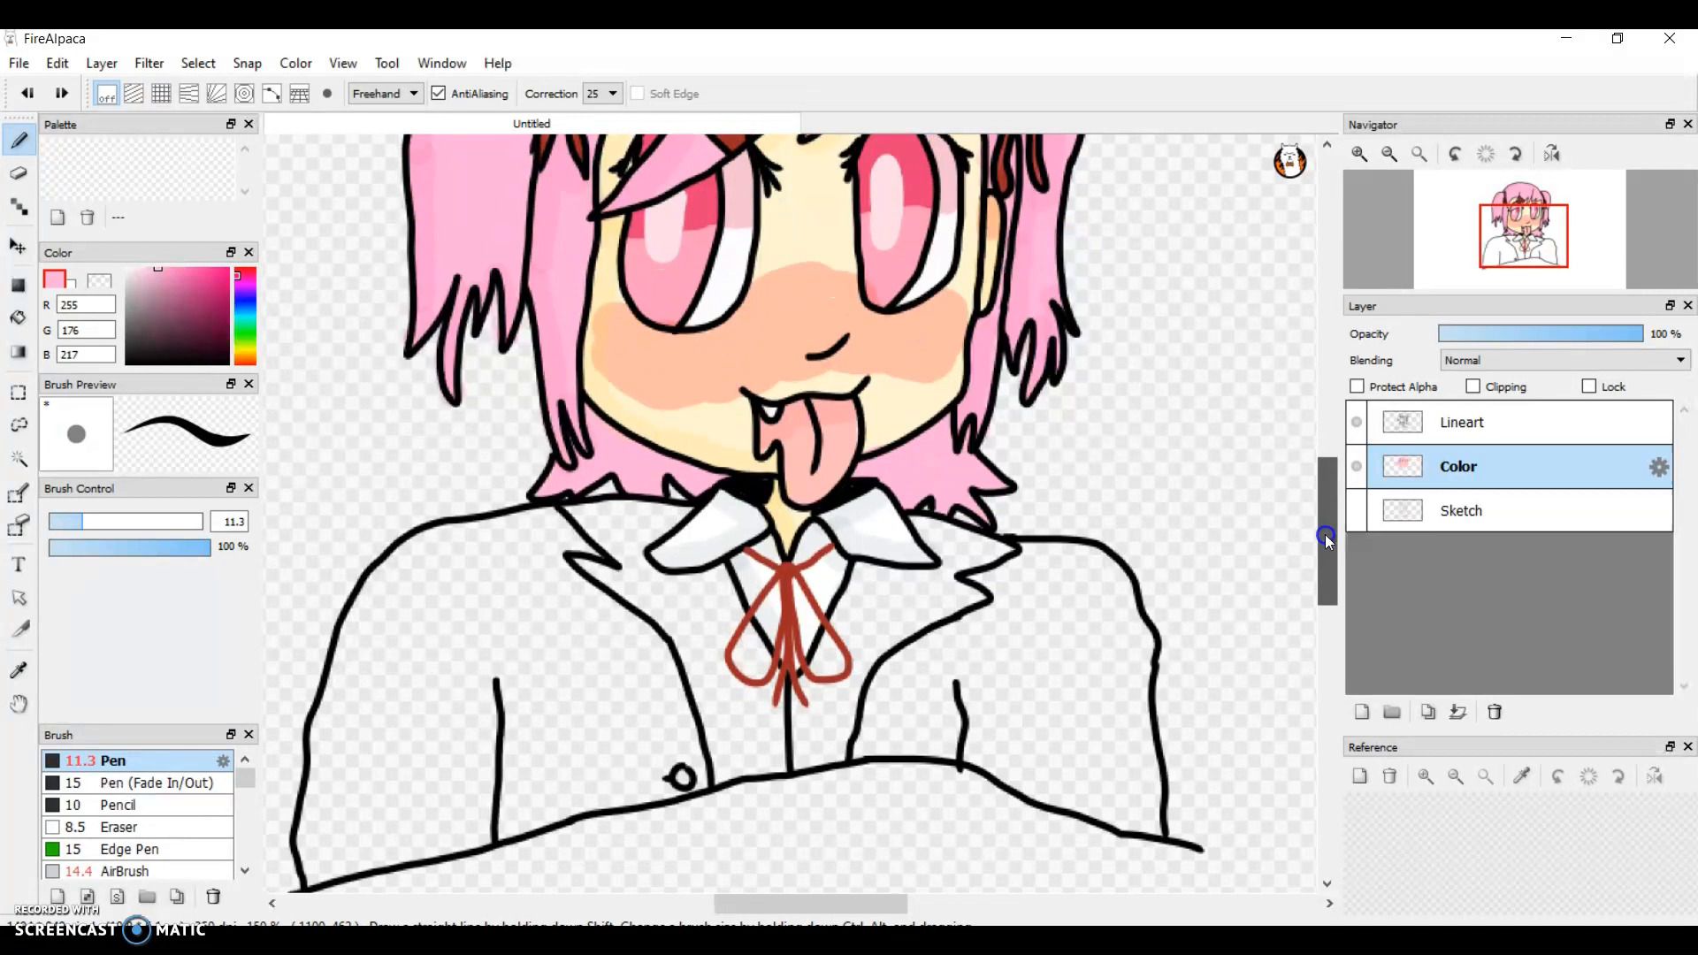
pyautogui.moveTo(1326, 535); pyautogui.dragTo(1320, 518)
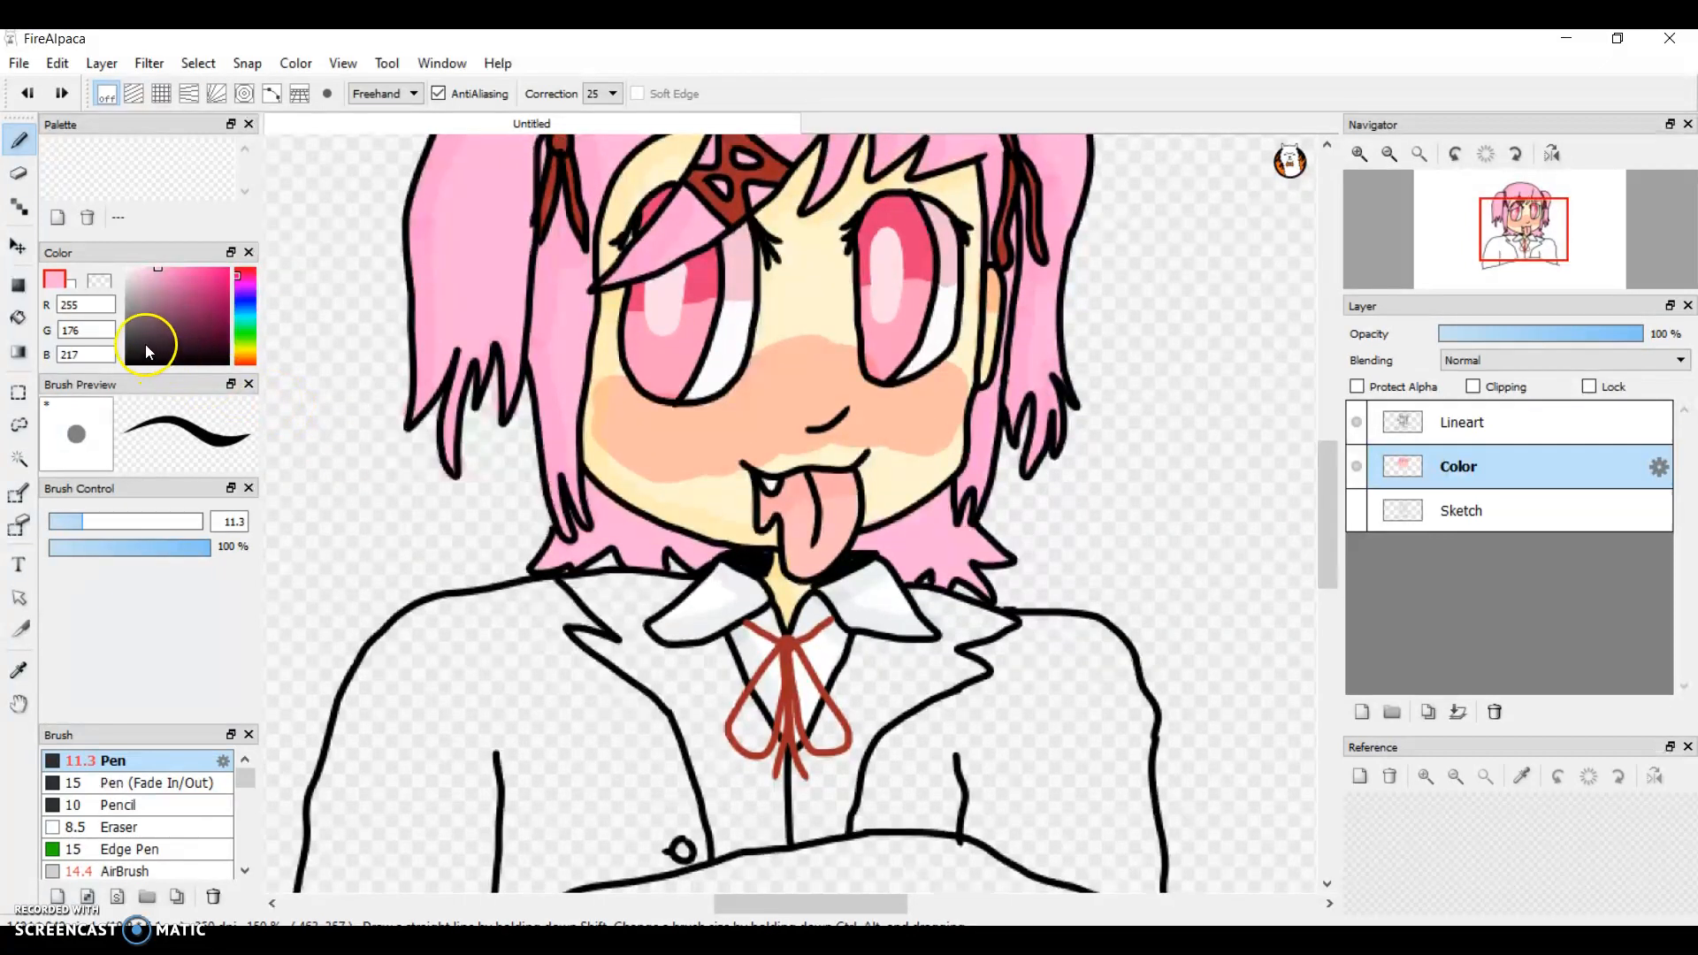
# Step: Pick a darker pink, RGB 244, 118, 185, for the pen and lower its opacity to 44% for shading the lower hair
pyautogui.click(1353, 155)
pyautogui.click(1354, 155)
pyautogui.click(1353, 155)
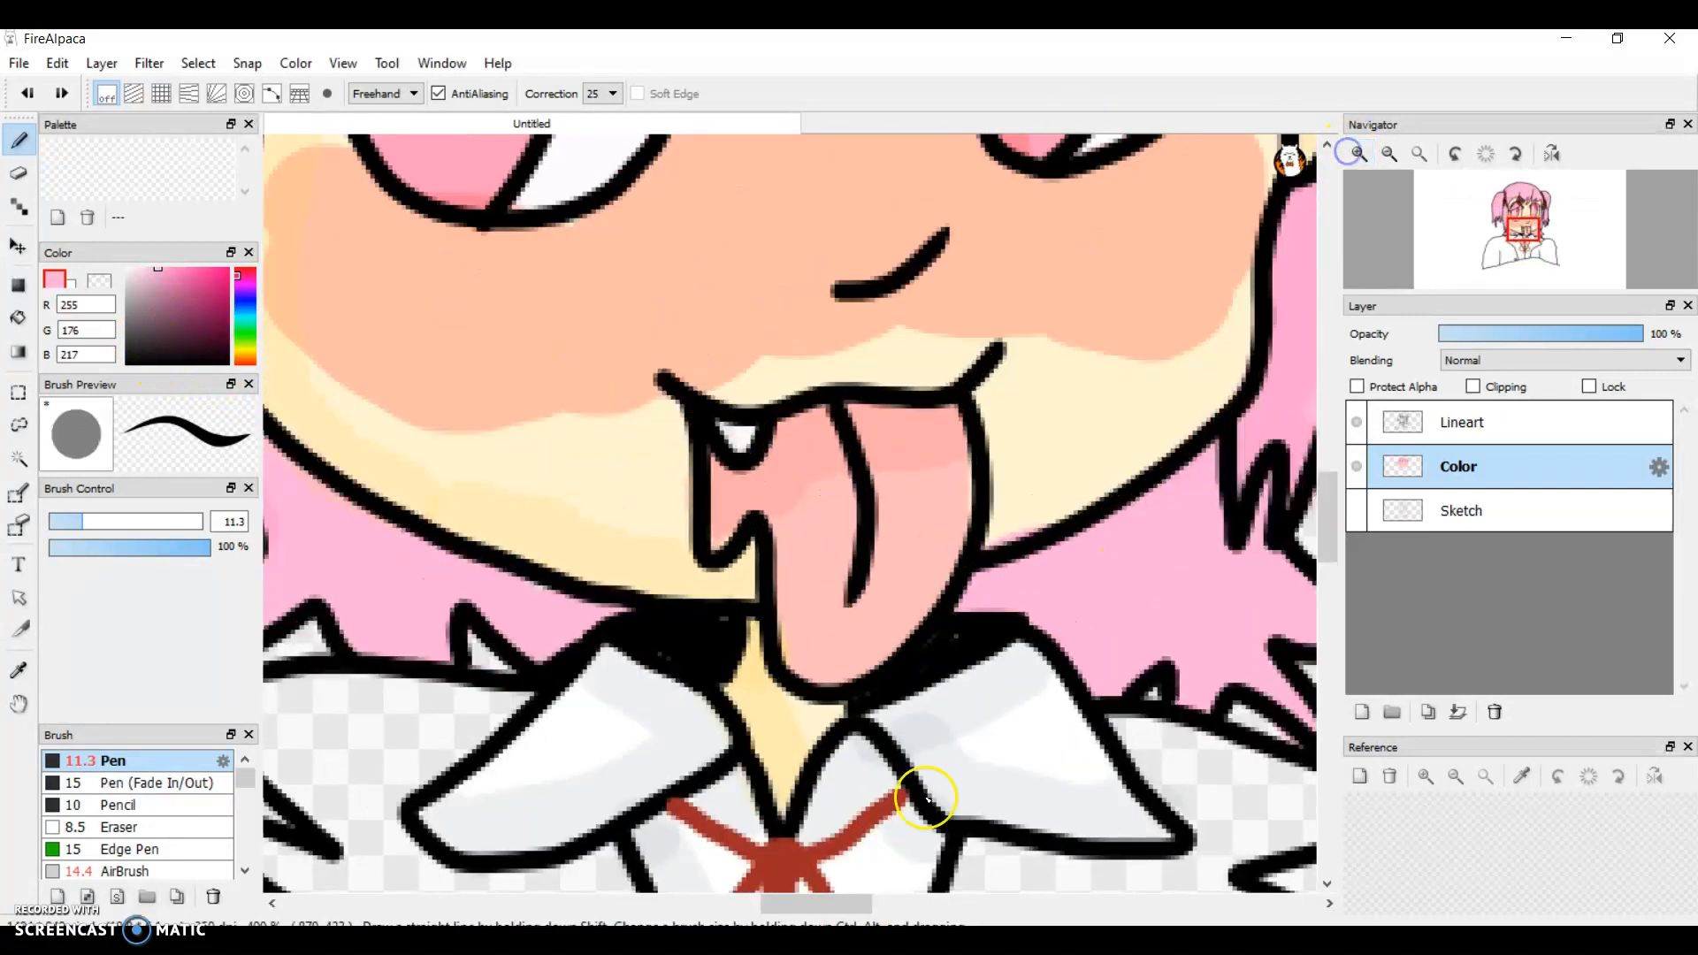
pyautogui.moveTo(812, 901); pyautogui.dragTo(762, 900)
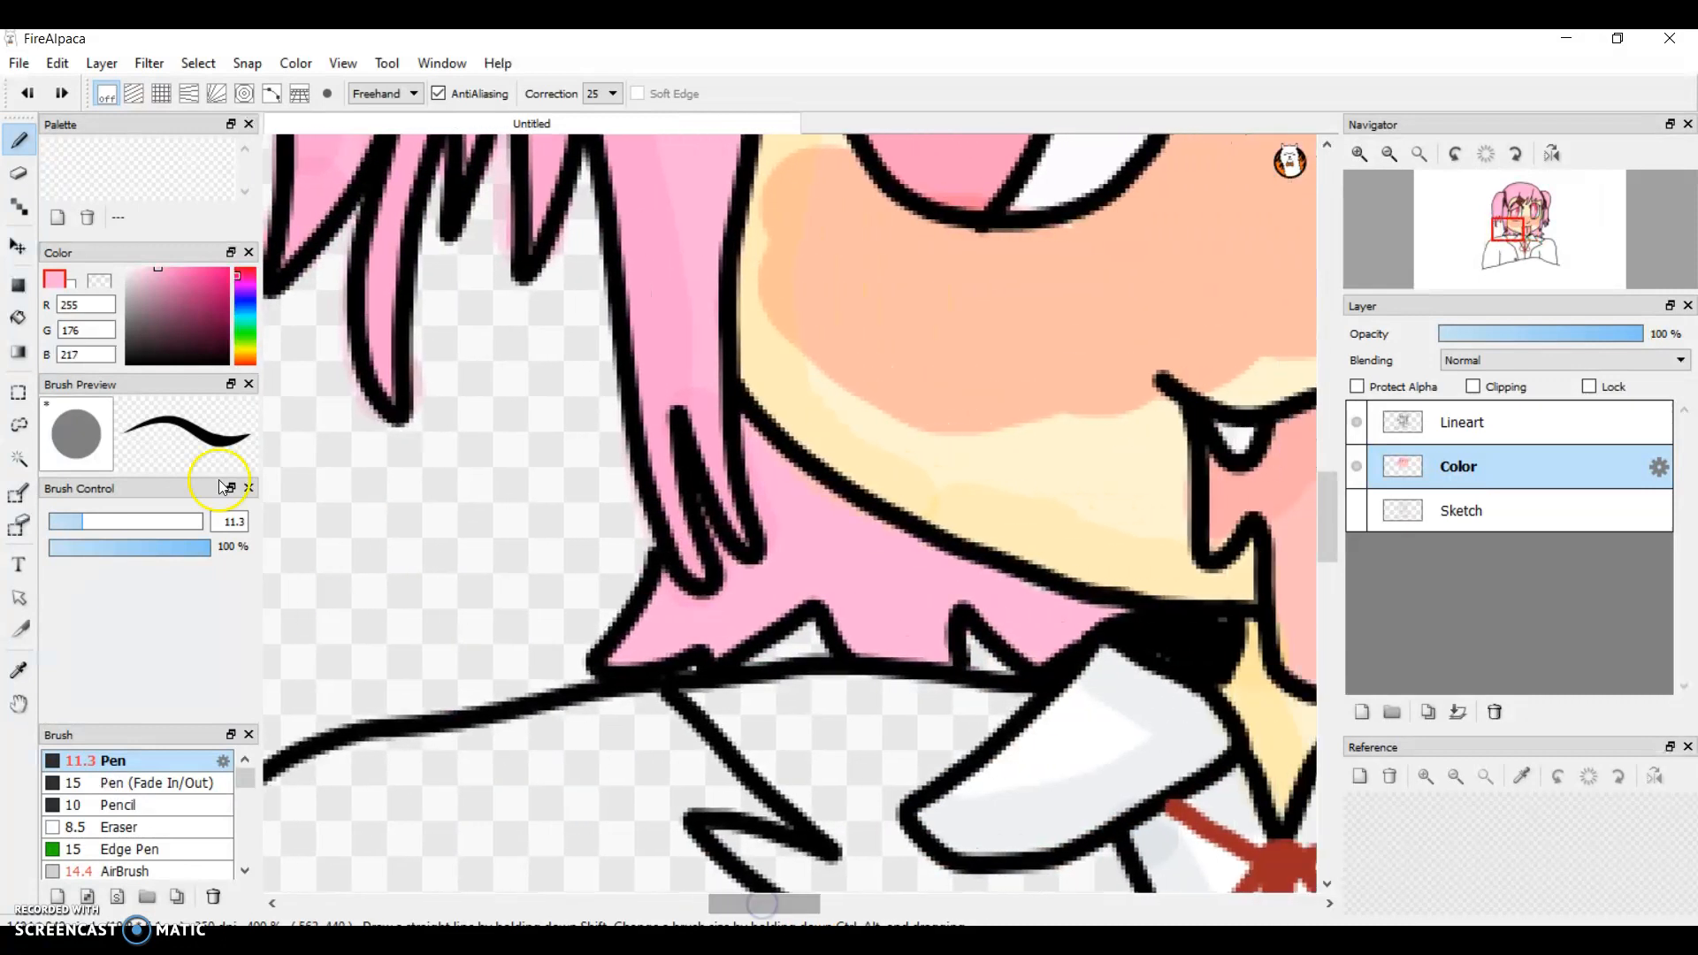
pyautogui.click(179, 271)
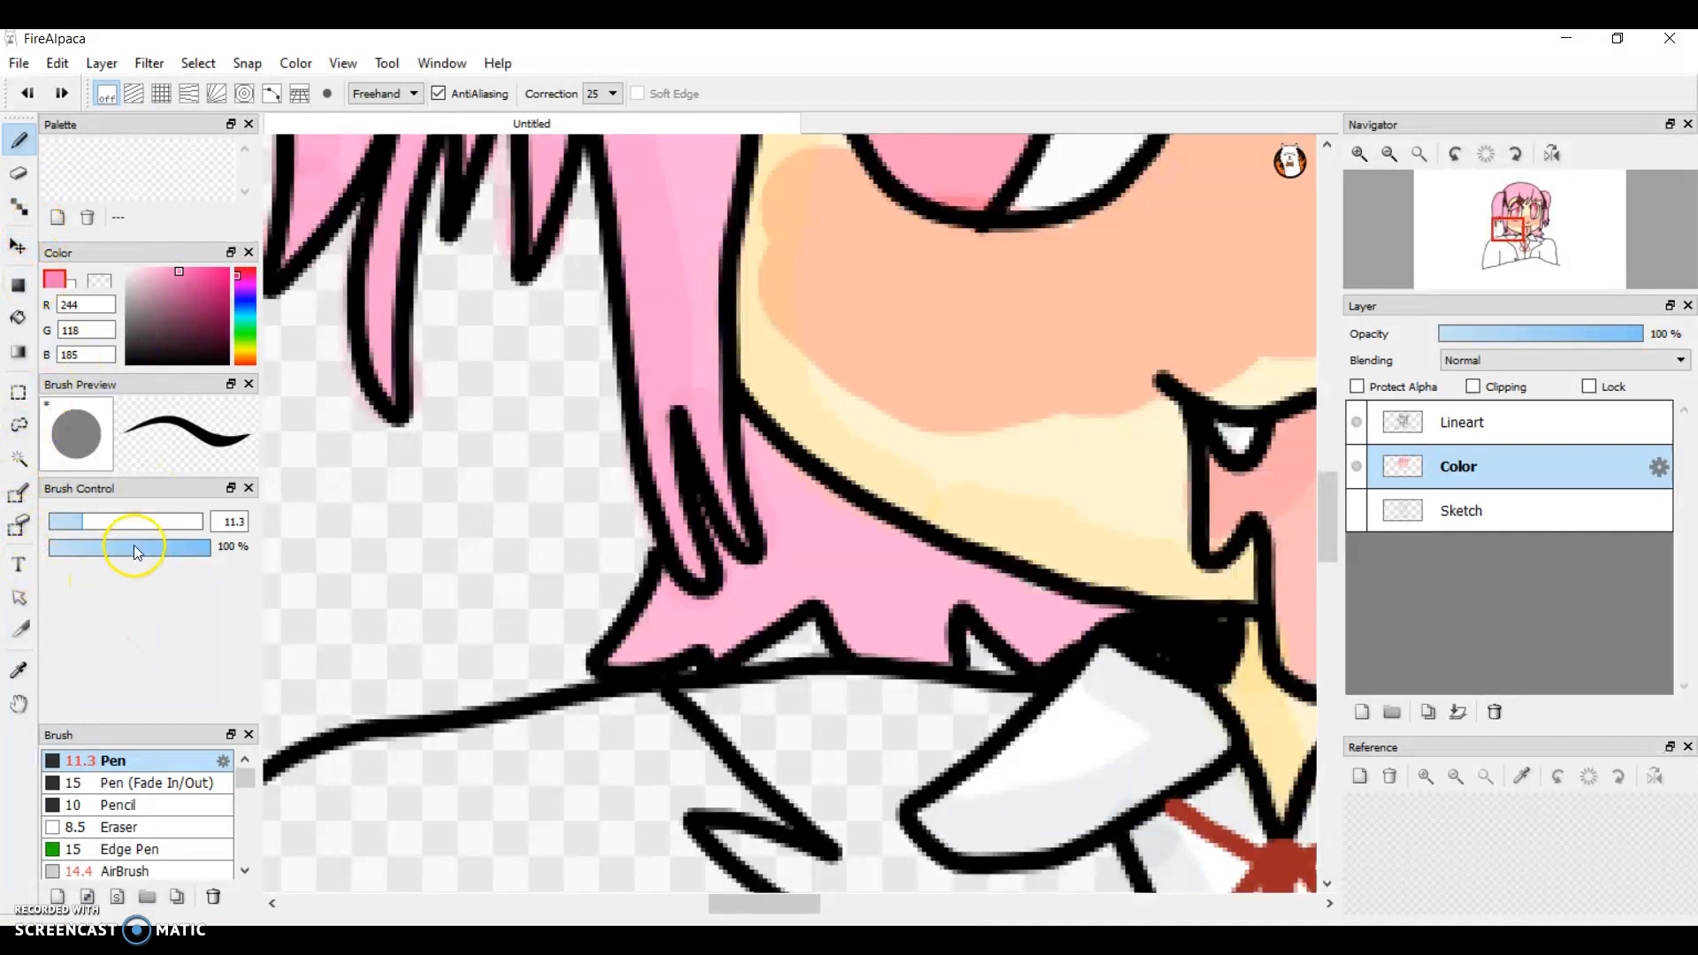
pyautogui.moveTo(138, 543); pyautogui.dragTo(122, 544)
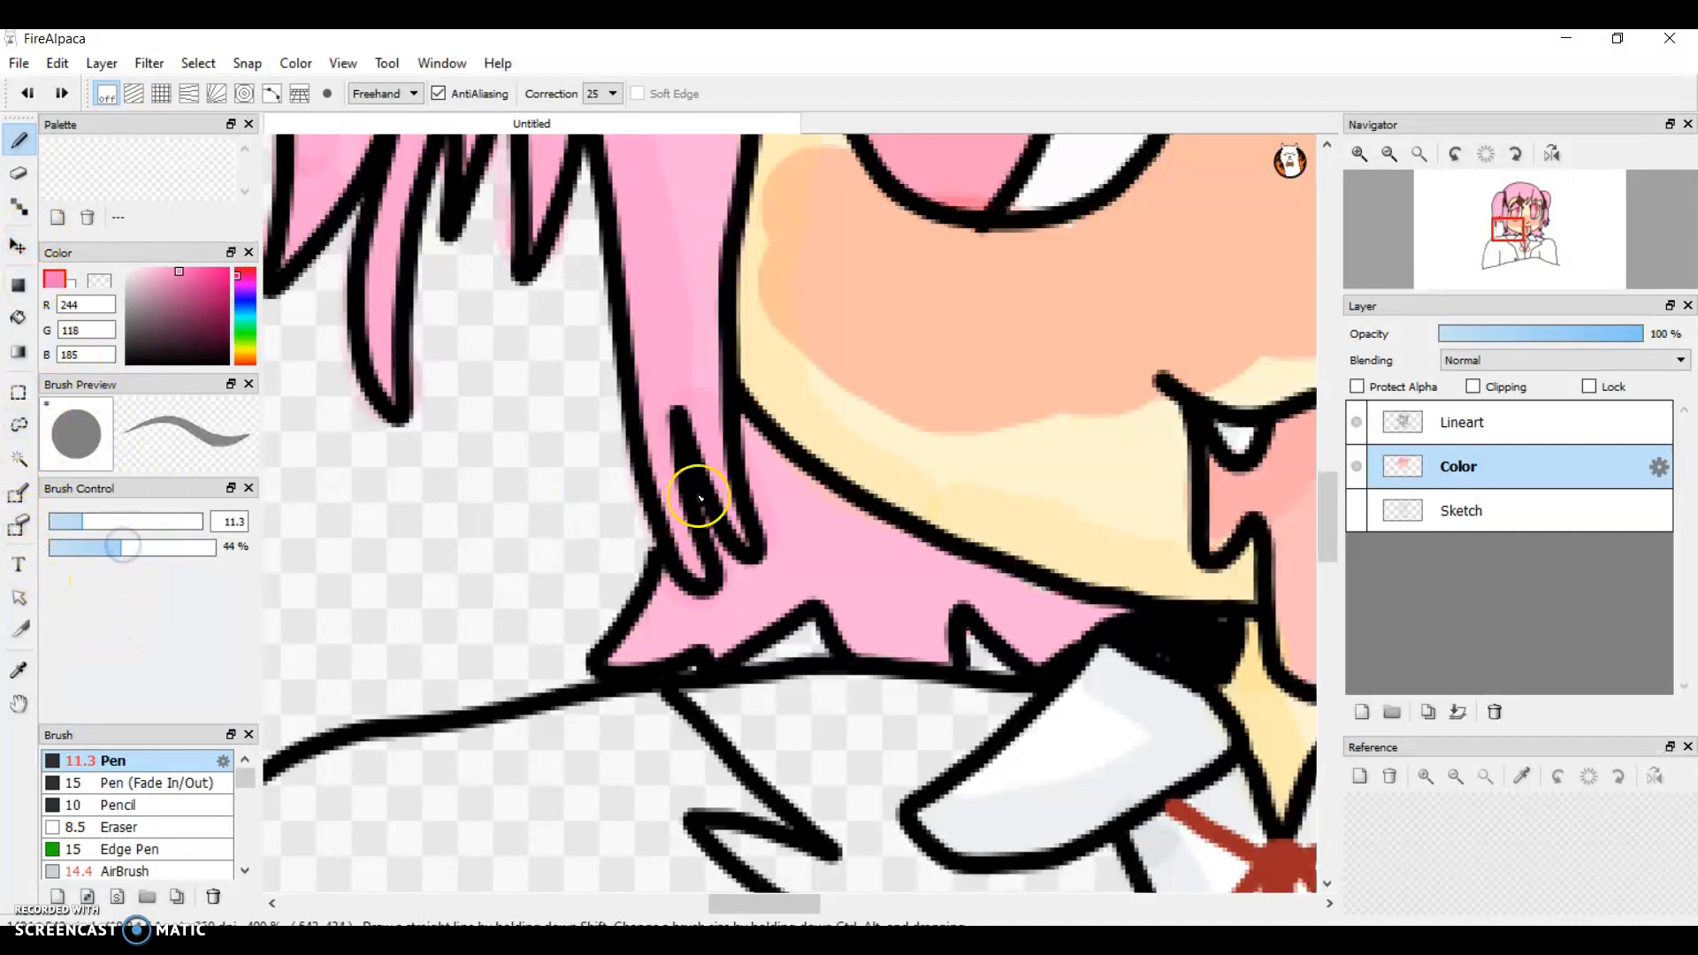
pyautogui.click(775, 473)
pyautogui.moveTo(759, 443); pyautogui.dragTo(691, 368)
pyautogui.hotkey('ctrl', 'z')
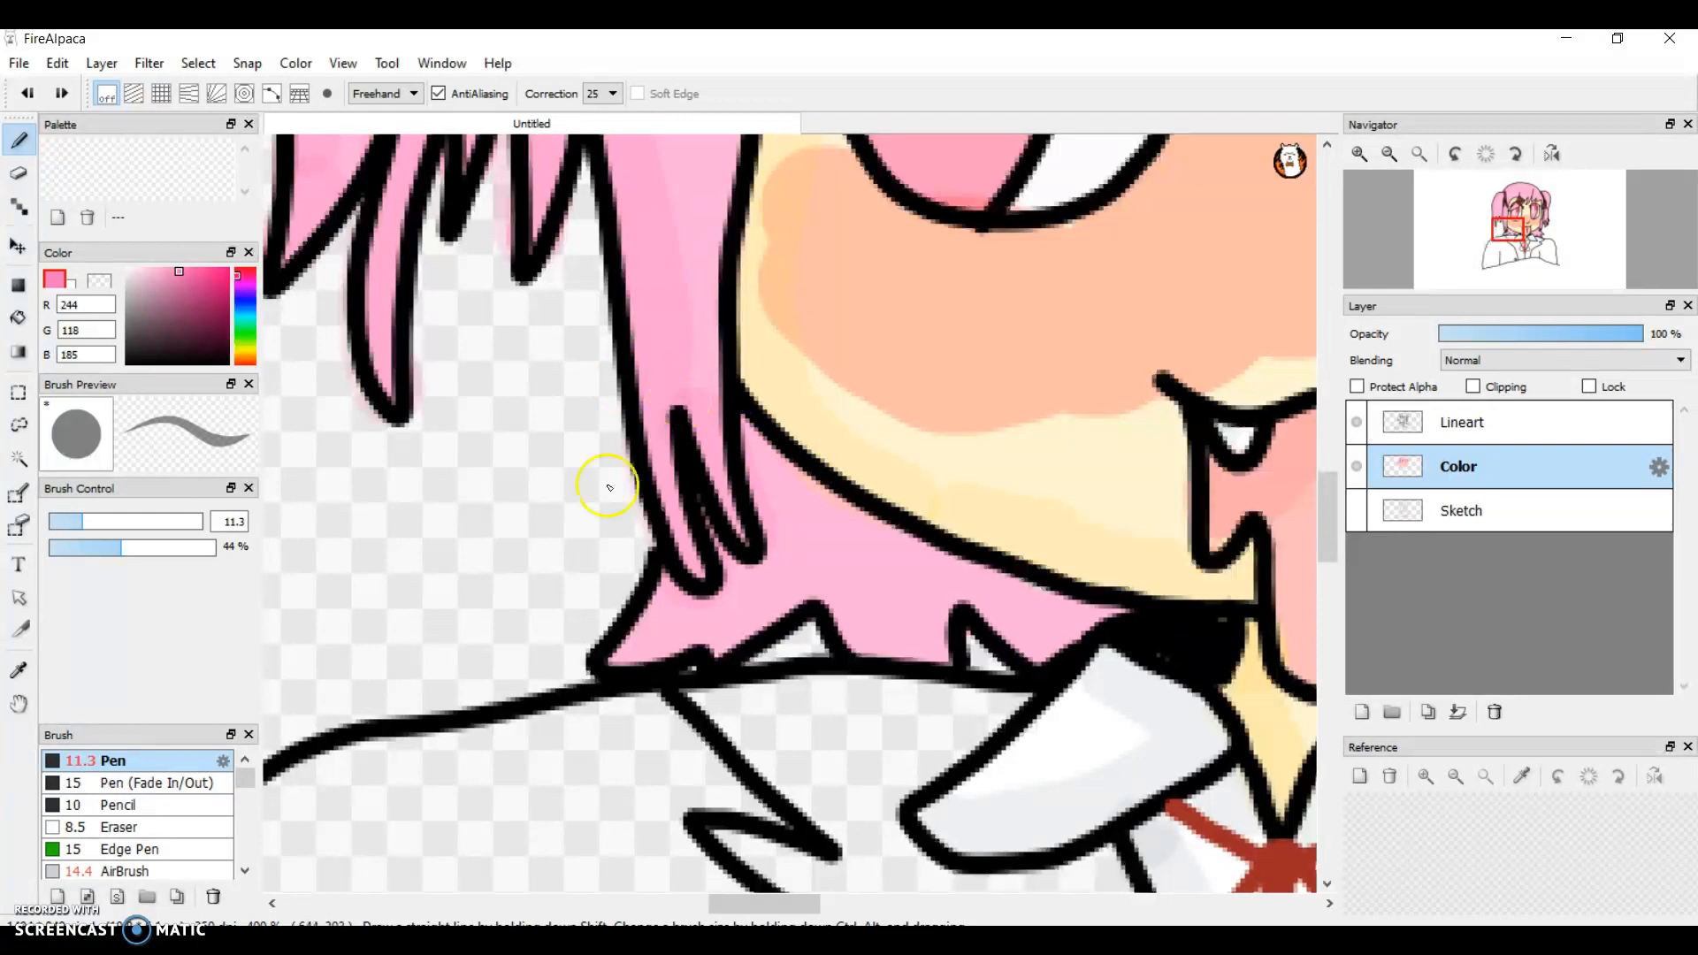
# Step: Set the pen opacity to 28% and shade the lower hair left of the chin along the jawline and hair tips
pyautogui.moveTo(103, 549); pyautogui.dragTo(92, 548)
pyautogui.moveTo(700, 537)
pyautogui.mouseDown()
pyautogui.moveTo(820, 506)
pyautogui.moveTo(894, 553)
pyautogui.moveTo(1099, 602)
pyautogui.mouseUp()
pyautogui.scroll(1, 1099, 602)
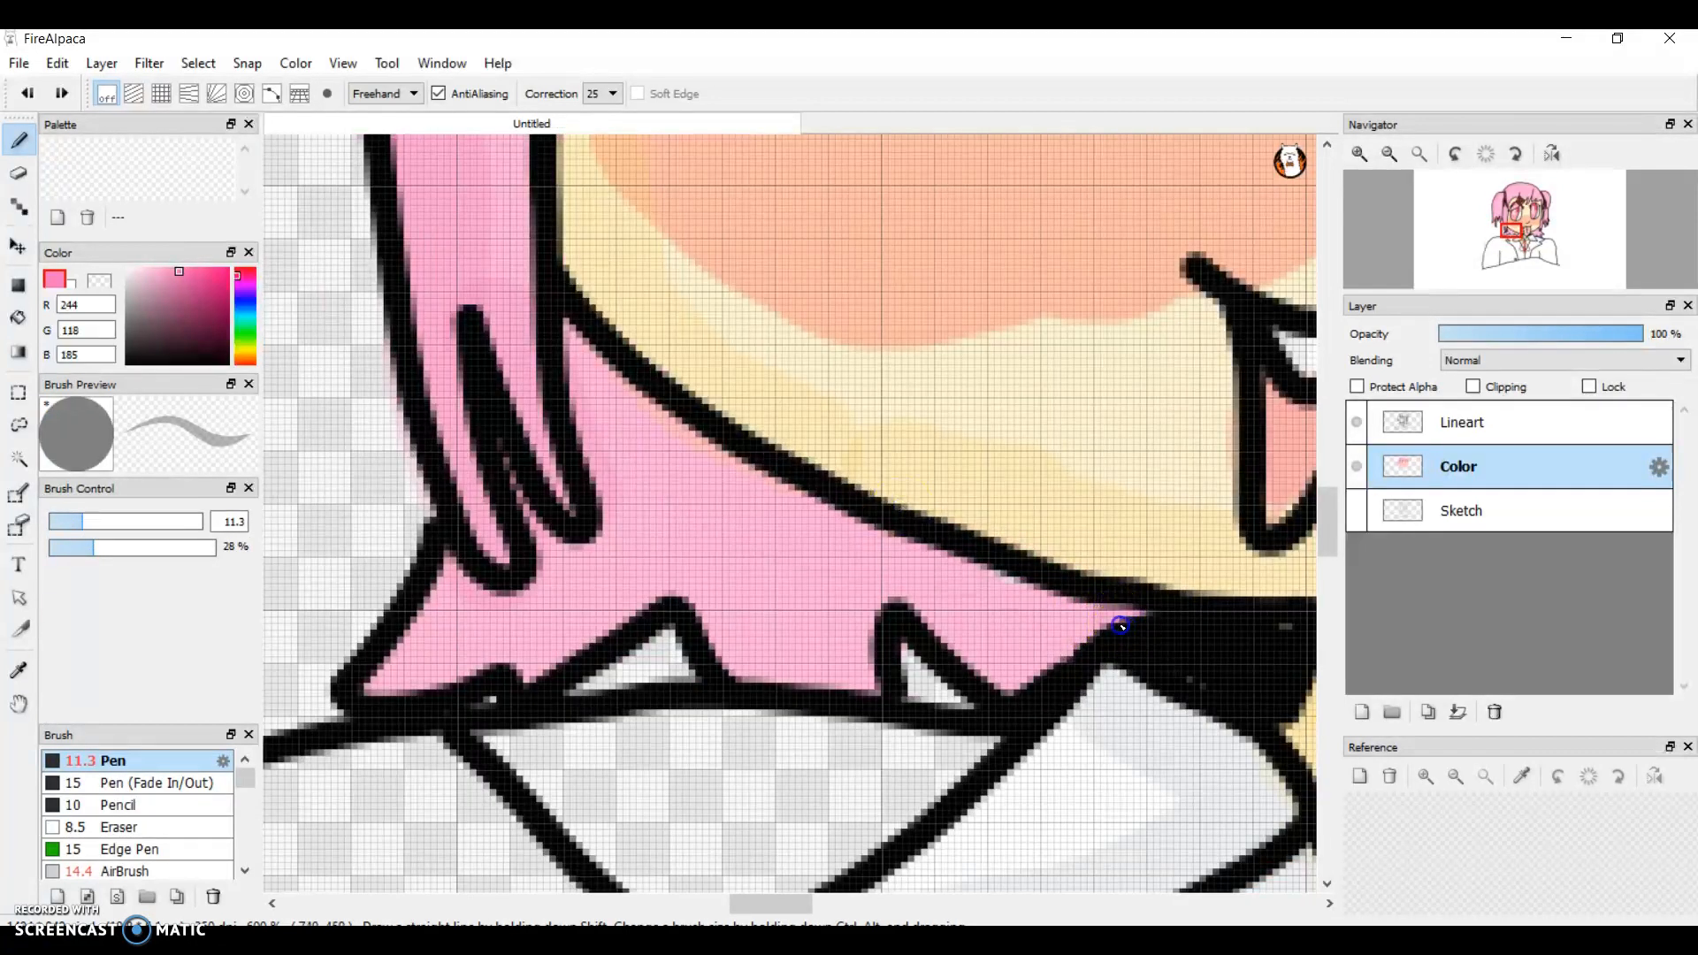
pyautogui.moveTo(976, 592)
pyautogui.mouseDown()
pyautogui.moveTo(781, 502)
pyautogui.moveTo(565, 348)
pyautogui.mouseUp()
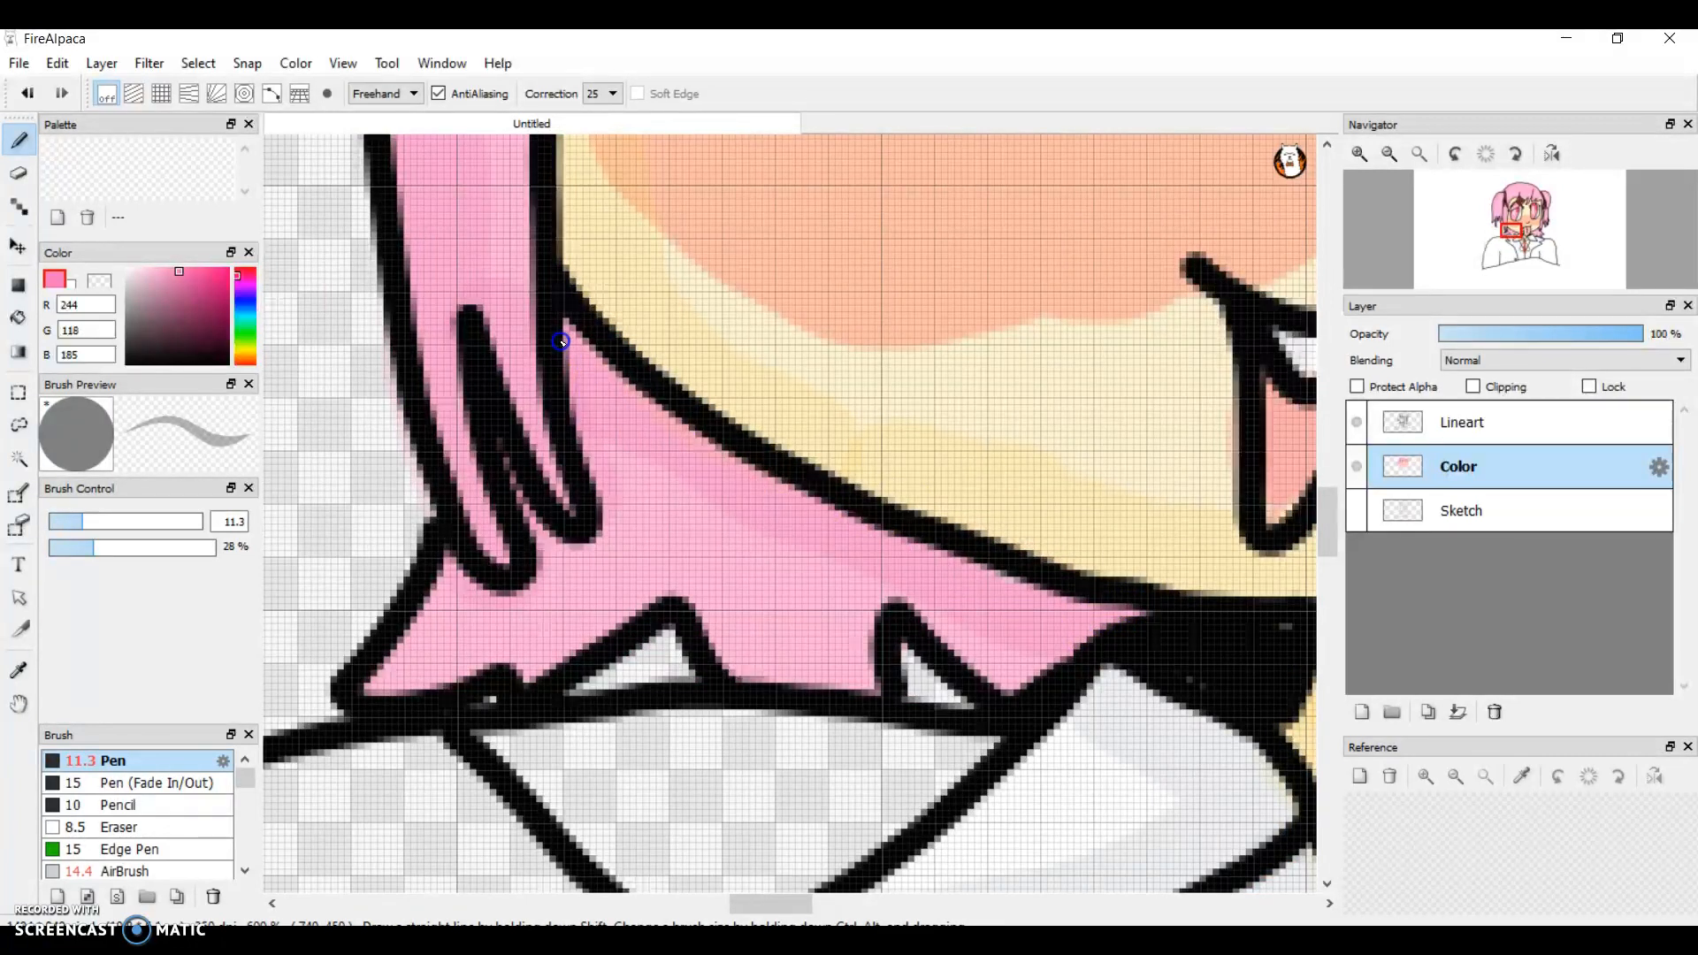
pyautogui.moveTo(387, 677)
pyautogui.mouseDown()
pyautogui.moveTo(456, 584)
pyautogui.moveTo(543, 584)
pyautogui.moveTo(554, 552)
pyautogui.moveTo(505, 450)
pyautogui.moveTo(545, 558)
pyautogui.moveTo(598, 554)
pyautogui.mouseUp()
pyautogui.moveTo(597, 451); pyautogui.dragTo(579, 397)
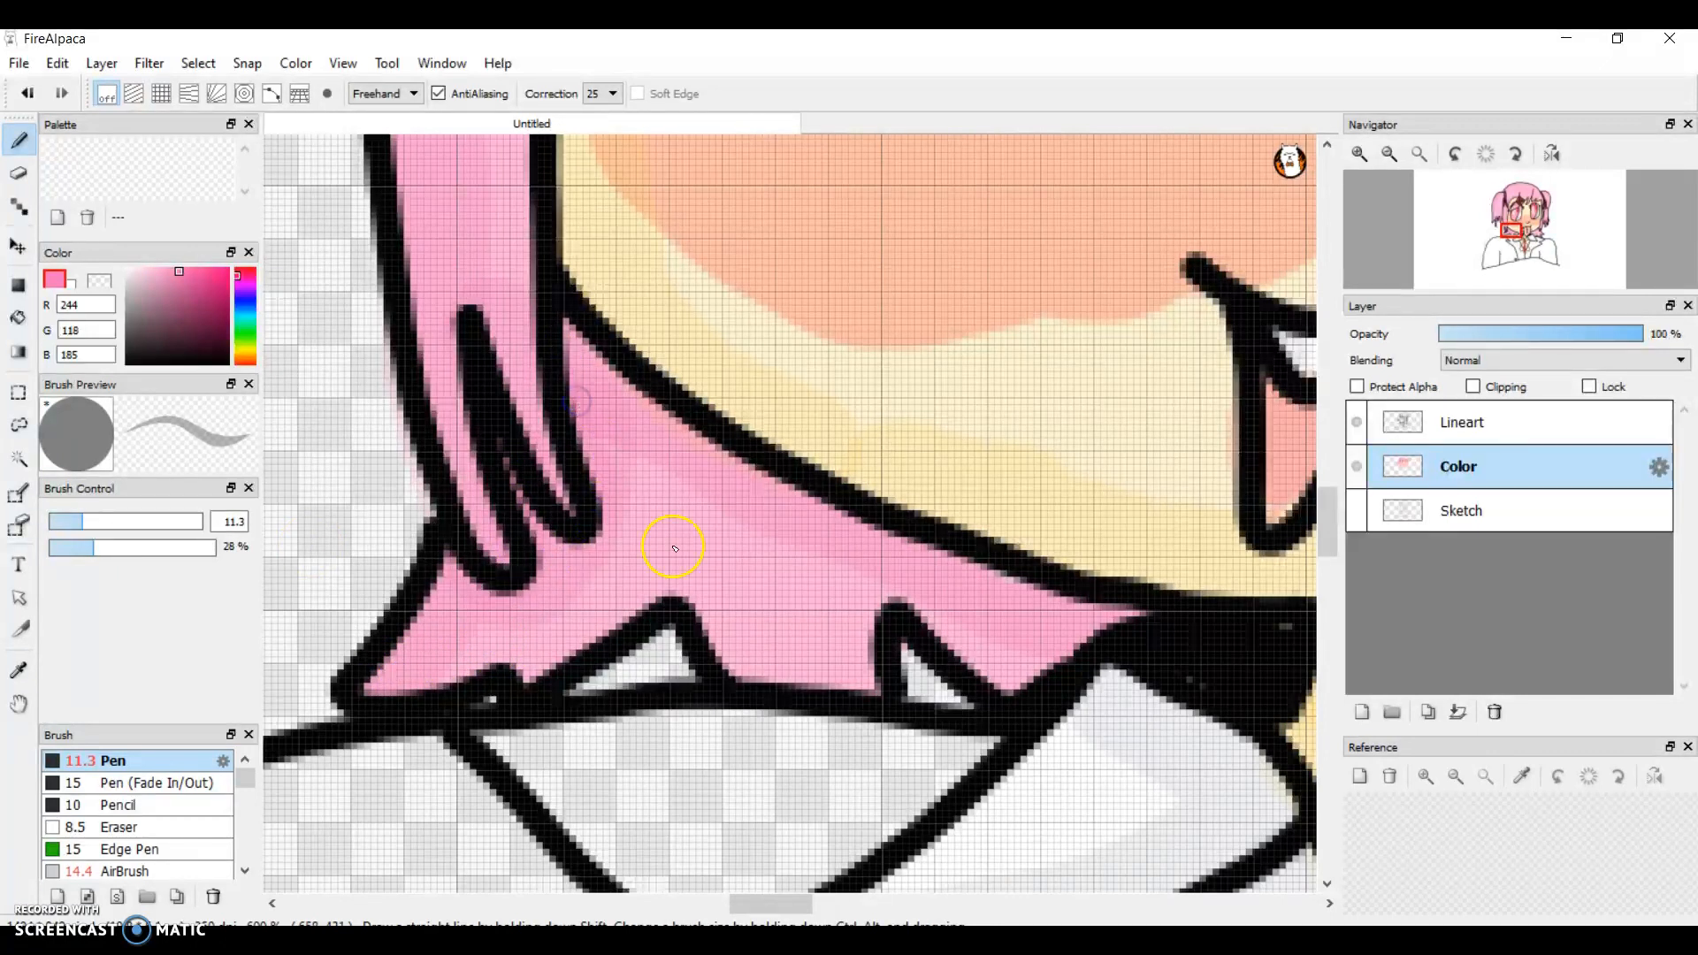
pyautogui.moveTo(571, 676)
pyautogui.mouseDown()
pyautogui.moveTo(703, 619)
pyautogui.moveTo(753, 681)
pyautogui.mouseUp()
# Step: Shade the lower hair right of the tongue with the same pink along the jawline, collar and hair tips
pyautogui.moveTo(762, 899)
pyautogui.mouseDown()
pyautogui.moveTo(868, 900)
pyautogui.moveTo(850, 899)
pyautogui.mouseUp()
pyautogui.moveTo(572, 605)
pyautogui.mouseDown()
pyautogui.moveTo(713, 528)
pyautogui.moveTo(925, 381)
pyautogui.moveTo(950, 486)
pyautogui.mouseUp()
pyautogui.click(944, 487)
pyautogui.moveTo(580, 629)
pyautogui.mouseDown()
pyautogui.moveTo(490, 489)
pyautogui.moveTo(645, 608)
pyautogui.moveTo(730, 647)
pyautogui.moveTo(769, 732)
pyautogui.mouseUp()
pyautogui.moveTo(933, 669)
pyautogui.mouseDown()
pyautogui.moveTo(895, 703)
pyautogui.moveTo(887, 764)
pyautogui.moveTo(987, 717)
pyautogui.moveTo(1092, 776)
pyautogui.mouseUp()
pyautogui.moveTo(1033, 651); pyautogui.dragTo(1164, 651)
pyautogui.moveTo(1081, 772); pyautogui.dragTo(1046, 785)
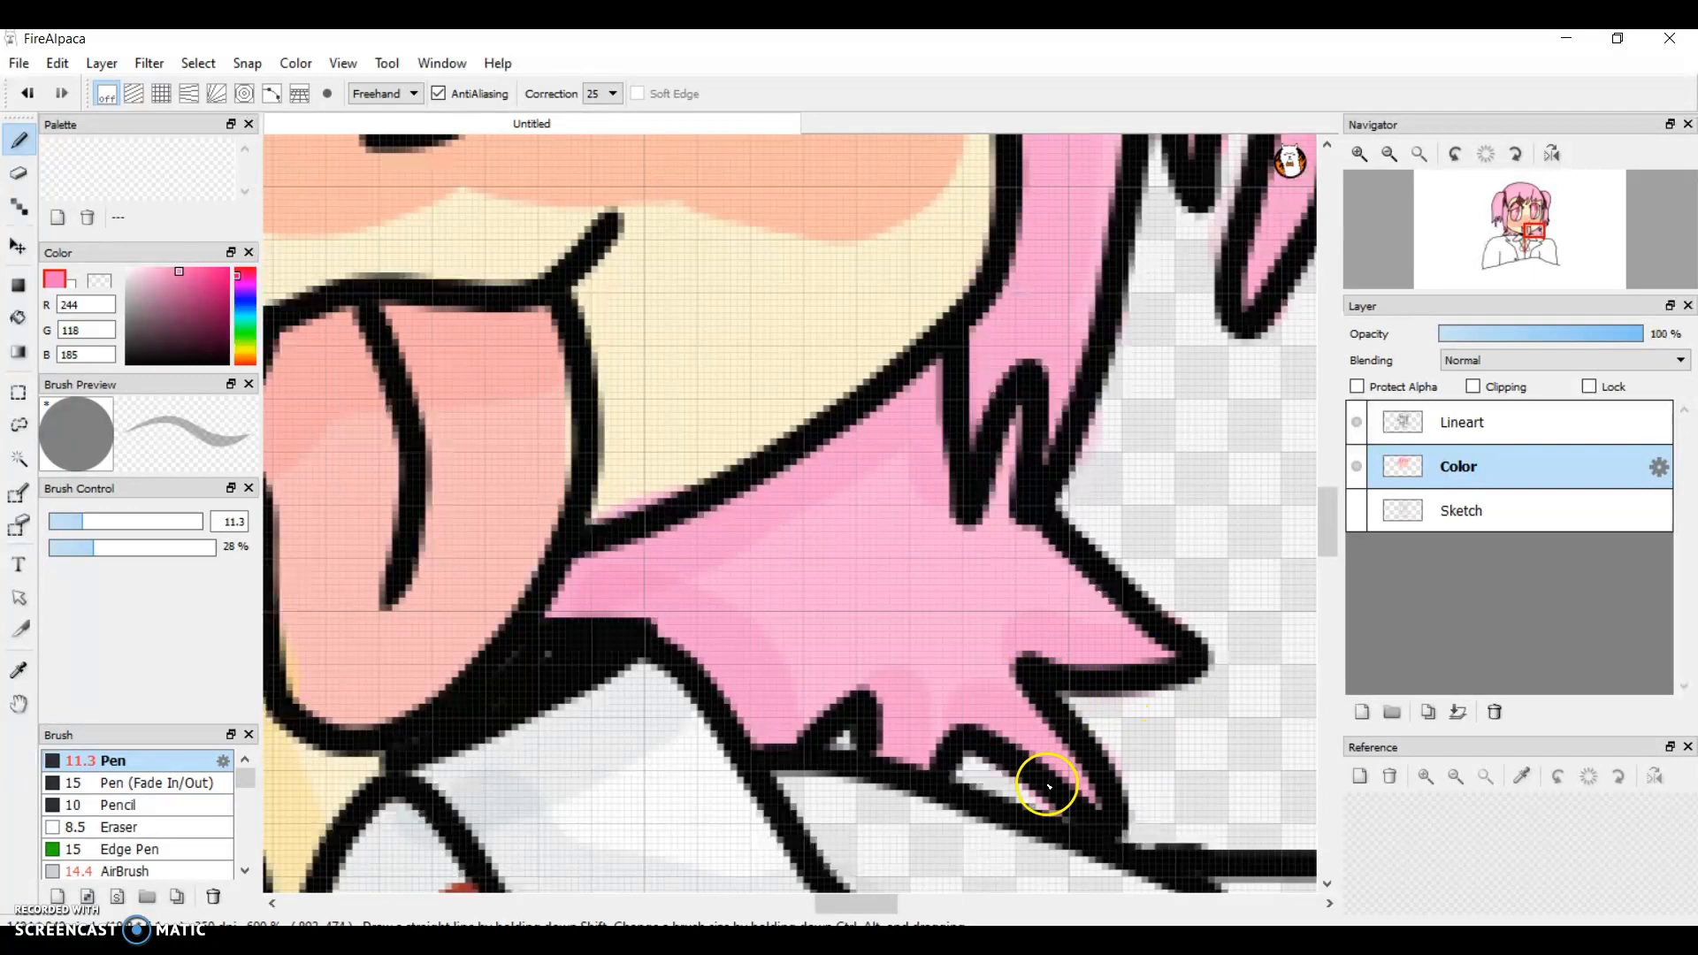
# Step: Examine the shaded hair and the uncoloured clothing at a wider view
pyautogui.moveTo(1324, 517)
pyautogui.mouseDown()
pyautogui.moveTo(1322, 464)
pyautogui.moveTo(1322, 496)
pyautogui.mouseUp()
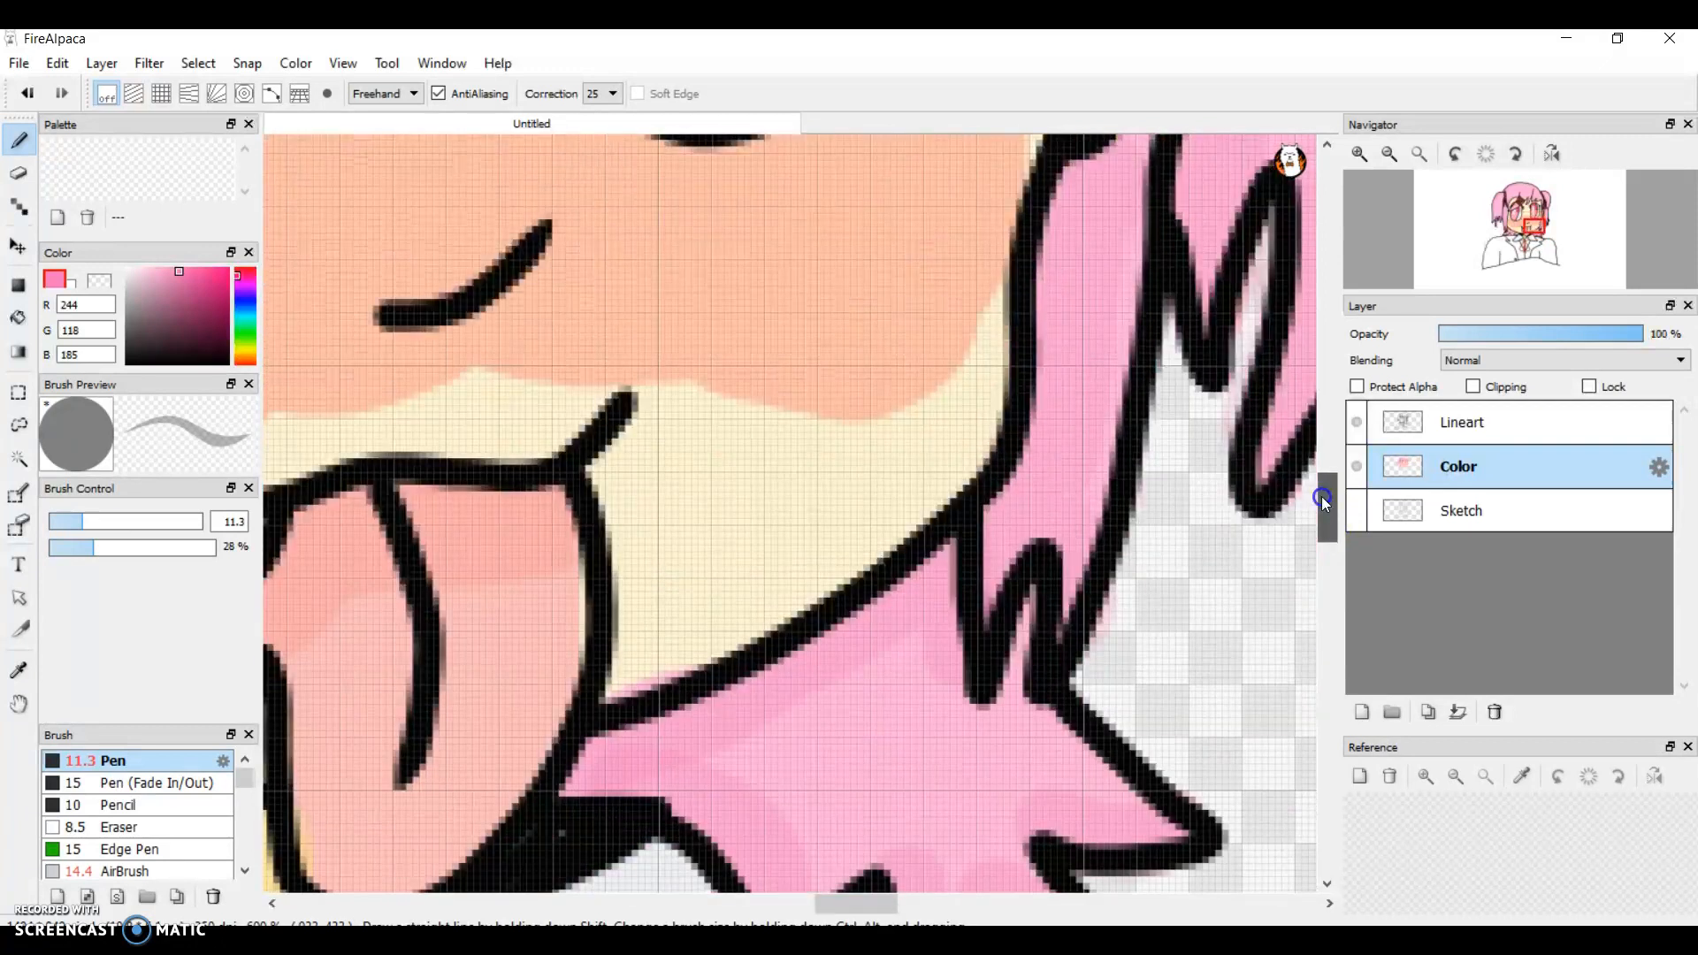
pyautogui.click(1392, 158)
pyautogui.click(1395, 164)
pyautogui.click(1395, 164)
pyautogui.click(1395, 163)
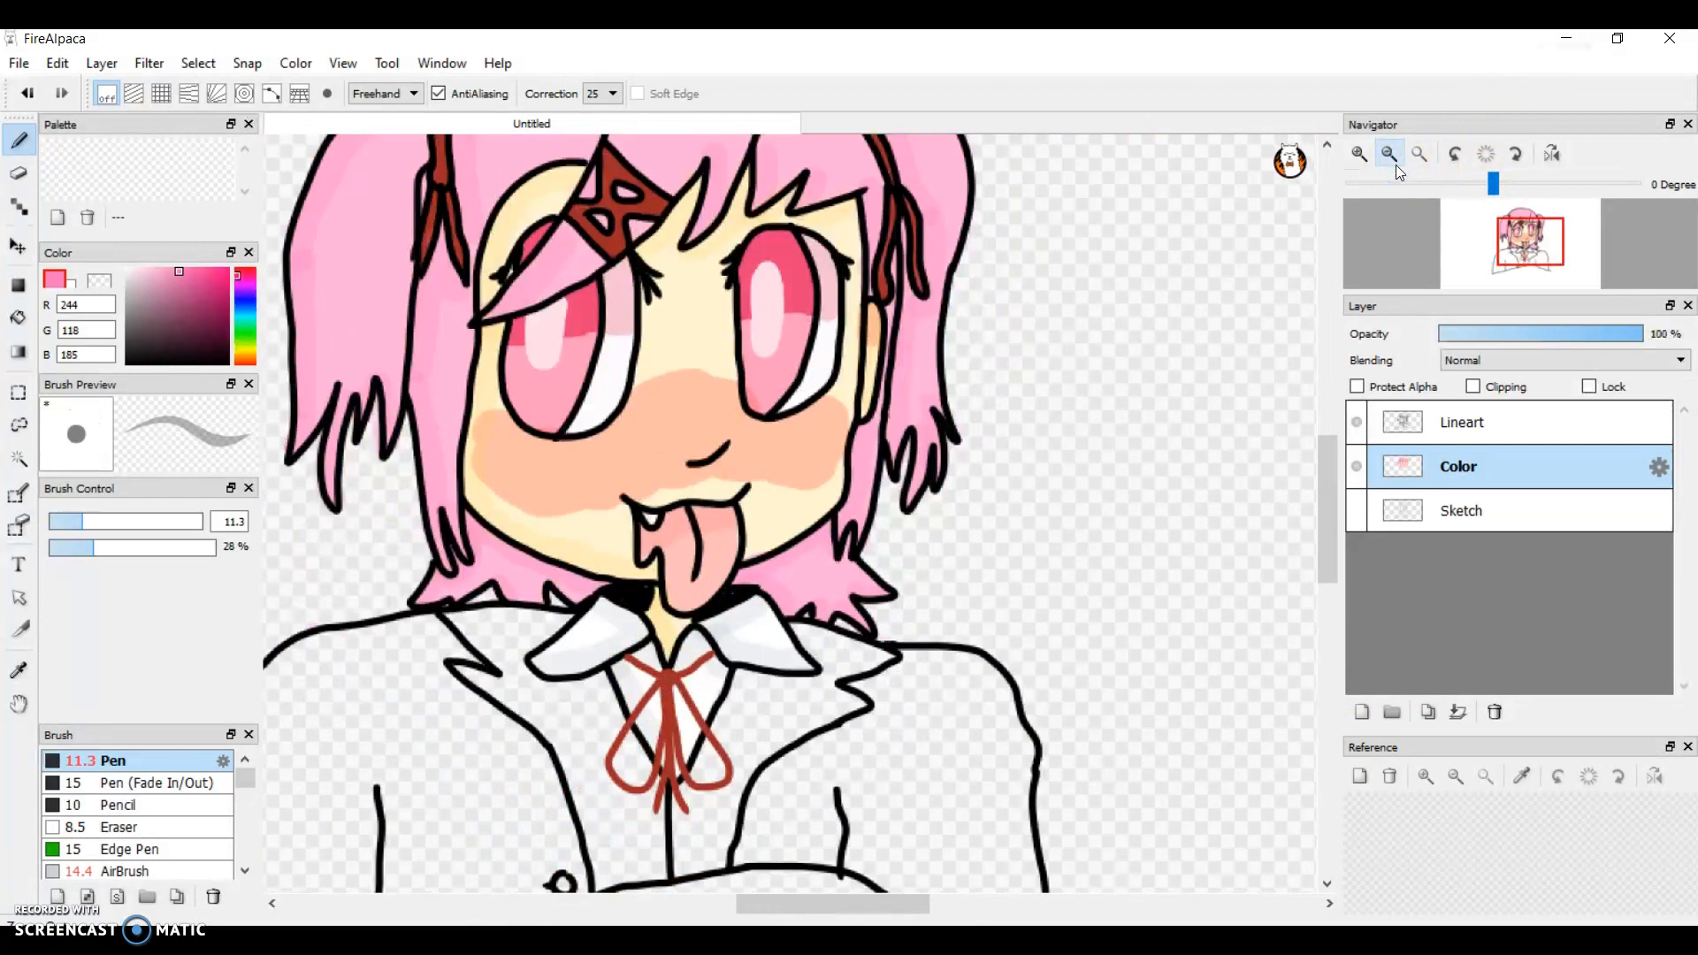
pyautogui.click(784, 901)
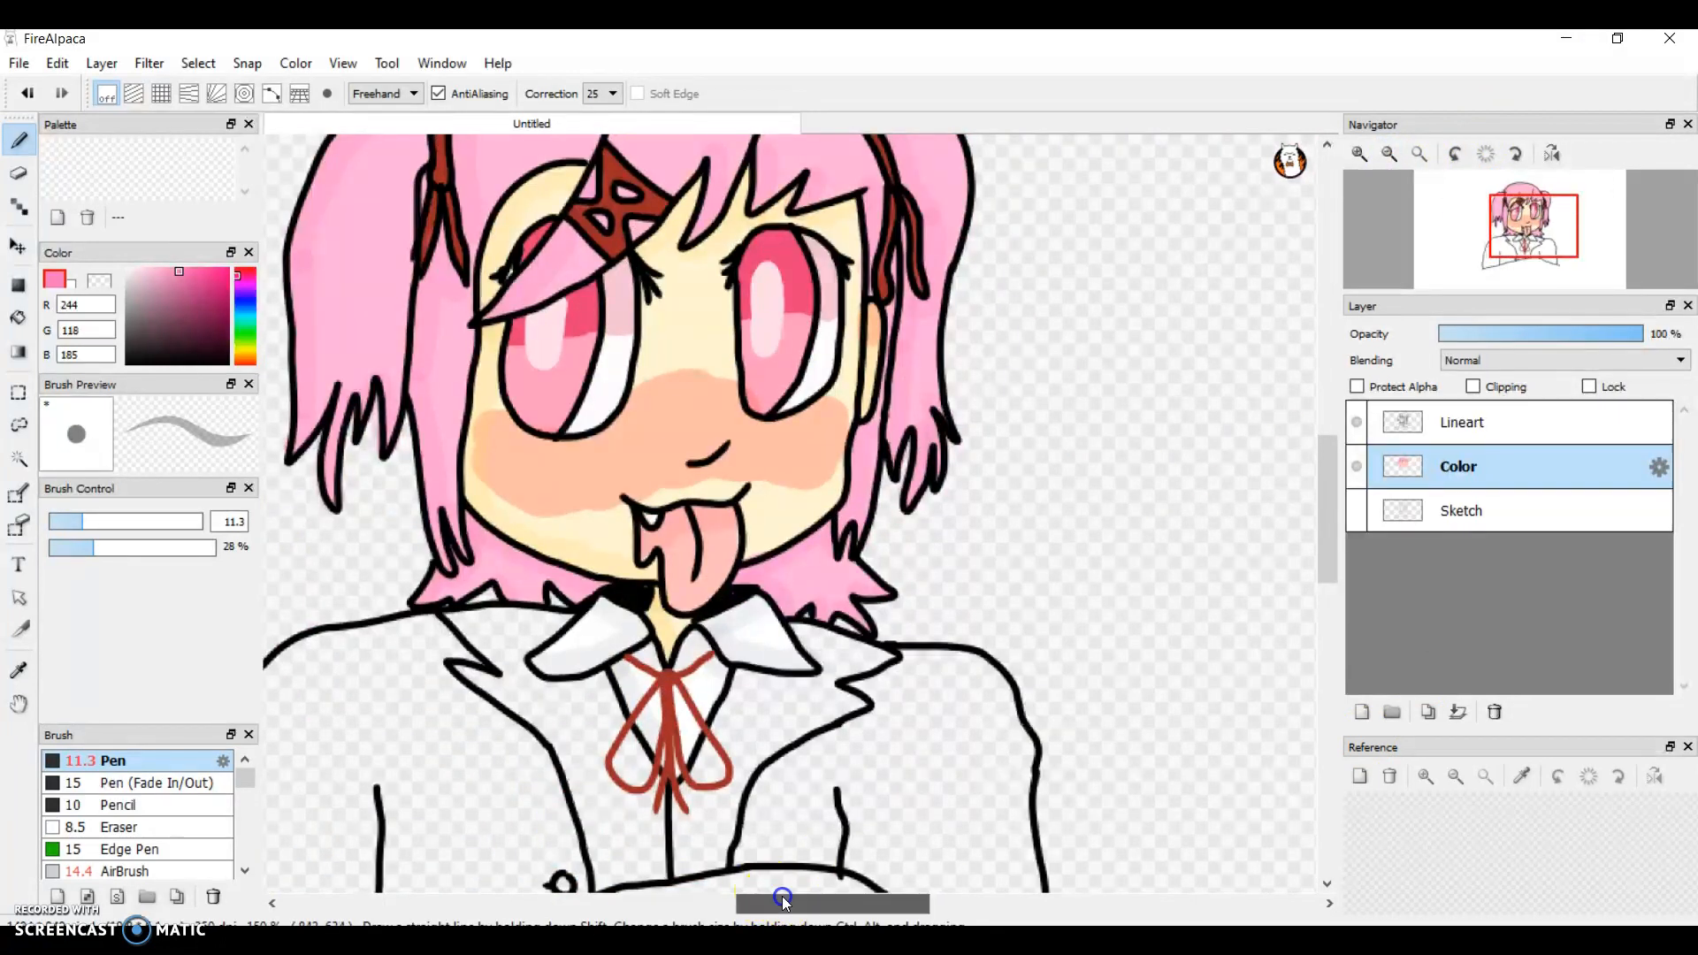
pyautogui.moveTo(782, 896); pyautogui.dragTo(742, 899)
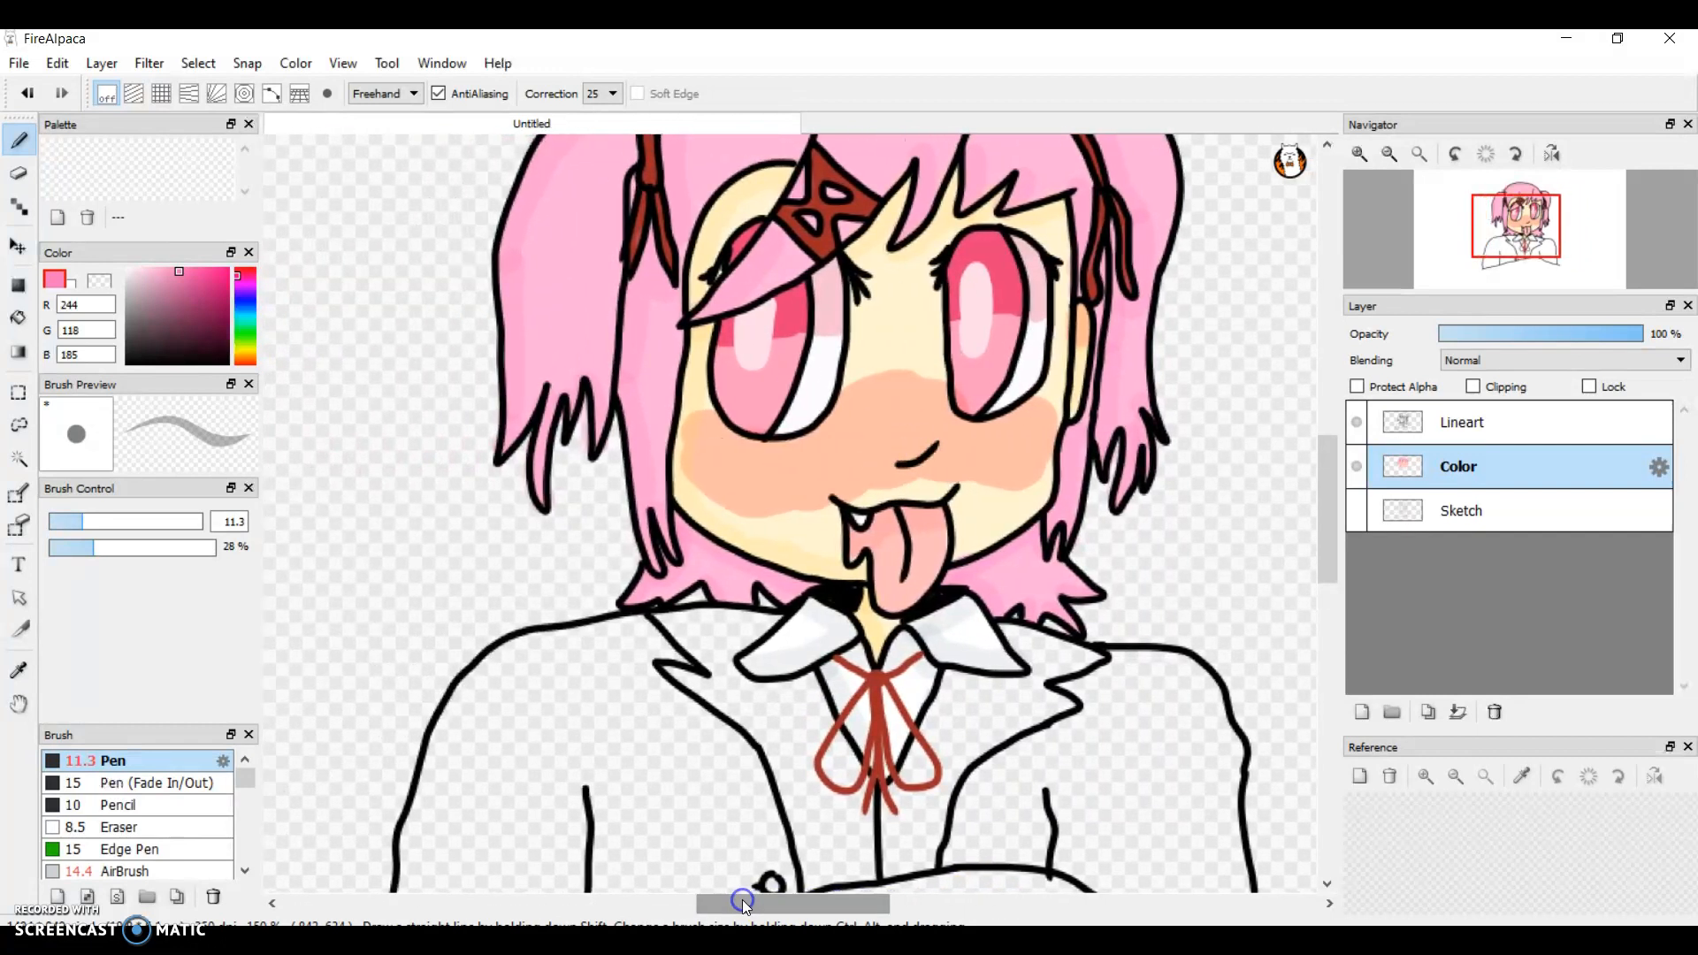
pyautogui.moveTo(1325, 529); pyautogui.dragTo(1325, 545)
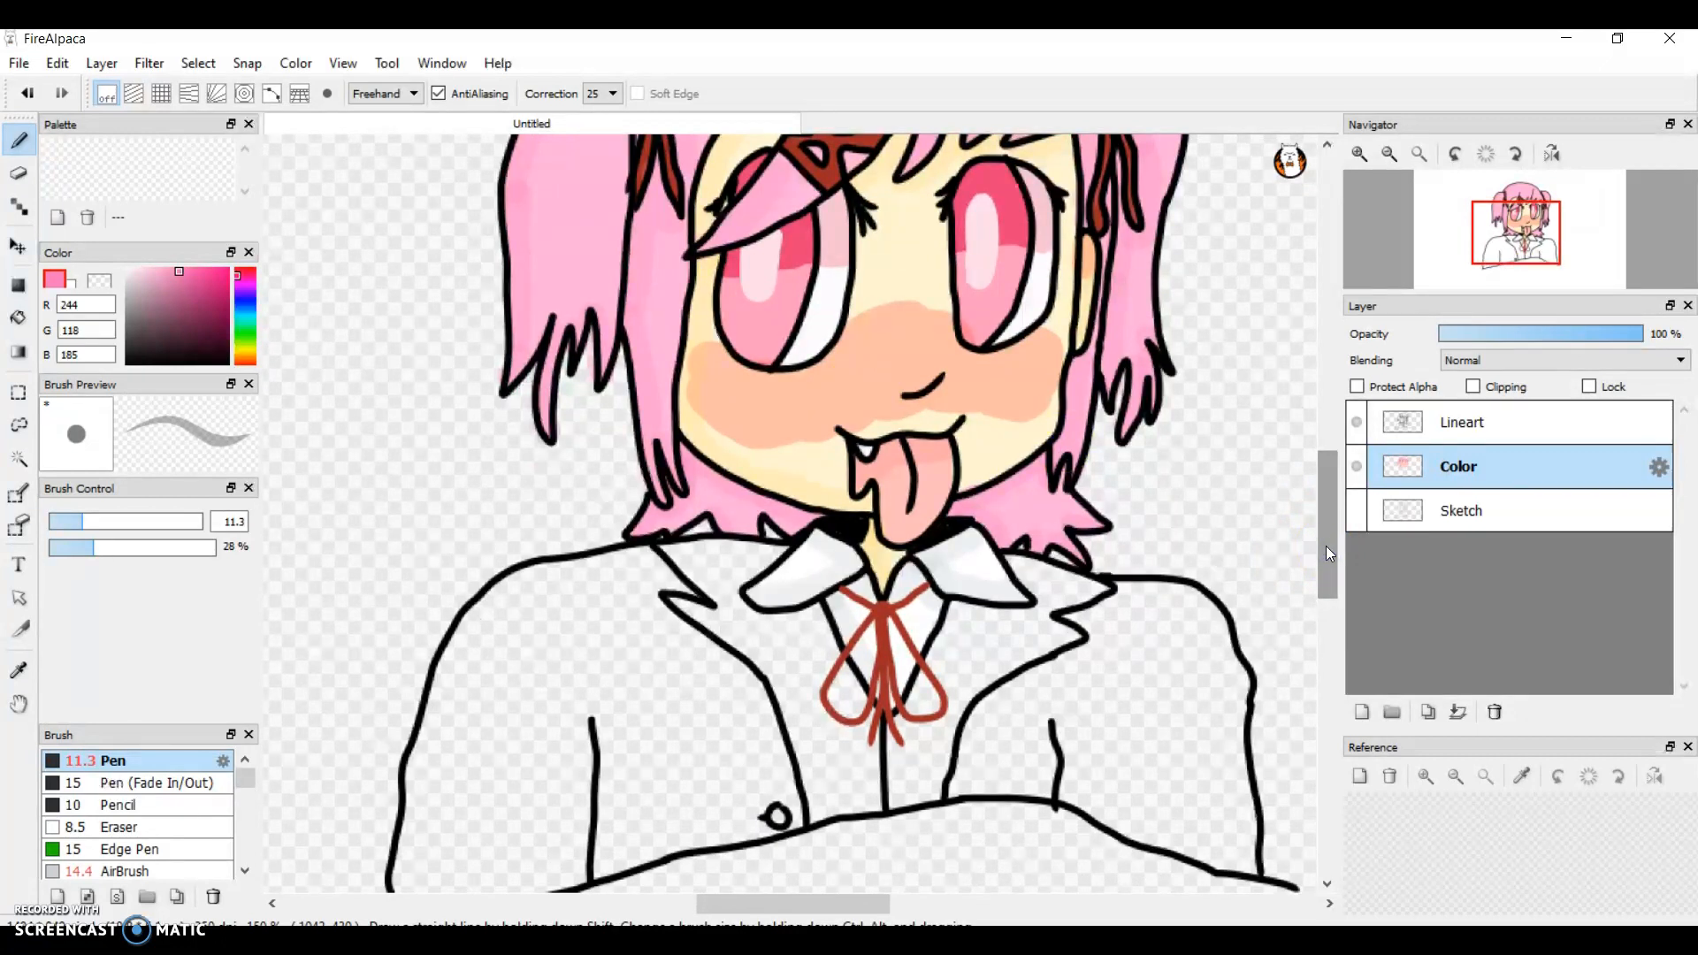
pyautogui.moveTo(1325, 545); pyautogui.dragTo(1329, 560)
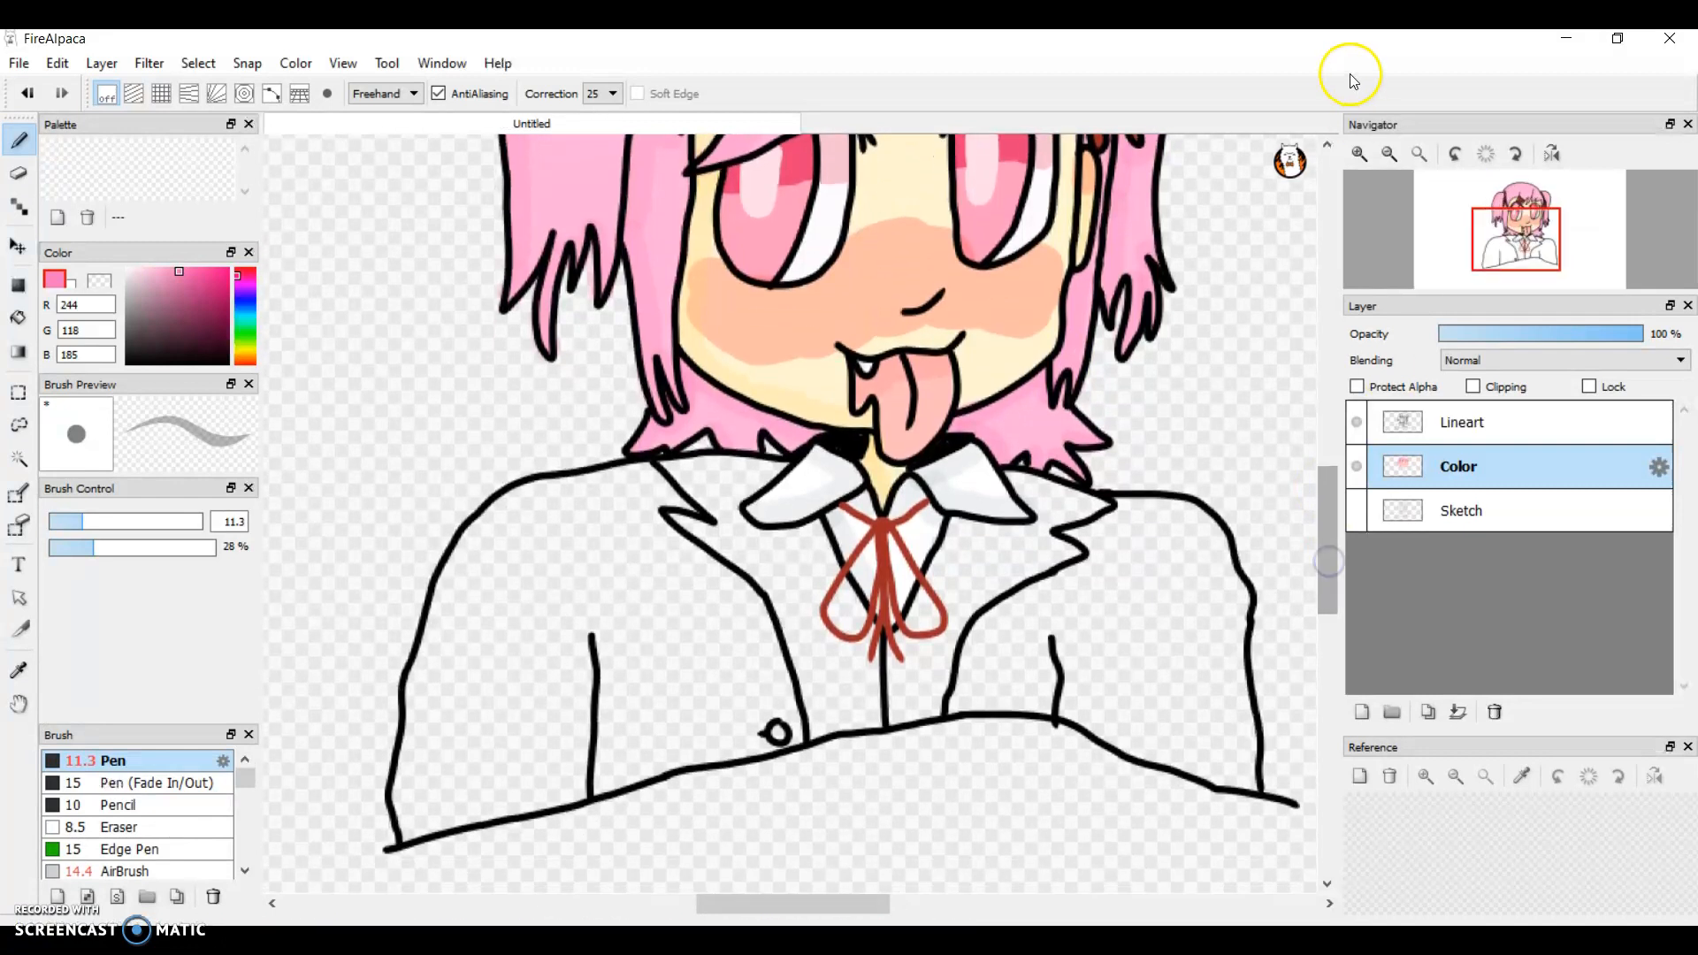
# Step: Pick a dark brown, RGB 64, 56, 47, for the clothing and raise the pen opacity to 100%
pyautogui.click(1357, 153)
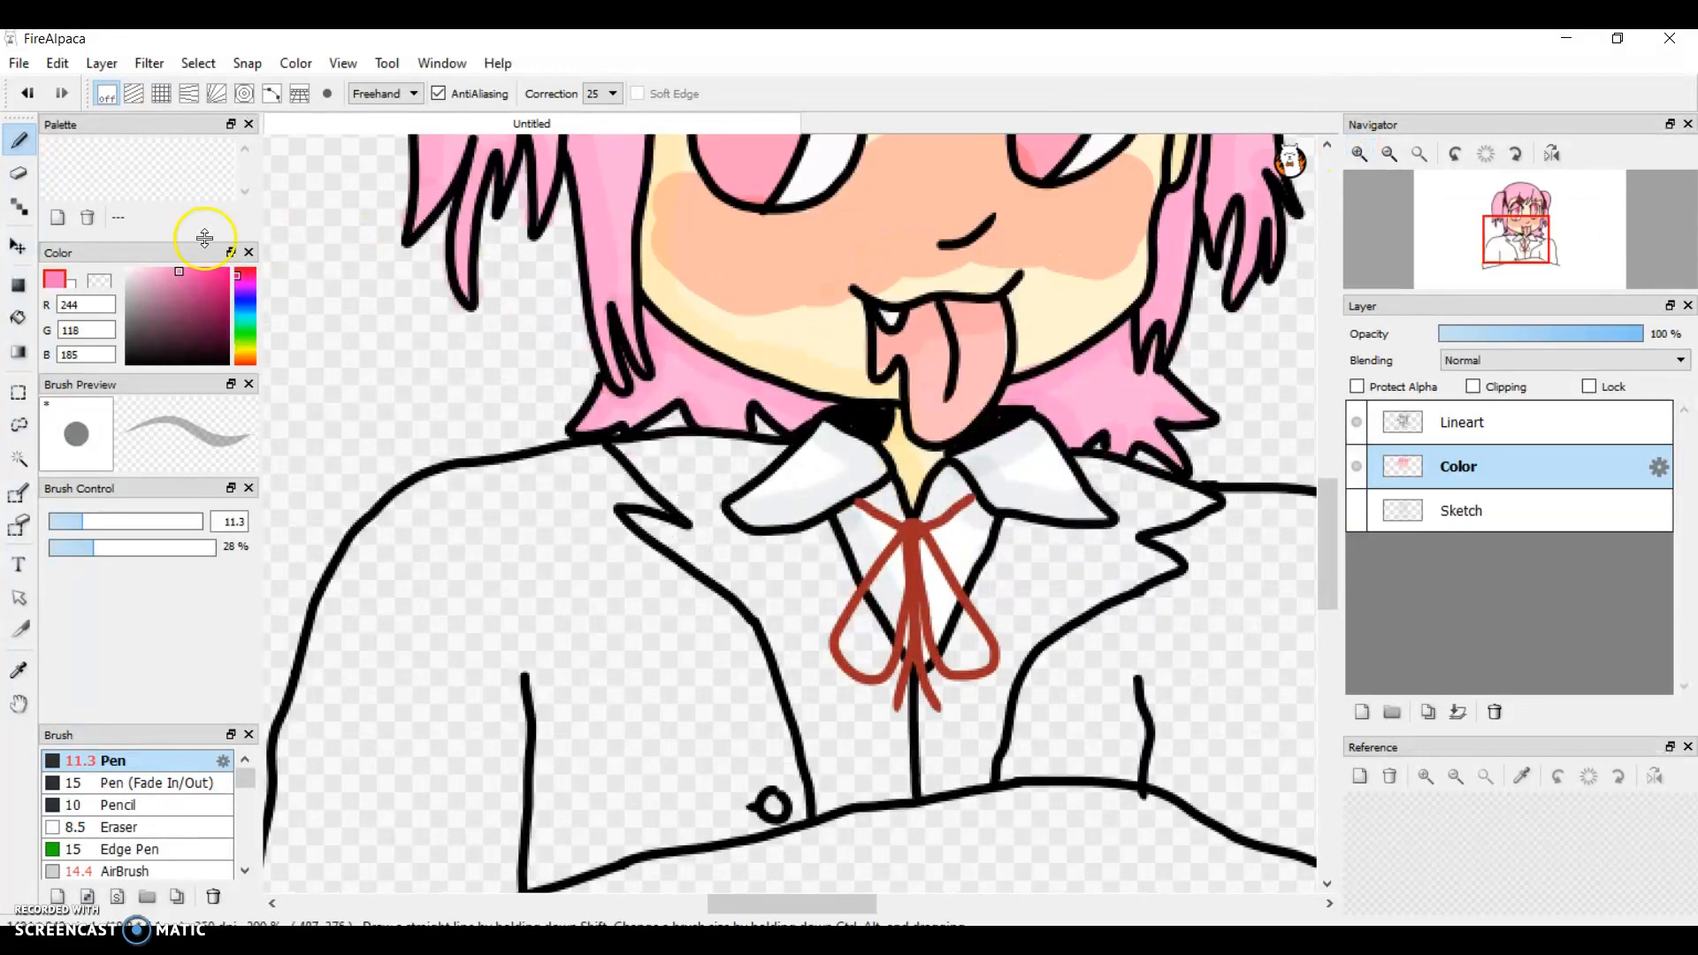
pyautogui.click(249, 354)
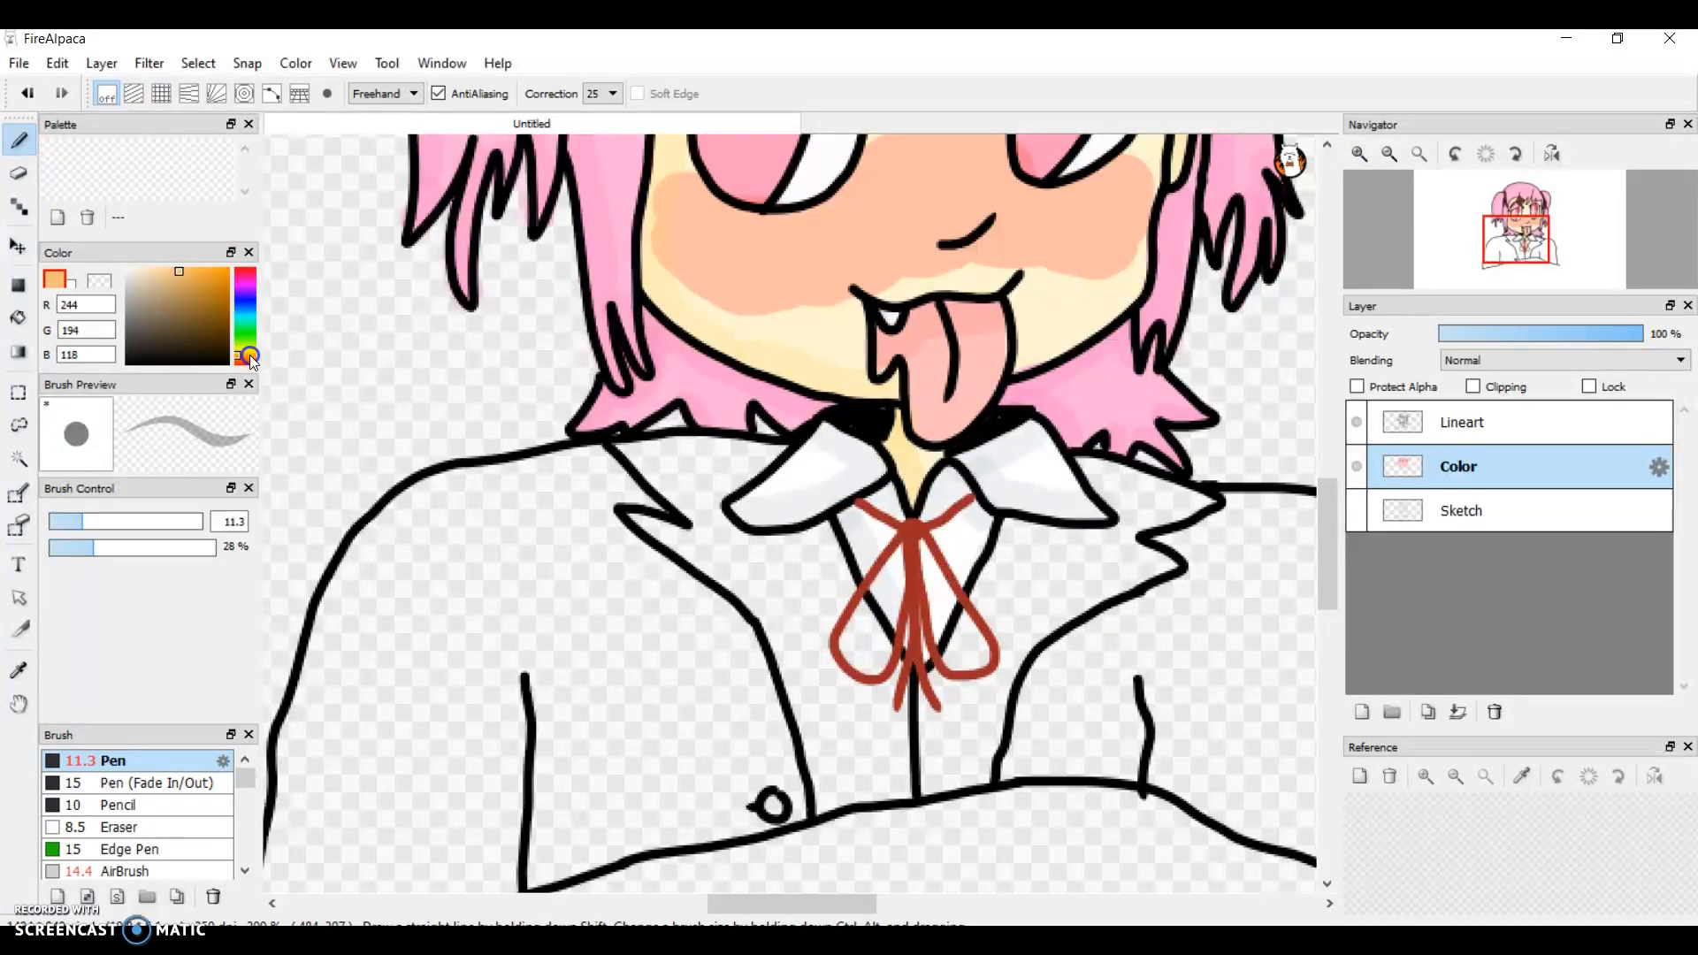
pyautogui.click(248, 363)
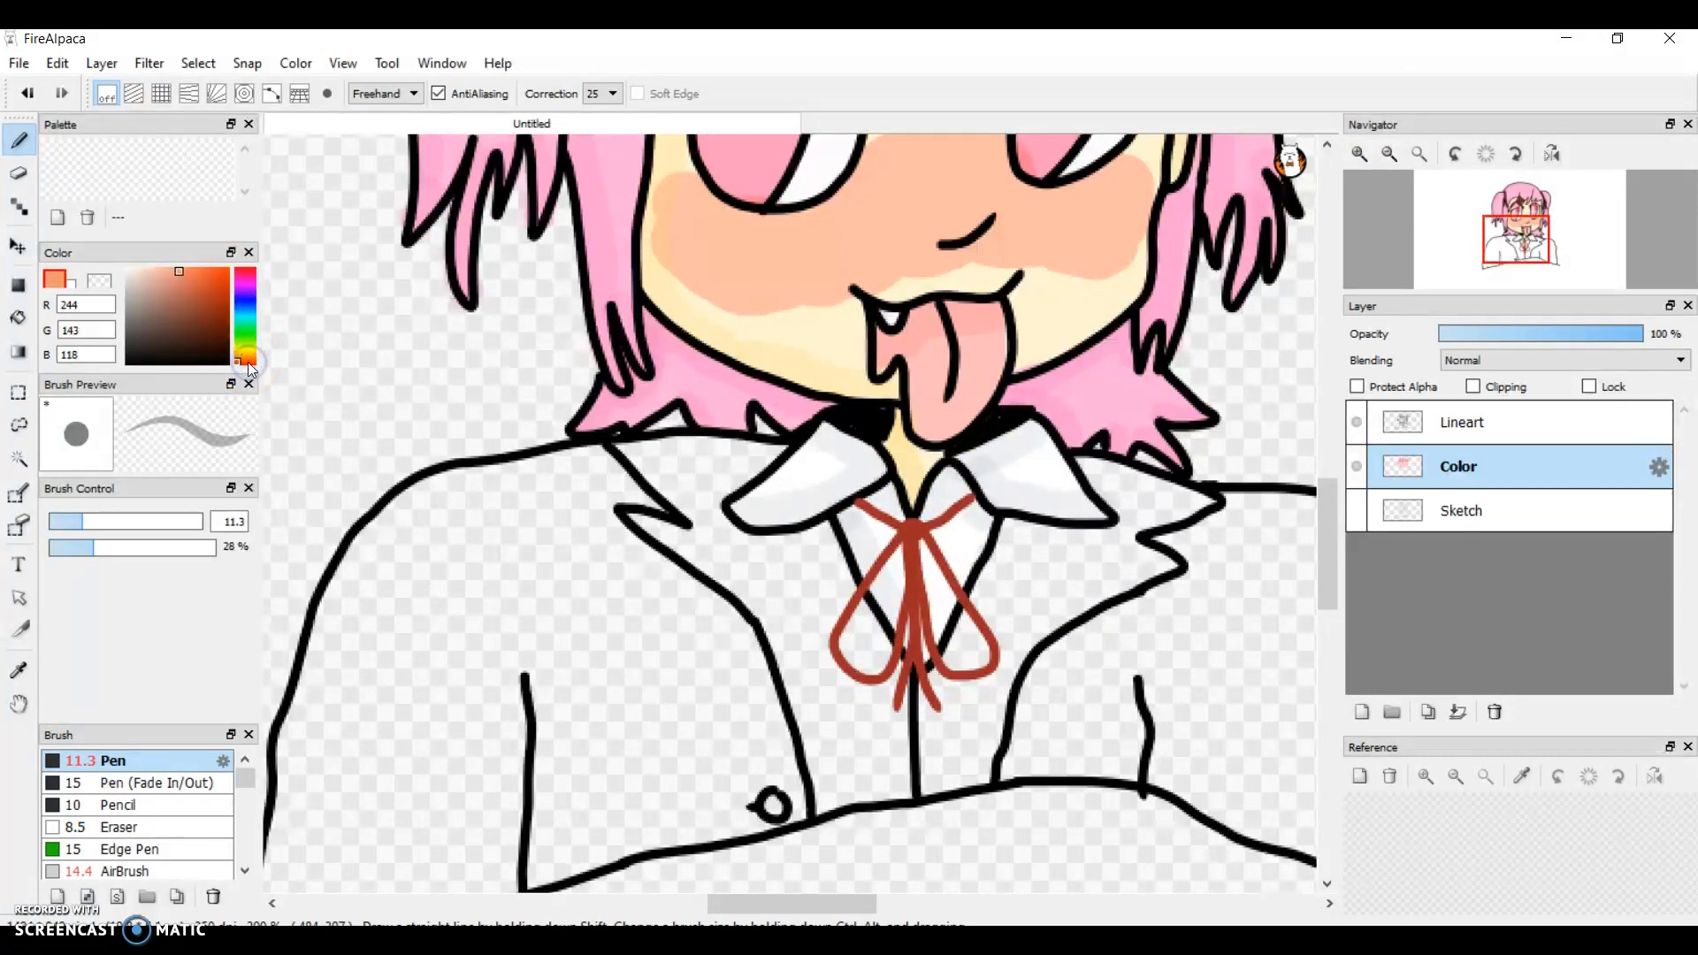
pyautogui.click(246, 361)
pyautogui.click(247, 361)
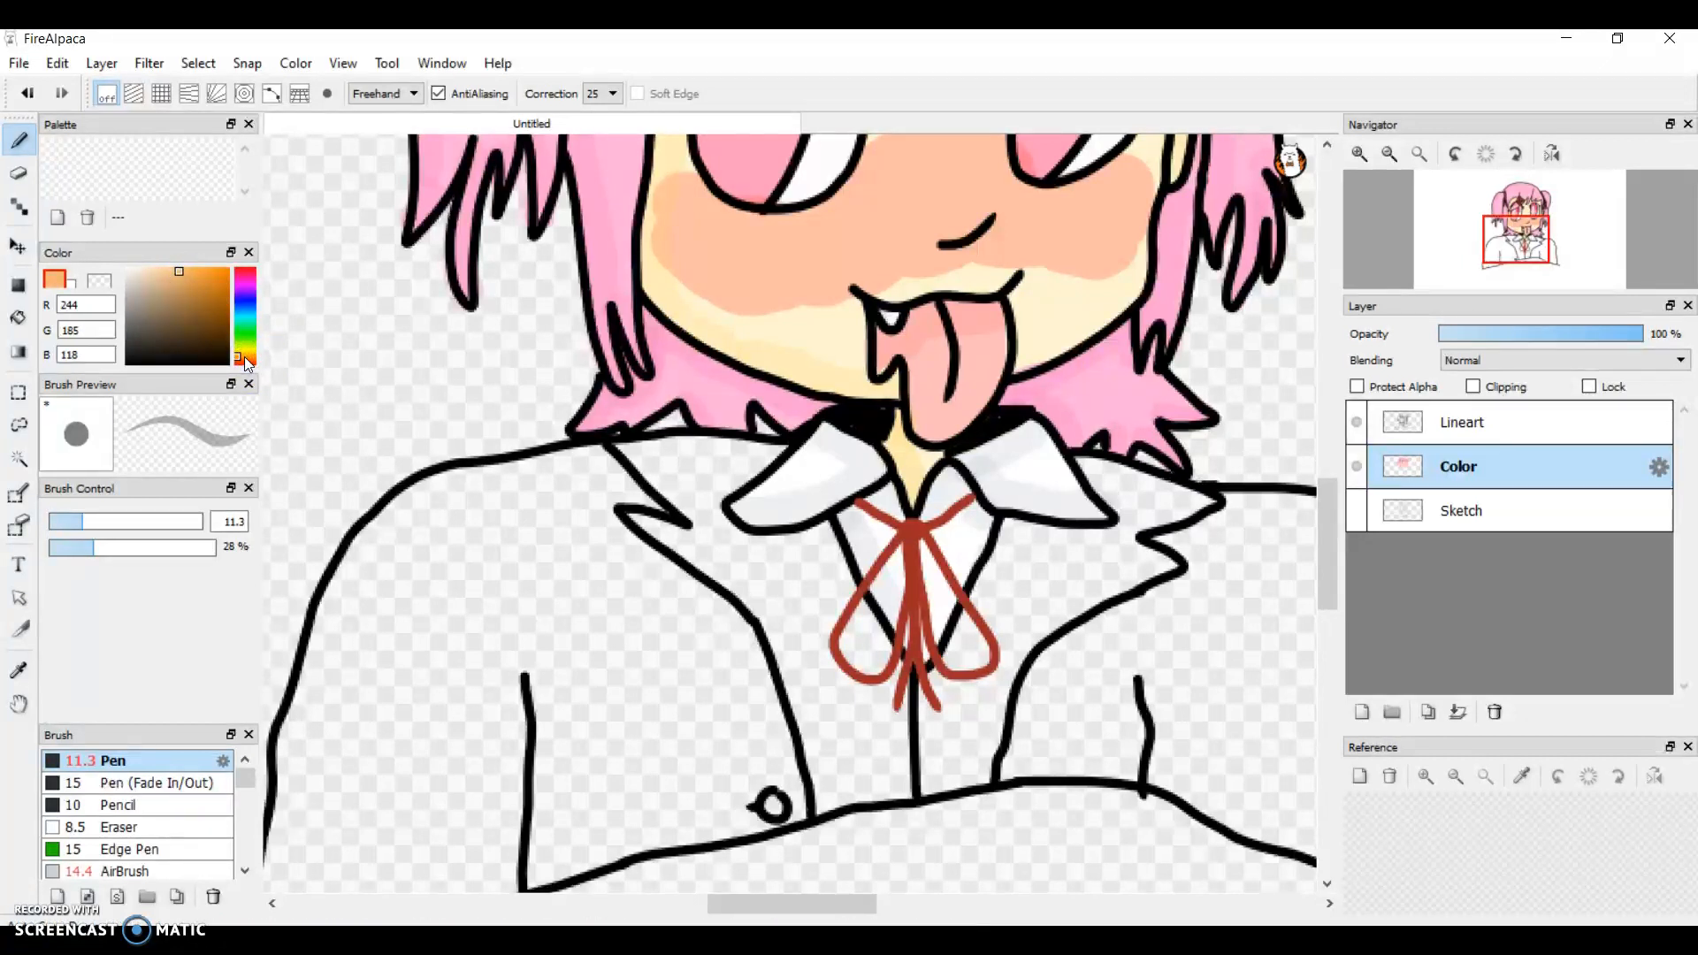
pyautogui.click(177, 311)
pyautogui.moveTo(163, 297); pyautogui.dragTo(151, 339)
pyautogui.click(146, 330)
pyautogui.click(247, 288)
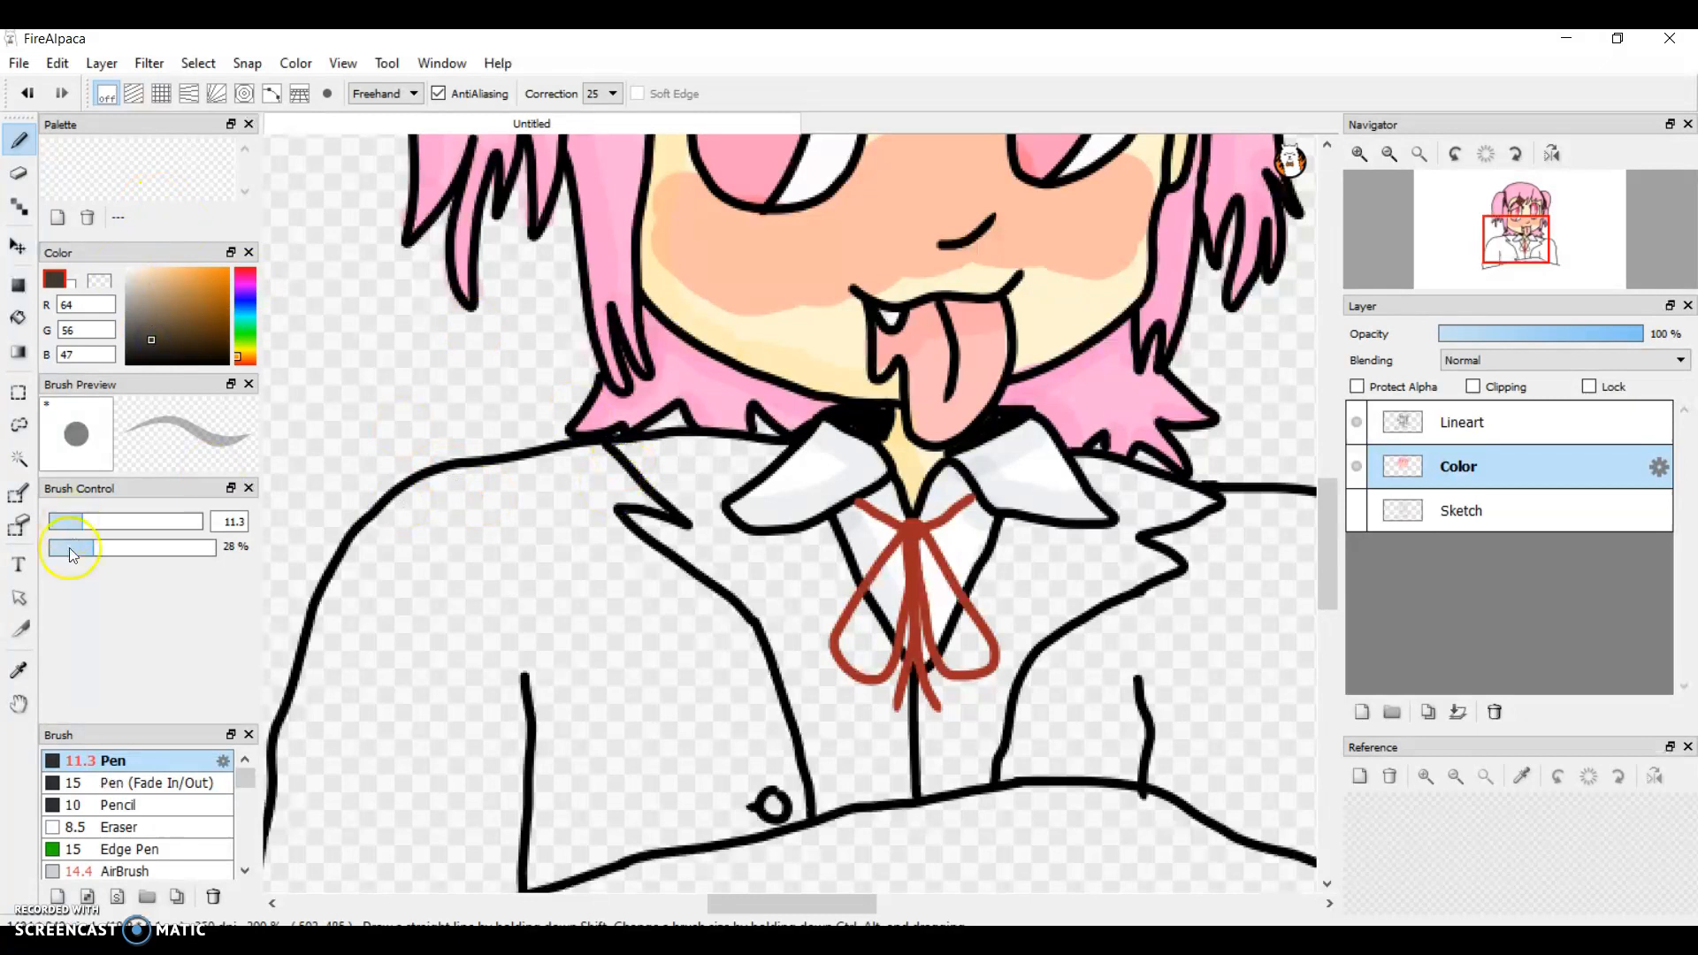
pyautogui.moveTo(124, 548); pyautogui.dragTo(308, 536)
# Step: Lighten the pen colour to RGB 93, 86, 78, undoing the test strokes made on the jacket
pyautogui.moveTo(631, 629)
pyautogui.mouseDown()
pyautogui.moveTo(487, 624)
pyautogui.moveTo(741, 605)
pyautogui.moveTo(456, 619)
pyautogui.mouseUp()
pyautogui.hotkey('ctrl', 'z')
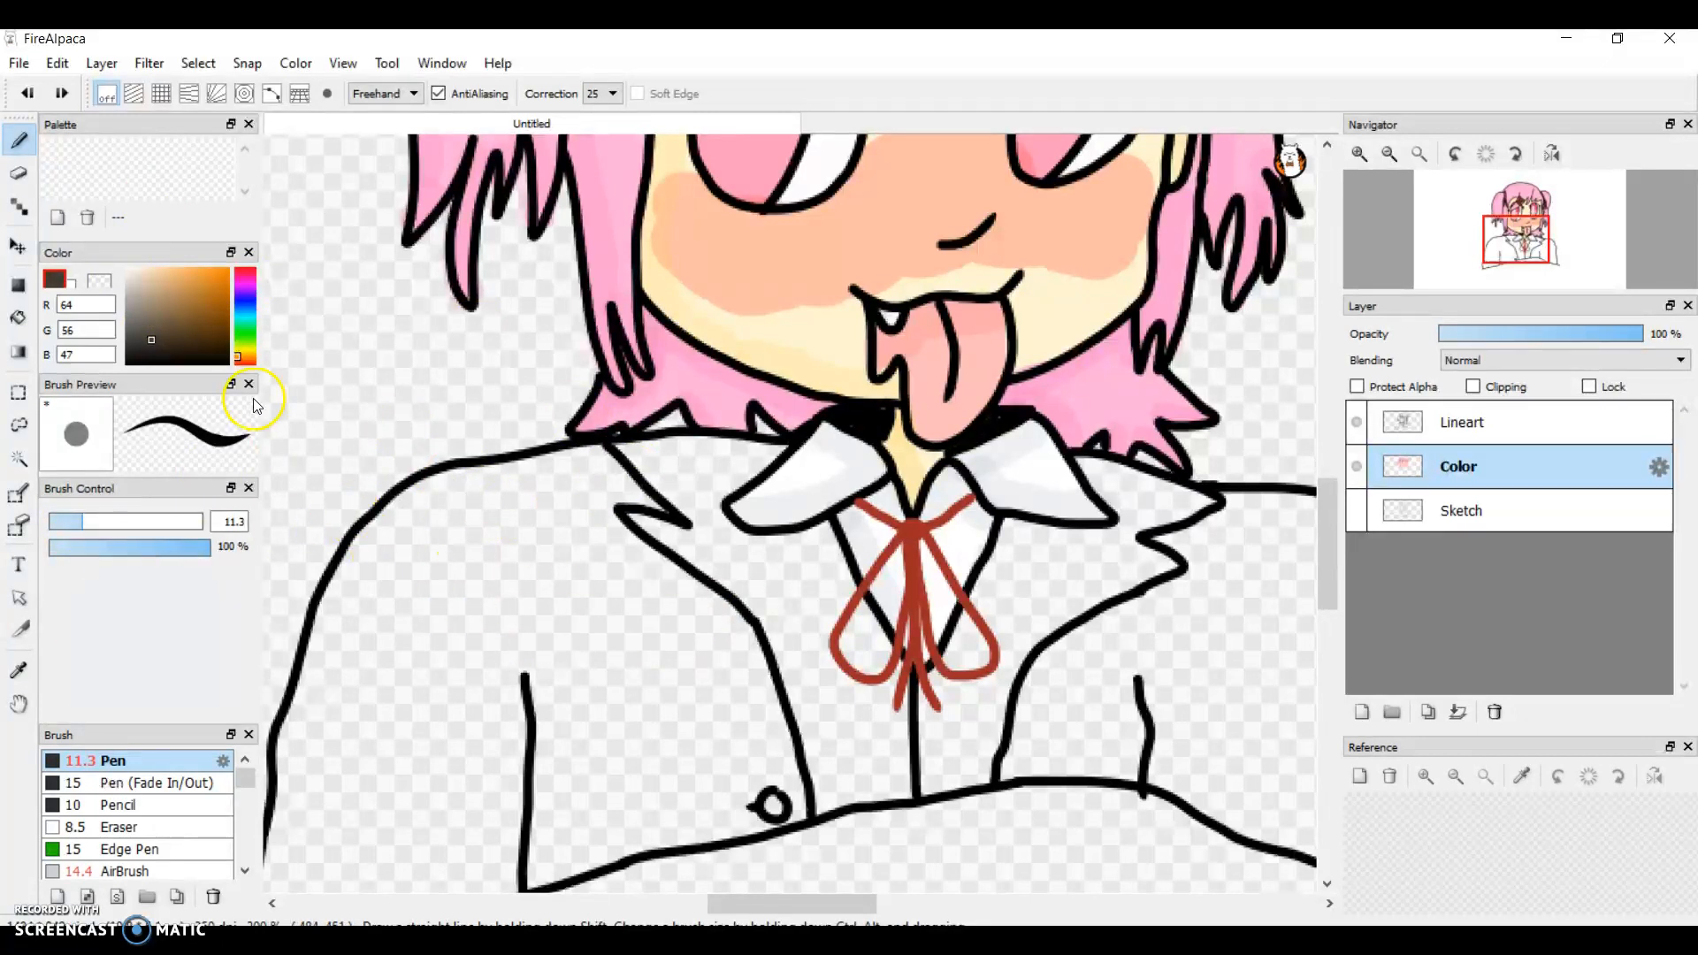
pyautogui.moveTo(146, 325)
pyautogui.mouseDown()
pyautogui.moveTo(165, 346)
pyautogui.moveTo(142, 329)
pyautogui.mouseUp()
pyautogui.moveTo(447, 576)
pyautogui.mouseDown()
pyautogui.moveTo(523, 580)
pyautogui.moveTo(348, 557)
pyautogui.moveTo(398, 489)
pyautogui.mouseUp()
pyautogui.hotkey('ctrl', 'z')
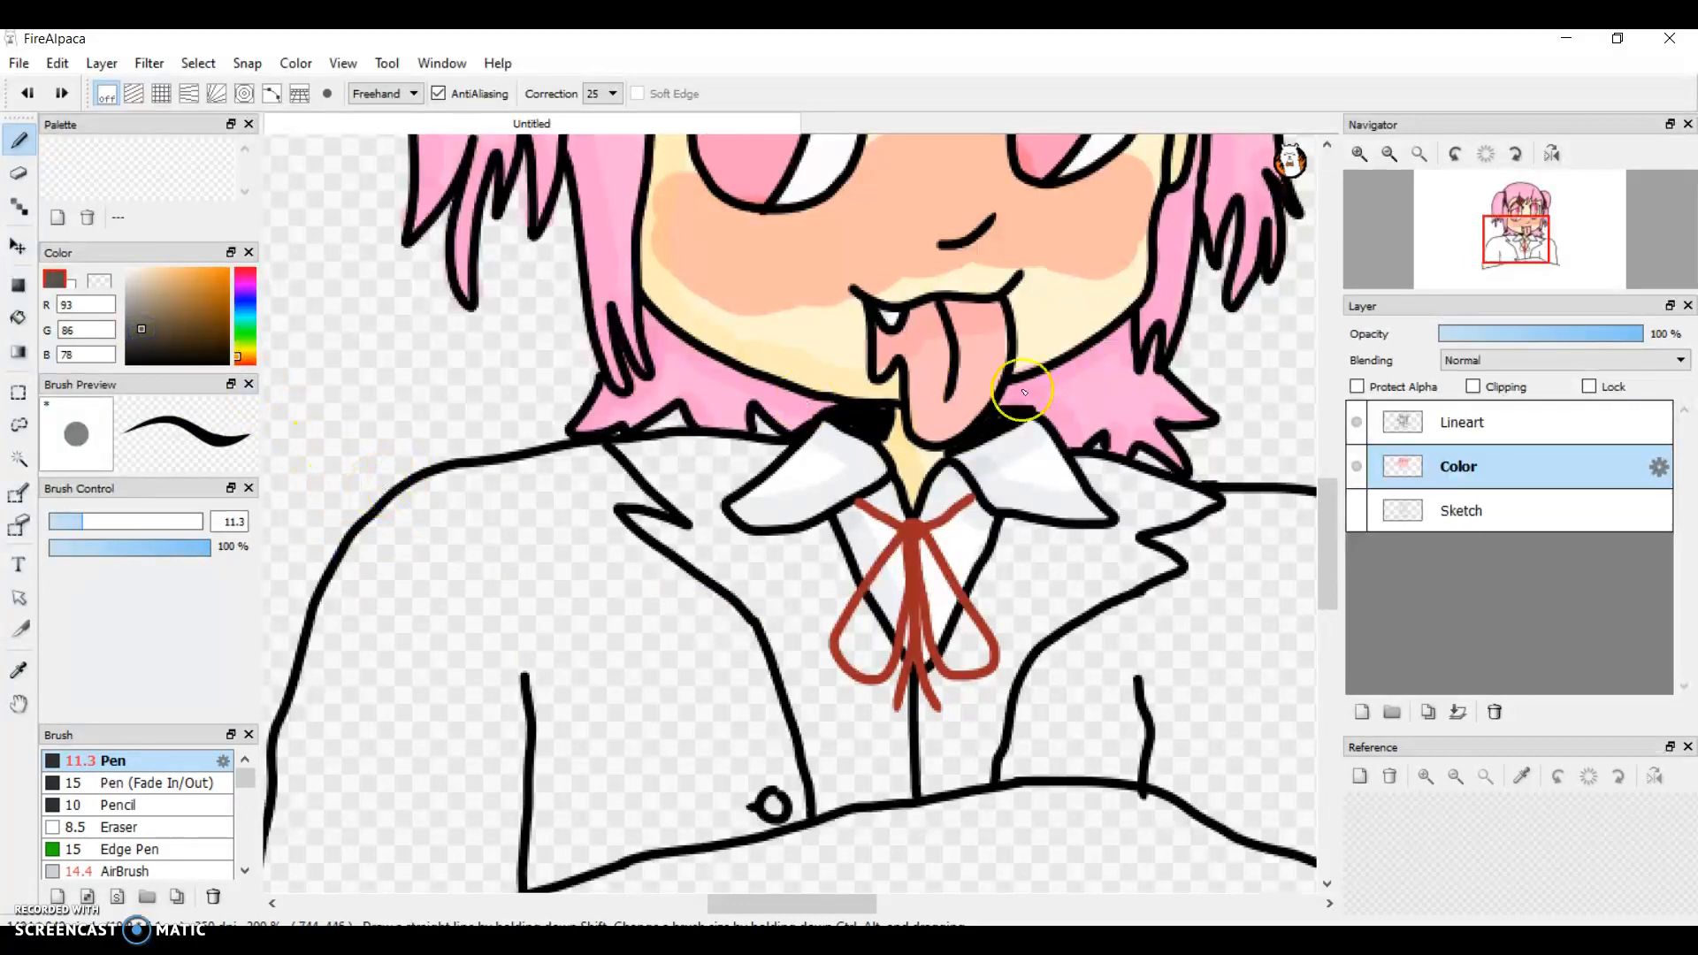
# Step: Paint the clothing area between the lower left hair, the jacket's notch and the white collar in grey-brown
pyautogui.moveTo(1328, 519); pyautogui.dragTo(1327, 503)
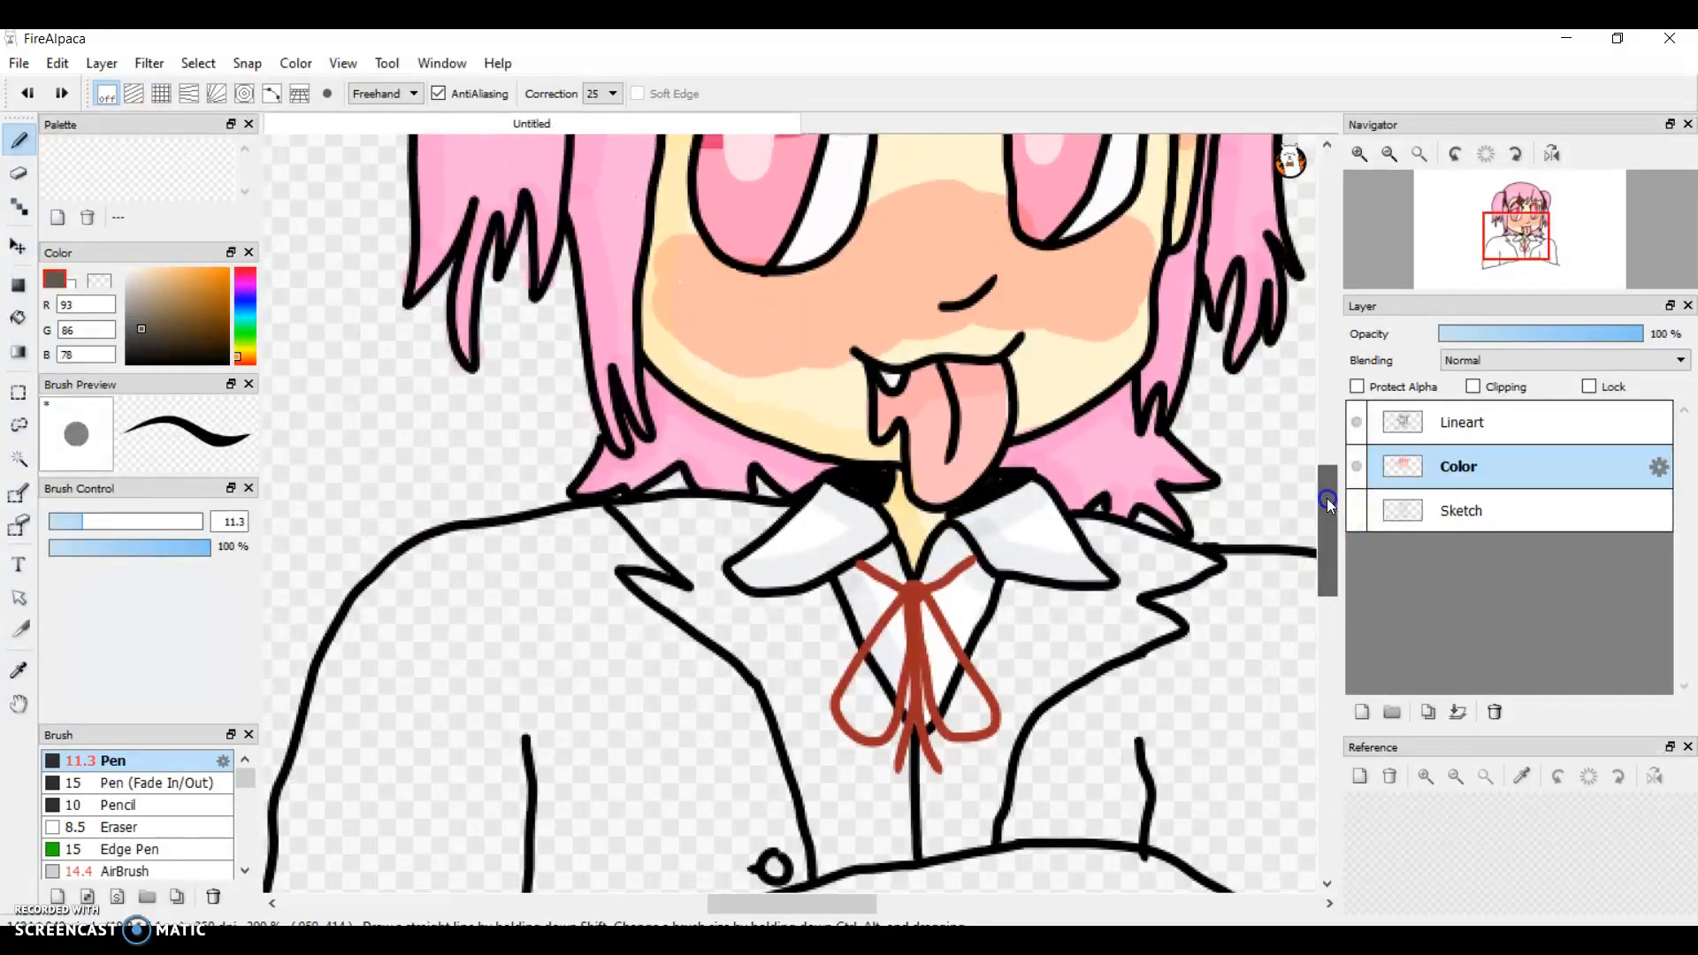
pyautogui.click(1362, 159)
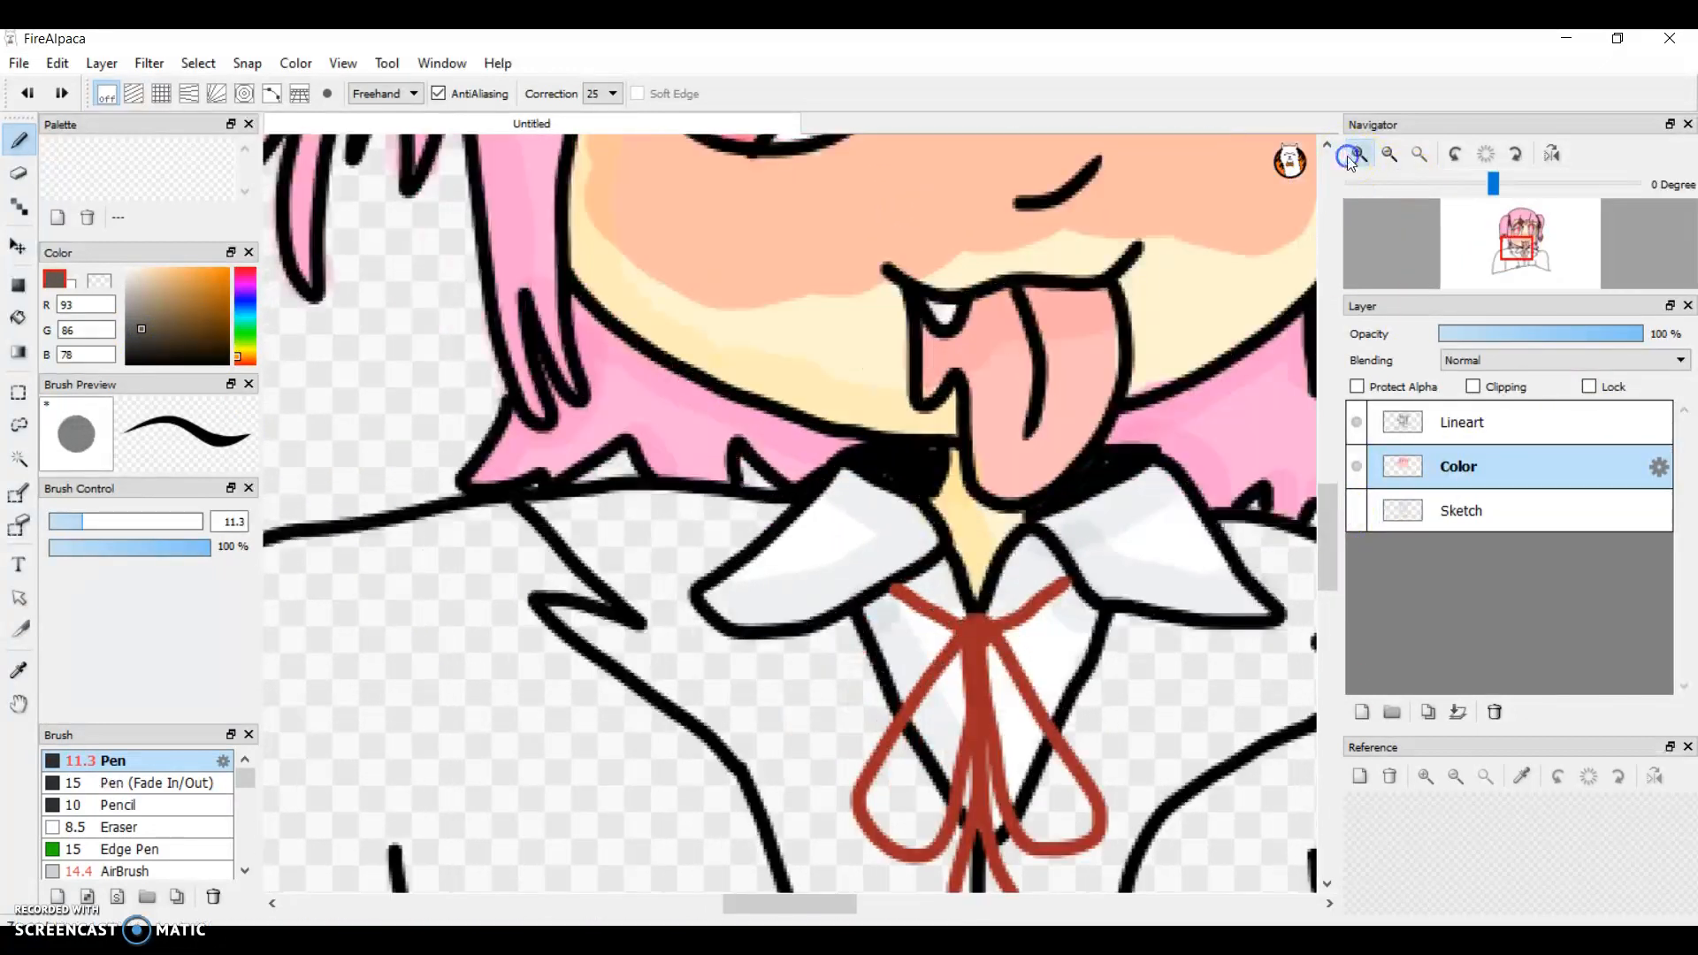
pyautogui.click(1350, 157)
pyautogui.click(1350, 157)
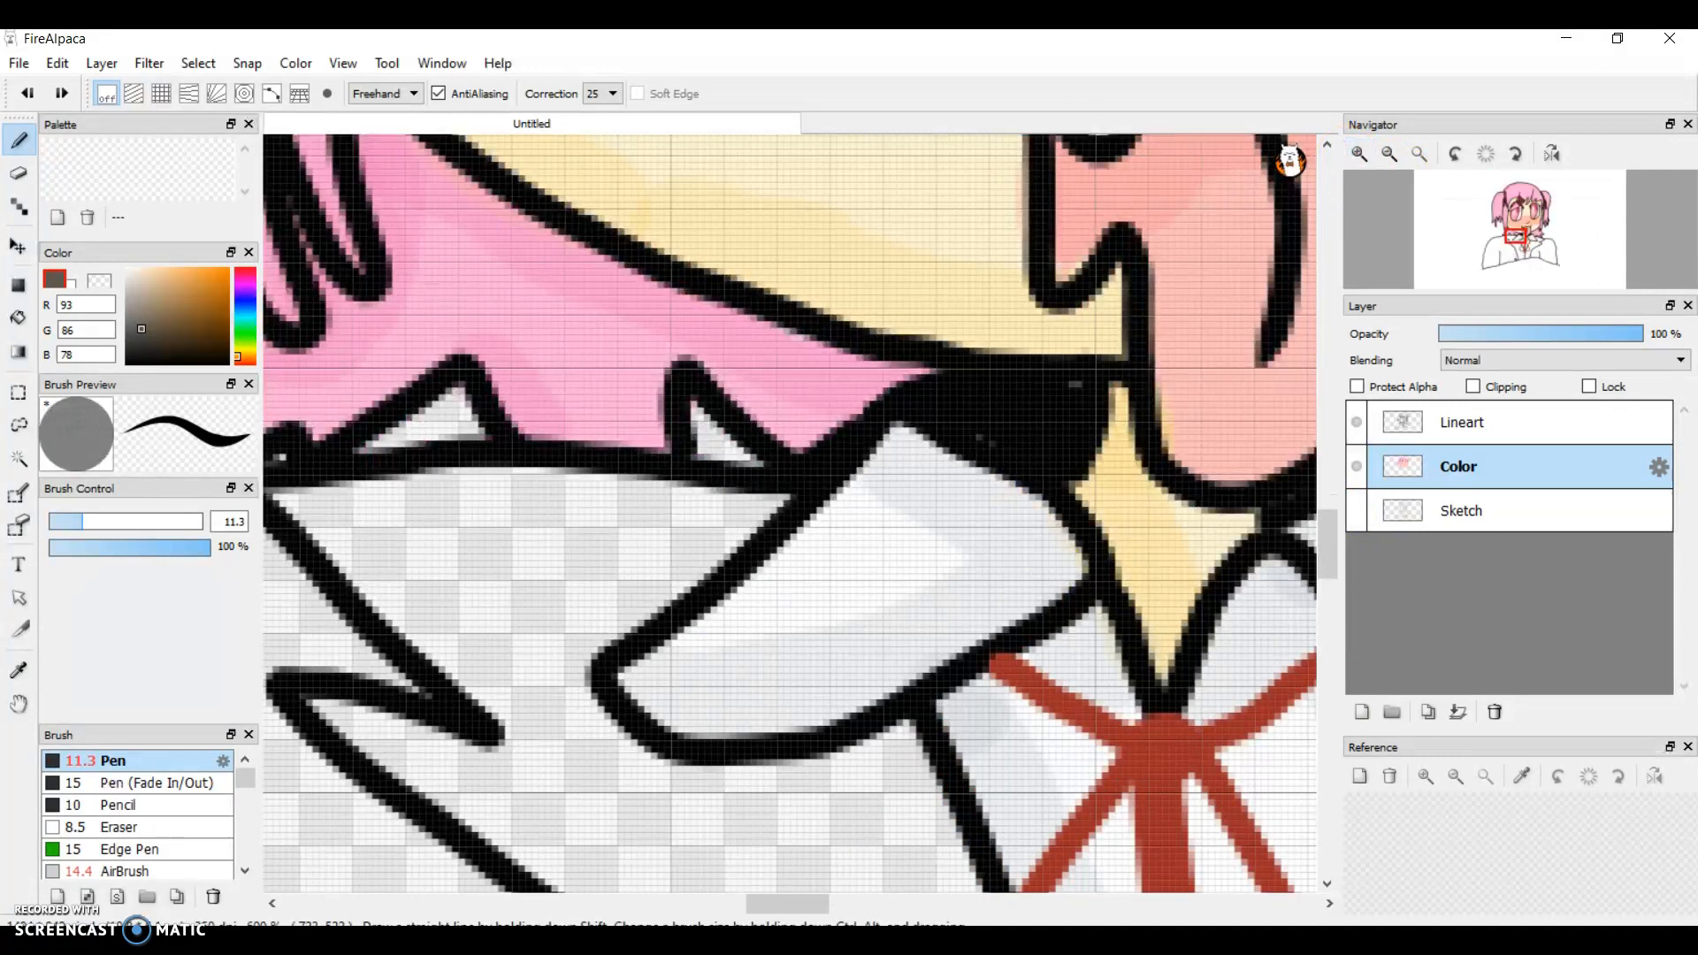
pyautogui.moveTo(746, 908)
pyautogui.mouseDown()
pyautogui.moveTo(772, 909)
pyautogui.moveTo(735, 908)
pyautogui.mouseUp()
pyautogui.moveTo(824, 573)
pyautogui.mouseDown()
pyautogui.moveTo(713, 493)
pyautogui.moveTo(1031, 485)
pyautogui.moveTo(1213, 504)
pyautogui.moveTo(1106, 570)
pyautogui.moveTo(985, 701)
pyautogui.moveTo(927, 689)
pyautogui.moveTo(816, 608)
pyautogui.moveTo(825, 578)
pyautogui.moveTo(1088, 535)
pyautogui.moveTo(1072, 578)
pyautogui.moveTo(898, 609)
pyautogui.moveTo(1008, 582)
pyautogui.moveTo(903, 646)
pyautogui.moveTo(968, 583)
pyautogui.mouseUp()
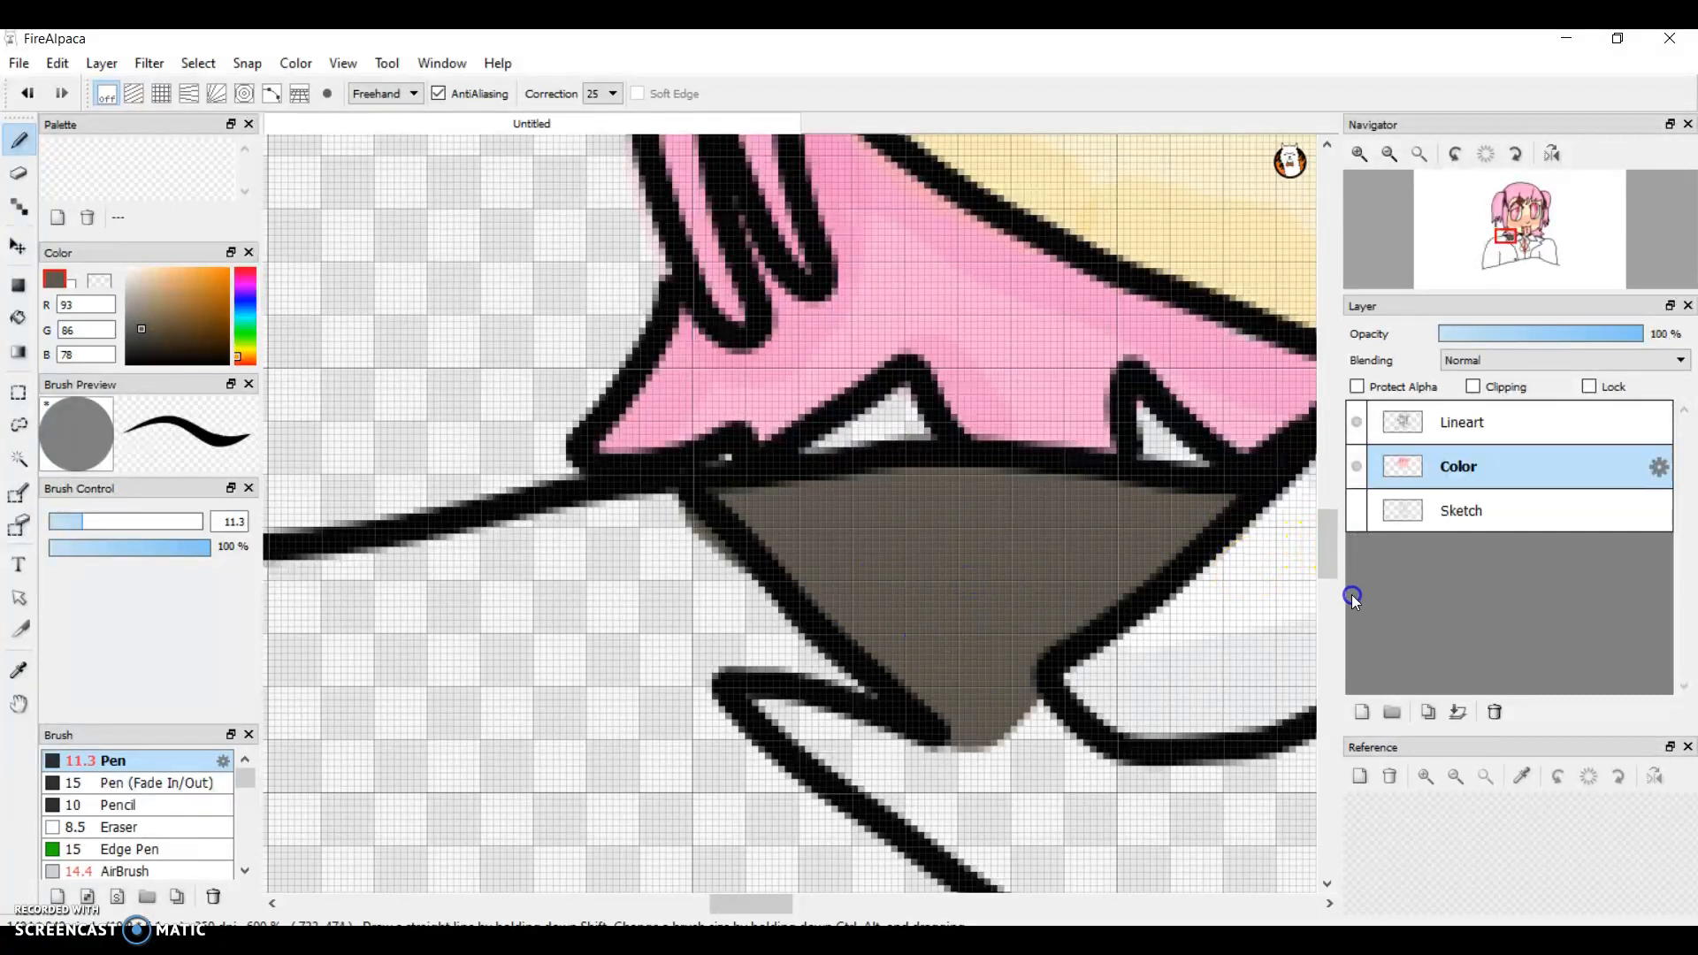
# Step: Extend the grey-brown fill below the left collar, between the jacket edge and the shirt opening behind the ribbon
pyautogui.moveTo(1321, 553); pyautogui.dragTo(1334, 590)
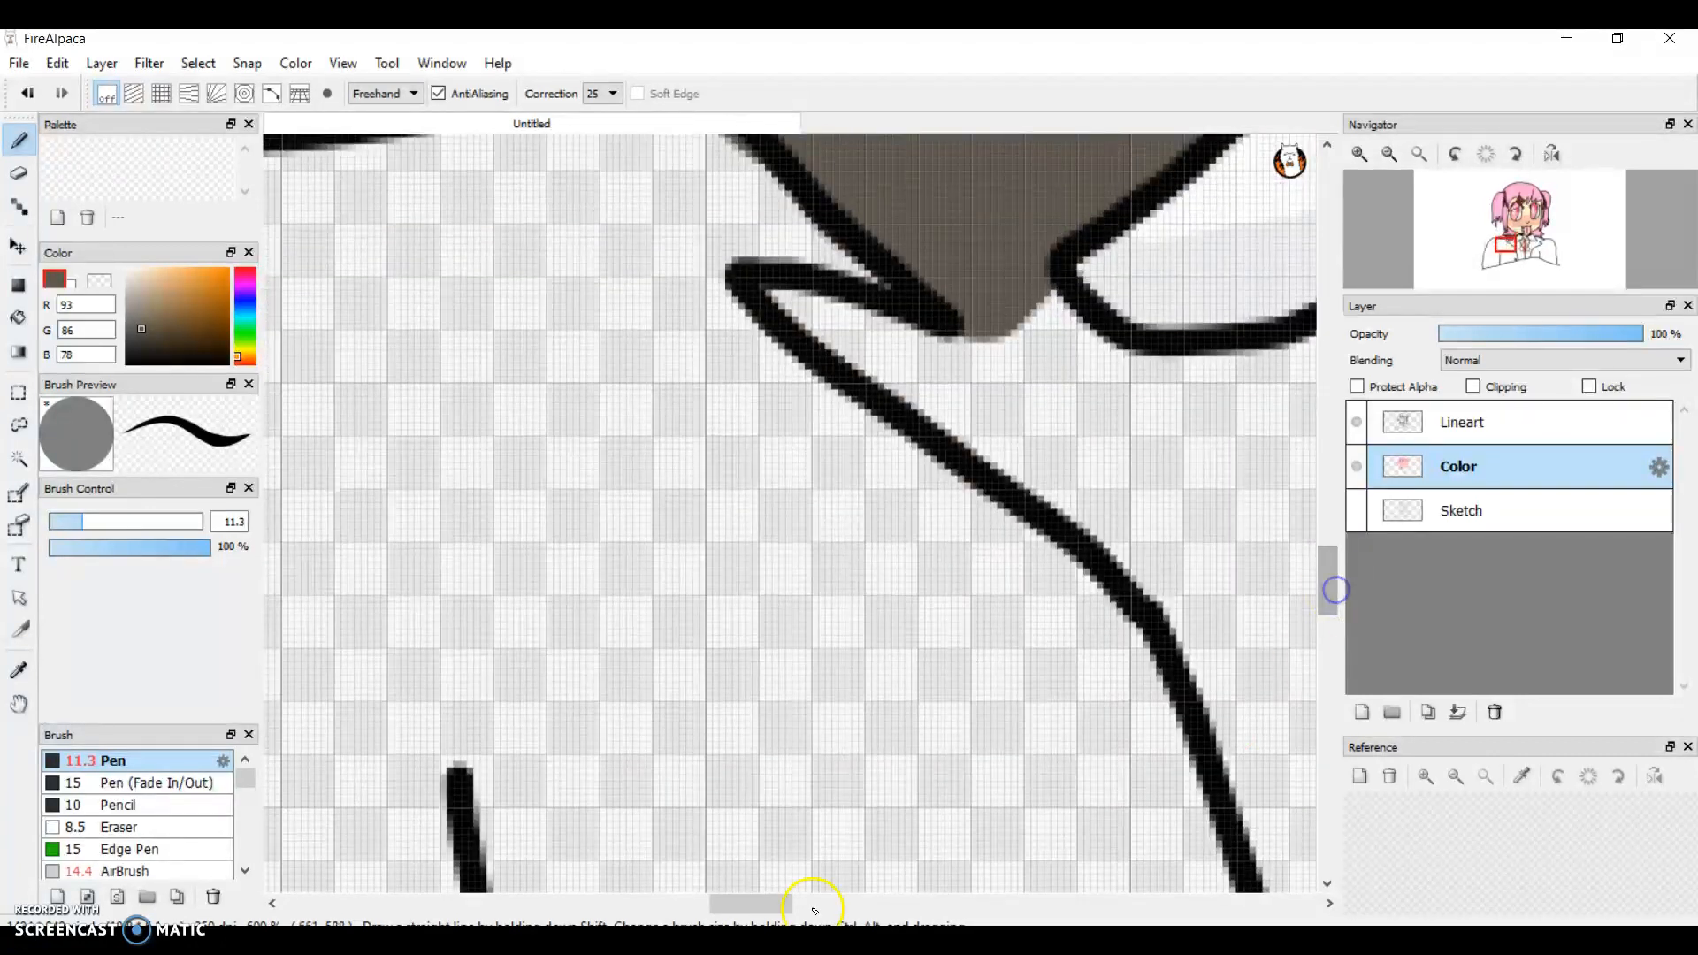
pyautogui.moveTo(766, 899)
pyautogui.mouseDown()
pyautogui.moveTo(812, 902)
pyautogui.moveTo(759, 902)
pyautogui.mouseUp()
pyautogui.moveTo(531, 353)
pyautogui.mouseDown()
pyautogui.moveTo(702, 387)
pyautogui.moveTo(525, 345)
pyautogui.moveTo(822, 504)
pyautogui.moveTo(717, 353)
pyautogui.moveTo(790, 341)
pyautogui.moveTo(850, 379)
pyautogui.moveTo(955, 379)
pyautogui.moveTo(1092, 349)
pyautogui.moveTo(1141, 493)
pyautogui.moveTo(1232, 645)
pyautogui.moveTo(1168, 703)
pyautogui.moveTo(814, 553)
pyautogui.moveTo(819, 440)
pyautogui.moveTo(743, 345)
pyautogui.moveTo(964, 560)
pyautogui.moveTo(1150, 652)
pyautogui.moveTo(1062, 395)
pyautogui.moveTo(843, 461)
pyautogui.moveTo(897, 562)
pyautogui.moveTo(1112, 636)
pyautogui.mouseUp()
pyautogui.moveTo(967, 460)
pyautogui.mouseDown()
pyautogui.moveTo(959, 485)
pyautogui.moveTo(1033, 546)
pyautogui.mouseUp()
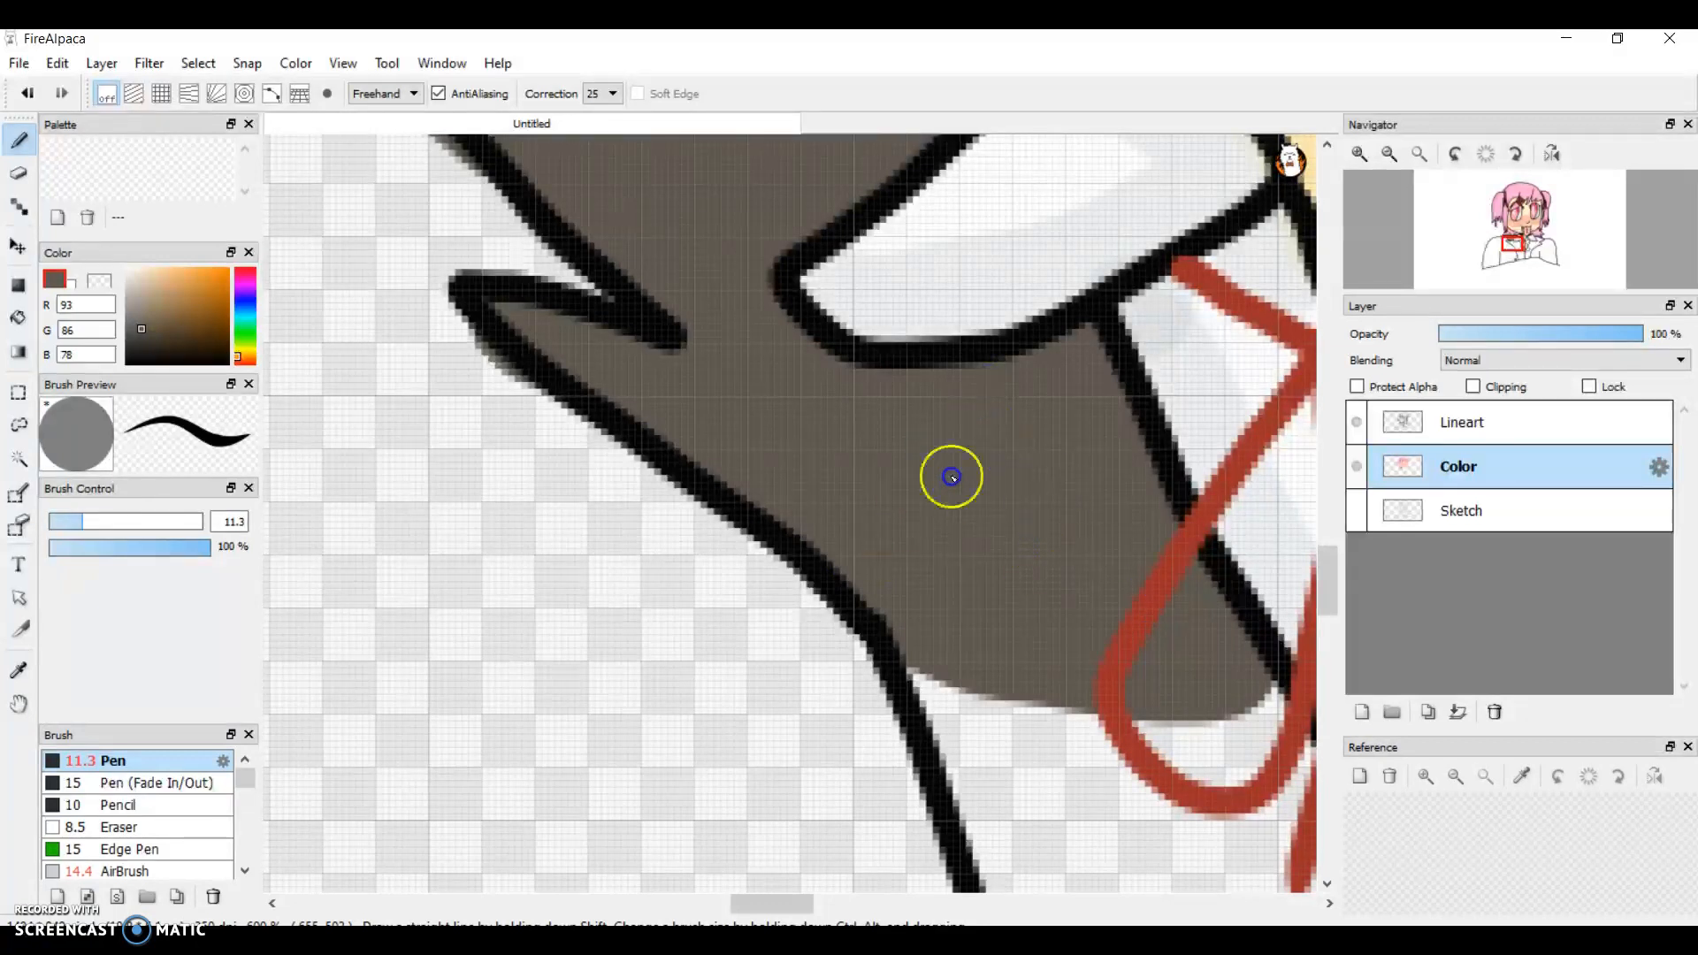
# Step: Continue the grey-brown fill down the vest panel left of the centre line, from the ribbon loop to the bottom outline
pyautogui.moveTo(781, 900); pyautogui.dragTo(801, 902)
pyautogui.moveTo(1342, 591); pyautogui.dragTo(1331, 633)
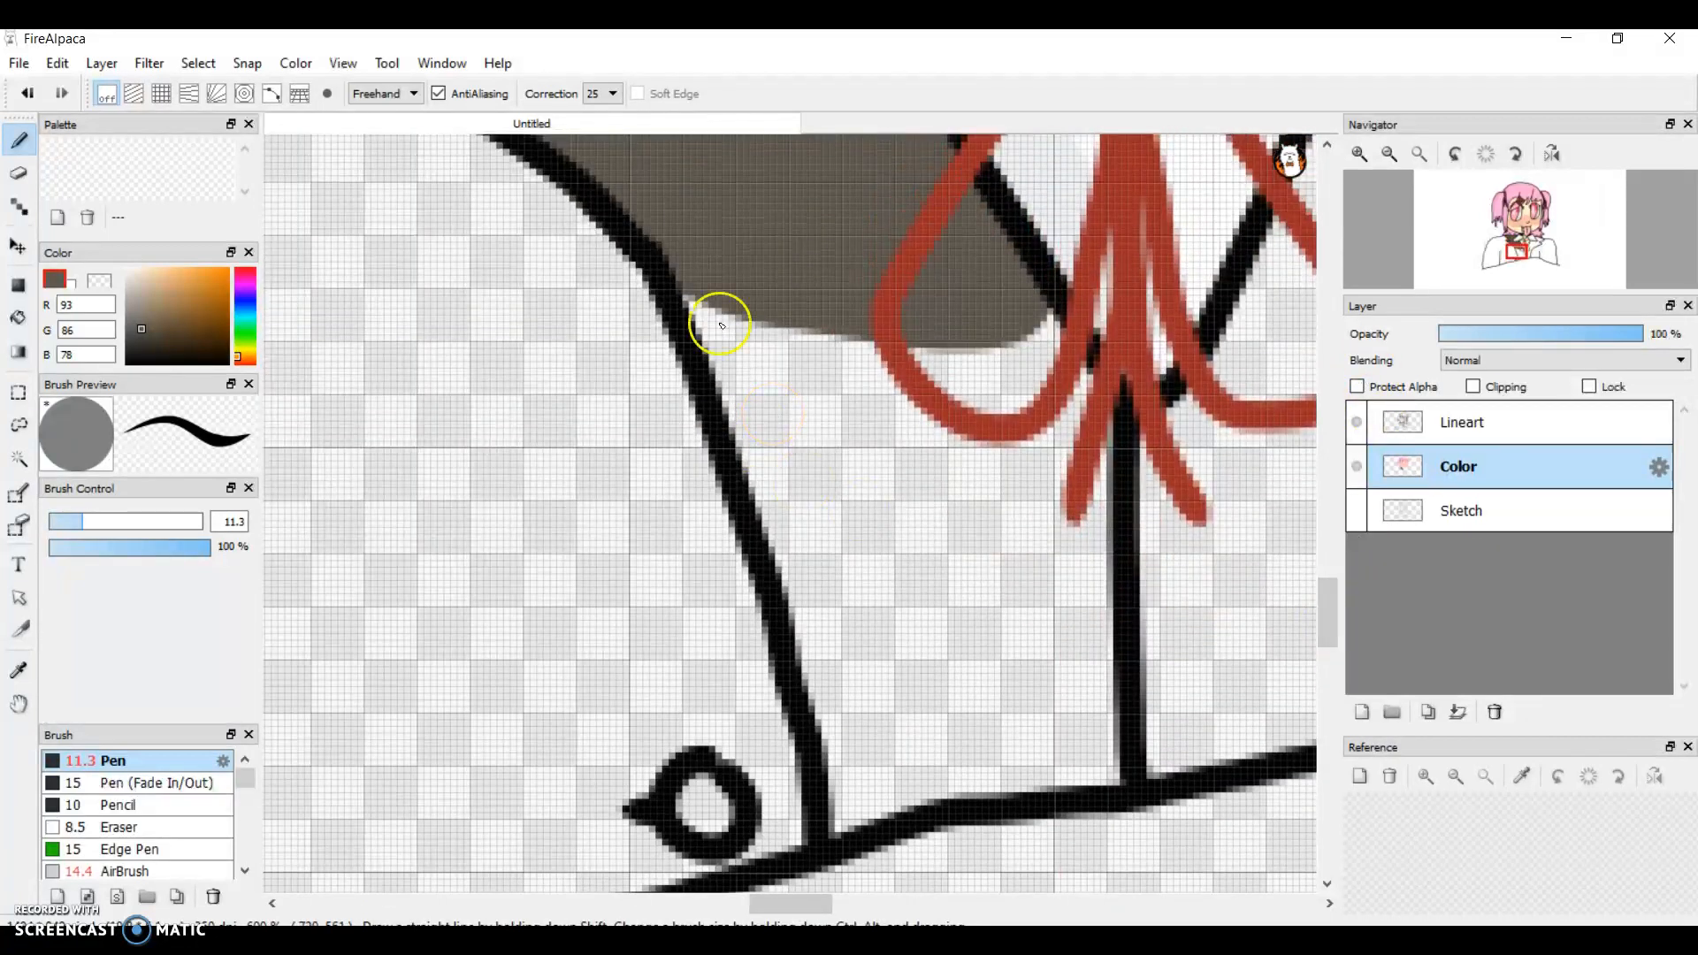
pyautogui.moveTo(693, 281)
pyautogui.mouseDown()
pyautogui.moveTo(794, 499)
pyautogui.moveTo(845, 692)
pyautogui.moveTo(846, 829)
pyautogui.moveTo(877, 799)
pyautogui.moveTo(1126, 767)
pyautogui.moveTo(1070, 597)
pyautogui.moveTo(1091, 471)
pyautogui.moveTo(1102, 619)
pyautogui.moveTo(1045, 482)
pyautogui.moveTo(1090, 440)
pyautogui.moveTo(1089, 416)
pyautogui.moveTo(1022, 341)
pyautogui.mouseUp()
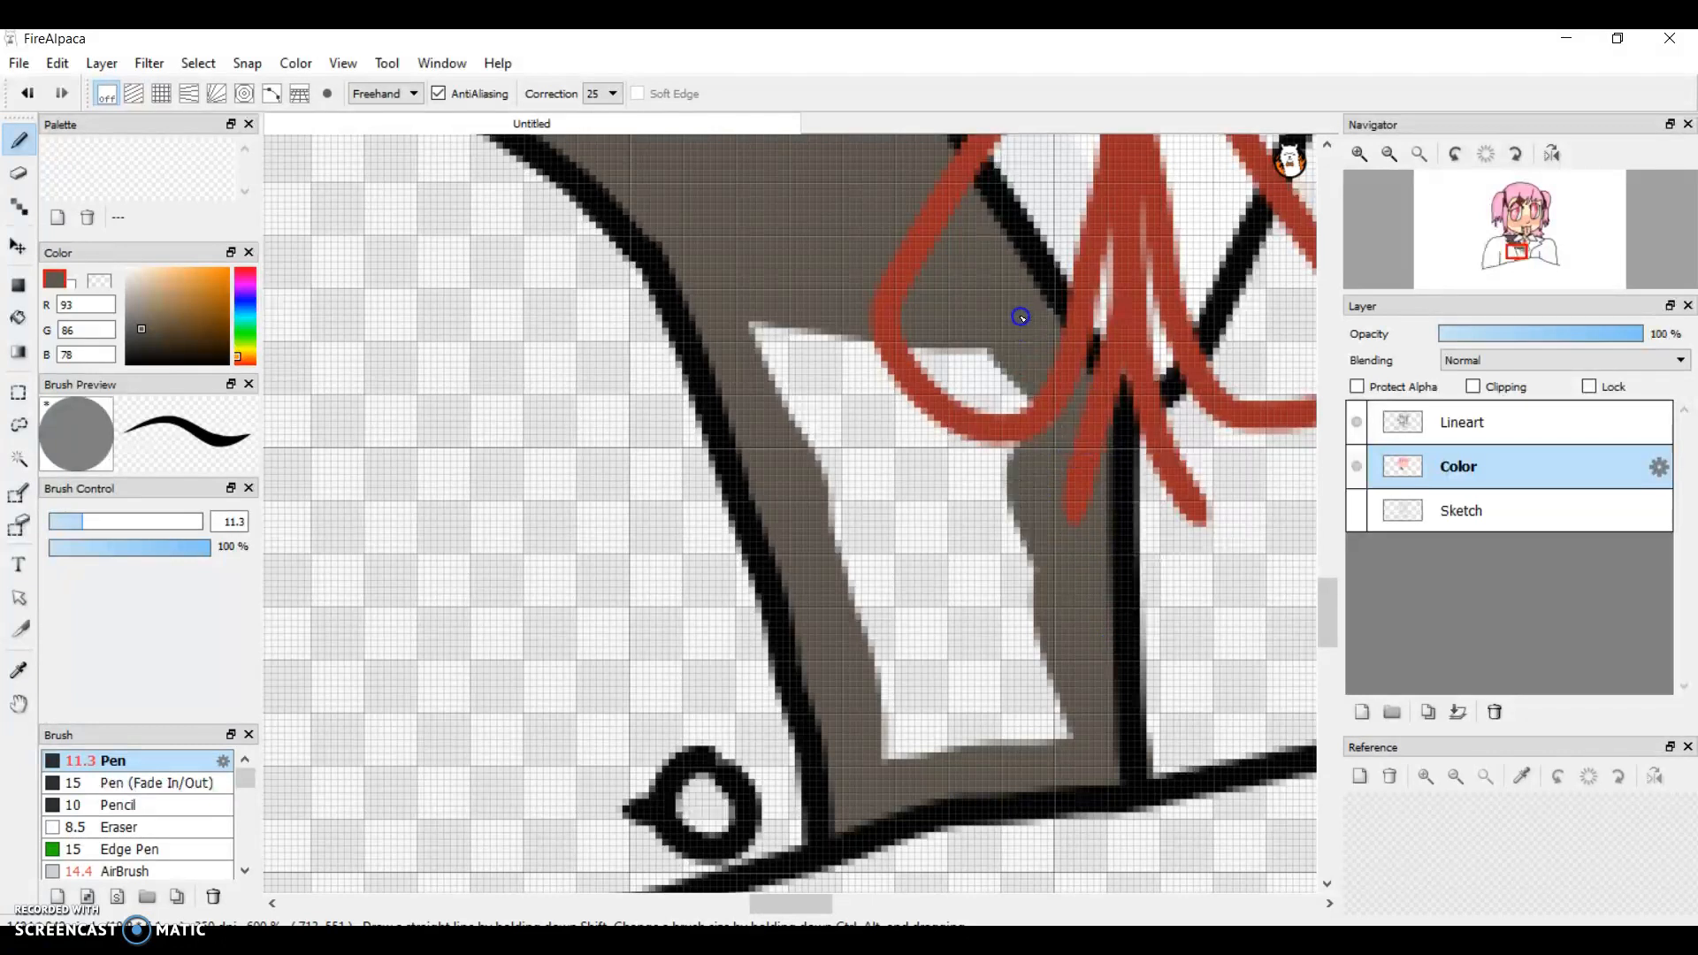
pyautogui.moveTo(1099, 496)
pyautogui.mouseDown()
pyautogui.moveTo(977, 475)
pyautogui.moveTo(992, 406)
pyautogui.moveTo(1034, 422)
pyautogui.moveTo(963, 383)
pyautogui.mouseUp()
pyautogui.moveTo(944, 292)
pyautogui.mouseDown()
pyautogui.moveTo(966, 391)
pyautogui.moveTo(948, 401)
pyautogui.moveTo(843, 368)
pyautogui.moveTo(760, 313)
pyautogui.moveTo(943, 357)
pyautogui.moveTo(768, 355)
pyautogui.moveTo(907, 599)
pyautogui.moveTo(940, 745)
pyautogui.moveTo(908, 756)
pyautogui.moveTo(873, 578)
pyautogui.moveTo(809, 434)
pyautogui.moveTo(917, 445)
pyautogui.moveTo(921, 479)
pyautogui.moveTo(881, 457)
pyautogui.moveTo(909, 475)
pyautogui.moveTo(1004, 694)
pyautogui.moveTo(1011, 716)
pyautogui.moveTo(982, 728)
pyautogui.moveTo(1038, 697)
pyautogui.moveTo(1122, 745)
pyautogui.mouseUp()
pyautogui.moveTo(1038, 583); pyautogui.dragTo(985, 512)
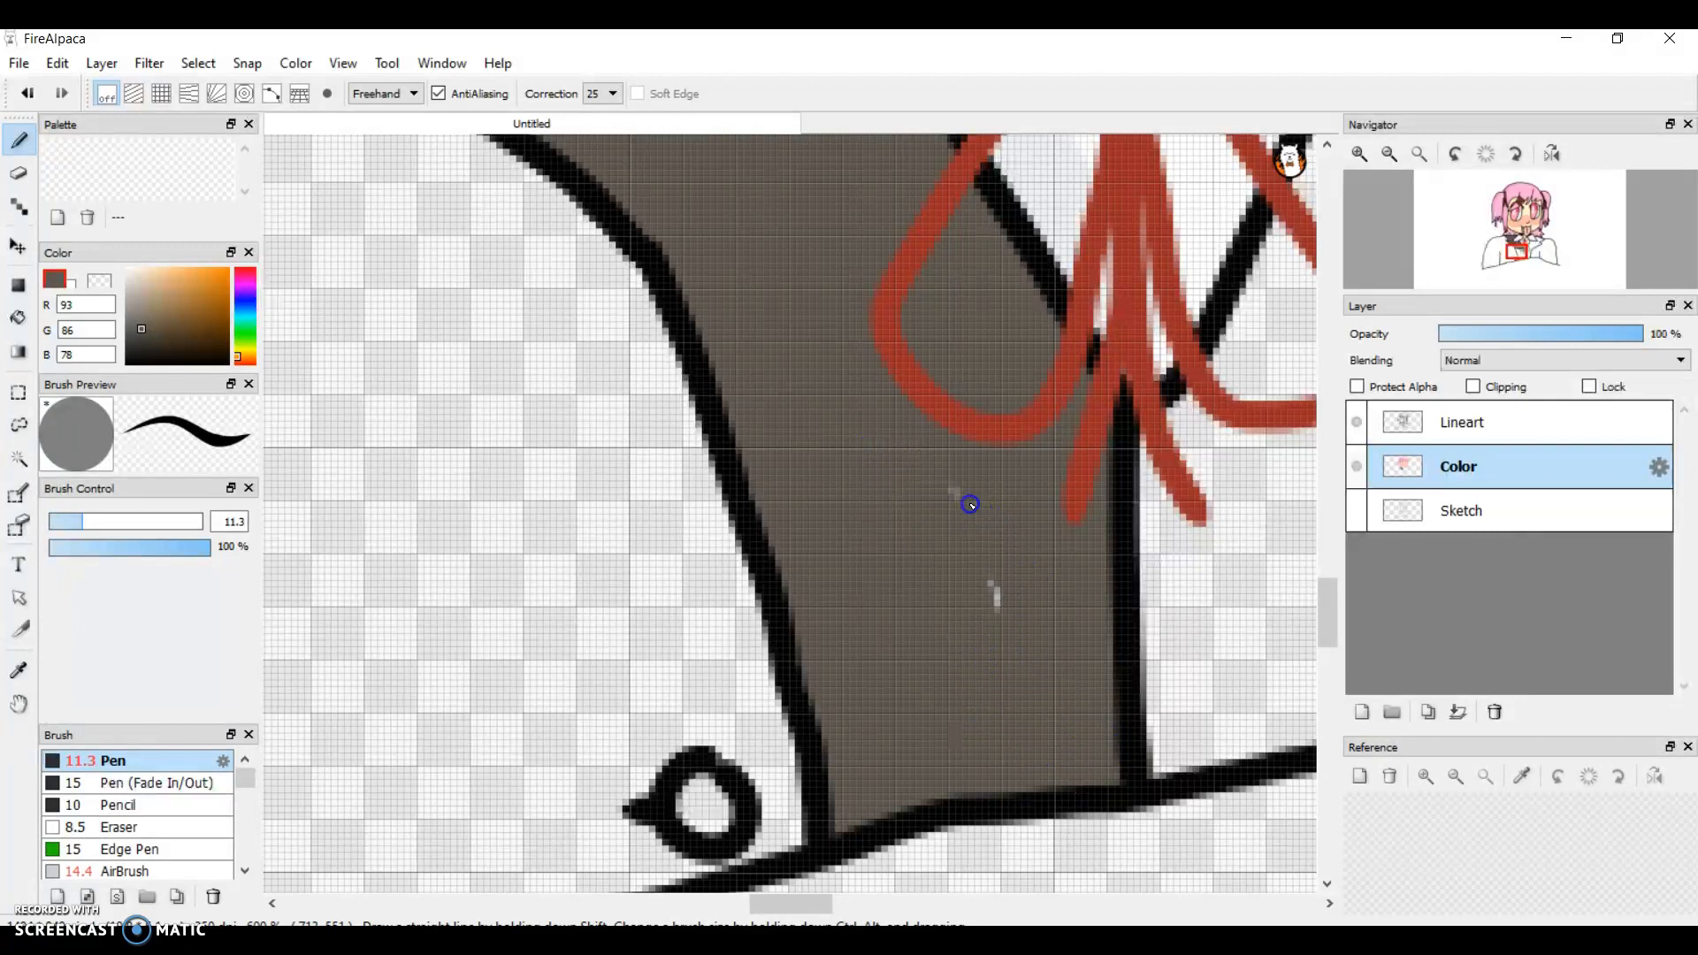
# Step: Paint the vest panel right of the centre line grey-brown, from behind the right ribbon loop down to the bottom outline
pyautogui.moveTo(791, 903); pyautogui.dragTo(827, 903)
pyautogui.moveTo(744, 810)
pyautogui.mouseDown()
pyautogui.moveTo(711, 785)
pyautogui.moveTo(696, 720)
pyautogui.moveTo(742, 515)
pyautogui.moveTo(709, 468)
pyautogui.moveTo(708, 578)
pyautogui.moveTo(730, 452)
pyautogui.moveTo(697, 597)
pyautogui.moveTo(771, 385)
pyautogui.moveTo(837, 287)
pyautogui.moveTo(905, 292)
pyautogui.moveTo(992, 398)
pyautogui.moveTo(851, 275)
pyautogui.mouseUp()
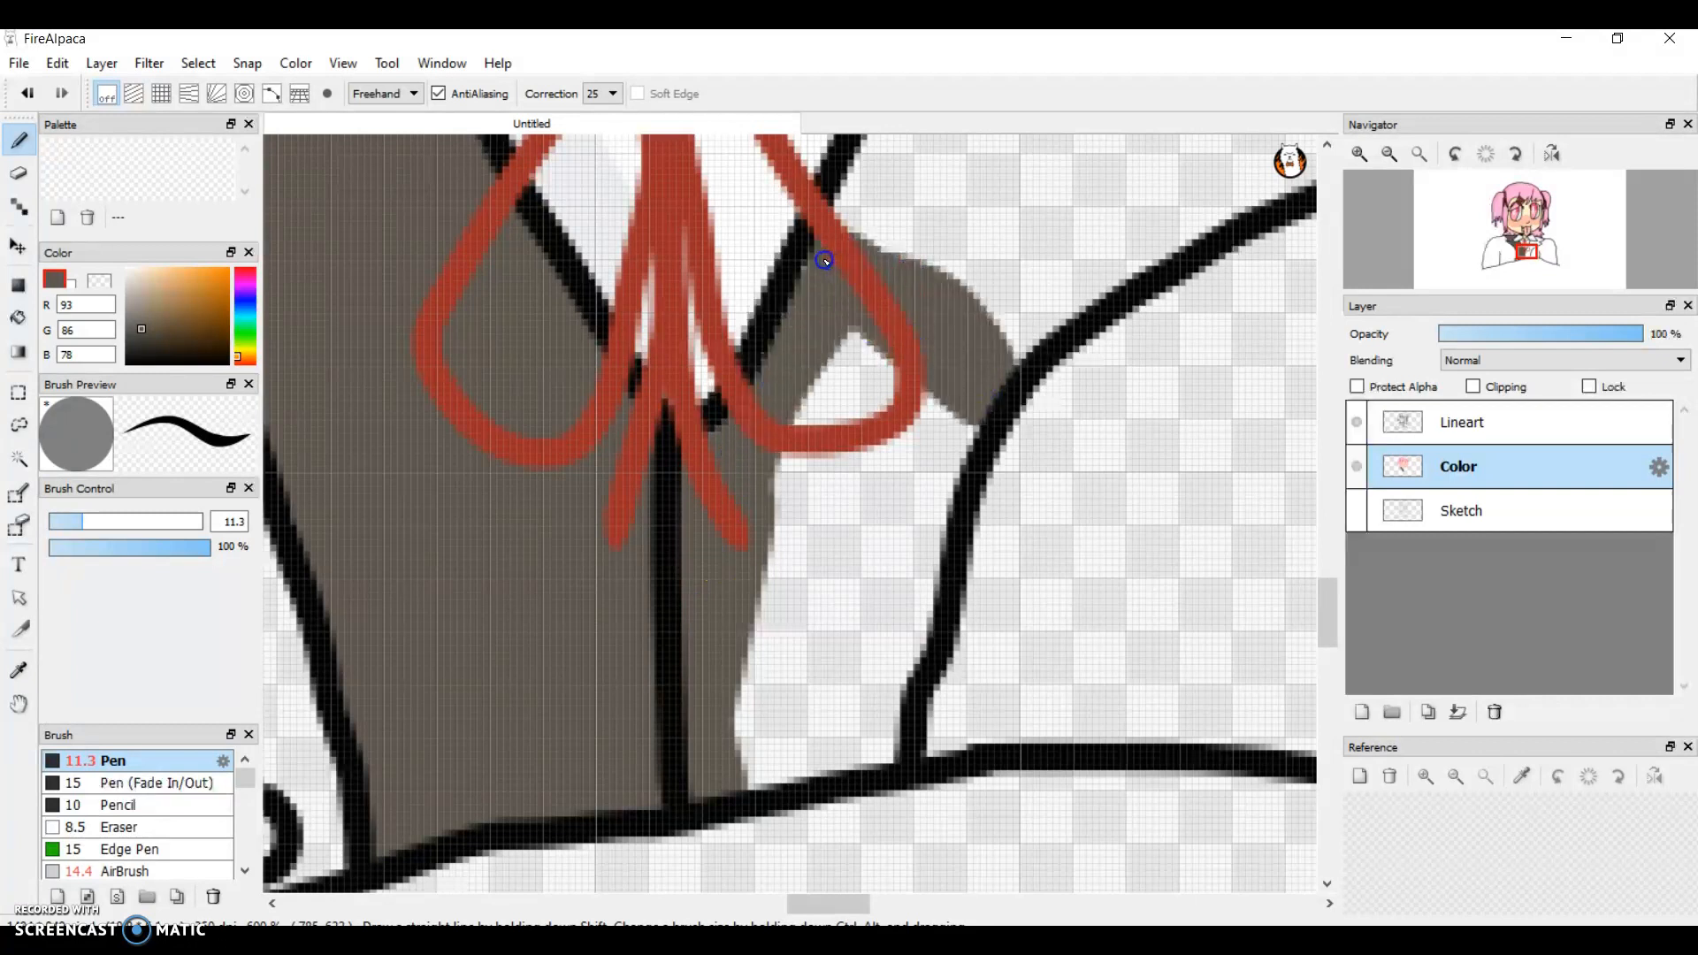
pyautogui.moveTo(796, 407)
pyautogui.mouseDown()
pyautogui.moveTo(736, 771)
pyautogui.moveTo(877, 750)
pyautogui.moveTo(917, 586)
pyautogui.moveTo(910, 635)
pyautogui.moveTo(966, 391)
pyautogui.moveTo(849, 334)
pyautogui.moveTo(824, 434)
pyautogui.moveTo(884, 396)
pyautogui.moveTo(903, 413)
pyautogui.moveTo(885, 484)
pyautogui.moveTo(802, 535)
pyautogui.moveTo(834, 590)
pyautogui.moveTo(896, 440)
pyautogui.moveTo(833, 563)
pyautogui.moveTo(827, 437)
pyautogui.moveTo(832, 560)
pyautogui.moveTo(808, 680)
pyautogui.moveTo(859, 629)
pyautogui.mouseUp()
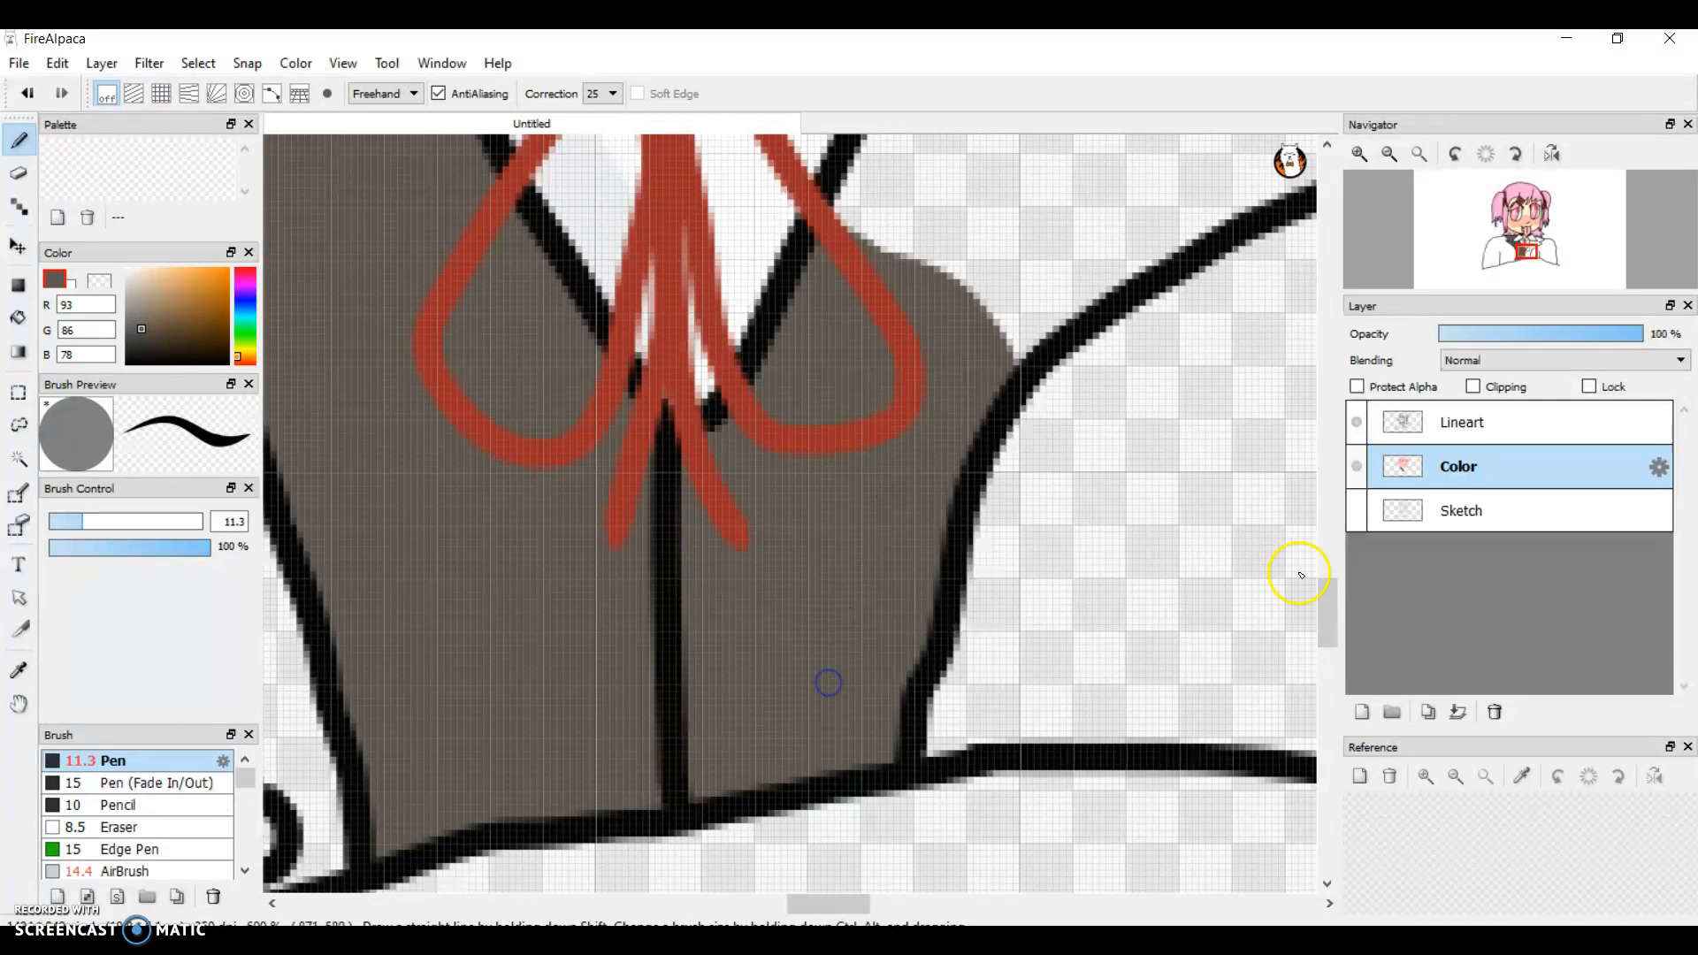
pyautogui.moveTo(1324, 614)
pyautogui.mouseDown()
pyautogui.moveTo(1315, 546)
pyautogui.moveTo(1314, 584)
pyautogui.mouseUp()
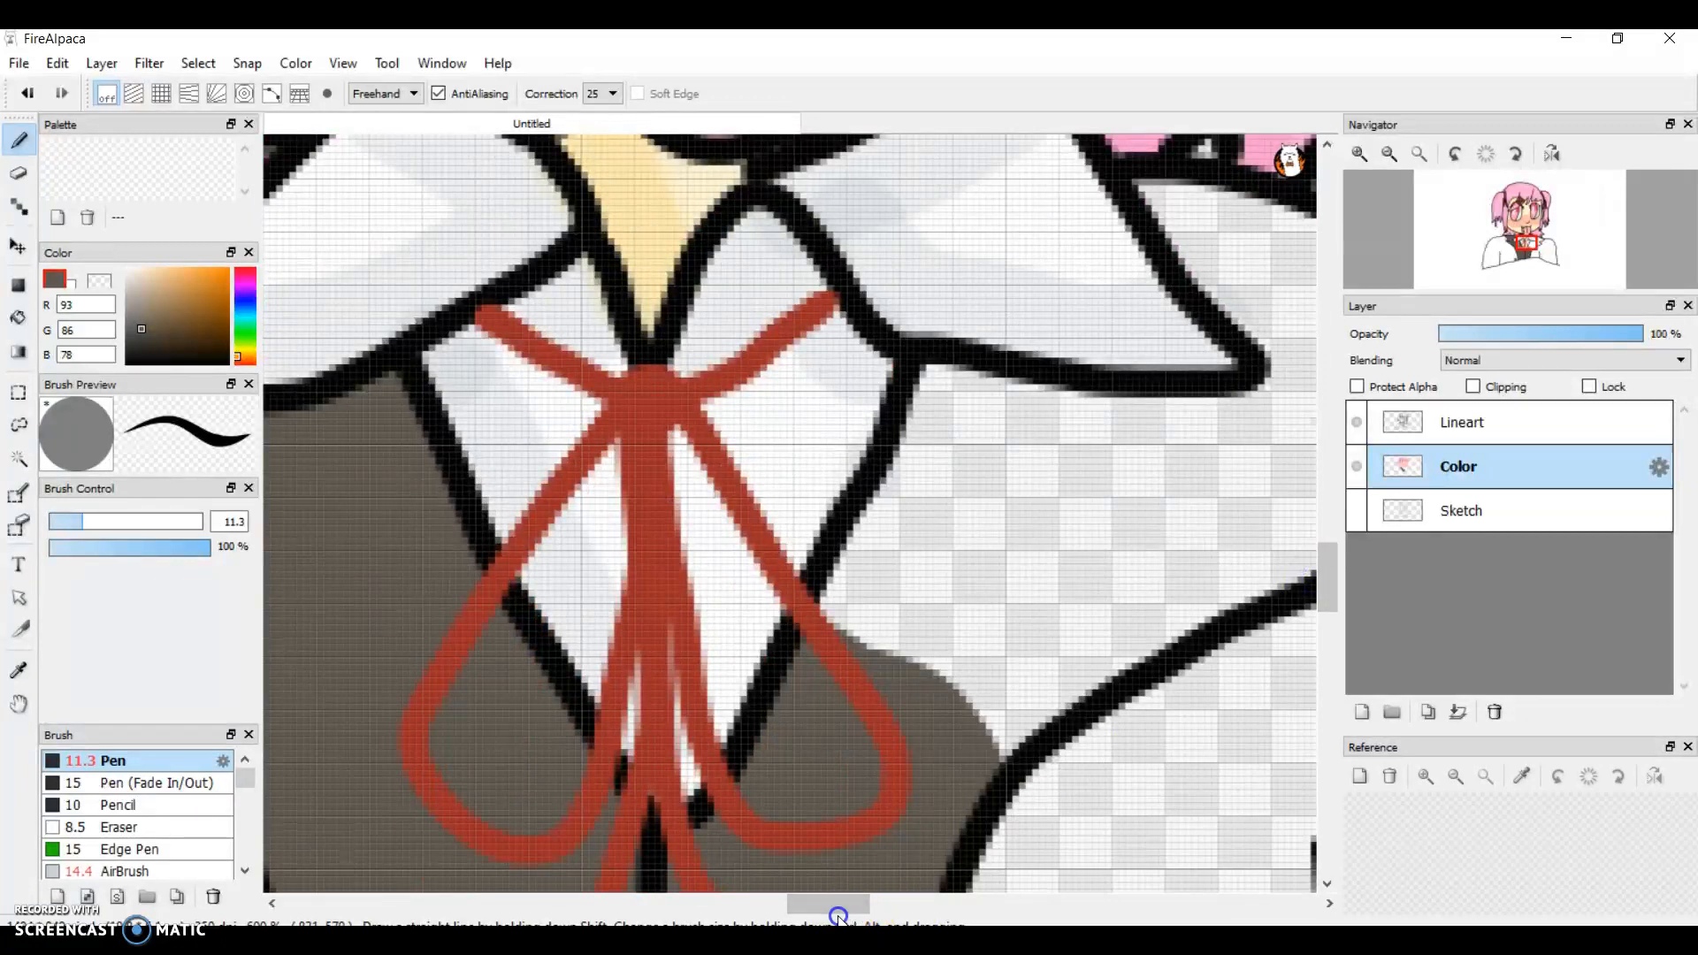
pyautogui.moveTo(839, 904); pyautogui.dragTo(865, 904)
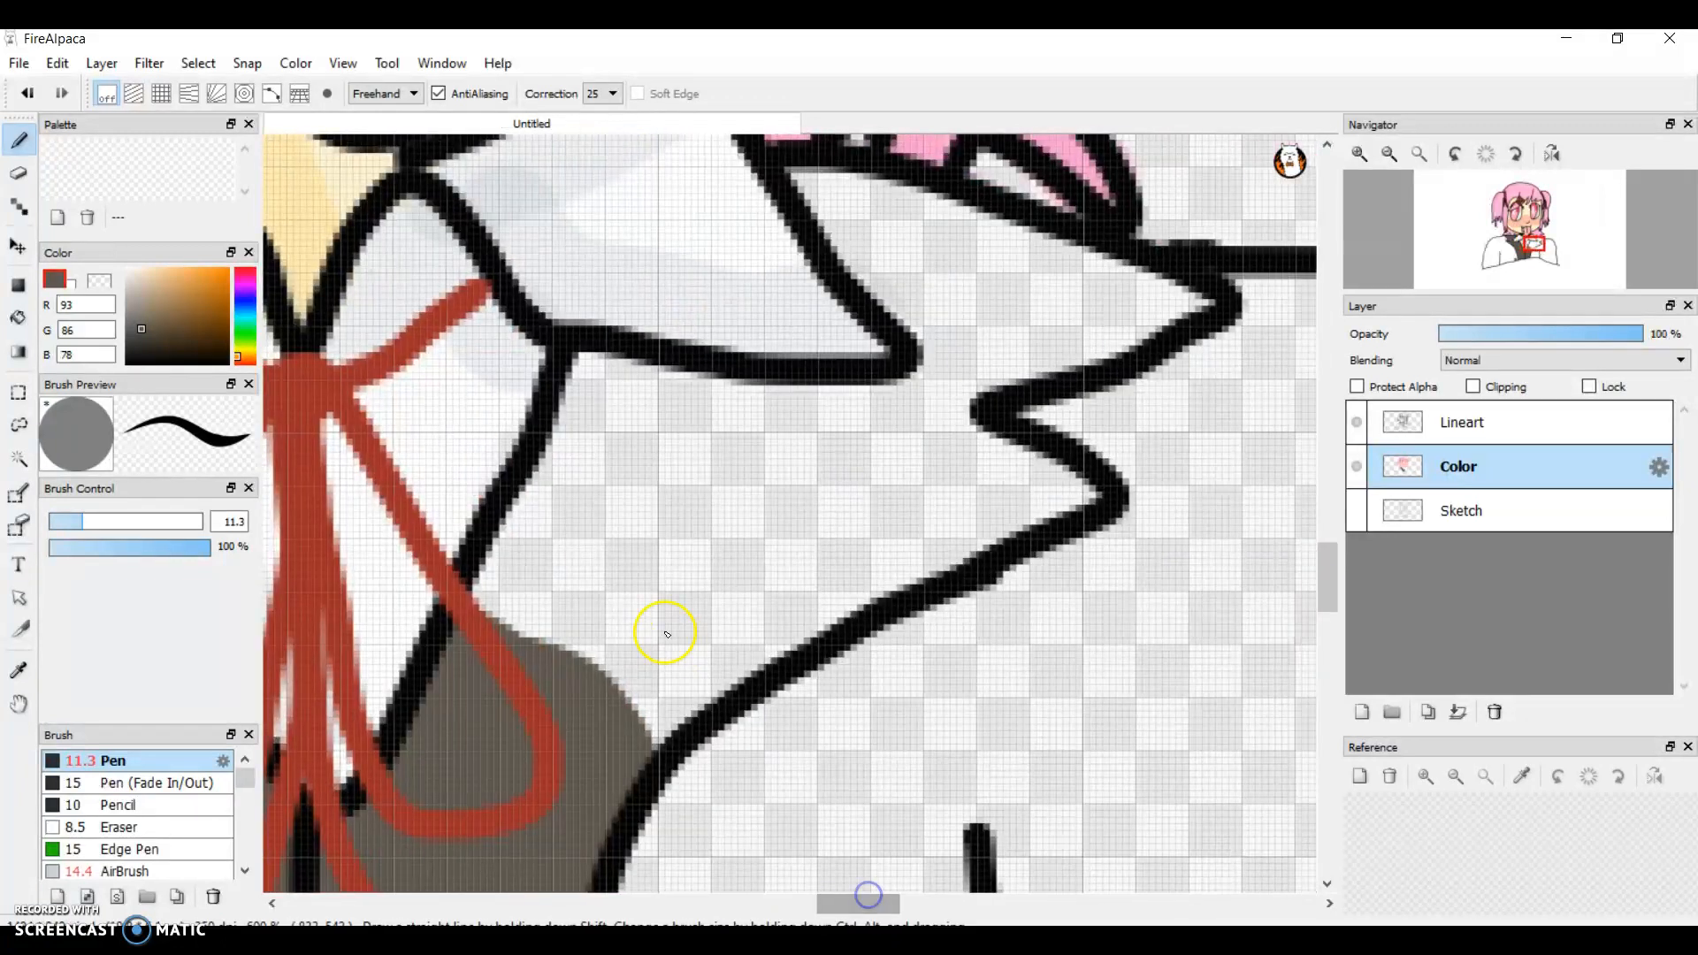
pyautogui.moveTo(553, 573)
pyautogui.mouseDown()
pyautogui.moveTo(505, 615)
pyautogui.moveTo(491, 582)
pyautogui.mouseUp()
pyautogui.moveTo(533, 522)
pyautogui.mouseDown()
pyautogui.moveTo(599, 374)
pyautogui.moveTo(789, 387)
pyautogui.mouseUp()
pyautogui.hotkey('ctrl', 'z')
pyautogui.hotkey('ctrl', 'z')
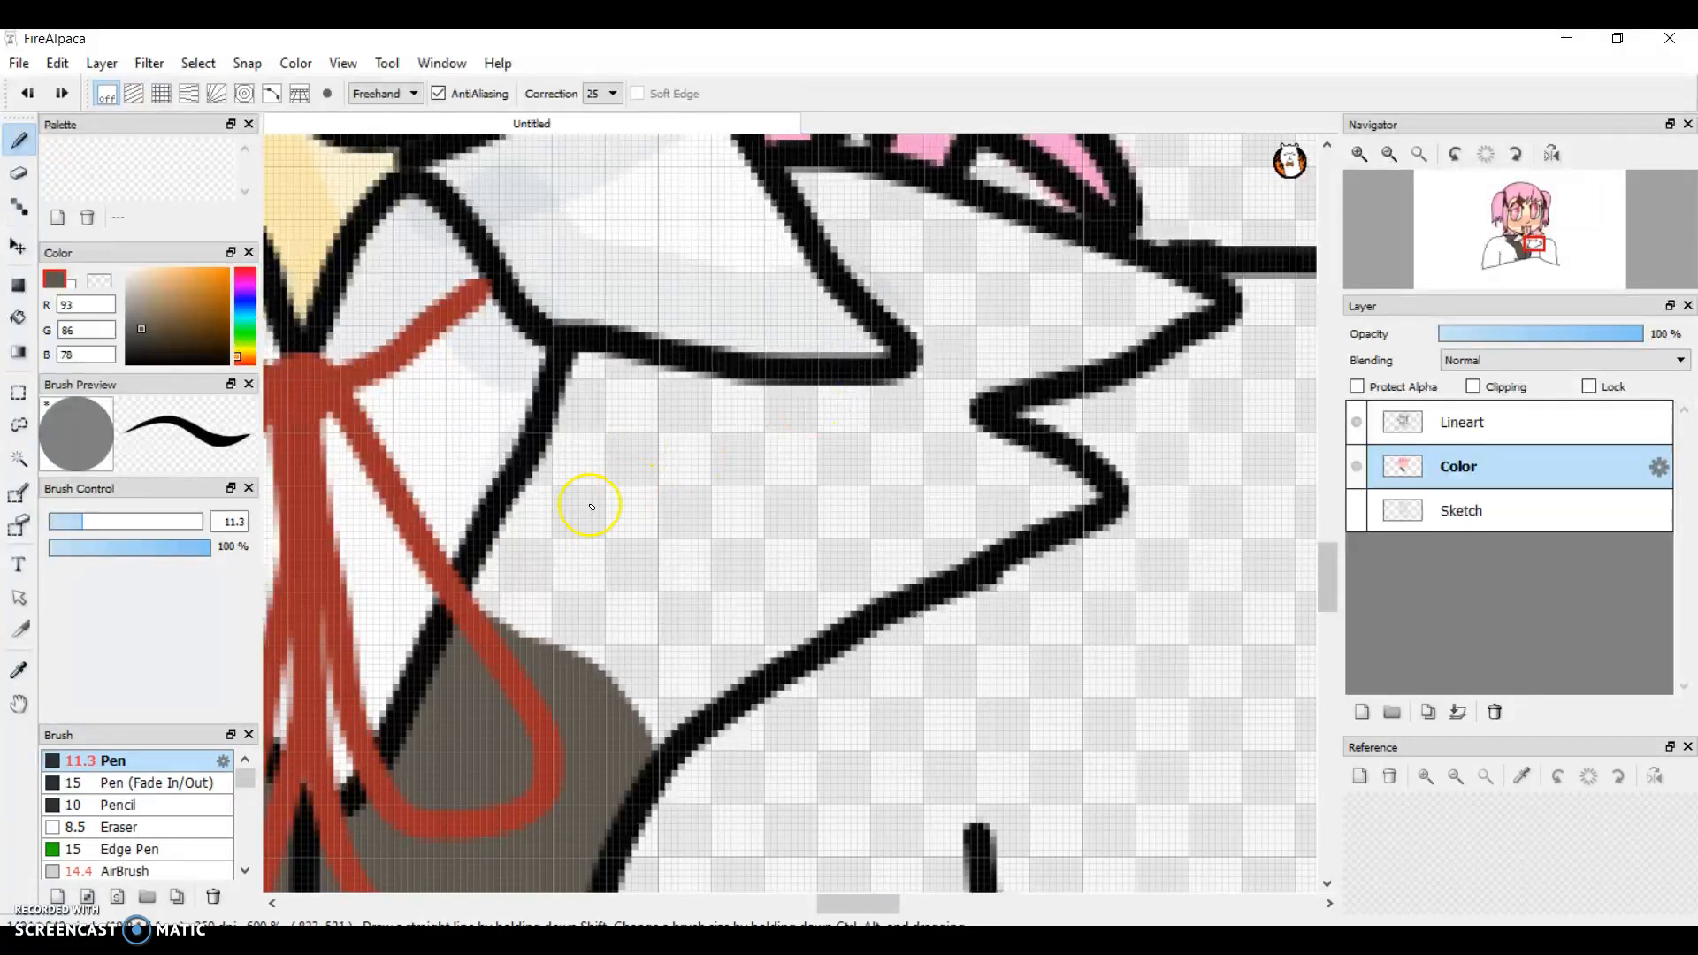
# Step: Fill the area around the white right collar with grey-brown, from the shirt opening to the notched jacket edge and the hair
pyautogui.moveTo(496, 610)
pyautogui.mouseDown()
pyautogui.moveTo(592, 362)
pyautogui.moveTo(698, 383)
pyautogui.mouseUp()
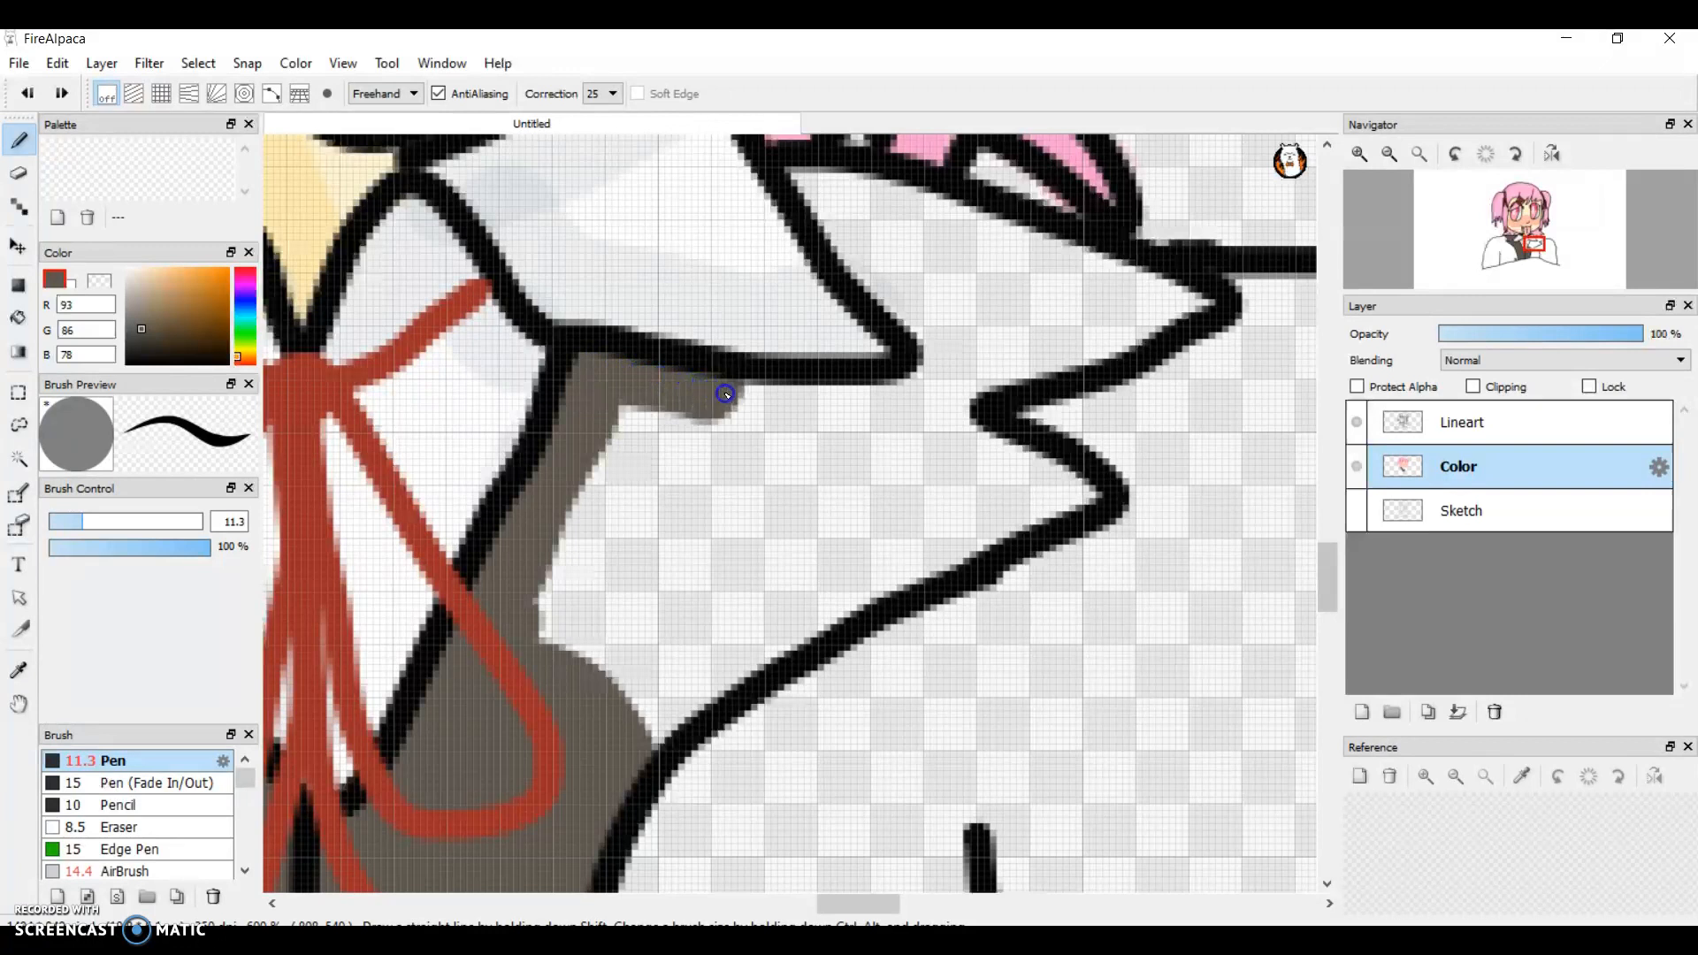
pyautogui.moveTo(839, 399)
pyautogui.mouseDown()
pyautogui.moveTo(938, 367)
pyautogui.moveTo(798, 181)
pyautogui.moveTo(913, 195)
pyautogui.moveTo(1196, 324)
pyautogui.moveTo(1087, 375)
pyautogui.moveTo(954, 403)
pyautogui.moveTo(1093, 333)
pyautogui.moveTo(1018, 328)
pyautogui.moveTo(909, 244)
pyautogui.mouseUp()
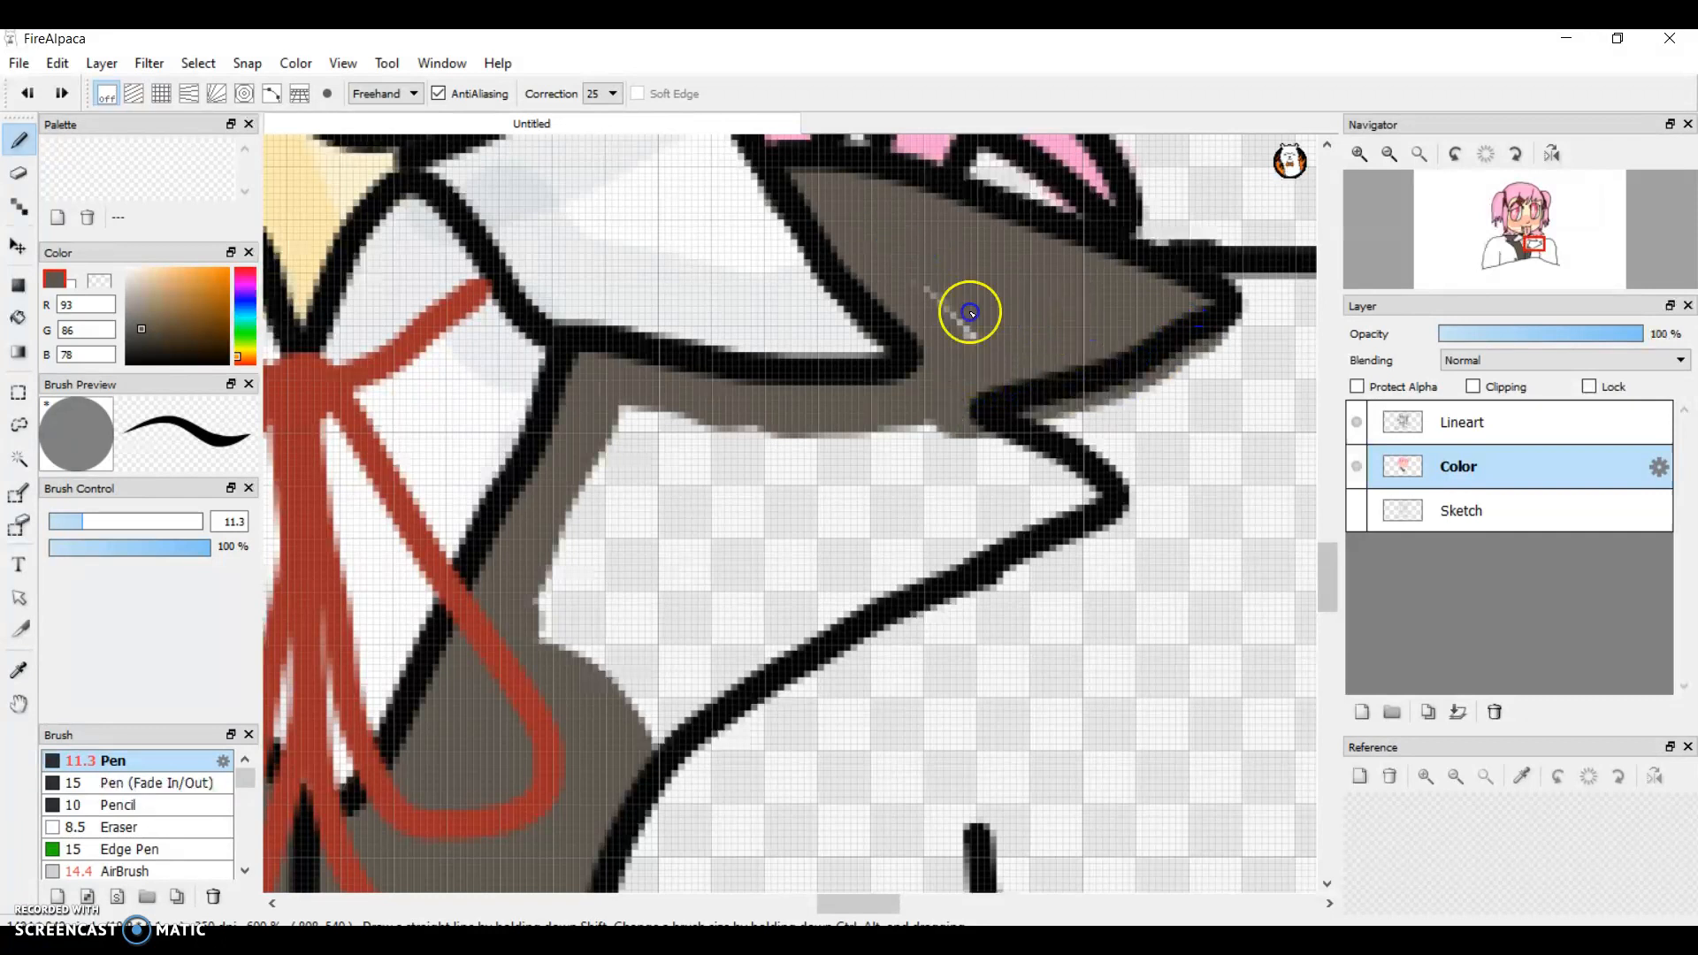
pyautogui.moveTo(970, 464)
pyautogui.mouseDown()
pyautogui.moveTo(1095, 498)
pyautogui.moveTo(1043, 498)
pyautogui.moveTo(635, 751)
pyautogui.moveTo(616, 640)
pyautogui.moveTo(535, 614)
pyautogui.moveTo(725, 677)
pyautogui.mouseUp()
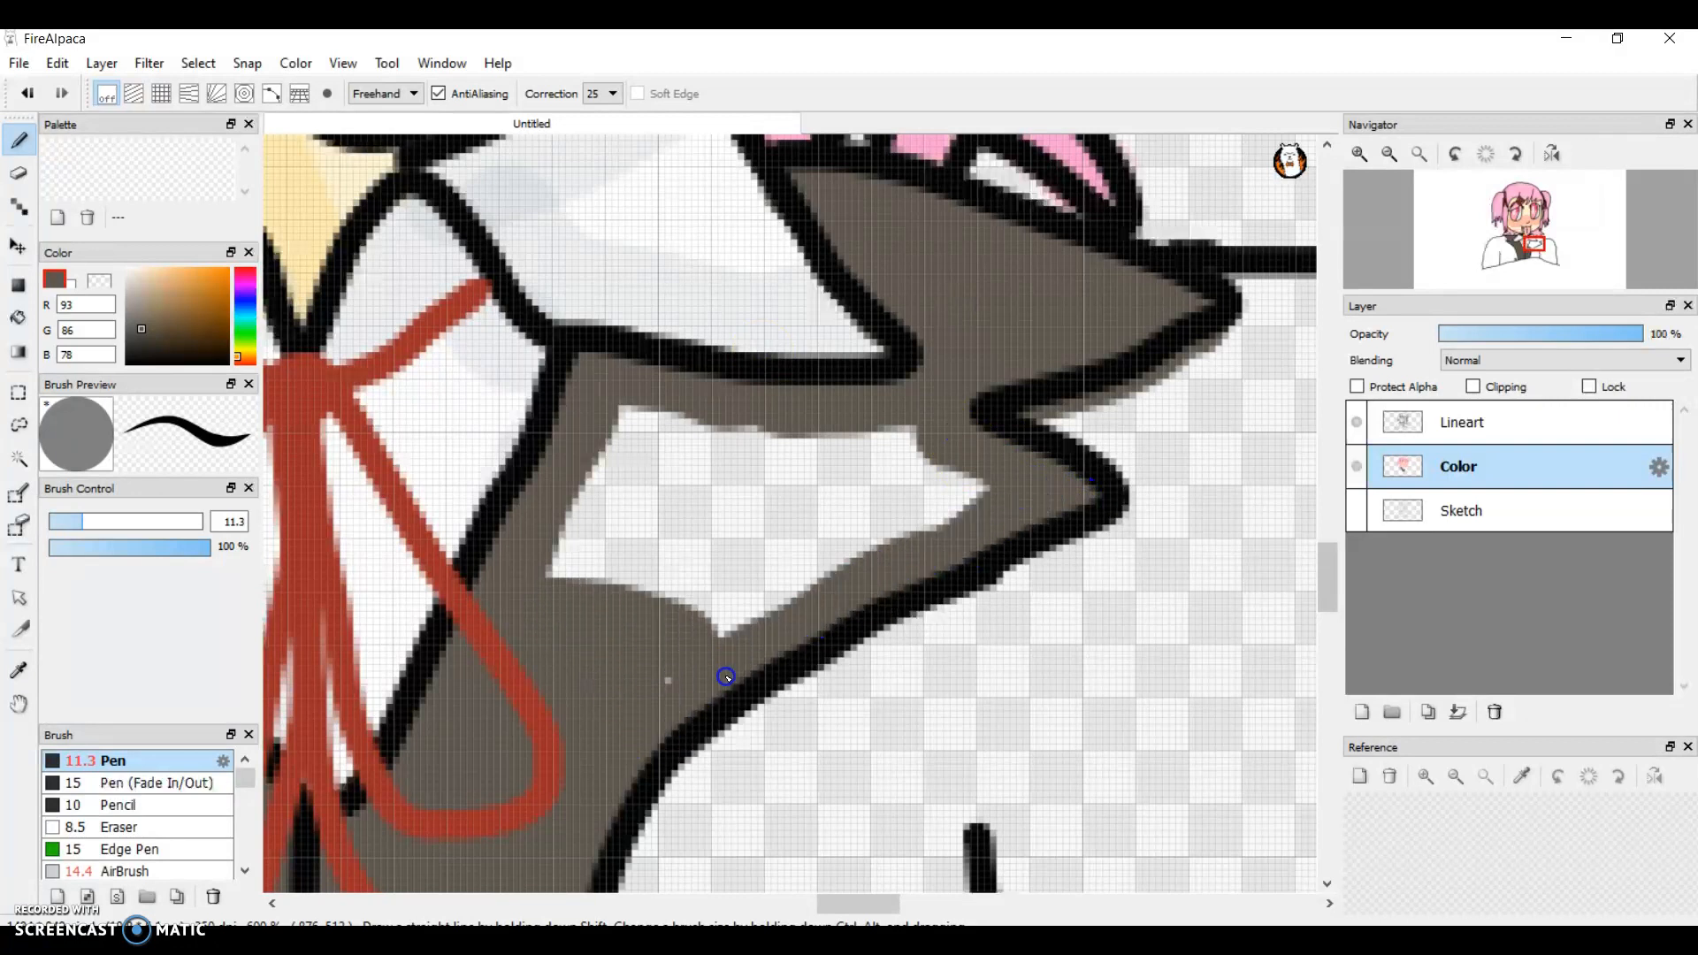
pyautogui.moveTo(577, 581)
pyautogui.mouseDown()
pyautogui.moveTo(553, 550)
pyautogui.moveTo(797, 649)
pyautogui.moveTo(564, 531)
pyautogui.moveTo(523, 491)
pyautogui.moveTo(722, 509)
pyautogui.moveTo(650, 489)
pyautogui.mouseUp()
pyautogui.moveTo(618, 425)
pyautogui.mouseDown()
pyautogui.moveTo(832, 493)
pyautogui.moveTo(902, 545)
pyautogui.moveTo(786, 609)
pyautogui.moveTo(672, 548)
pyautogui.moveTo(870, 490)
pyautogui.moveTo(708, 453)
pyautogui.moveTo(925, 472)
pyautogui.moveTo(735, 441)
pyautogui.moveTo(945, 434)
pyautogui.mouseUp()
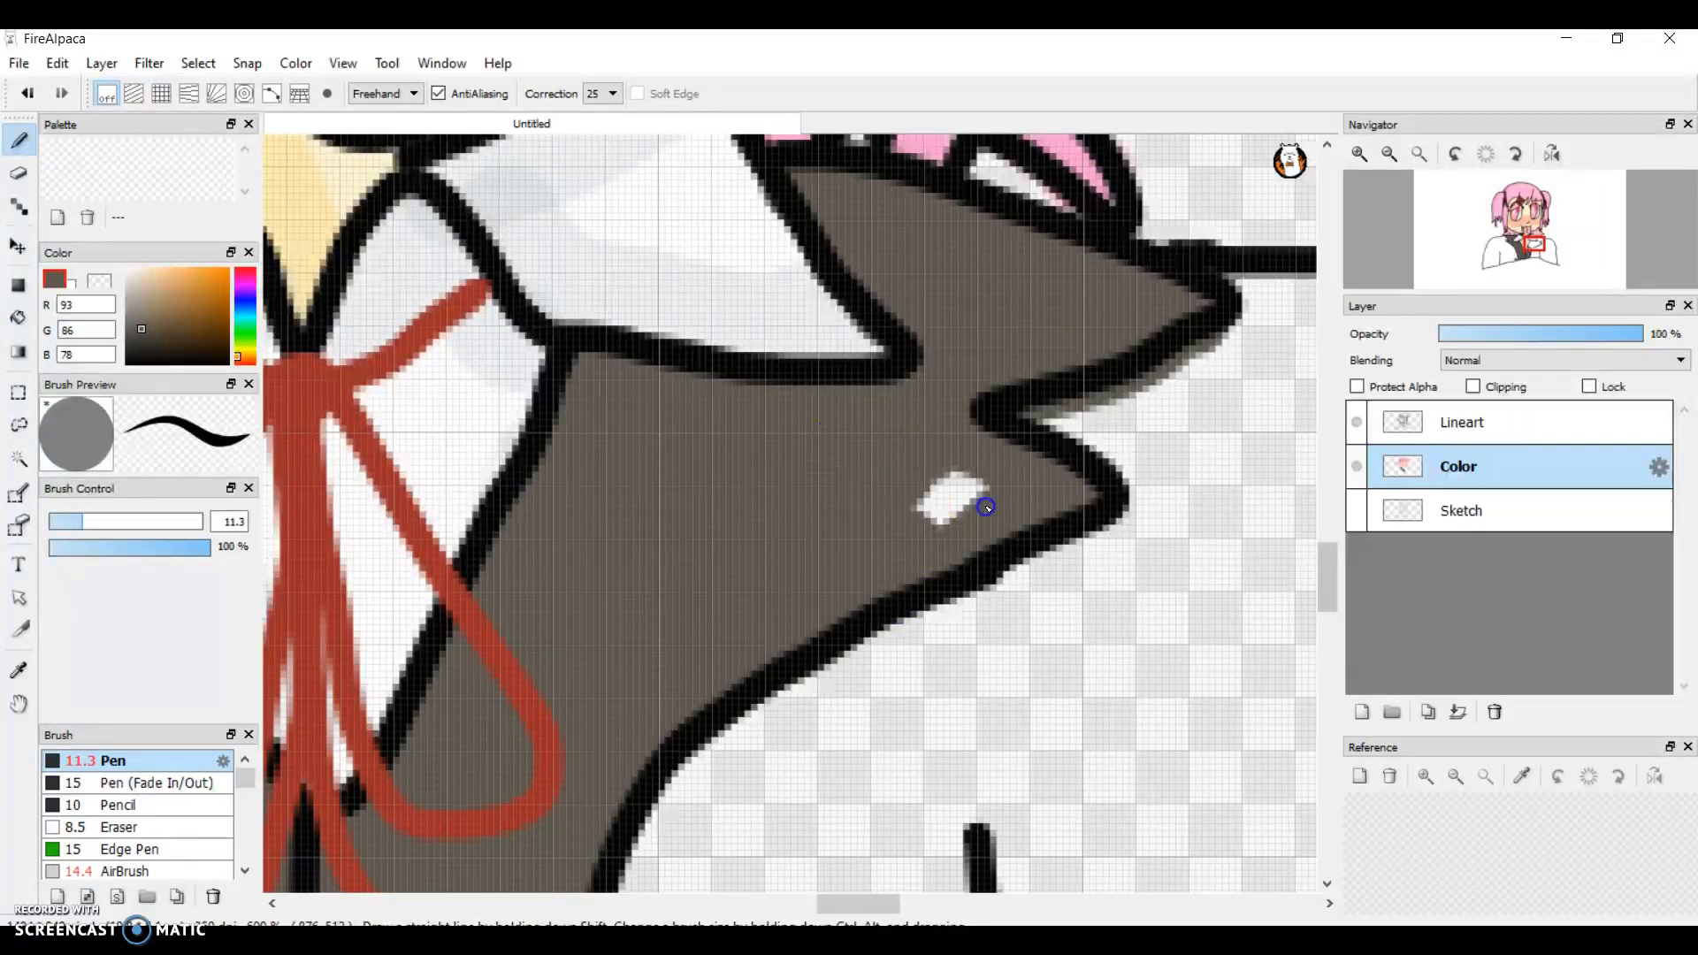
pyautogui.moveTo(986, 506); pyautogui.dragTo(937, 477)
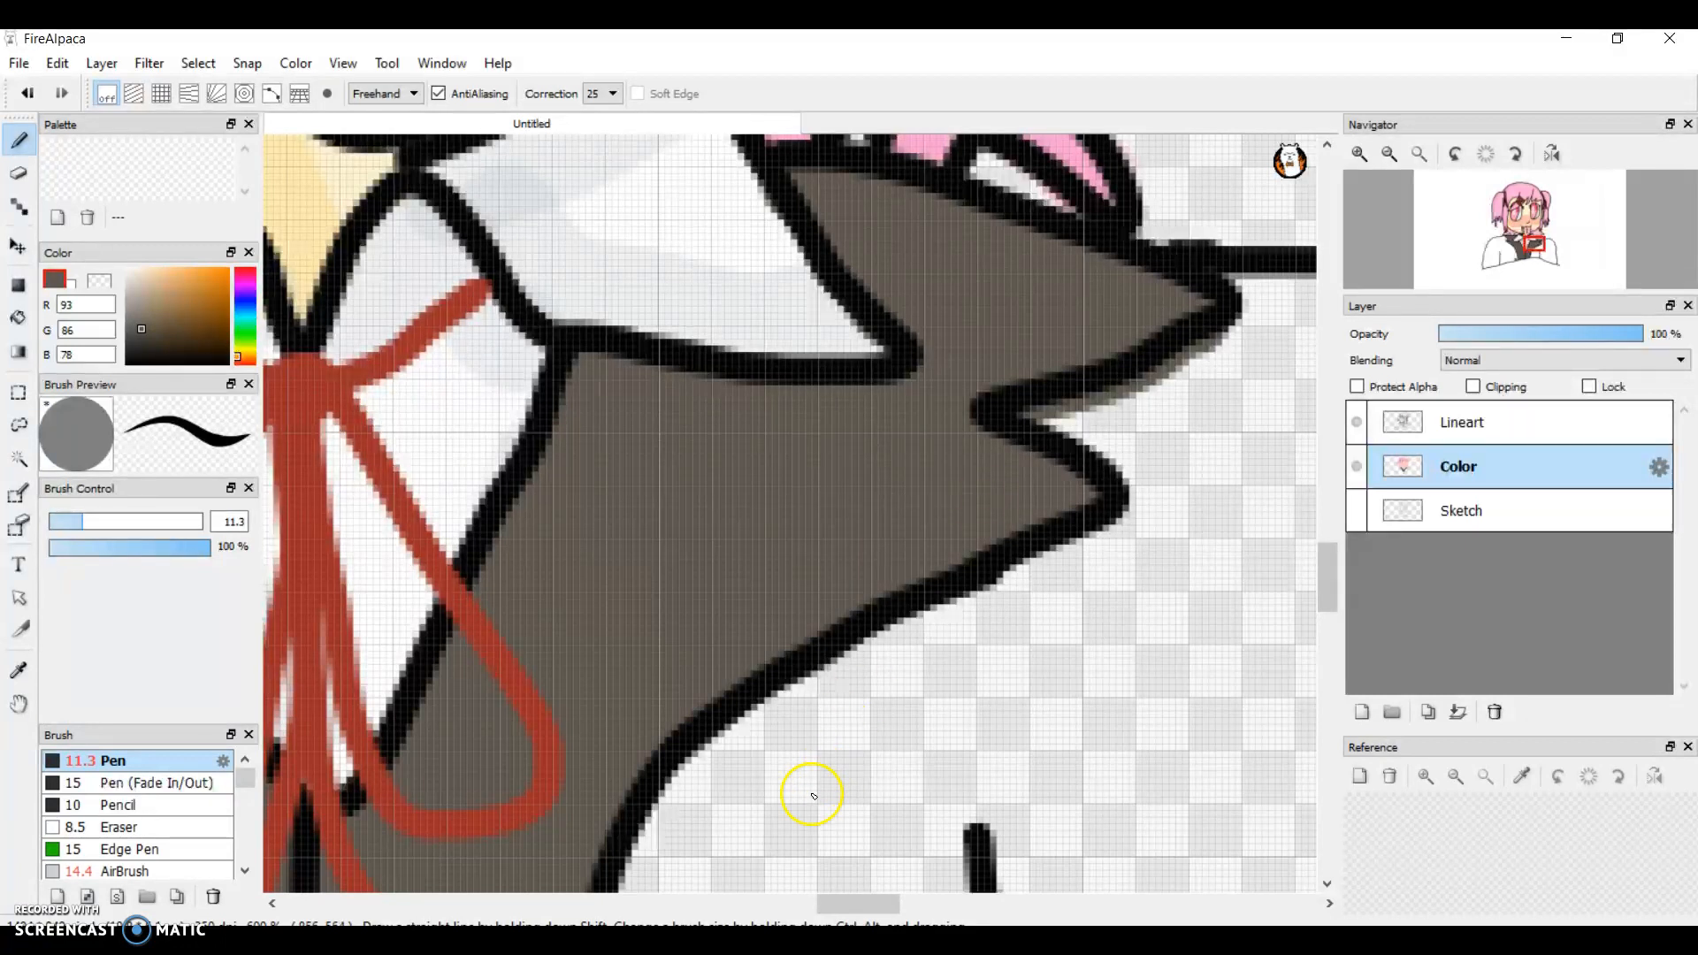
# Step: Paint the right shoulder grey-brown, from the notched jacket edge outward along the curved shoulder outline
pyautogui.moveTo(874, 904); pyautogui.dragTo(931, 912)
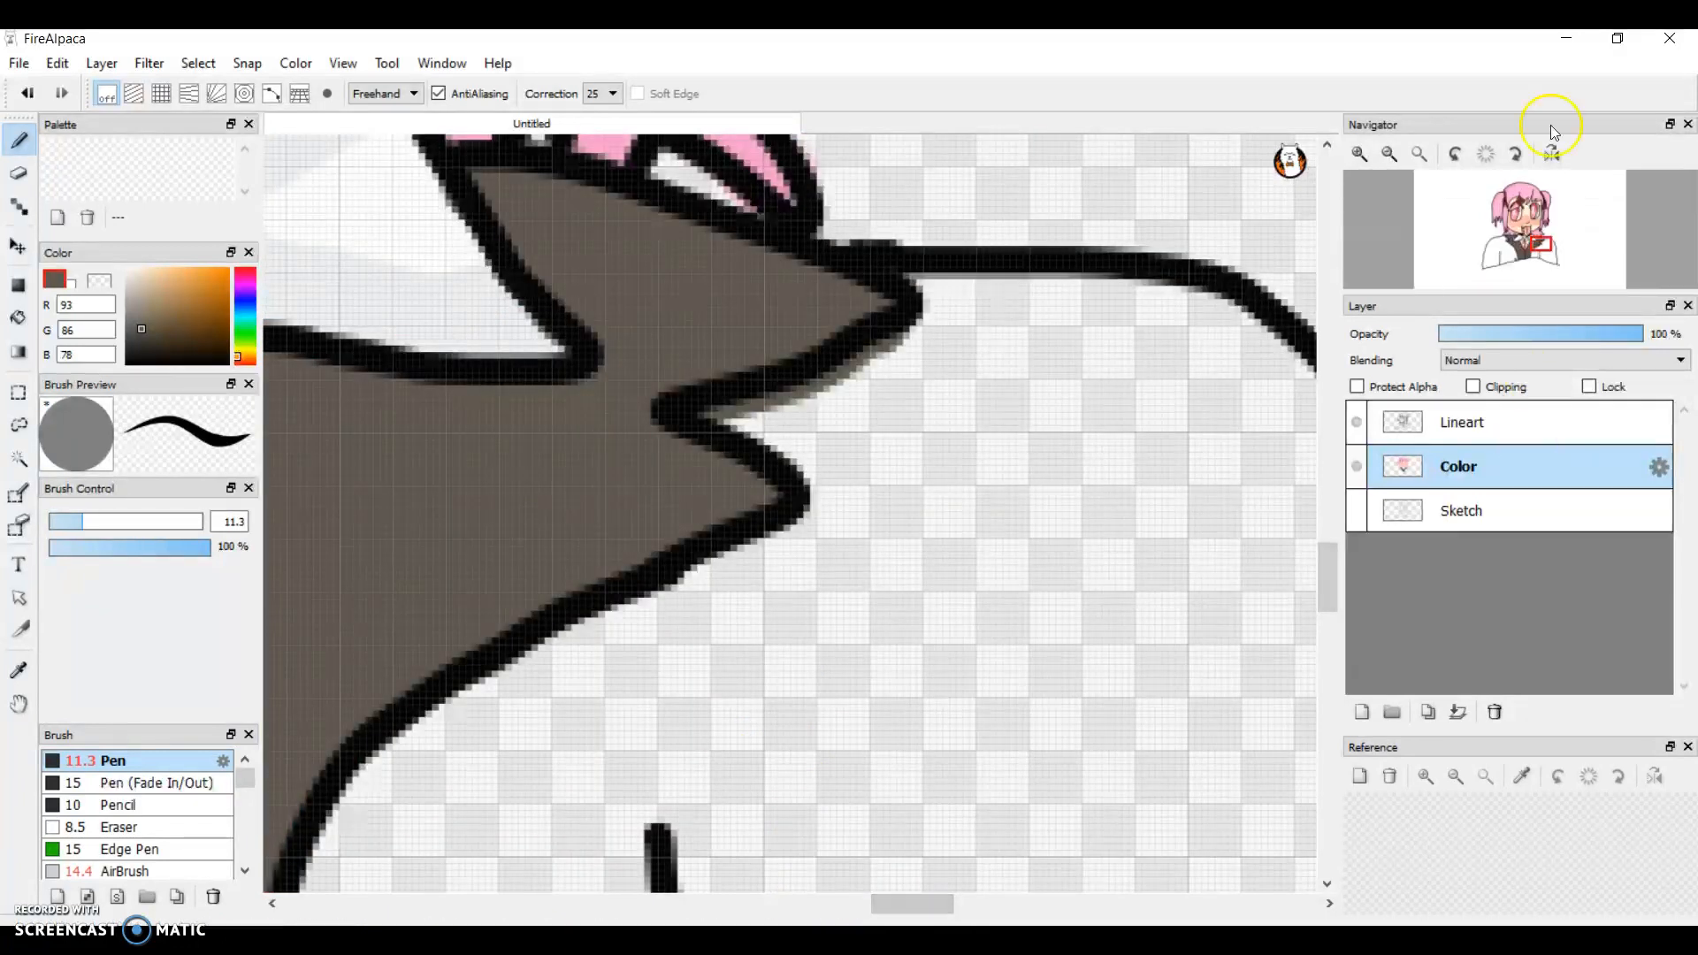
pyautogui.click(1390, 154)
pyautogui.moveTo(709, 442)
pyautogui.mouseDown()
pyautogui.moveTo(920, 509)
pyautogui.moveTo(879, 543)
pyautogui.moveTo(901, 571)
pyautogui.moveTo(638, 555)
pyautogui.moveTo(925, 541)
pyautogui.mouseUp()
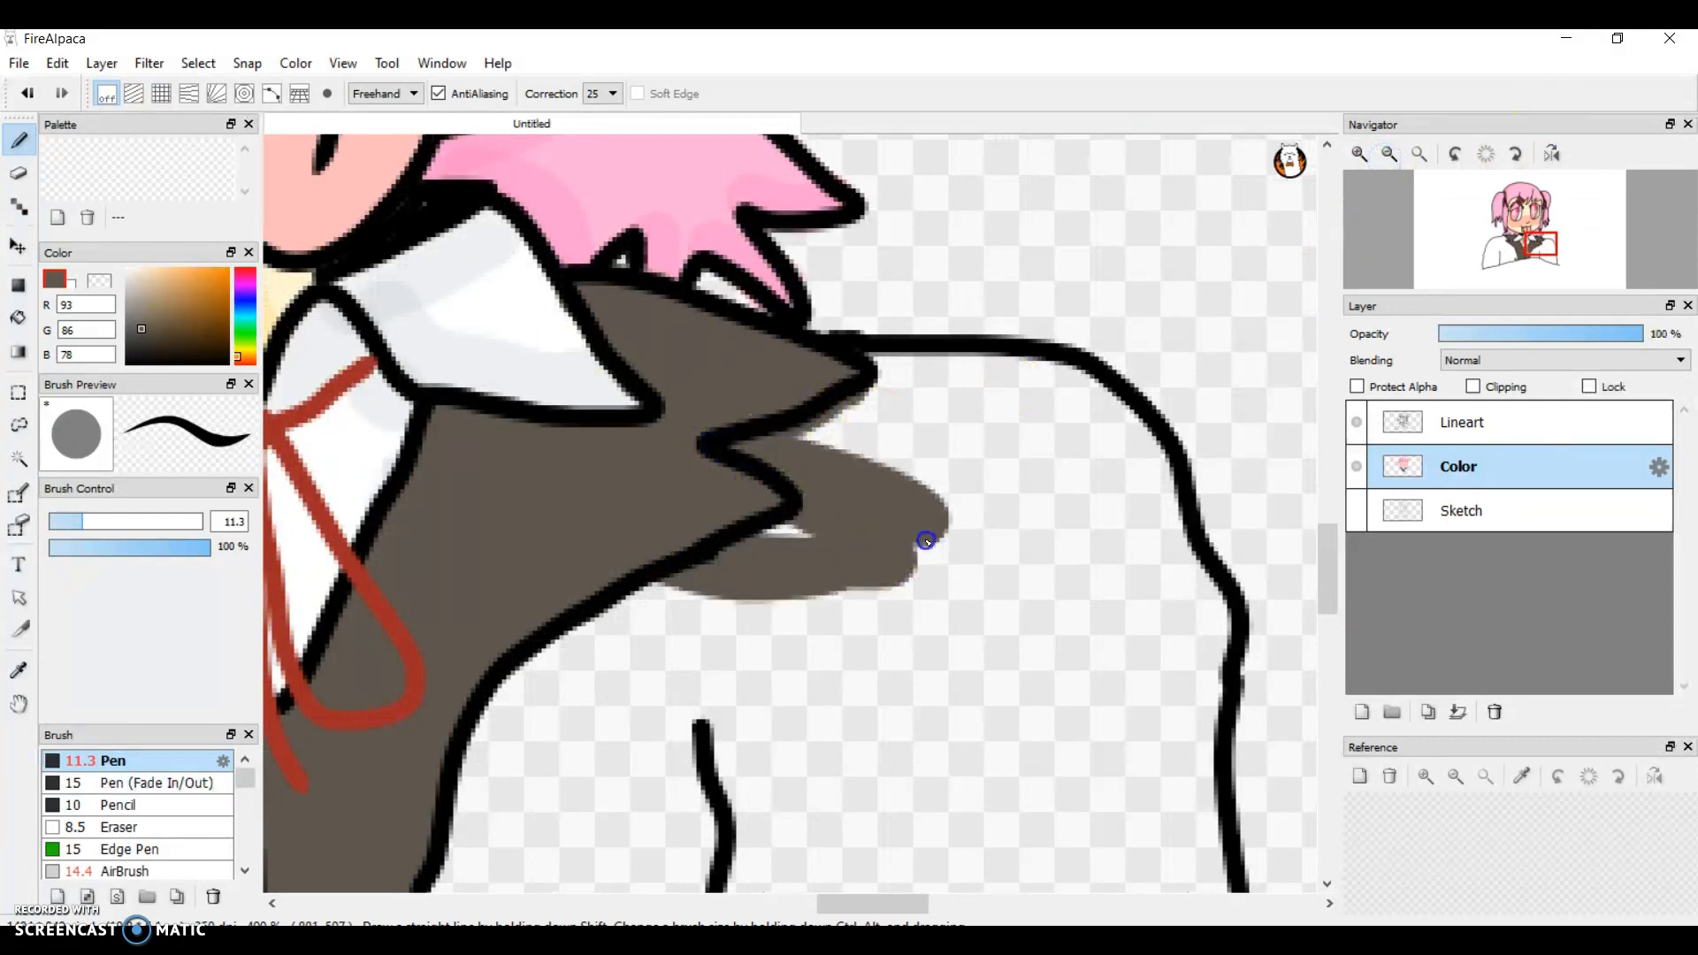
pyautogui.moveTo(938, 473); pyautogui.dragTo(821, 426)
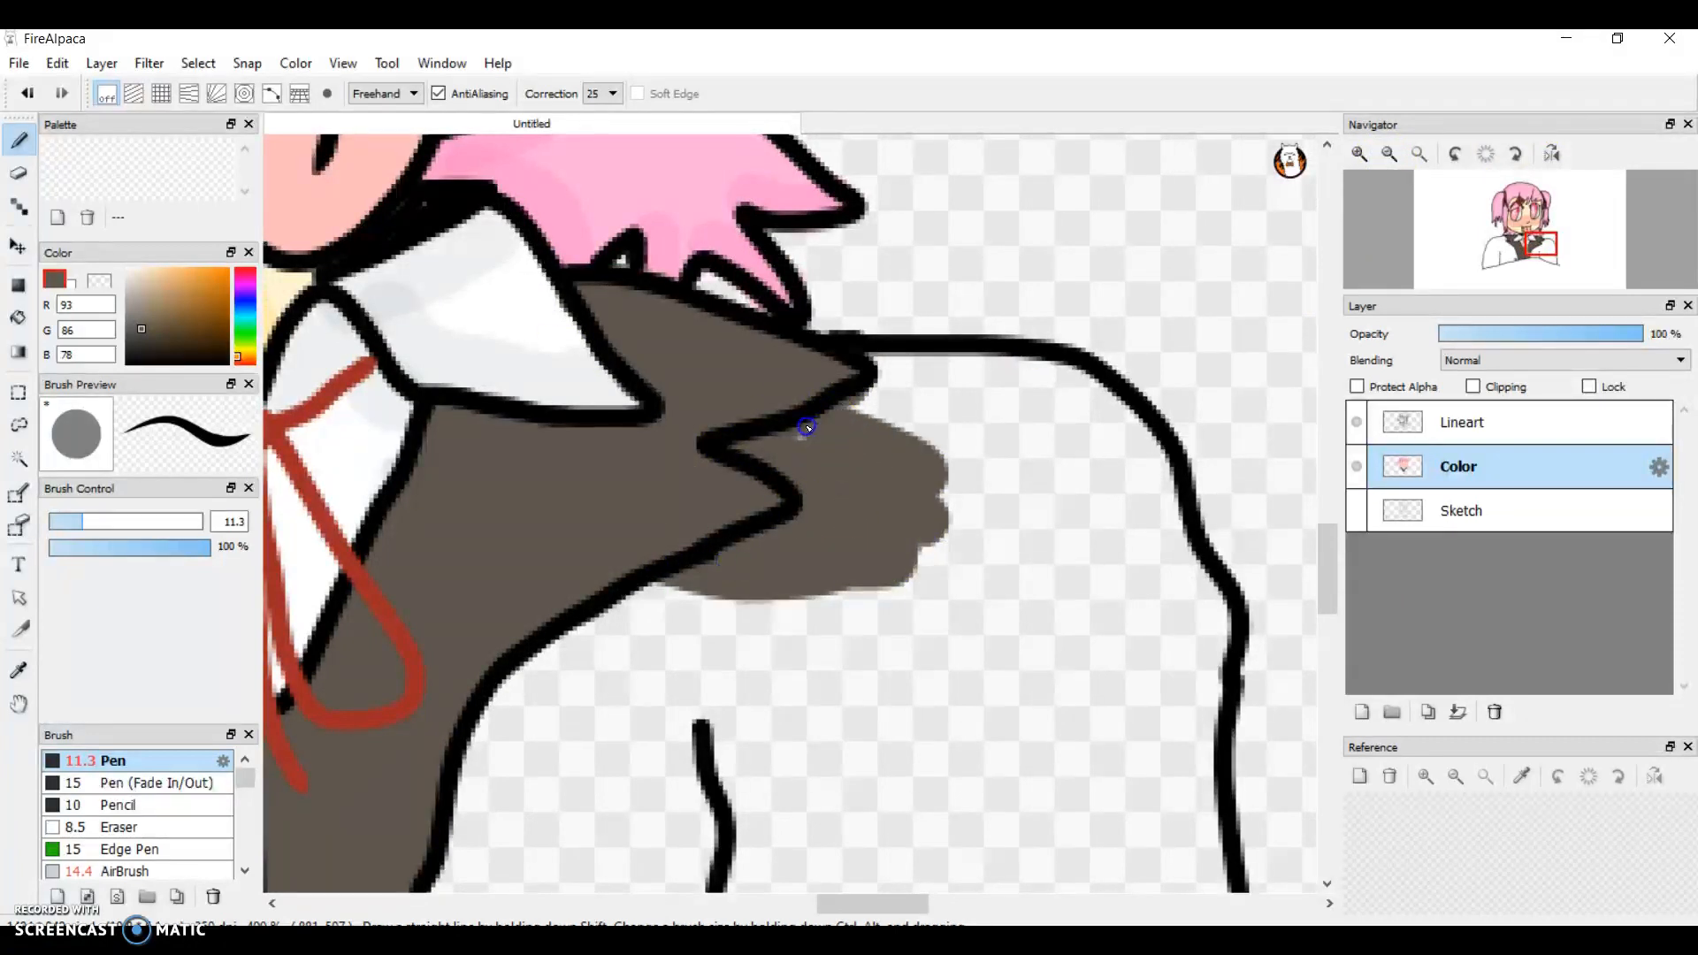
pyautogui.click(1360, 154)
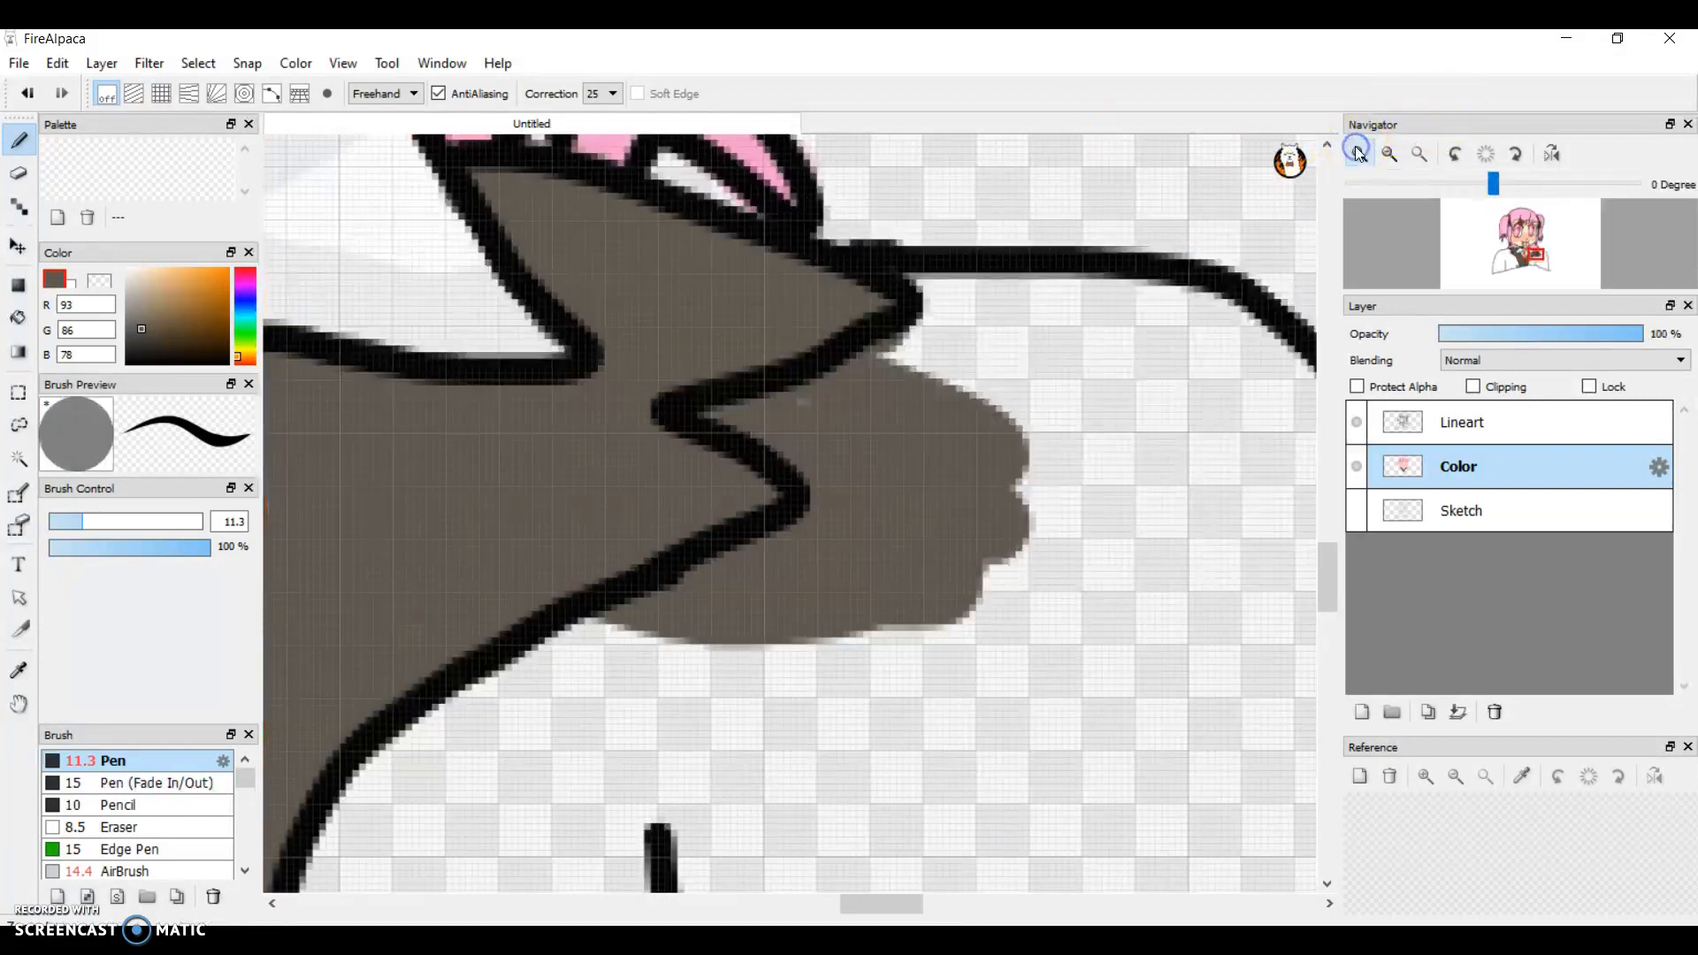
pyautogui.click(1359, 154)
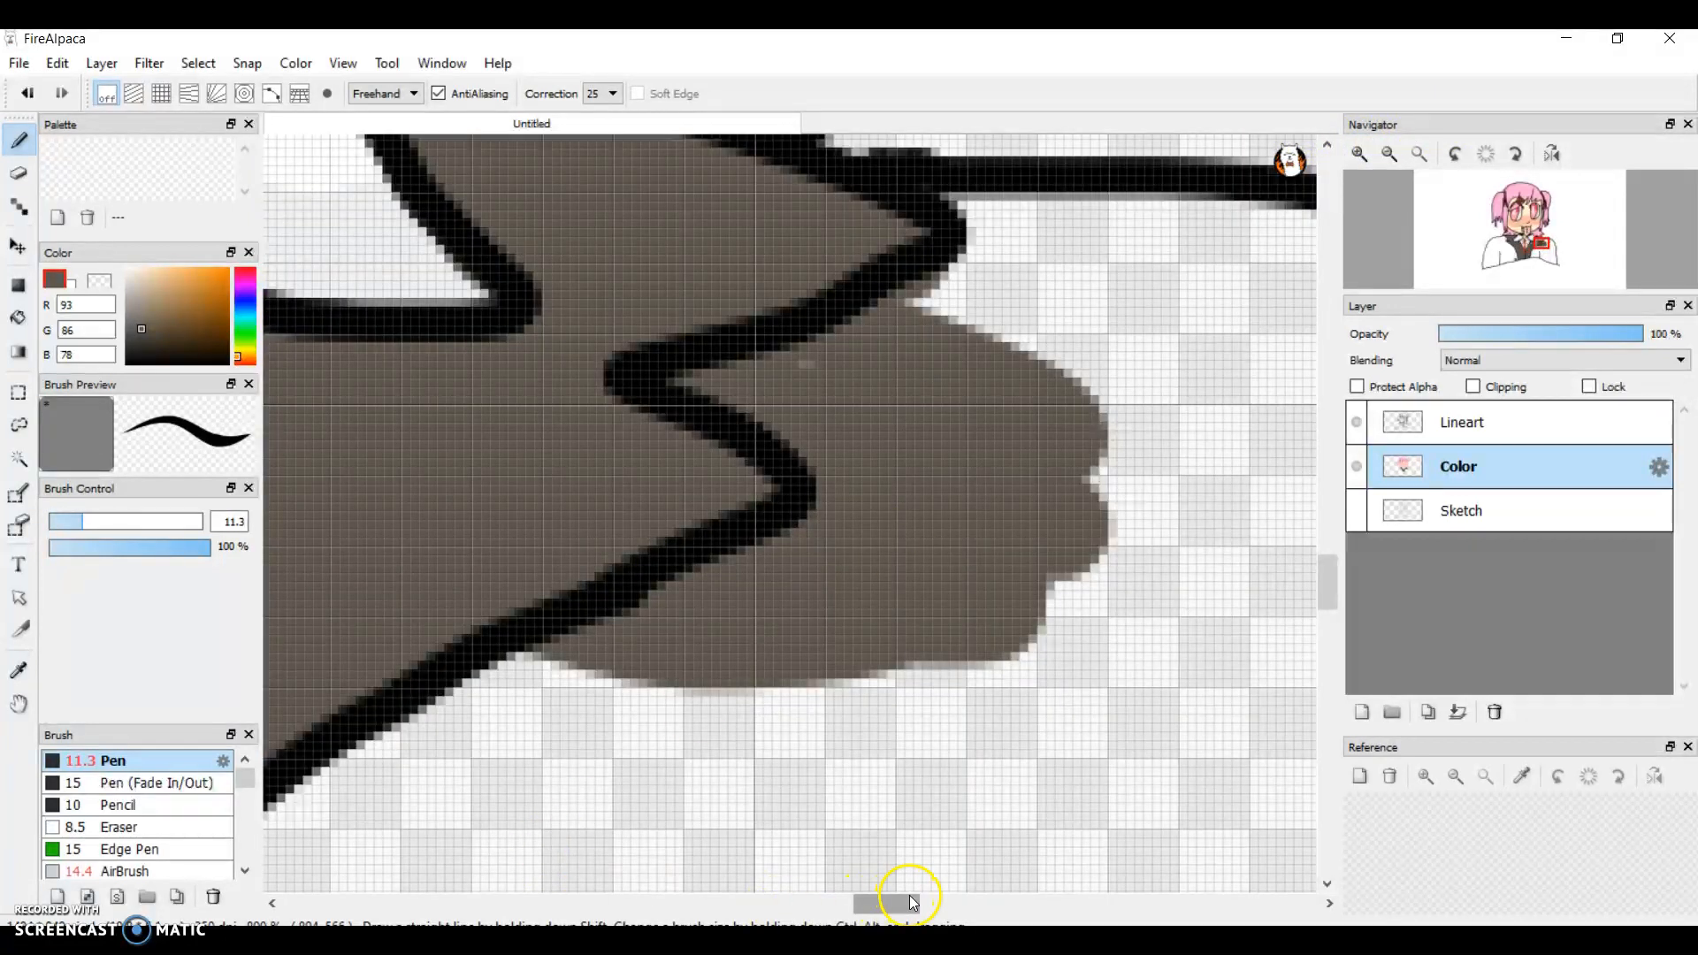
pyautogui.moveTo(911, 902); pyautogui.dragTo(945, 902)
pyautogui.moveTo(305, 324)
pyautogui.mouseDown()
pyautogui.moveTo(384, 358)
pyautogui.moveTo(466, 318)
pyautogui.moveTo(457, 210)
pyautogui.moveTo(676, 231)
pyautogui.moveTo(736, 256)
pyautogui.moveTo(767, 252)
pyautogui.moveTo(671, 238)
pyautogui.moveTo(760, 234)
pyautogui.moveTo(801, 265)
pyautogui.moveTo(930, 301)
pyautogui.moveTo(1018, 416)
pyautogui.moveTo(1054, 575)
pyautogui.moveTo(1155, 762)
pyautogui.moveTo(1148, 840)
pyautogui.moveTo(1078, 852)
pyautogui.moveTo(481, 540)
pyautogui.moveTo(824, 628)
pyautogui.moveTo(1012, 779)
pyautogui.moveTo(1095, 786)
pyautogui.moveTo(1047, 670)
pyautogui.moveTo(1013, 445)
pyautogui.moveTo(944, 387)
pyautogui.moveTo(750, 290)
pyautogui.moveTo(585, 239)
pyautogui.moveTo(546, 261)
pyautogui.moveTo(517, 384)
pyautogui.moveTo(602, 527)
pyautogui.moveTo(1030, 667)
pyautogui.moveTo(1055, 729)
pyautogui.moveTo(931, 561)
pyautogui.moveTo(932, 502)
pyautogui.moveTo(977, 544)
pyautogui.moveTo(875, 402)
pyautogui.moveTo(590, 312)
pyautogui.moveTo(590, 443)
pyautogui.moveTo(803, 588)
pyautogui.moveTo(908, 609)
pyautogui.moveTo(870, 478)
pyautogui.moveTo(774, 387)
pyautogui.moveTo(563, 395)
pyautogui.moveTo(860, 604)
pyautogui.mouseUp()
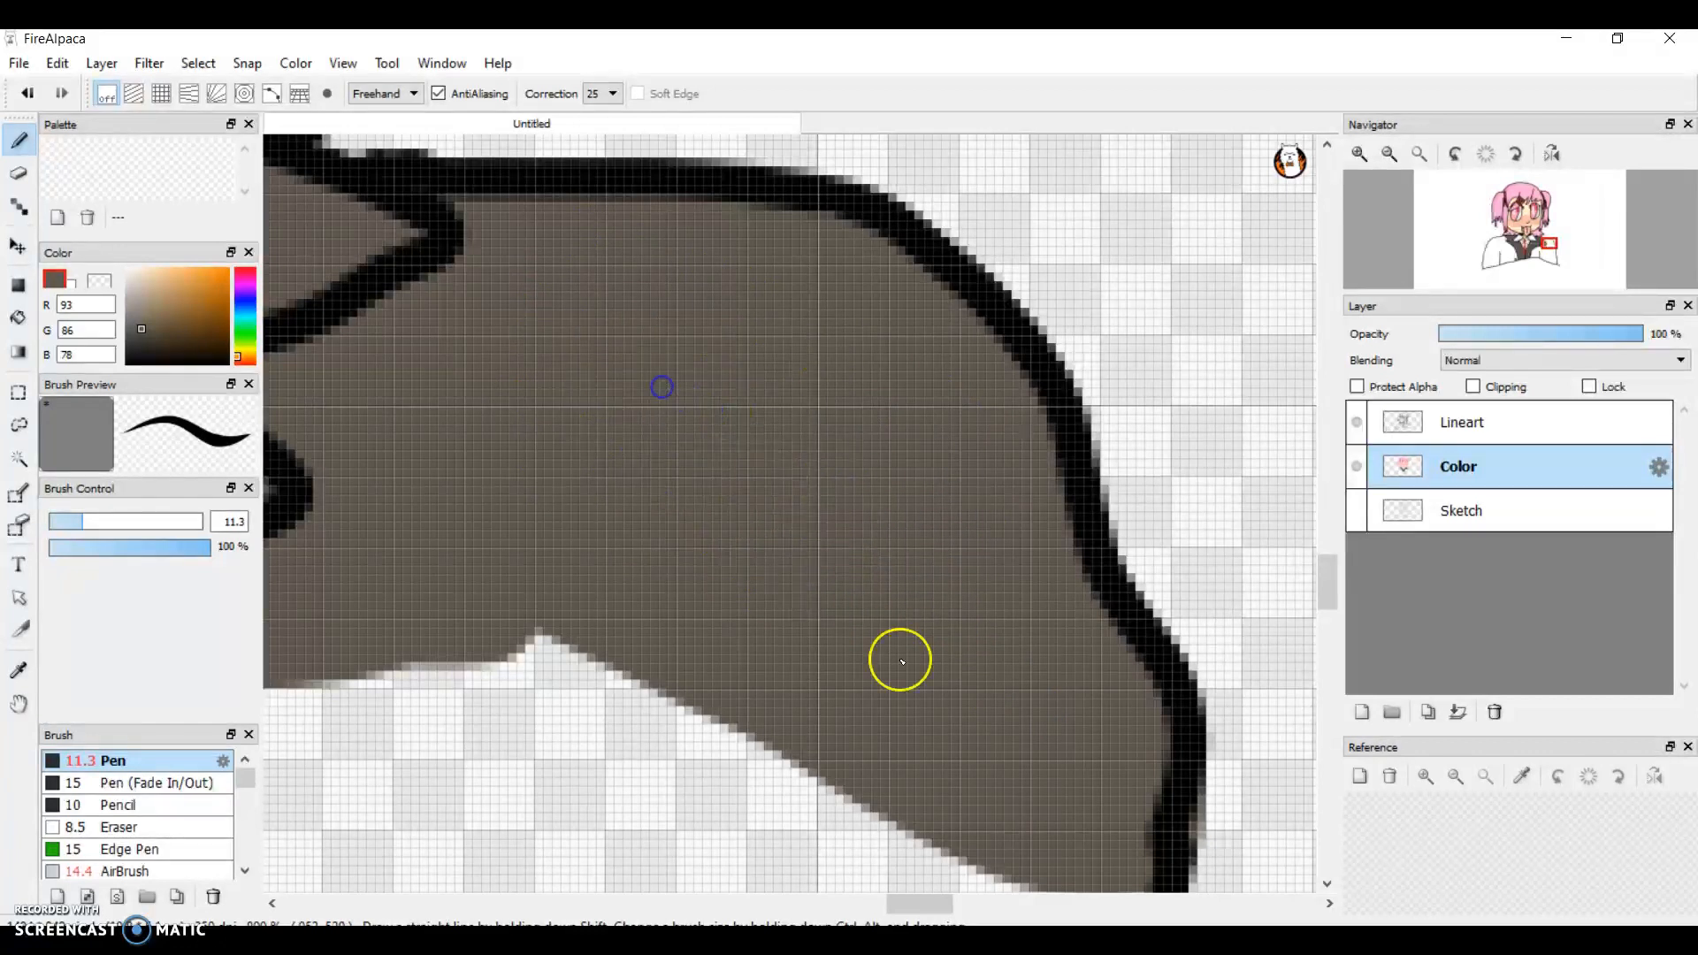
# Step: Fill the right sleeve's inner part with grey-brown, between the vest edge and the short fold line, down to the bottom outline
pyautogui.moveTo(915, 904); pyautogui.dragTo(863, 909)
pyautogui.moveTo(1340, 569); pyautogui.dragTo(1331, 607)
pyautogui.moveTo(560, 615)
pyautogui.mouseDown()
pyautogui.moveTo(1051, 317)
pyautogui.moveTo(1275, 215)
pyautogui.moveTo(928, 315)
pyautogui.moveTo(582, 529)
pyautogui.moveTo(607, 477)
pyautogui.moveTo(738, 367)
pyautogui.moveTo(907, 299)
pyautogui.mouseUp()
pyautogui.moveTo(1334, 628)
pyautogui.mouseDown()
pyautogui.moveTo(1327, 686)
pyautogui.moveTo(1319, 640)
pyautogui.mouseUp()
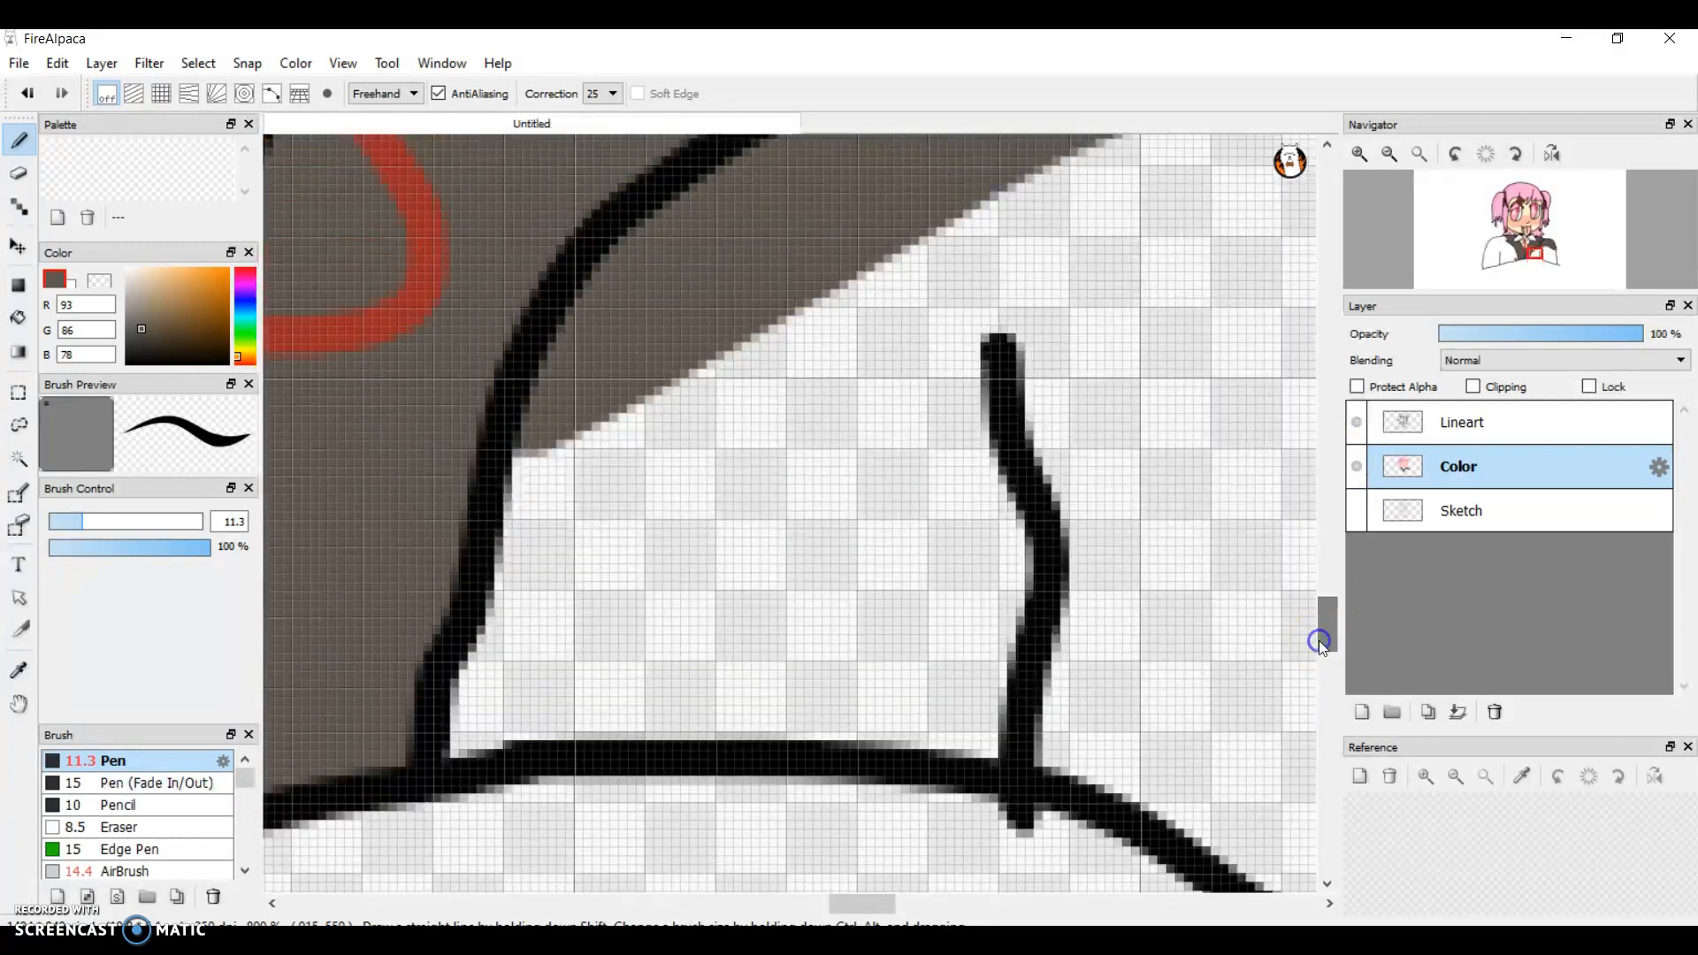
pyautogui.moveTo(758, 273)
pyautogui.mouseDown()
pyautogui.moveTo(898, 683)
pyautogui.moveTo(865, 720)
pyautogui.moveTo(606, 690)
pyautogui.moveTo(451, 713)
pyautogui.moveTo(523, 403)
pyautogui.moveTo(492, 720)
pyautogui.moveTo(645, 353)
pyautogui.moveTo(608, 431)
pyautogui.moveTo(626, 629)
pyautogui.moveTo(731, 360)
pyautogui.moveTo(671, 667)
pyautogui.moveTo(788, 487)
pyautogui.moveTo(800, 697)
pyautogui.mouseUp()
pyautogui.moveTo(946, 721)
pyautogui.mouseDown()
pyautogui.moveTo(1013, 613)
pyautogui.moveTo(950, 222)
pyautogui.moveTo(820, 312)
pyautogui.moveTo(909, 398)
pyautogui.moveTo(940, 644)
pyautogui.moveTo(982, 748)
pyautogui.moveTo(939, 409)
pyautogui.moveTo(896, 351)
pyautogui.mouseUp()
# Step: Extend the grey-brown around the right sleeve's fold line and up to the painted area beside the notched jacket edge
pyautogui.moveTo(860, 898); pyautogui.dragTo(891, 898)
pyautogui.moveTo(761, 875)
pyautogui.mouseDown()
pyautogui.moveTo(623, 737)
pyautogui.moveTo(595, 773)
pyautogui.moveTo(675, 808)
pyautogui.moveTo(814, 371)
pyautogui.moveTo(708, 180)
pyautogui.moveTo(557, 239)
pyautogui.moveTo(542, 288)
pyautogui.moveTo(587, 698)
pyautogui.moveTo(717, 689)
pyautogui.moveTo(718, 727)
pyautogui.mouseUp()
pyautogui.moveTo(710, 500)
pyautogui.mouseDown()
pyautogui.moveTo(687, 197)
pyautogui.moveTo(595, 322)
pyautogui.moveTo(673, 636)
pyautogui.mouseUp()
pyautogui.moveTo(683, 379); pyautogui.dragTo(839, 347)
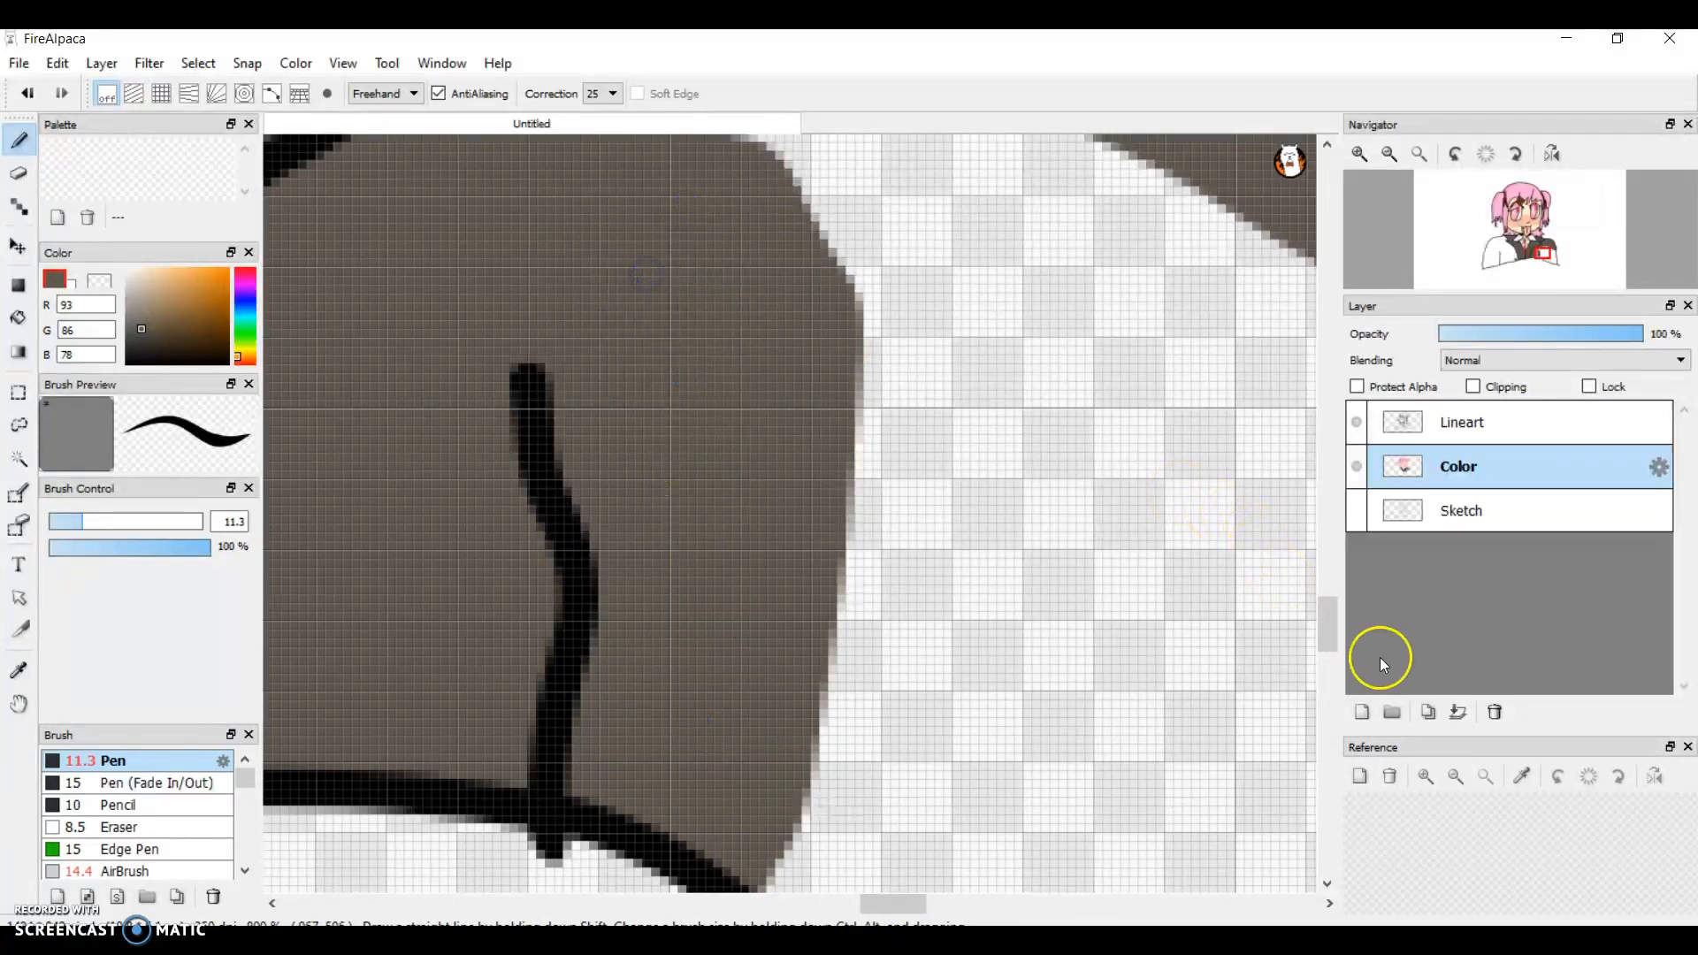
pyautogui.moveTo(1329, 632); pyautogui.dragTo(1319, 588)
pyautogui.moveTo(708, 804)
pyautogui.mouseDown()
pyautogui.moveTo(1221, 584)
pyautogui.moveTo(753, 434)
pyautogui.mouseUp()
pyautogui.moveTo(769, 614)
pyautogui.mouseDown()
pyautogui.moveTo(1092, 557)
pyautogui.moveTo(770, 496)
pyautogui.moveTo(883, 647)
pyautogui.moveTo(982, 463)
pyautogui.moveTo(832, 634)
pyautogui.mouseUp()
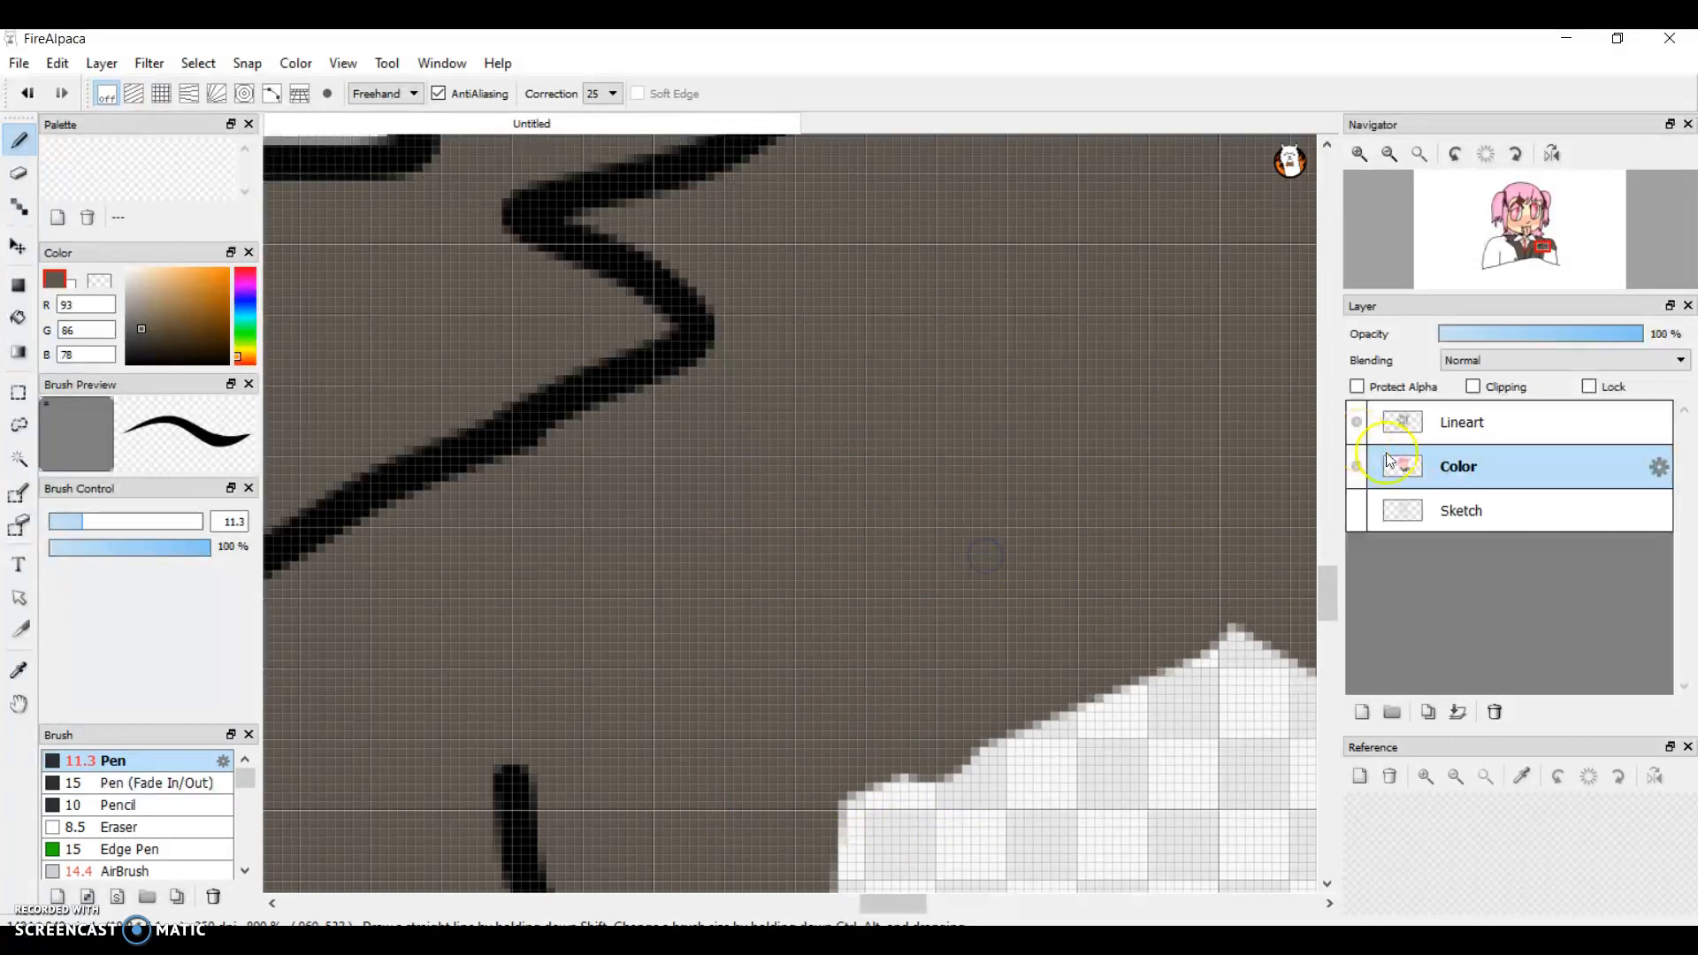
# Step: Paint grey-brown along the right sleeve's sloping bottom outline and widen the fill outward from the fold line
pyautogui.moveTo(1339, 585)
pyautogui.mouseDown()
pyautogui.moveTo(1324, 665)
pyautogui.moveTo(1323, 647)
pyautogui.mouseUp()
pyautogui.moveTo(761, 328)
pyautogui.mouseDown()
pyautogui.moveTo(790, 372)
pyautogui.moveTo(915, 456)
pyautogui.moveTo(1221, 546)
pyautogui.moveTo(1012, 363)
pyautogui.moveTo(709, 155)
pyautogui.moveTo(1004, 364)
pyautogui.moveTo(972, 402)
pyautogui.moveTo(762, 314)
pyautogui.mouseUp()
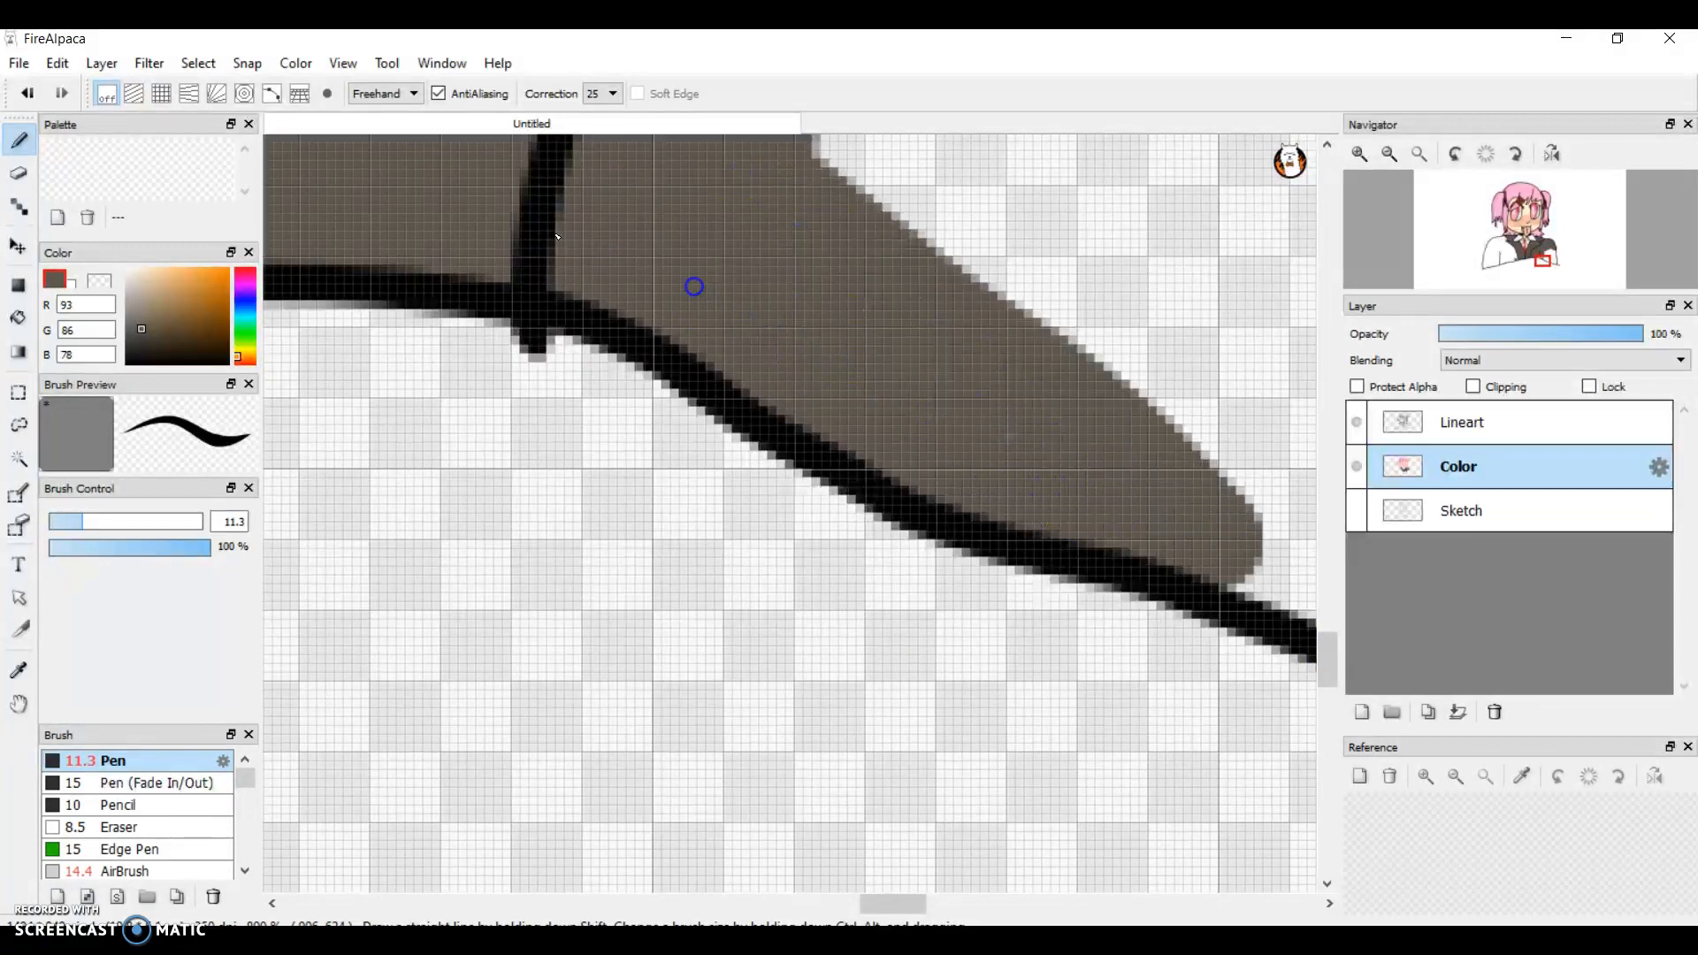
pyautogui.moveTo(1334, 639); pyautogui.dragTo(1319, 618)
pyautogui.moveTo(1278, 809)
pyautogui.mouseDown()
pyautogui.moveTo(1189, 669)
pyautogui.moveTo(933, 124)
pyautogui.moveTo(716, 330)
pyautogui.moveTo(1088, 686)
pyautogui.moveTo(1144, 713)
pyautogui.moveTo(958, 109)
pyautogui.moveTo(807, 240)
pyautogui.moveTo(879, 410)
pyautogui.moveTo(1007, 181)
pyautogui.moveTo(971, 295)
pyautogui.moveTo(997, 568)
pyautogui.moveTo(1065, 678)
pyautogui.moveTo(1150, 616)
pyautogui.mouseUp()
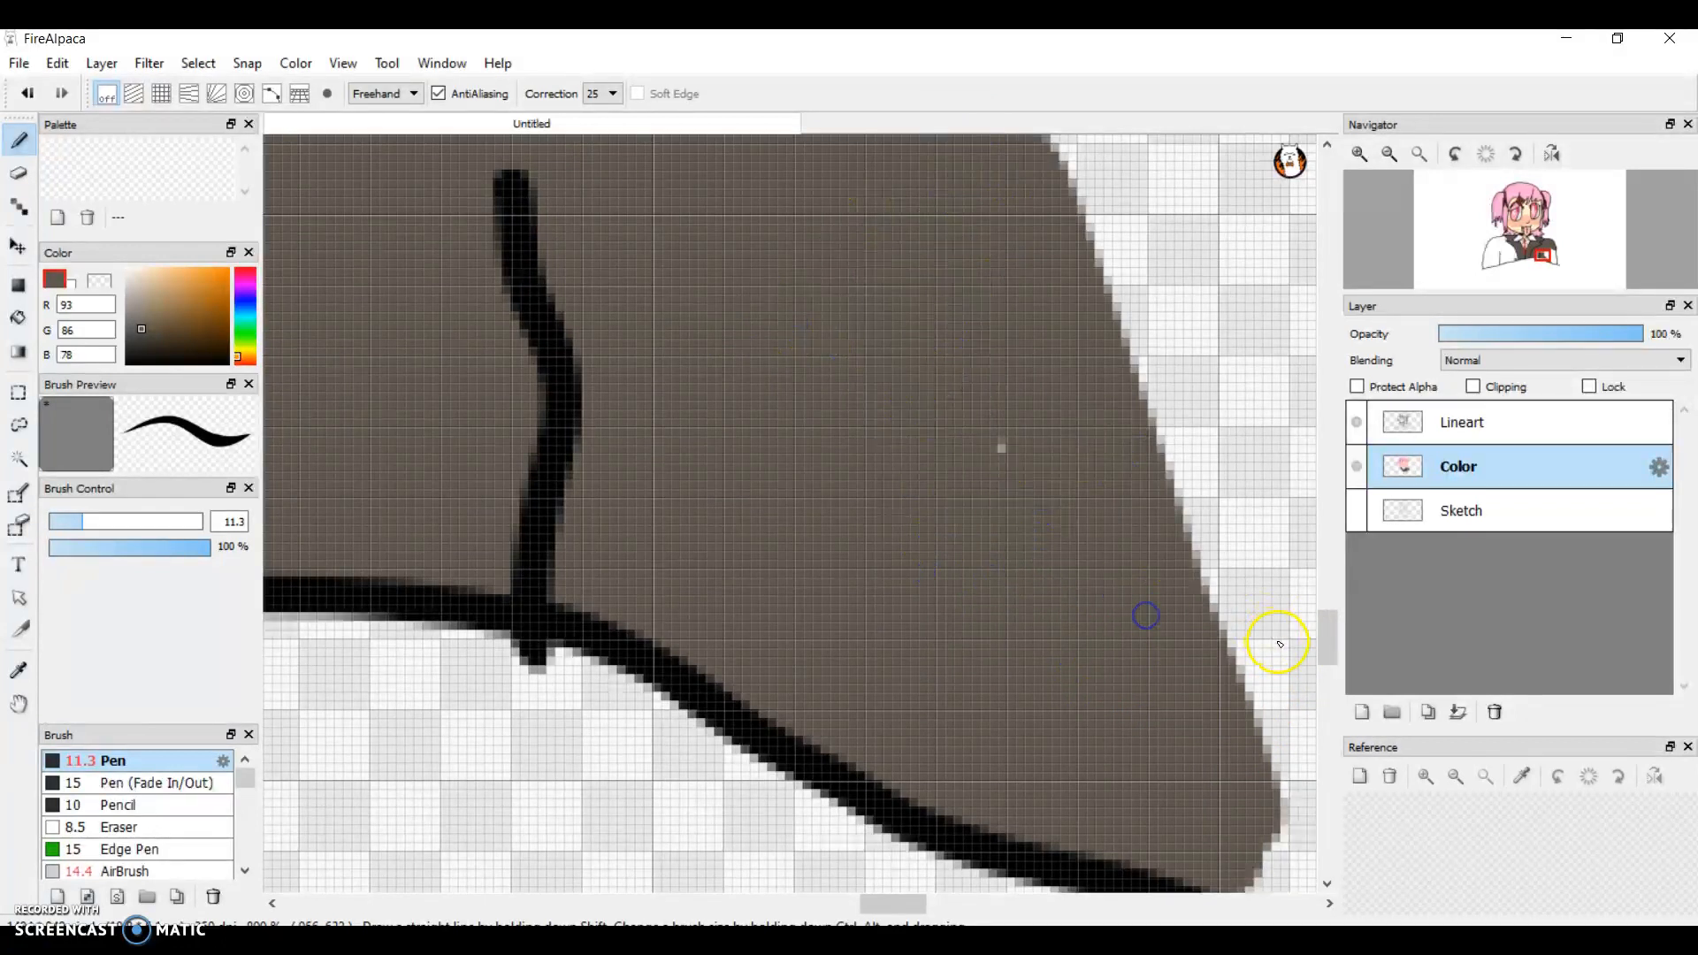
pyautogui.moveTo(971, 423); pyautogui.dragTo(1122, 508)
# Step: Fill the gap in the middle of the right sleeve with grey-brown across to its outer outline, undoing the first stroke
pyautogui.moveTo(891, 917); pyautogui.dragTo(916, 911)
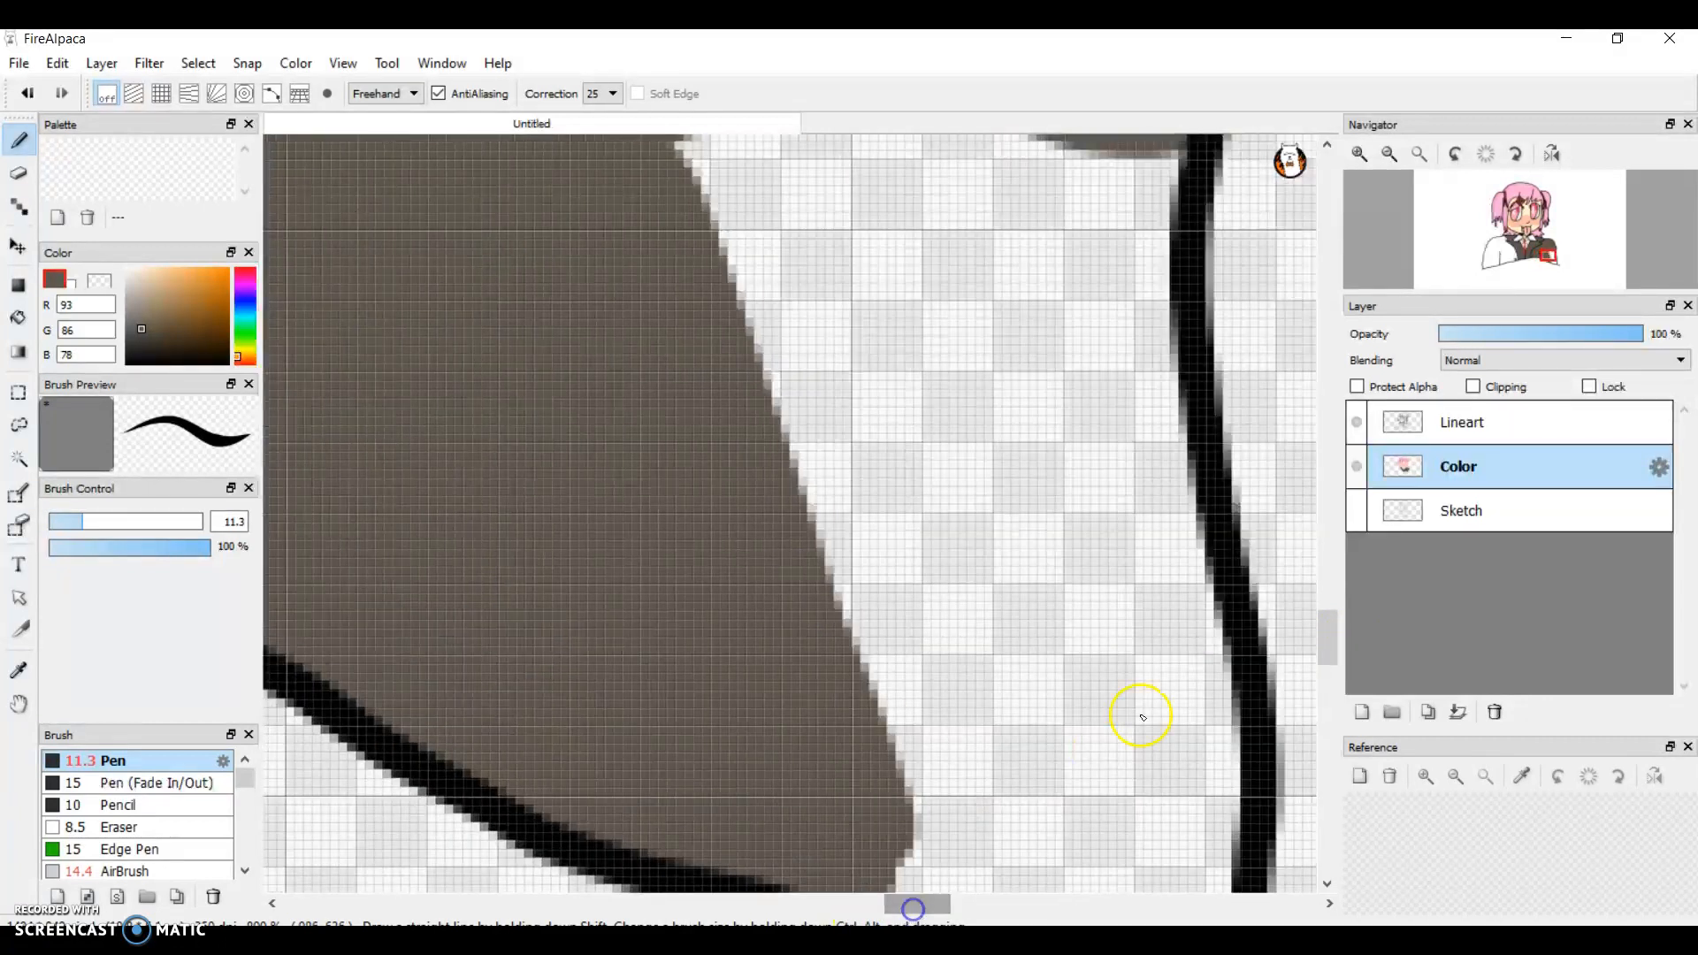
pyautogui.moveTo(1336, 646); pyautogui.dragTo(1318, 614)
pyautogui.moveTo(495, 550)
pyautogui.mouseDown()
pyautogui.moveTo(1075, 608)
pyautogui.moveTo(1194, 592)
pyautogui.moveTo(1126, 577)
pyautogui.mouseUp()
pyautogui.hotkey('ctrl', 'z')
pyautogui.moveTo(718, 644); pyautogui.dragTo(1135, 652)
pyautogui.moveTo(1136, 589)
pyautogui.mouseDown()
pyautogui.moveTo(1115, 549)
pyautogui.moveTo(1145, 448)
pyautogui.moveTo(794, 408)
pyautogui.moveTo(652, 416)
pyautogui.moveTo(929, 356)
pyautogui.moveTo(682, 523)
pyautogui.moveTo(1051, 461)
pyautogui.moveTo(663, 474)
pyautogui.moveTo(974, 519)
pyautogui.moveTo(1073, 587)
pyautogui.moveTo(724, 567)
pyautogui.moveTo(1020, 600)
pyautogui.mouseUp()
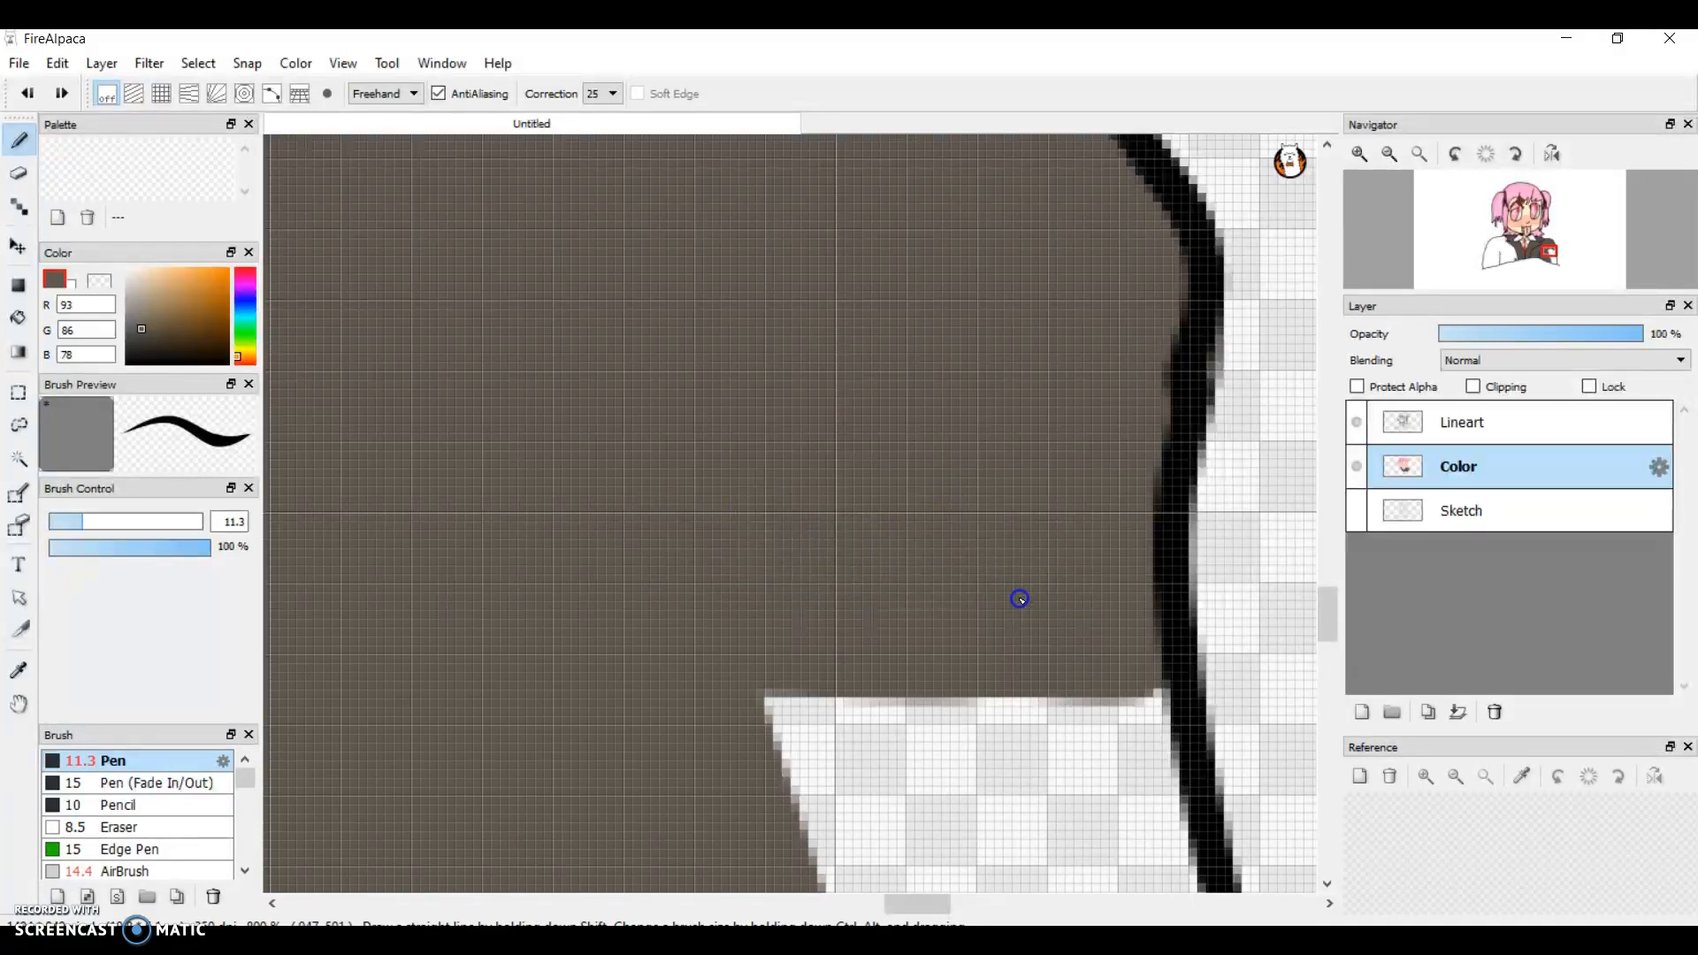
# Step: Fill the remaining gaps in the right sleeve's lower outer corner with grey-brown down to the bottom outline
pyautogui.moveTo(1351, 629); pyautogui.dragTo(1350, 645)
pyautogui.moveTo(777, 360)
pyautogui.mouseDown()
pyautogui.moveTo(1189, 399)
pyautogui.moveTo(1157, 347)
pyautogui.moveTo(1150, 171)
pyautogui.moveTo(1128, 175)
pyautogui.moveTo(1073, 398)
pyautogui.moveTo(970, 194)
pyautogui.moveTo(995, 270)
pyautogui.moveTo(905, 316)
pyautogui.moveTo(904, 174)
pyautogui.moveTo(844, 325)
pyautogui.moveTo(795, 216)
pyautogui.mouseUp()
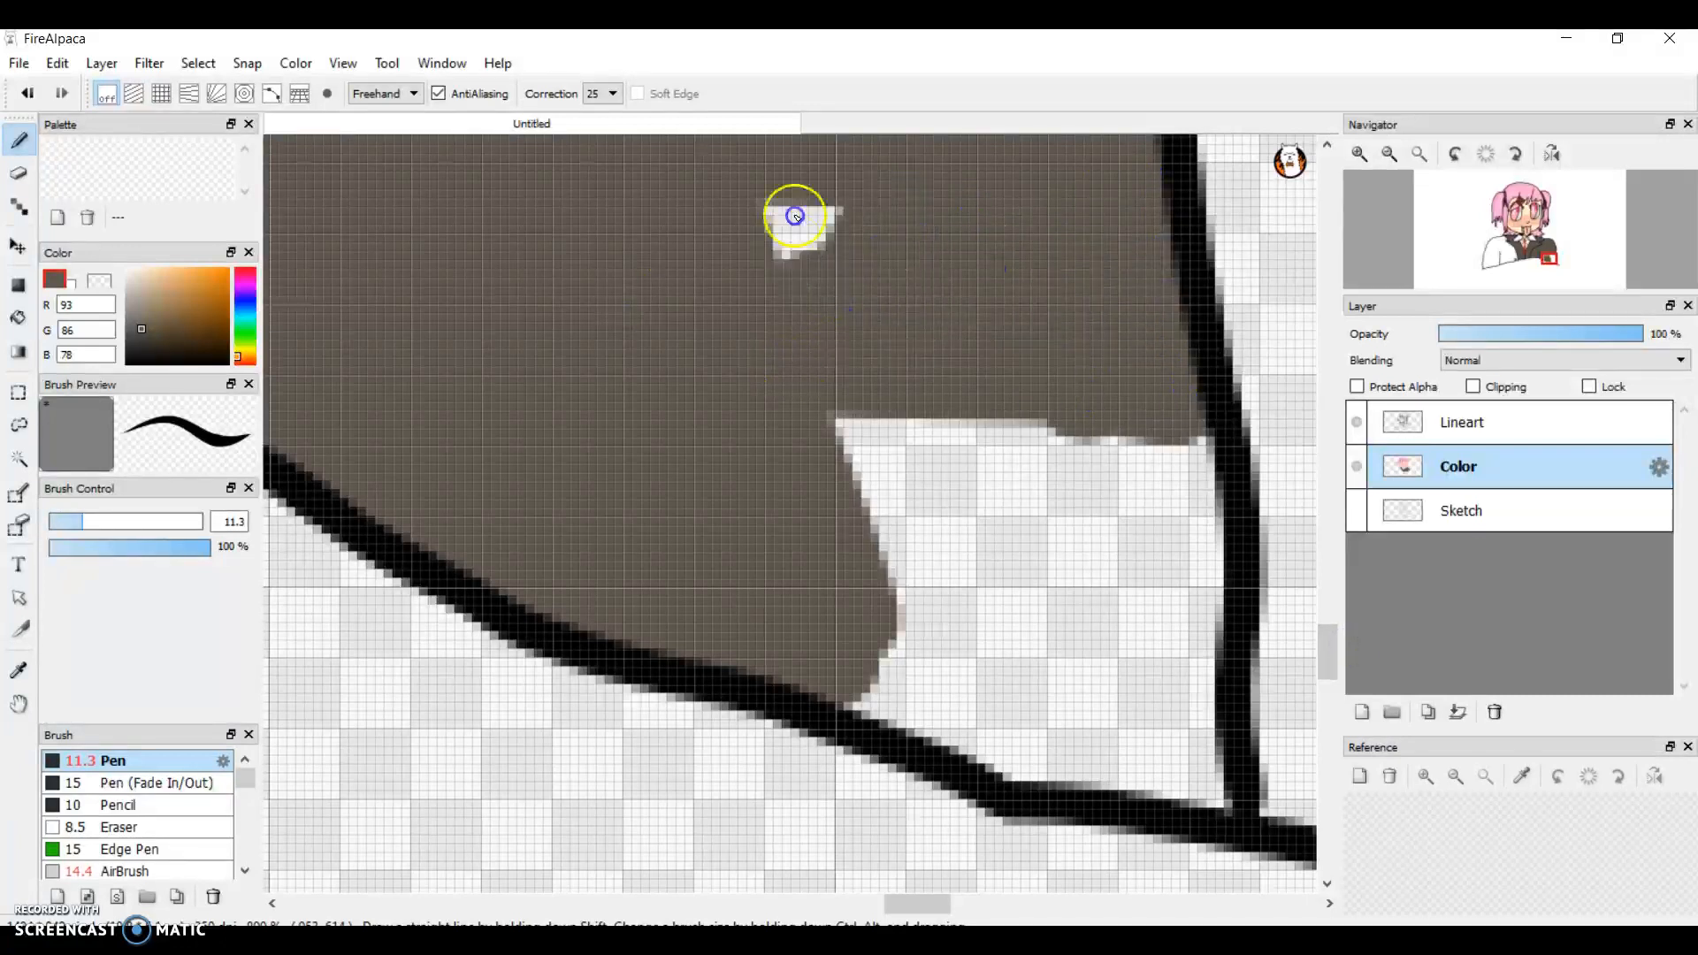
pyautogui.moveTo(843, 559)
pyautogui.mouseDown()
pyautogui.moveTo(1072, 562)
pyautogui.moveTo(1057, 419)
pyautogui.moveTo(1012, 309)
pyautogui.moveTo(1053, 537)
pyautogui.moveTo(894, 410)
pyautogui.moveTo(833, 451)
pyautogui.moveTo(903, 516)
pyautogui.moveTo(977, 511)
pyautogui.mouseUp()
pyautogui.moveTo(991, 611)
pyautogui.mouseDown()
pyautogui.moveTo(1080, 587)
pyautogui.moveTo(1212, 617)
pyautogui.moveTo(1171, 439)
pyautogui.moveTo(1132, 544)
pyautogui.moveTo(910, 618)
pyautogui.moveTo(887, 693)
pyautogui.moveTo(970, 747)
pyautogui.moveTo(1187, 788)
pyautogui.moveTo(1186, 678)
pyautogui.moveTo(1035, 655)
pyautogui.moveTo(1072, 713)
pyautogui.mouseUp()
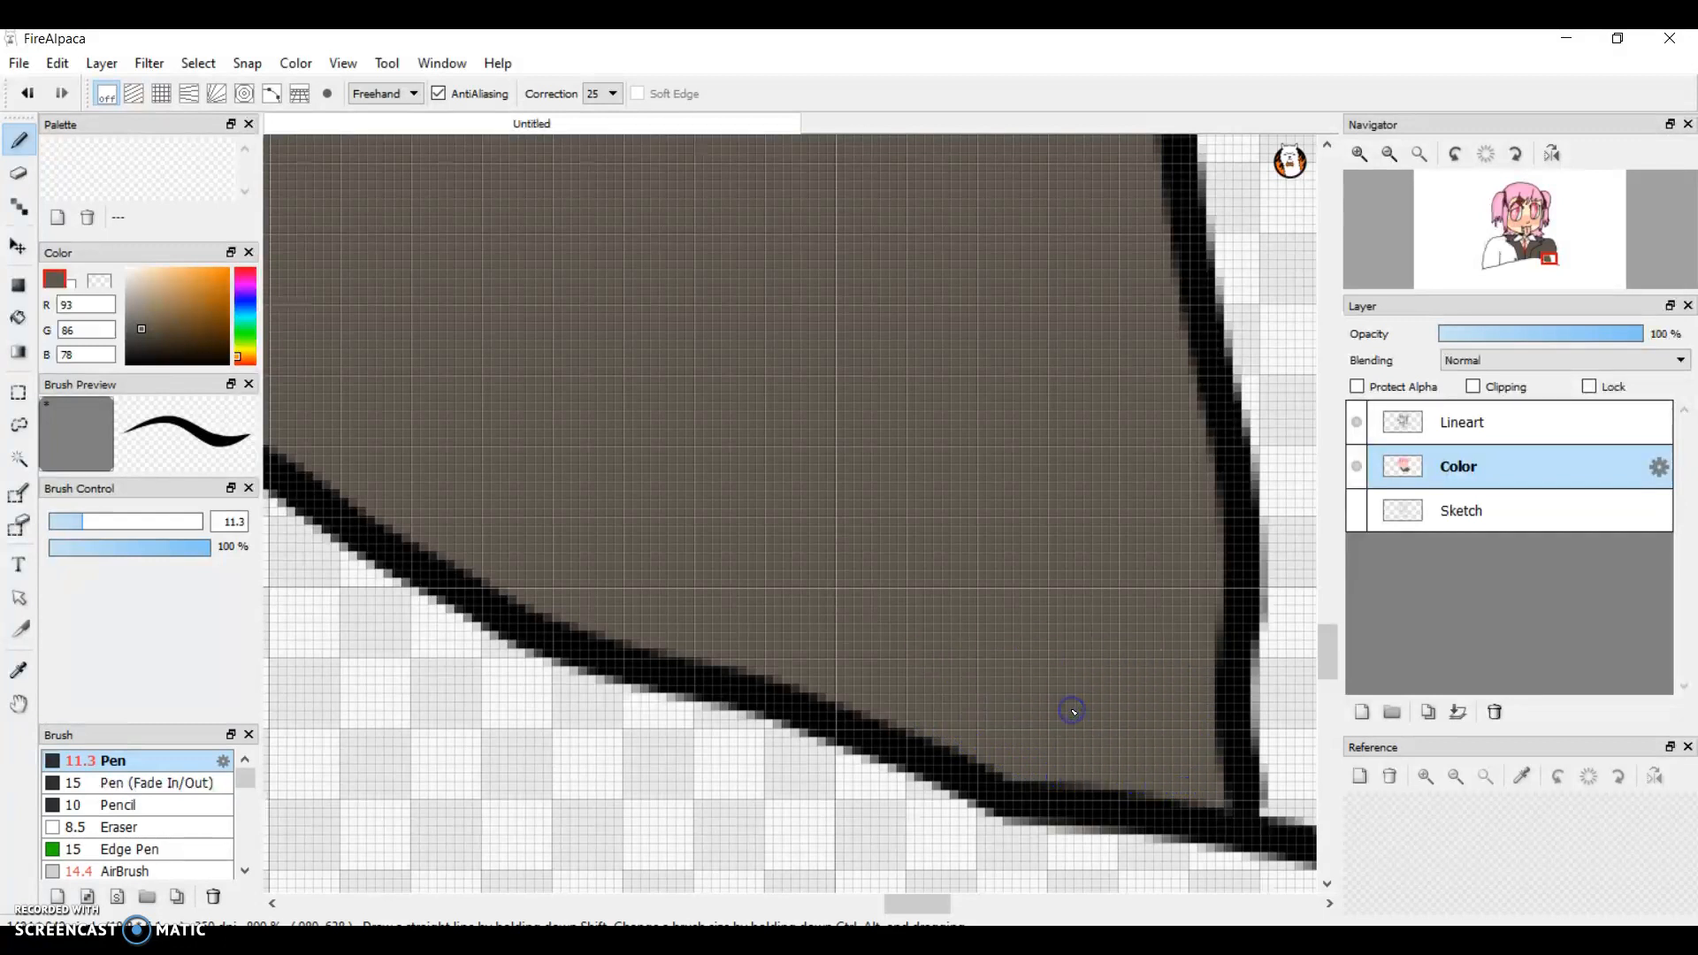
# Step: Try a grey-brown stroke in the lower outer corner of the unpainted left sleeve and undo it
pyautogui.click(1392, 157)
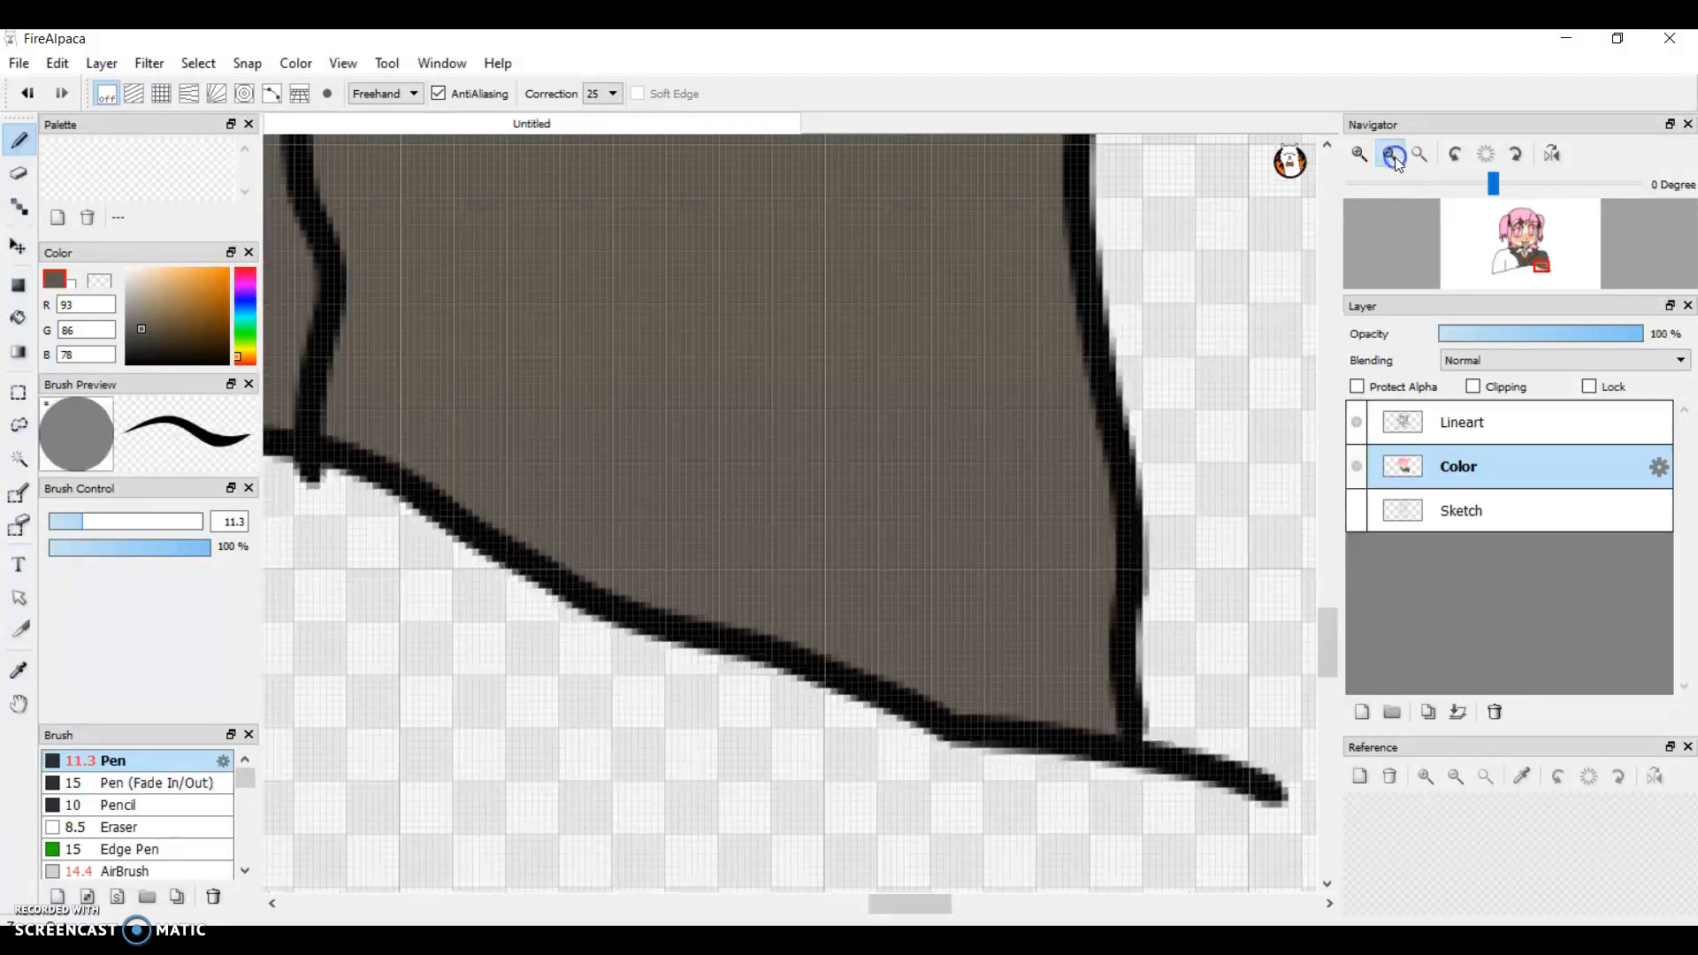
pyautogui.click(1392, 157)
pyautogui.click(1393, 157)
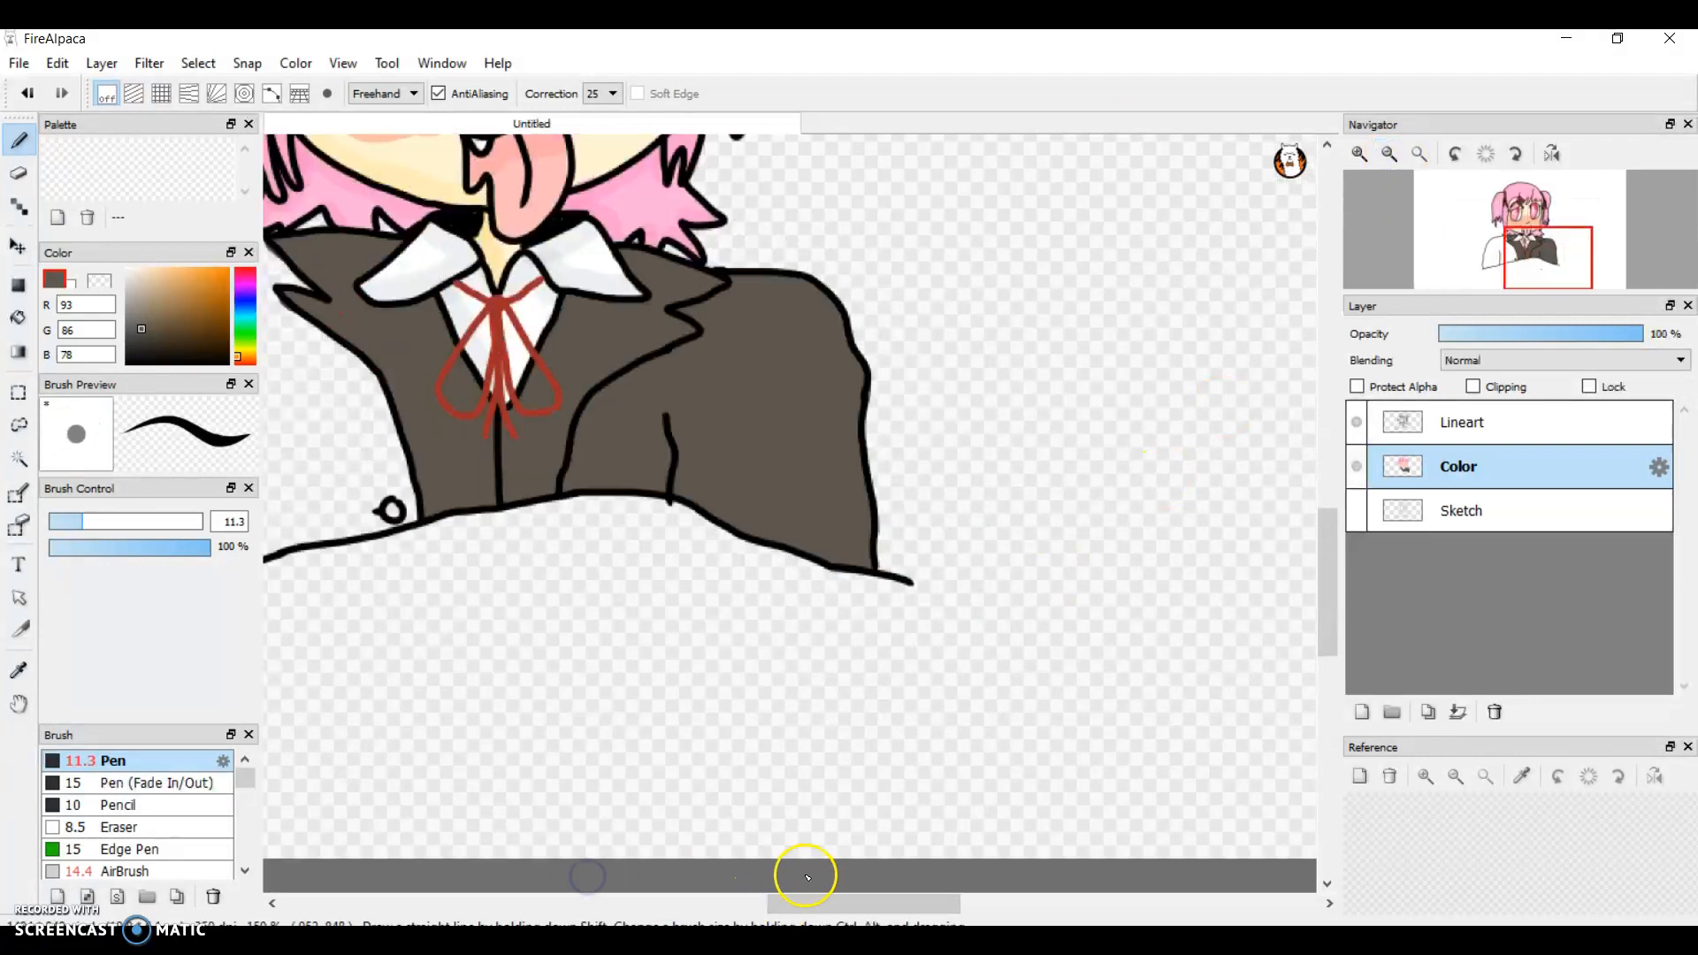
pyautogui.moveTo(840, 902); pyautogui.dragTo(716, 906)
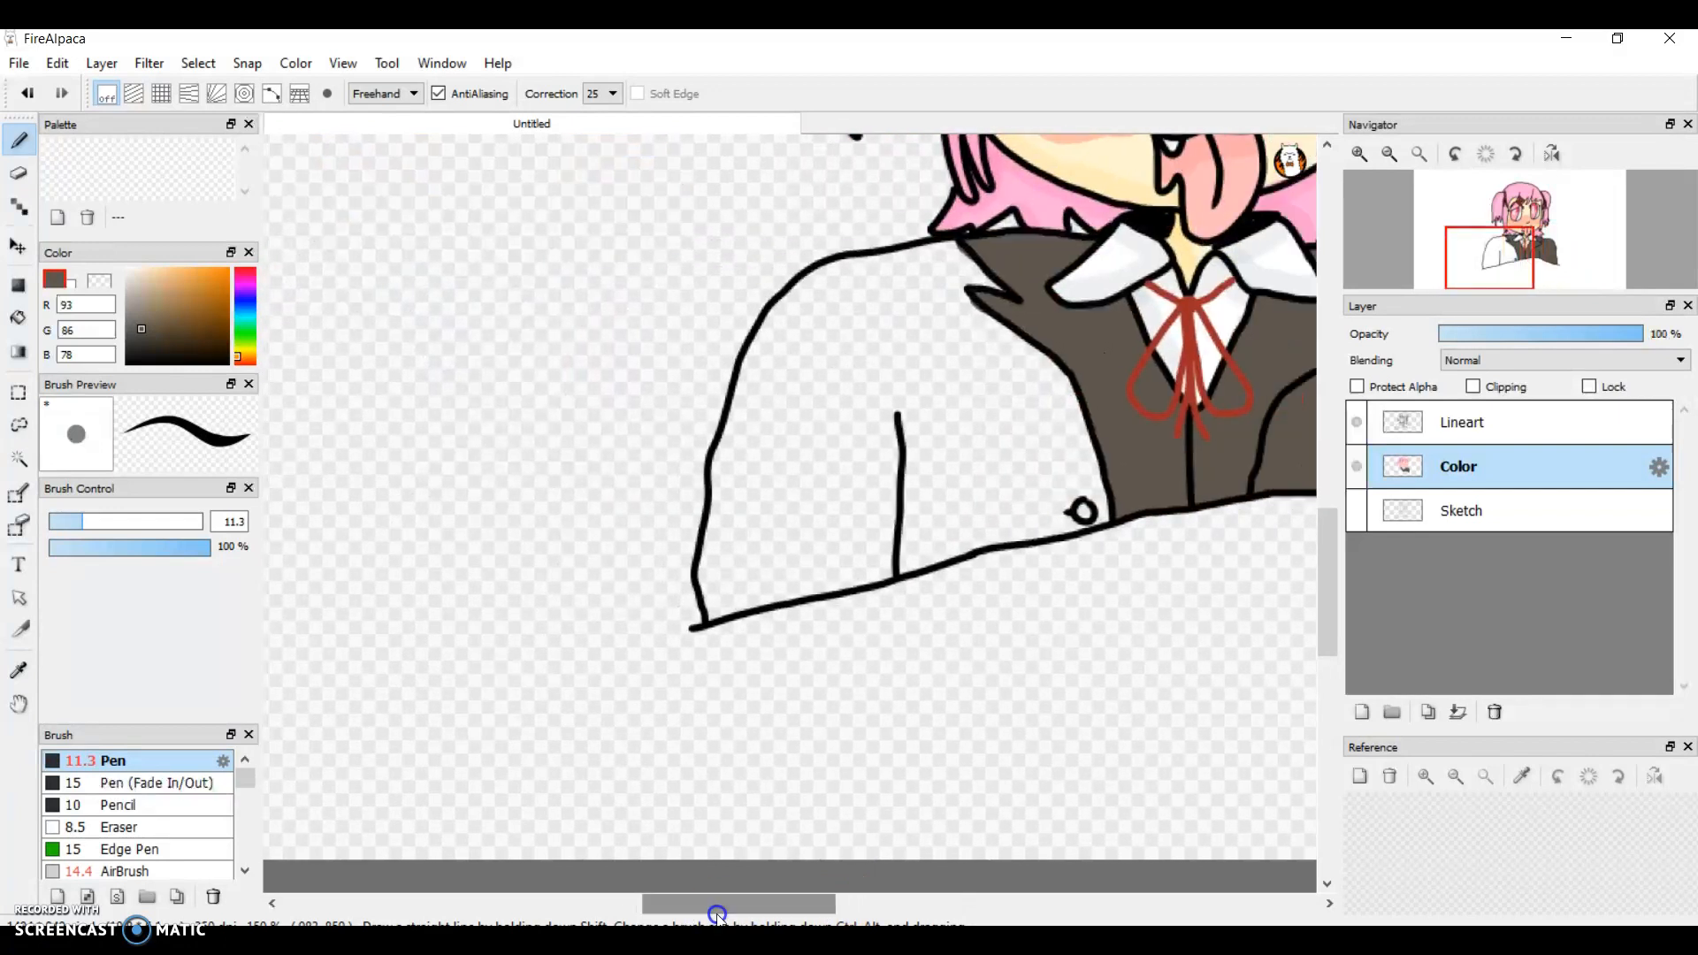
pyautogui.click(1362, 152)
pyautogui.click(1363, 152)
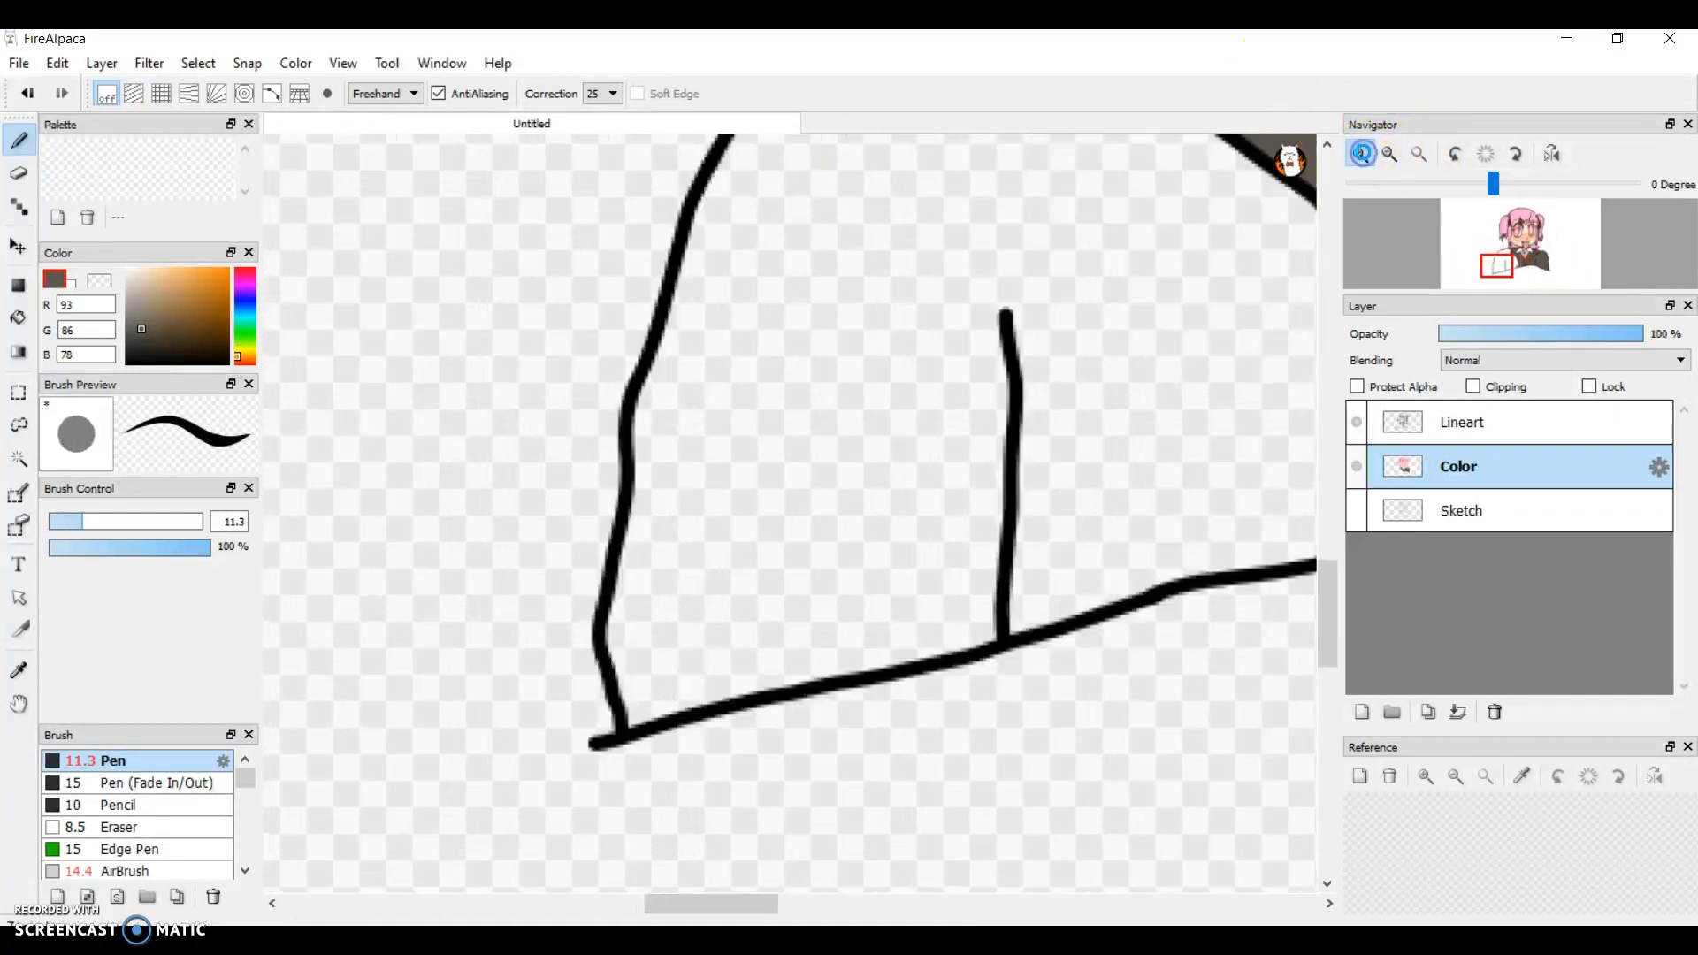
pyautogui.click(1362, 153)
pyautogui.moveTo(645, 636)
pyautogui.mouseDown()
pyautogui.moveTo(633, 742)
pyautogui.moveTo(607, 783)
pyautogui.mouseUp()
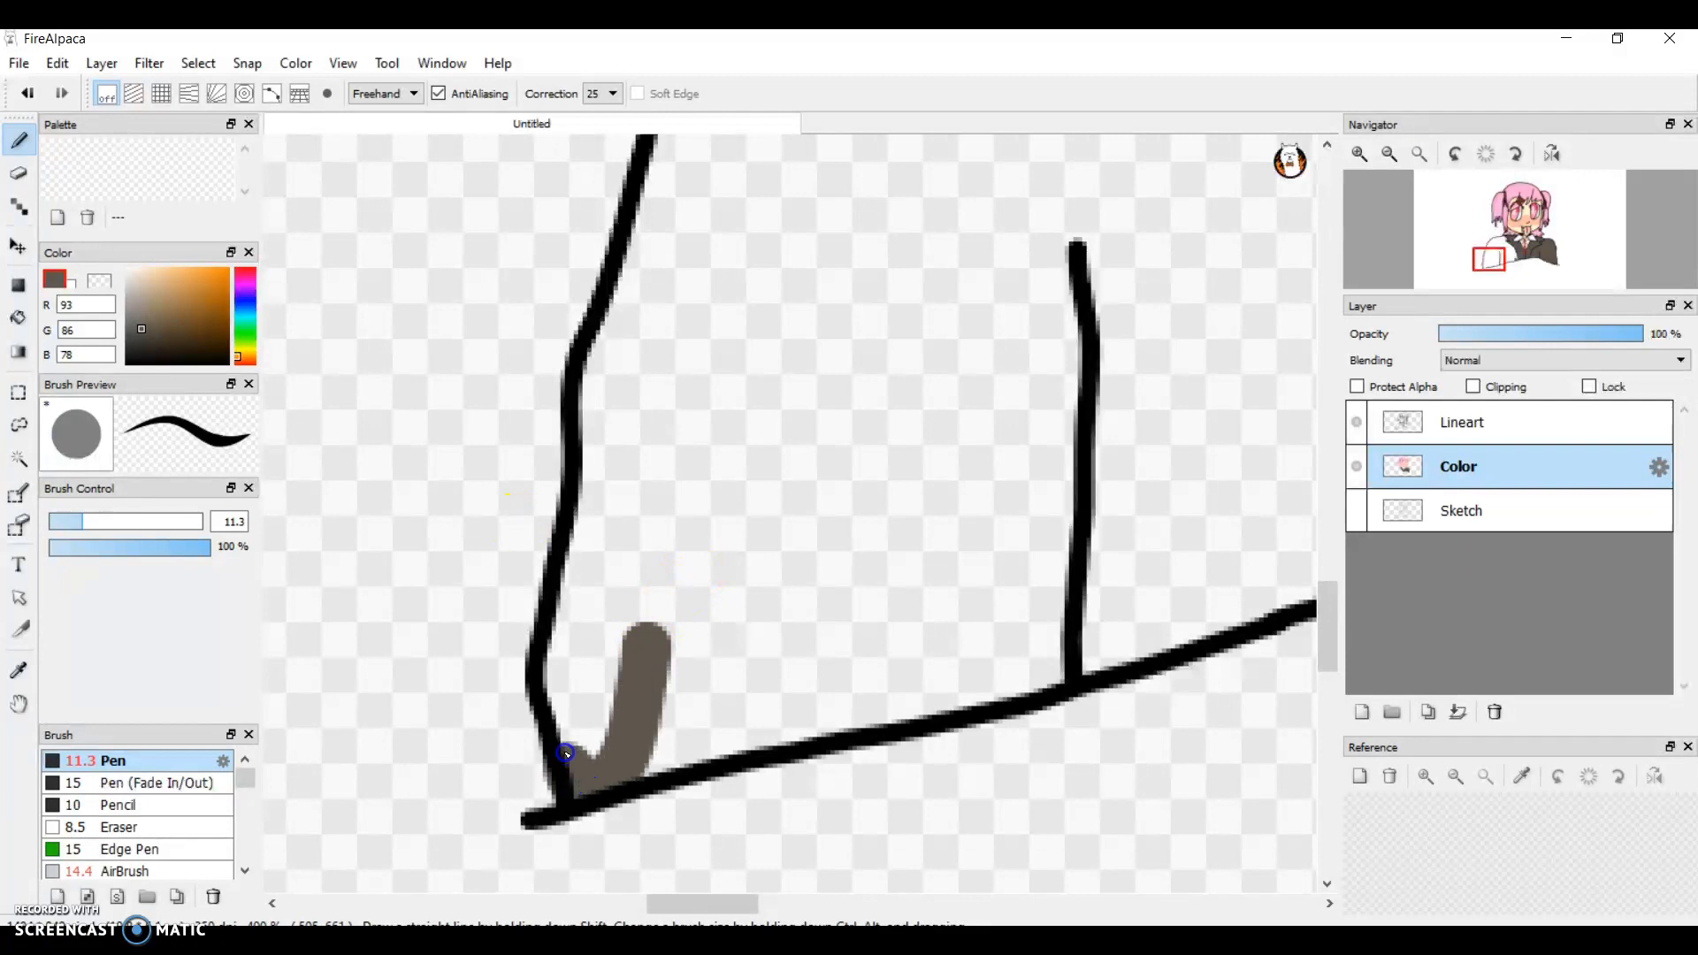
pyautogui.hotkey('ctrl', 'z')
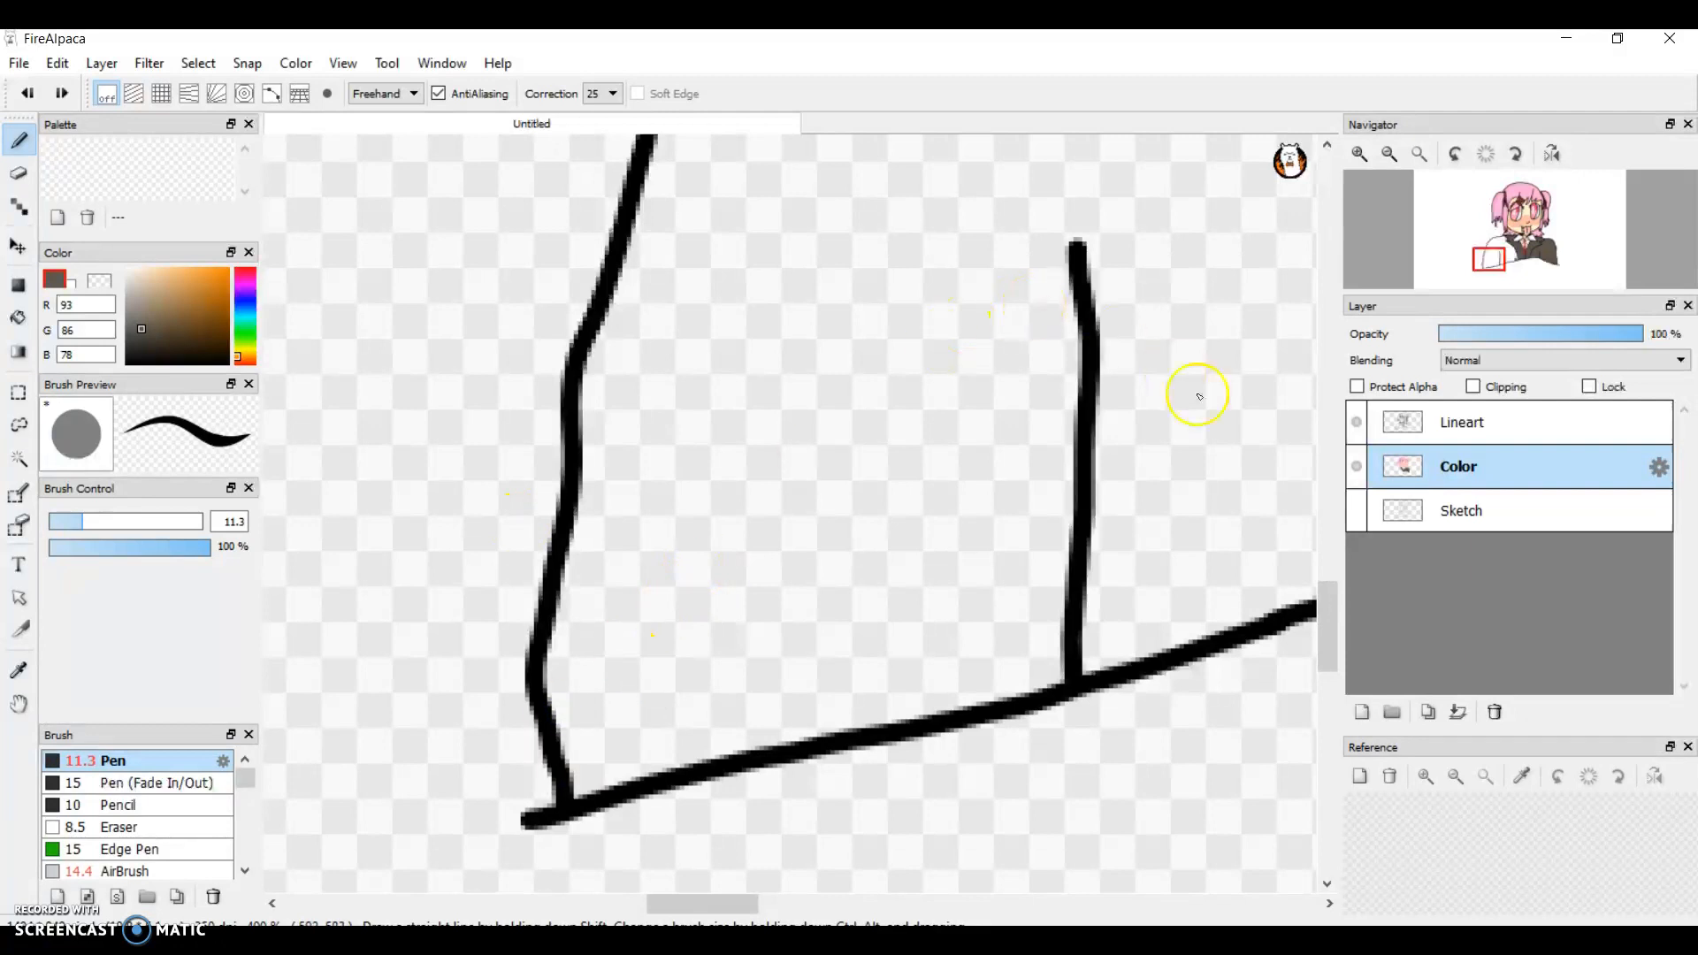
pyautogui.scroll(5, 1054, 489)
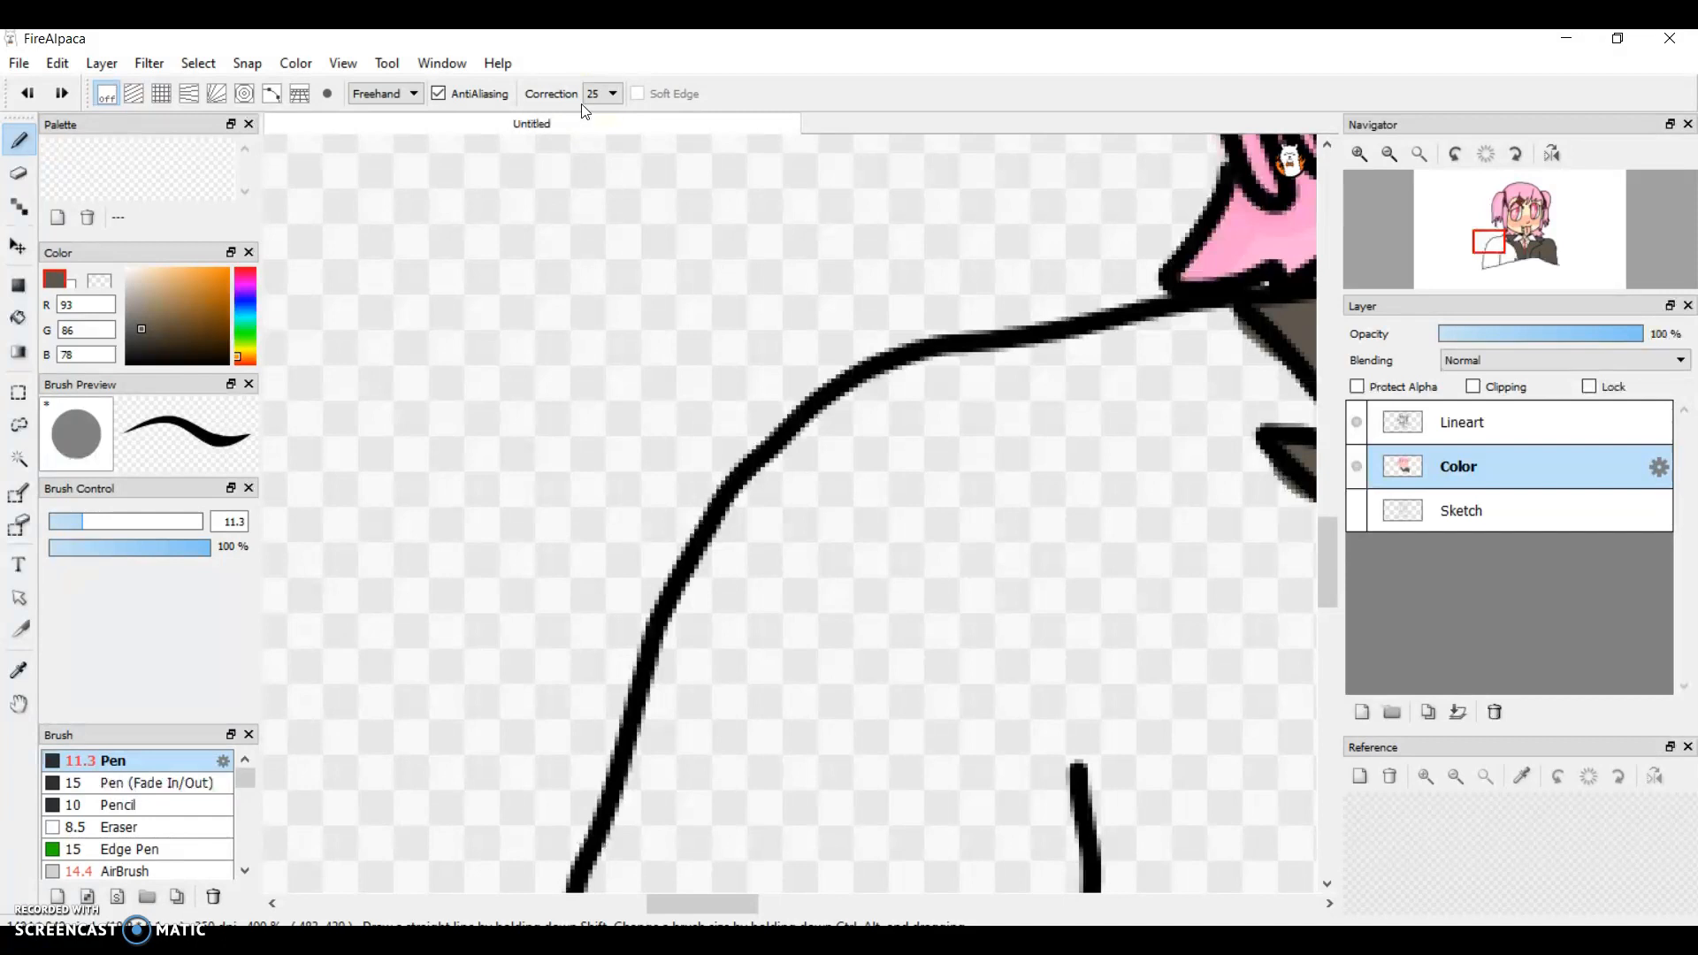
pyautogui.click(606, 99)
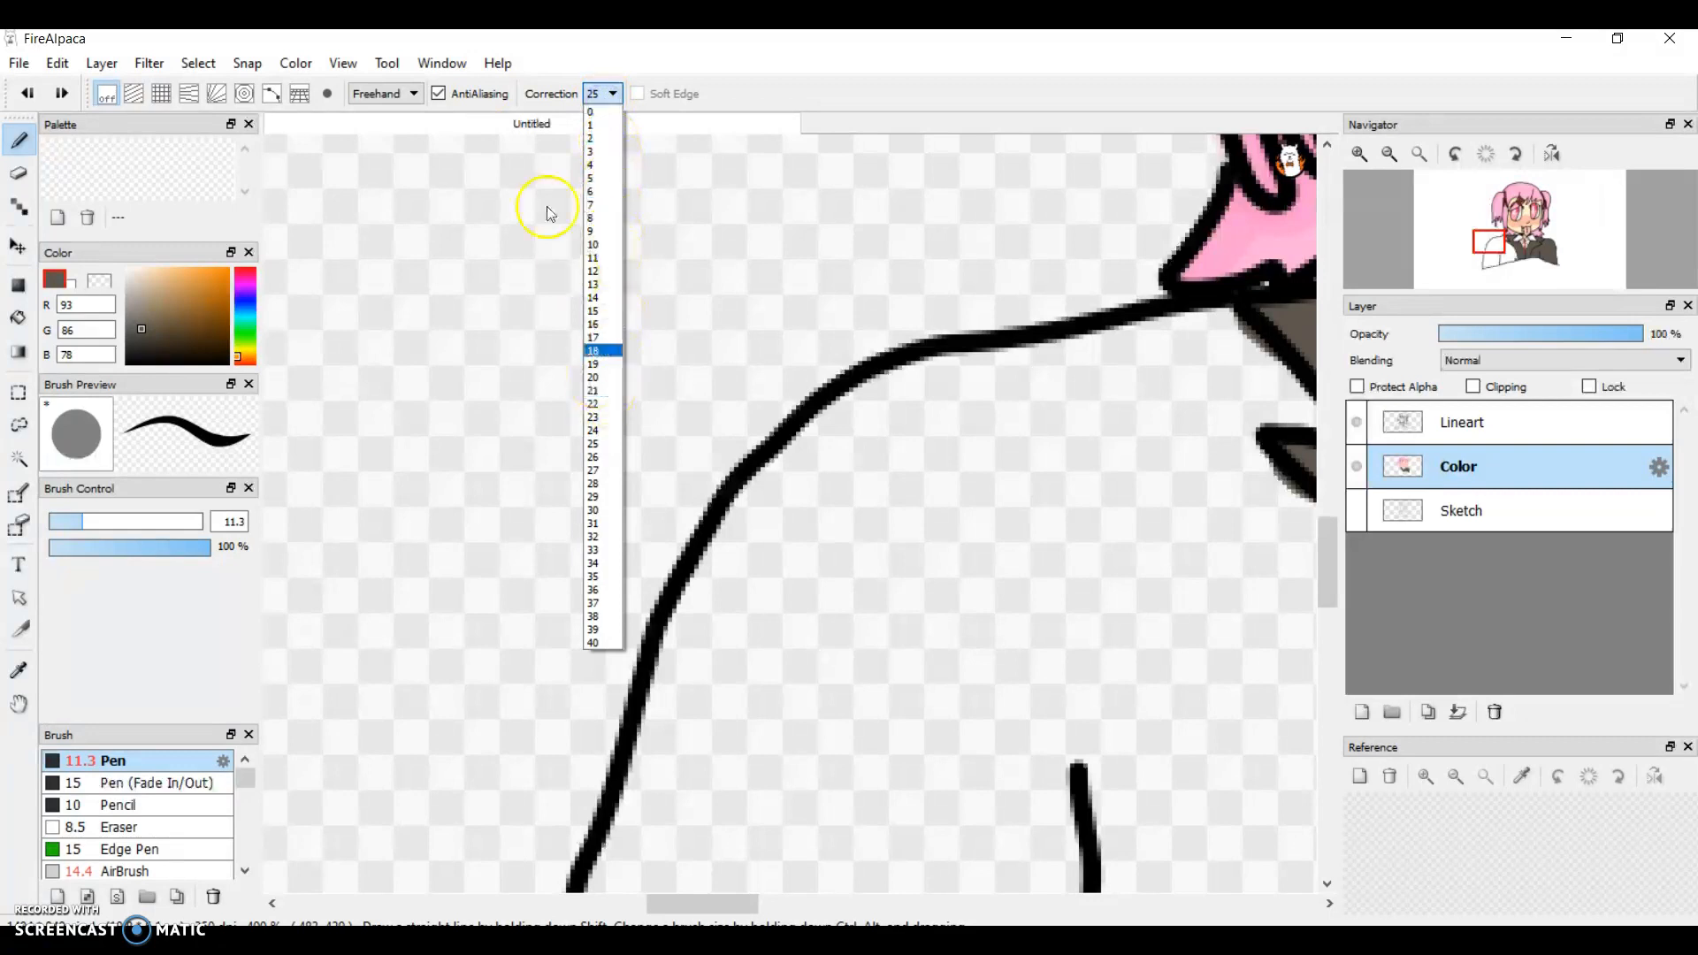
pyautogui.click(598, 179)
pyautogui.moveTo(1039, 431)
pyautogui.mouseDown()
pyautogui.moveTo(799, 622)
pyautogui.moveTo(1088, 667)
pyautogui.moveTo(766, 569)
pyautogui.moveTo(889, 355)
pyautogui.moveTo(425, 655)
pyautogui.mouseUp()
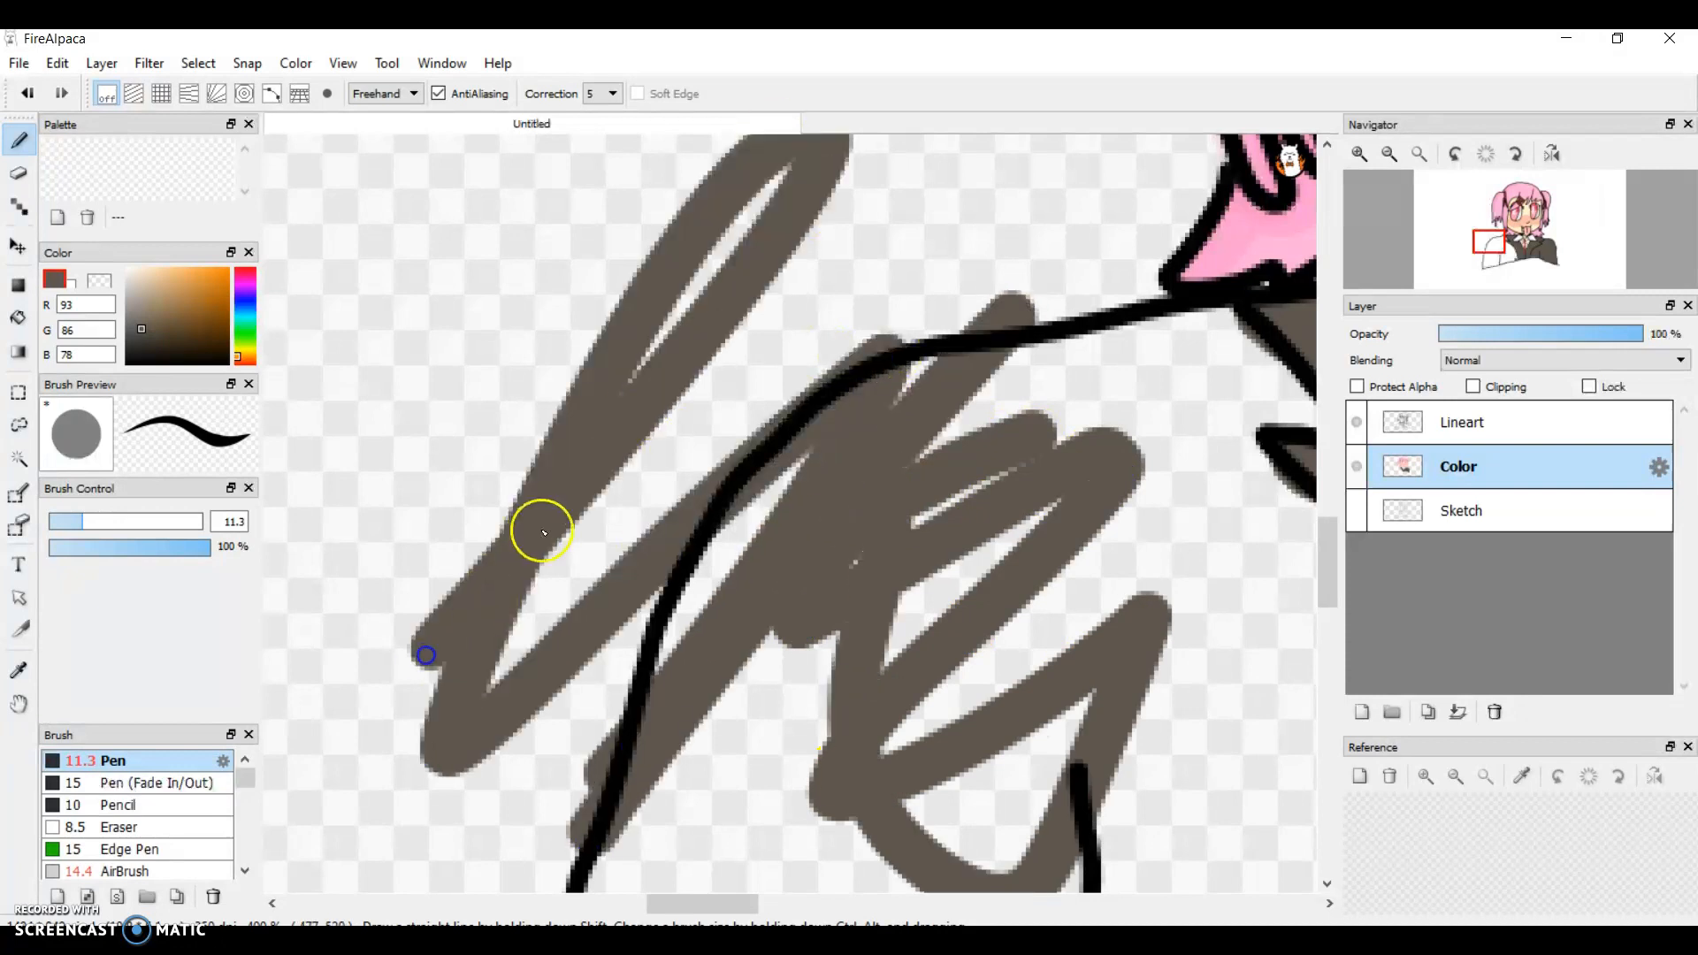
pyautogui.hotkey('ctrl', 'z')
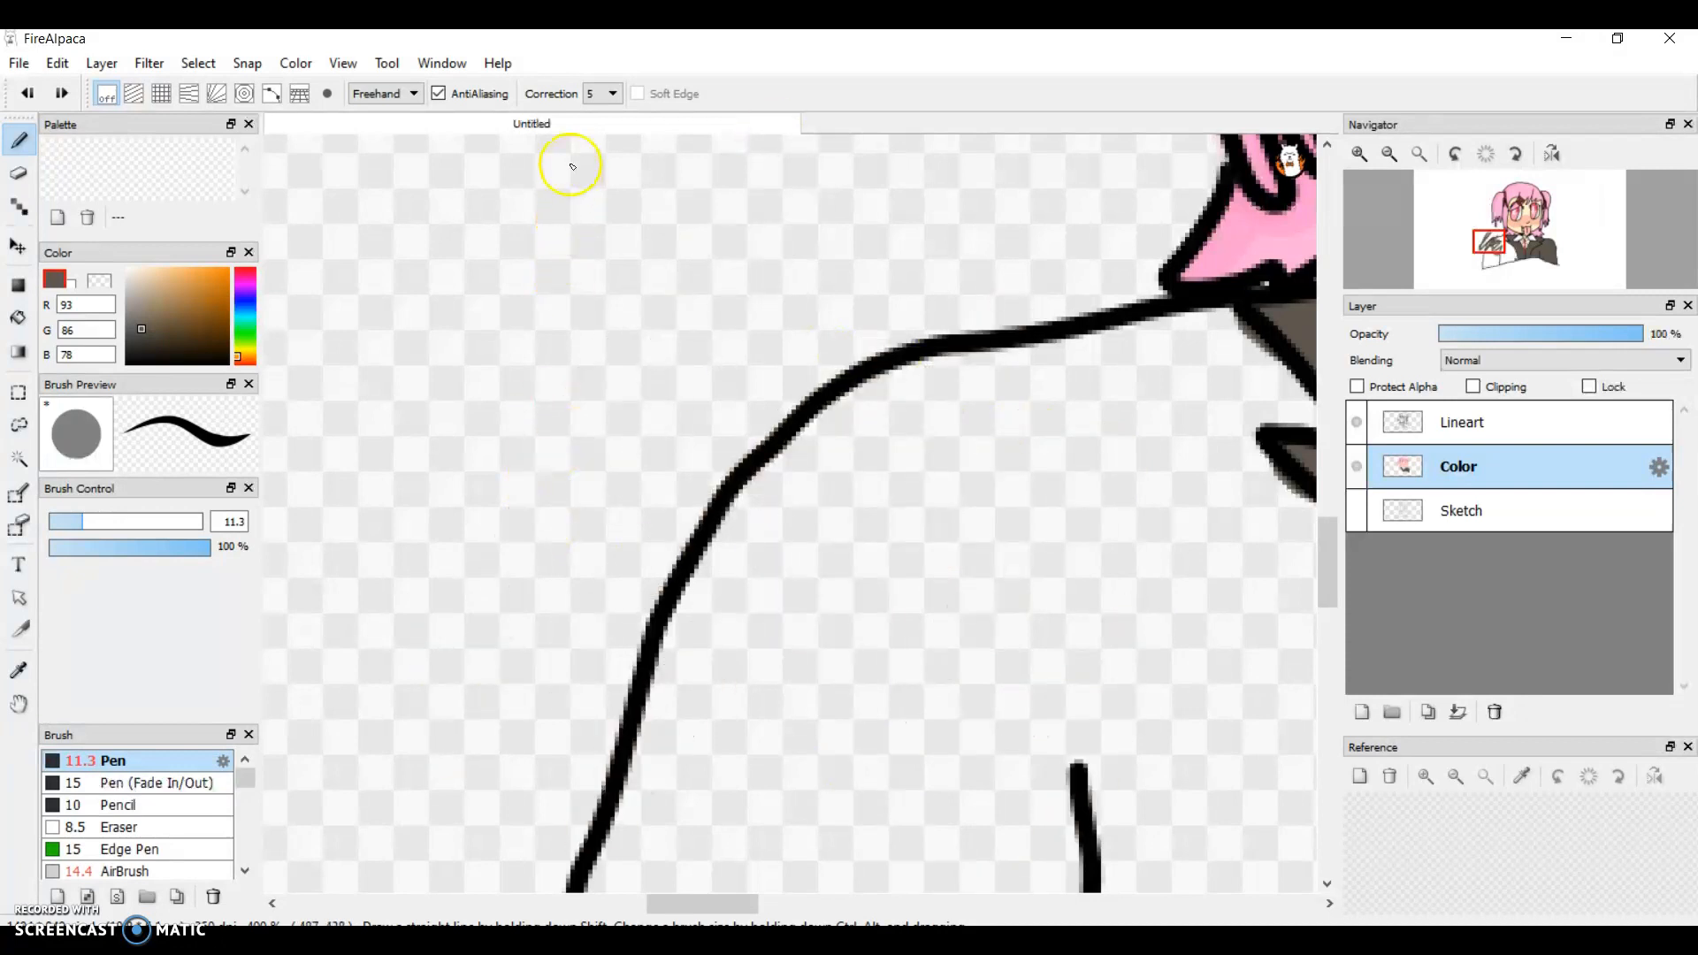
pyautogui.click(598, 97)
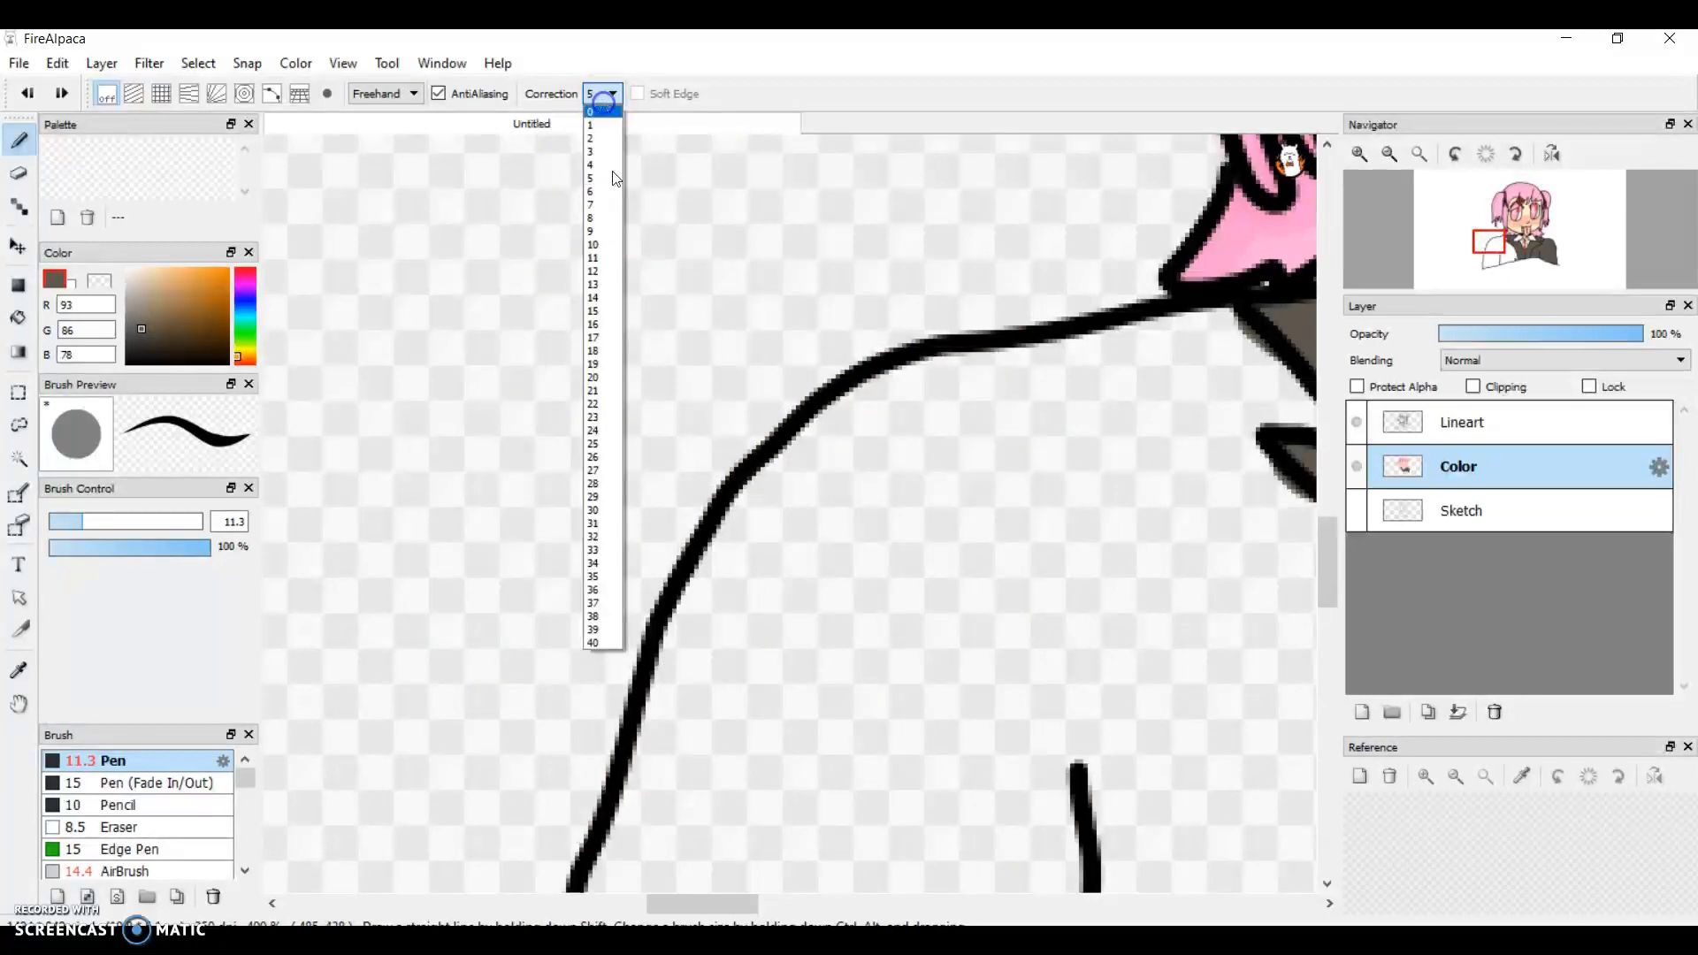
pyautogui.click(611, 447)
# Step: Fill the upper part of the left sleeve with grey-brown out to the curved shoulder outline
pyautogui.moveTo(1201, 580)
pyautogui.mouseDown()
pyautogui.moveTo(892, 639)
pyautogui.moveTo(1050, 496)
pyautogui.moveTo(1130, 451)
pyautogui.moveTo(758, 716)
pyautogui.moveTo(746, 774)
pyautogui.moveTo(1206, 394)
pyautogui.moveTo(861, 693)
pyautogui.moveTo(1147, 561)
pyautogui.moveTo(1103, 497)
pyautogui.moveTo(1016, 705)
pyautogui.moveTo(1174, 534)
pyautogui.mouseUp()
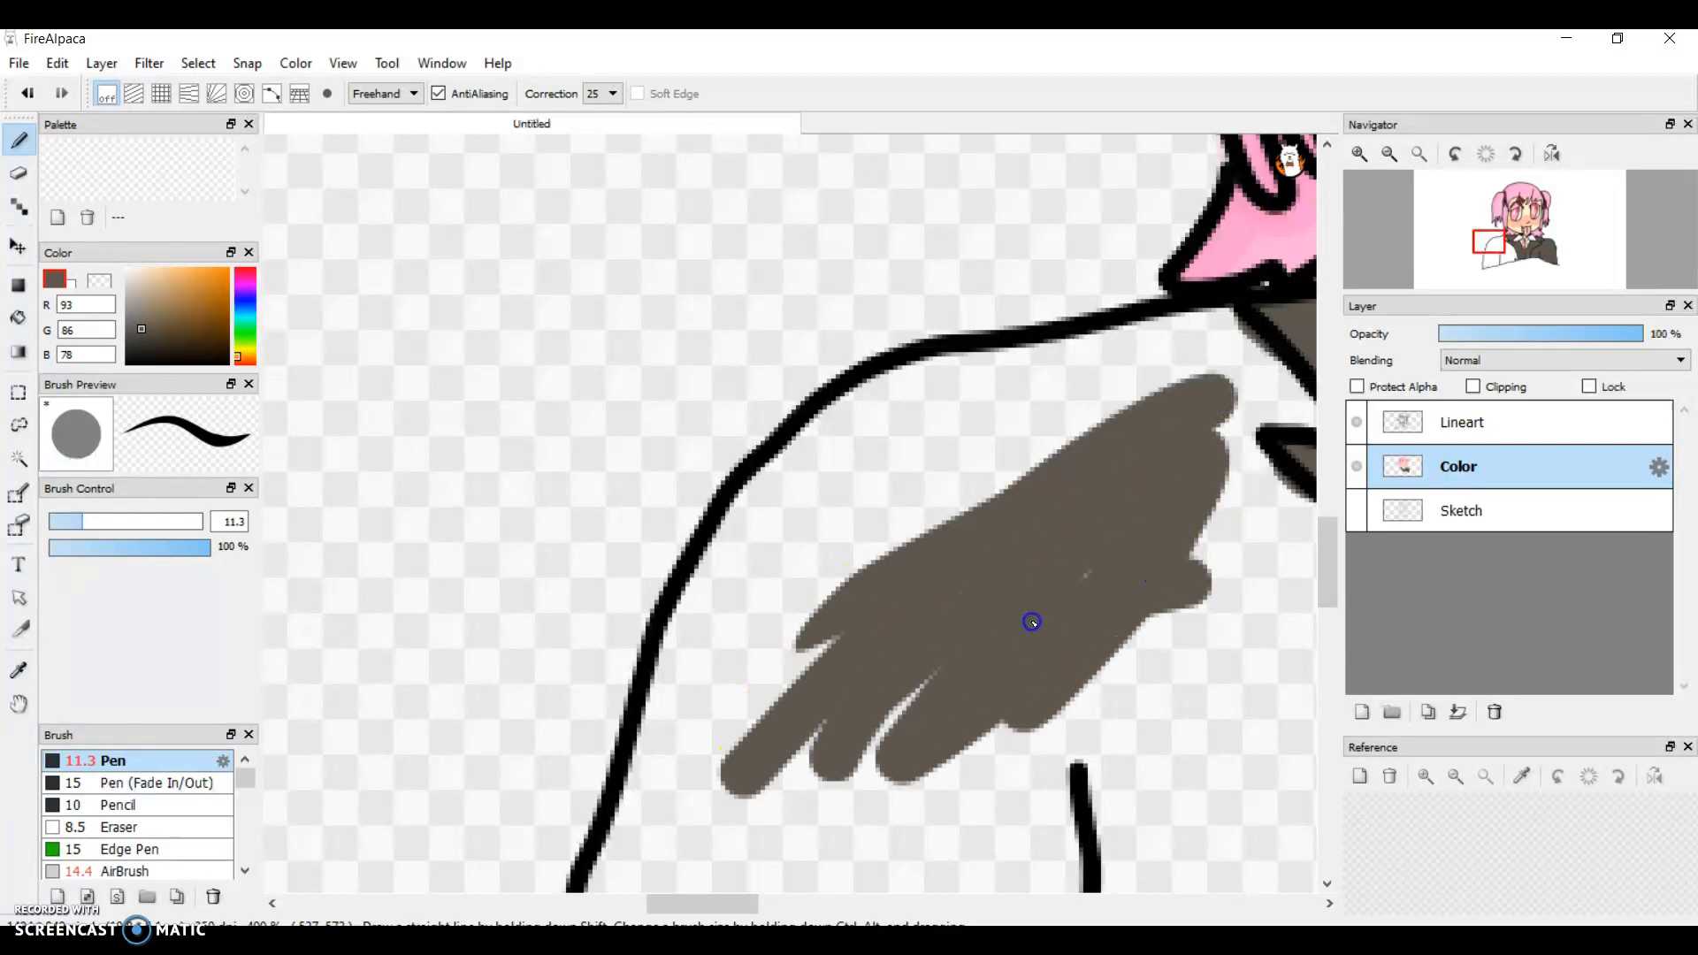
pyautogui.click(1363, 154)
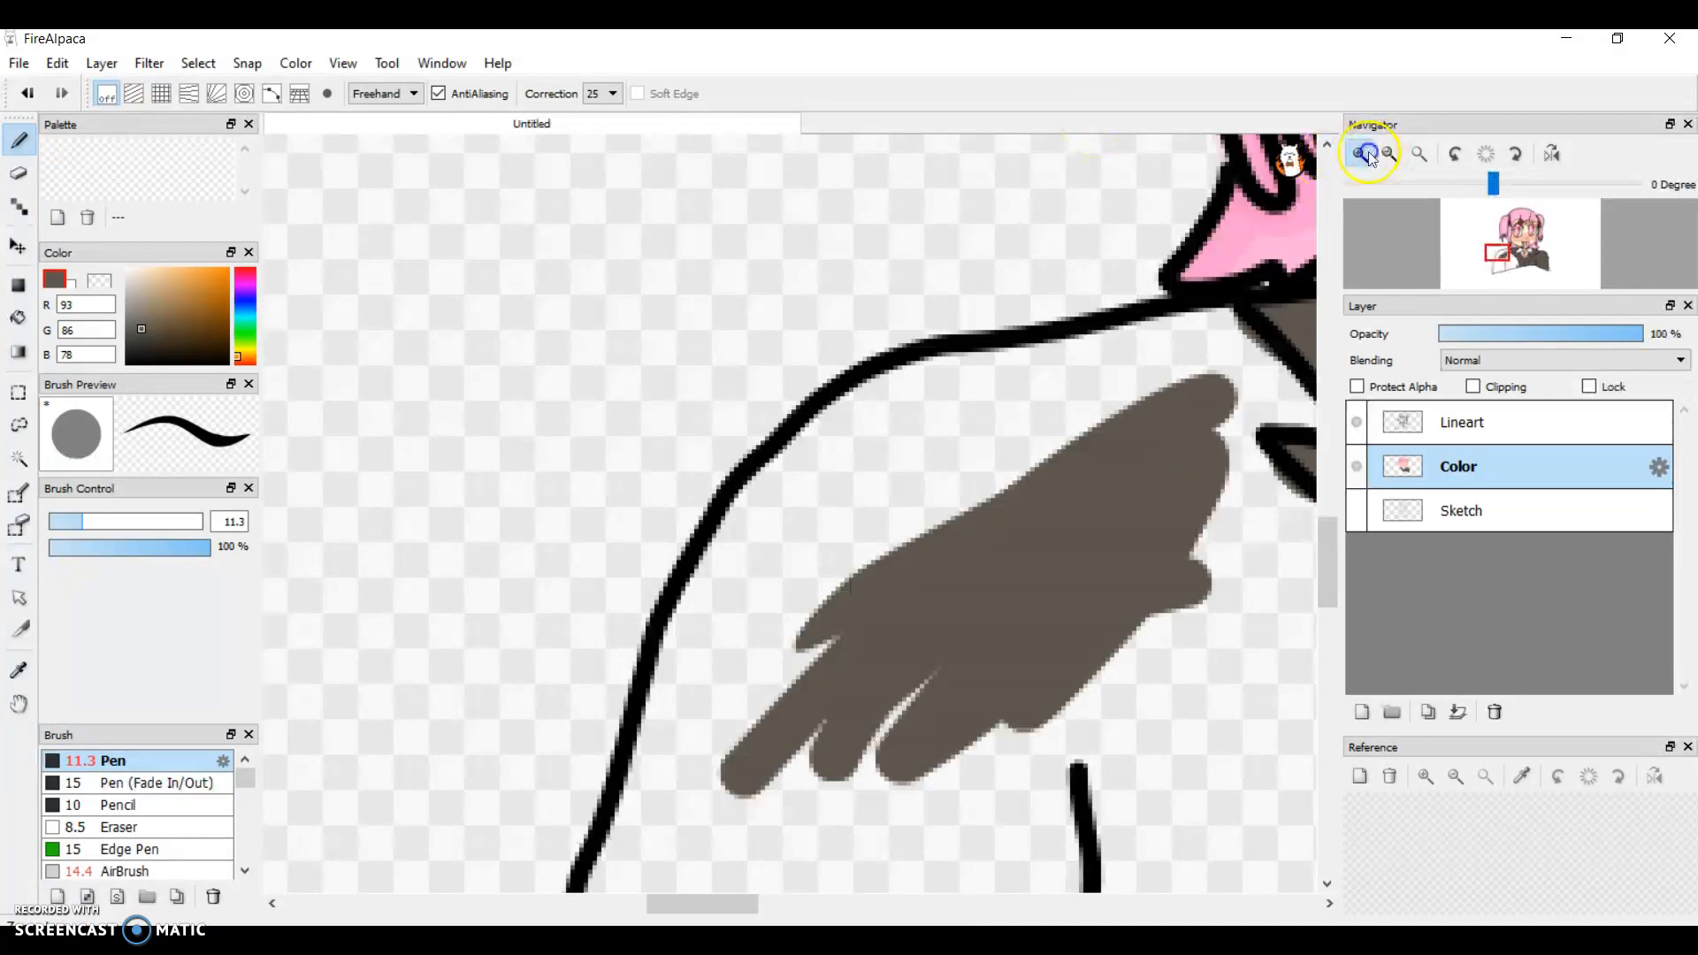
pyautogui.click(1369, 157)
pyautogui.click(1370, 157)
pyautogui.moveTo(937, 619)
pyautogui.mouseDown()
pyautogui.moveTo(1236, 345)
pyautogui.moveTo(933, 576)
pyautogui.moveTo(1177, 217)
pyautogui.moveTo(1032, 329)
pyautogui.moveTo(1141, 213)
pyautogui.moveTo(961, 275)
pyautogui.moveTo(784, 401)
pyautogui.moveTo(652, 542)
pyautogui.moveTo(858, 751)
pyautogui.moveTo(993, 386)
pyautogui.moveTo(796, 481)
pyautogui.moveTo(857, 660)
pyautogui.moveTo(873, 546)
pyautogui.mouseUp()
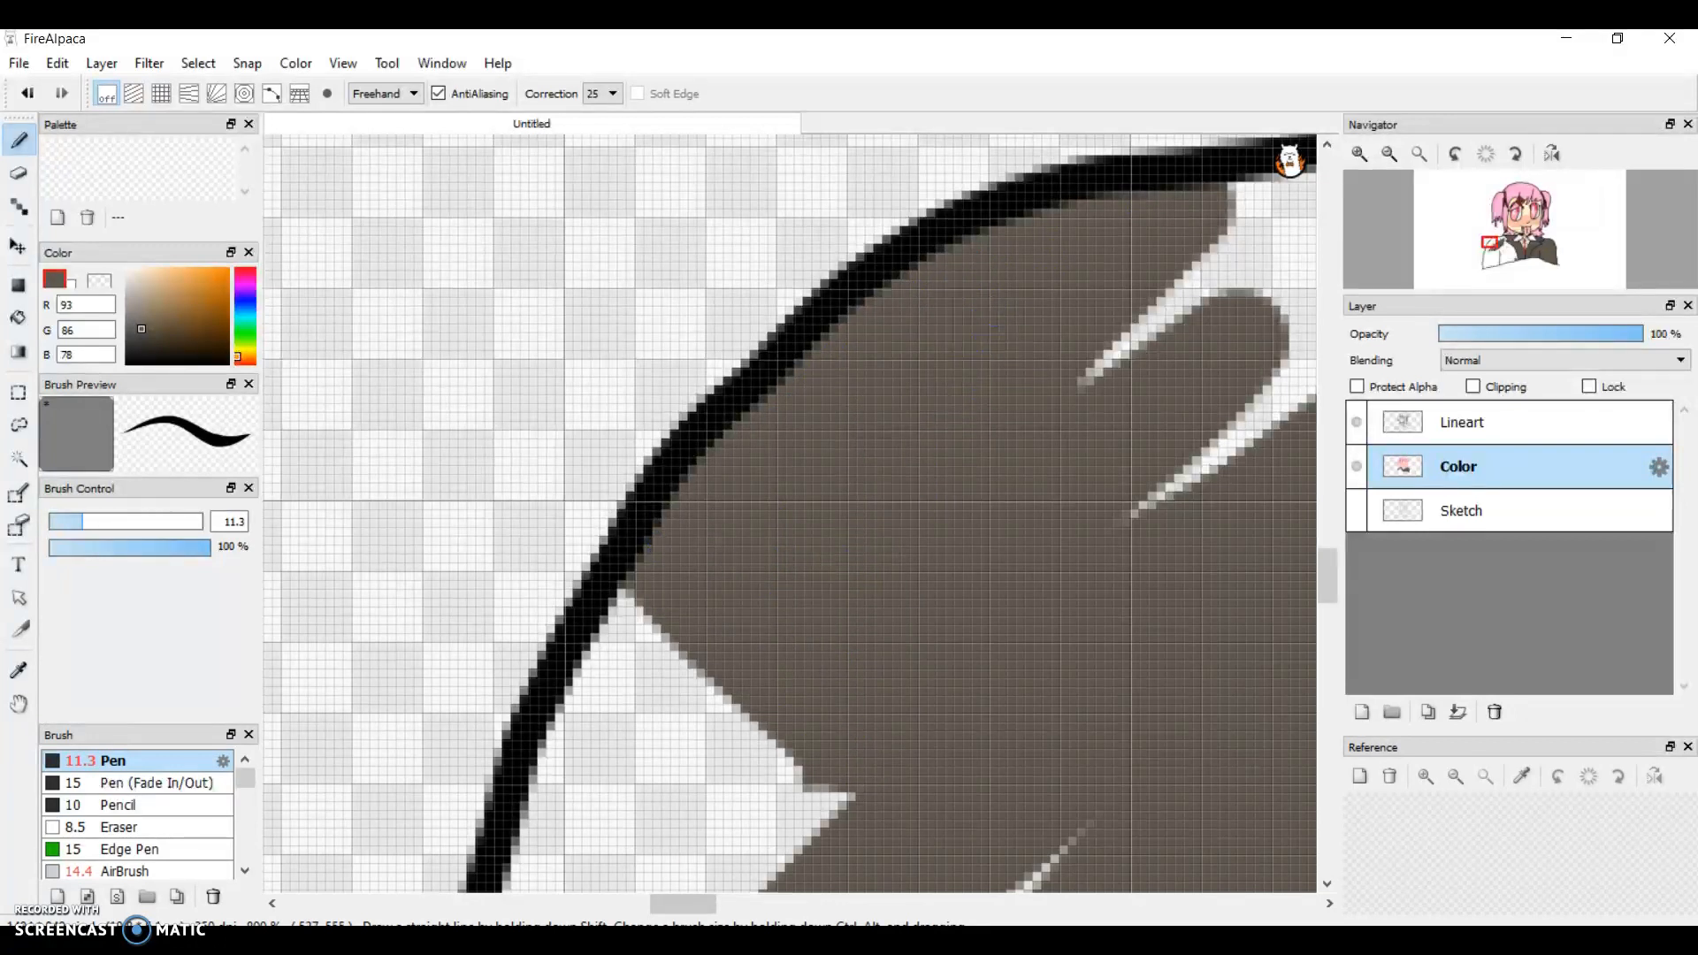
# Step: Fill the gaps under the left shoulder's top outline with grey-brown up to the vest seam, undoing the stroke that crosses the outline
pyautogui.moveTo(657, 909)
pyautogui.mouseDown()
pyautogui.moveTo(702, 899)
pyautogui.moveTo(675, 849)
pyautogui.mouseUp()
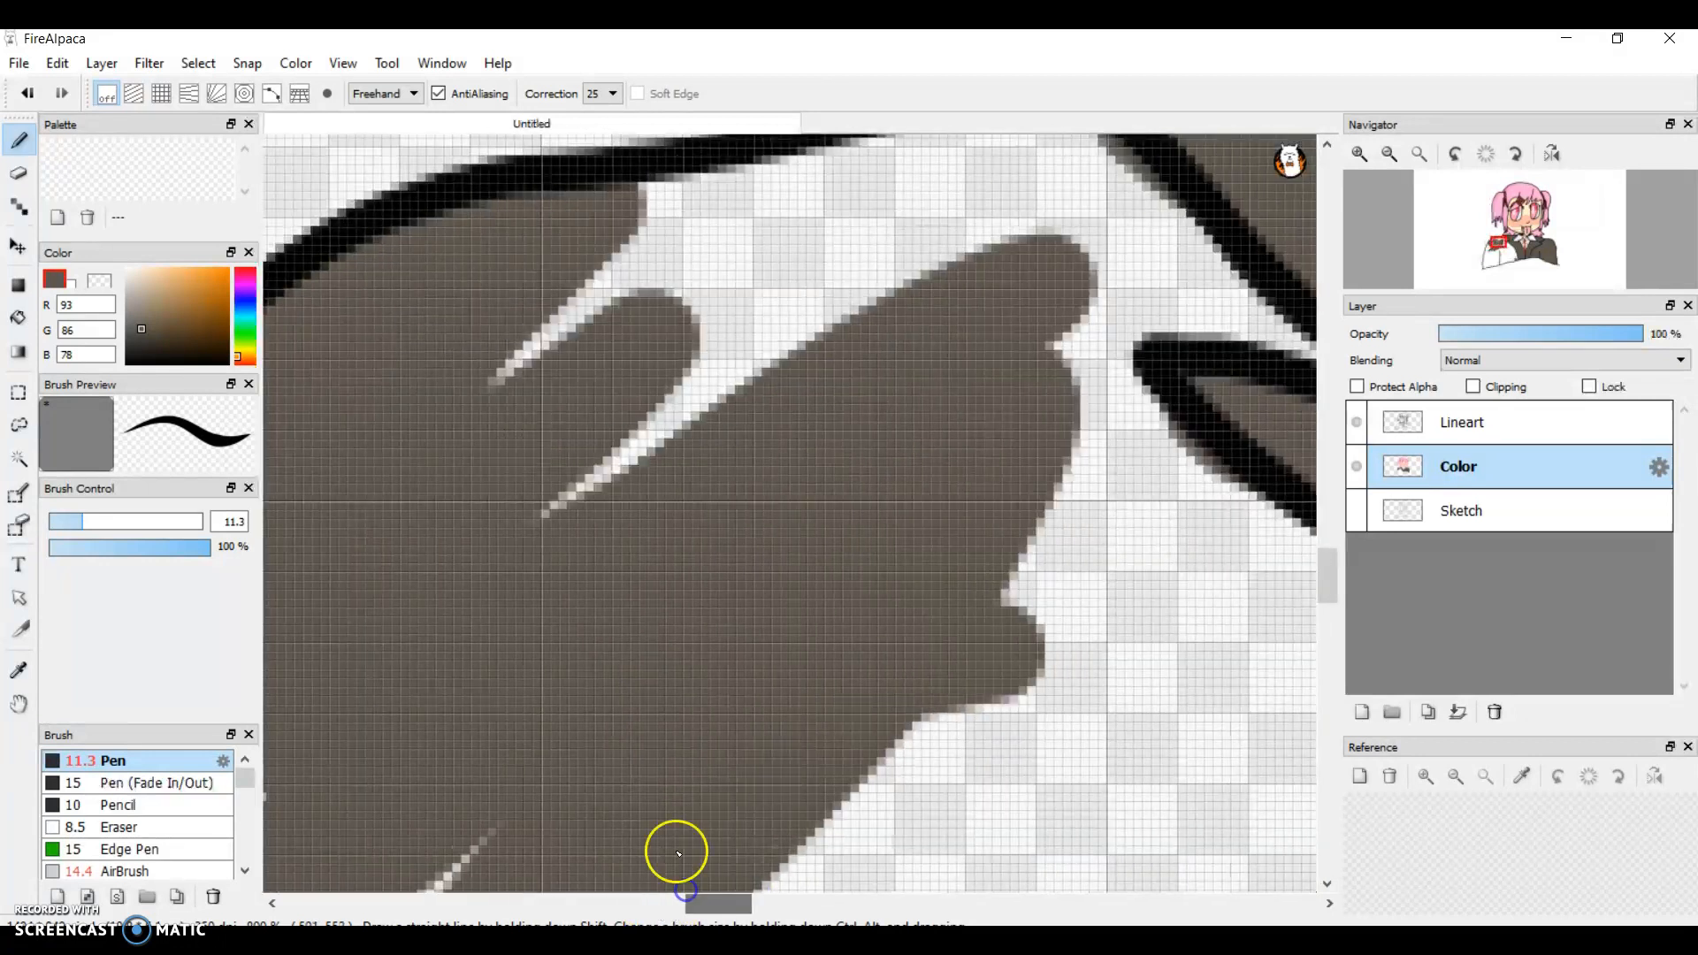
pyautogui.moveTo(1319, 572); pyautogui.dragTo(1319, 552)
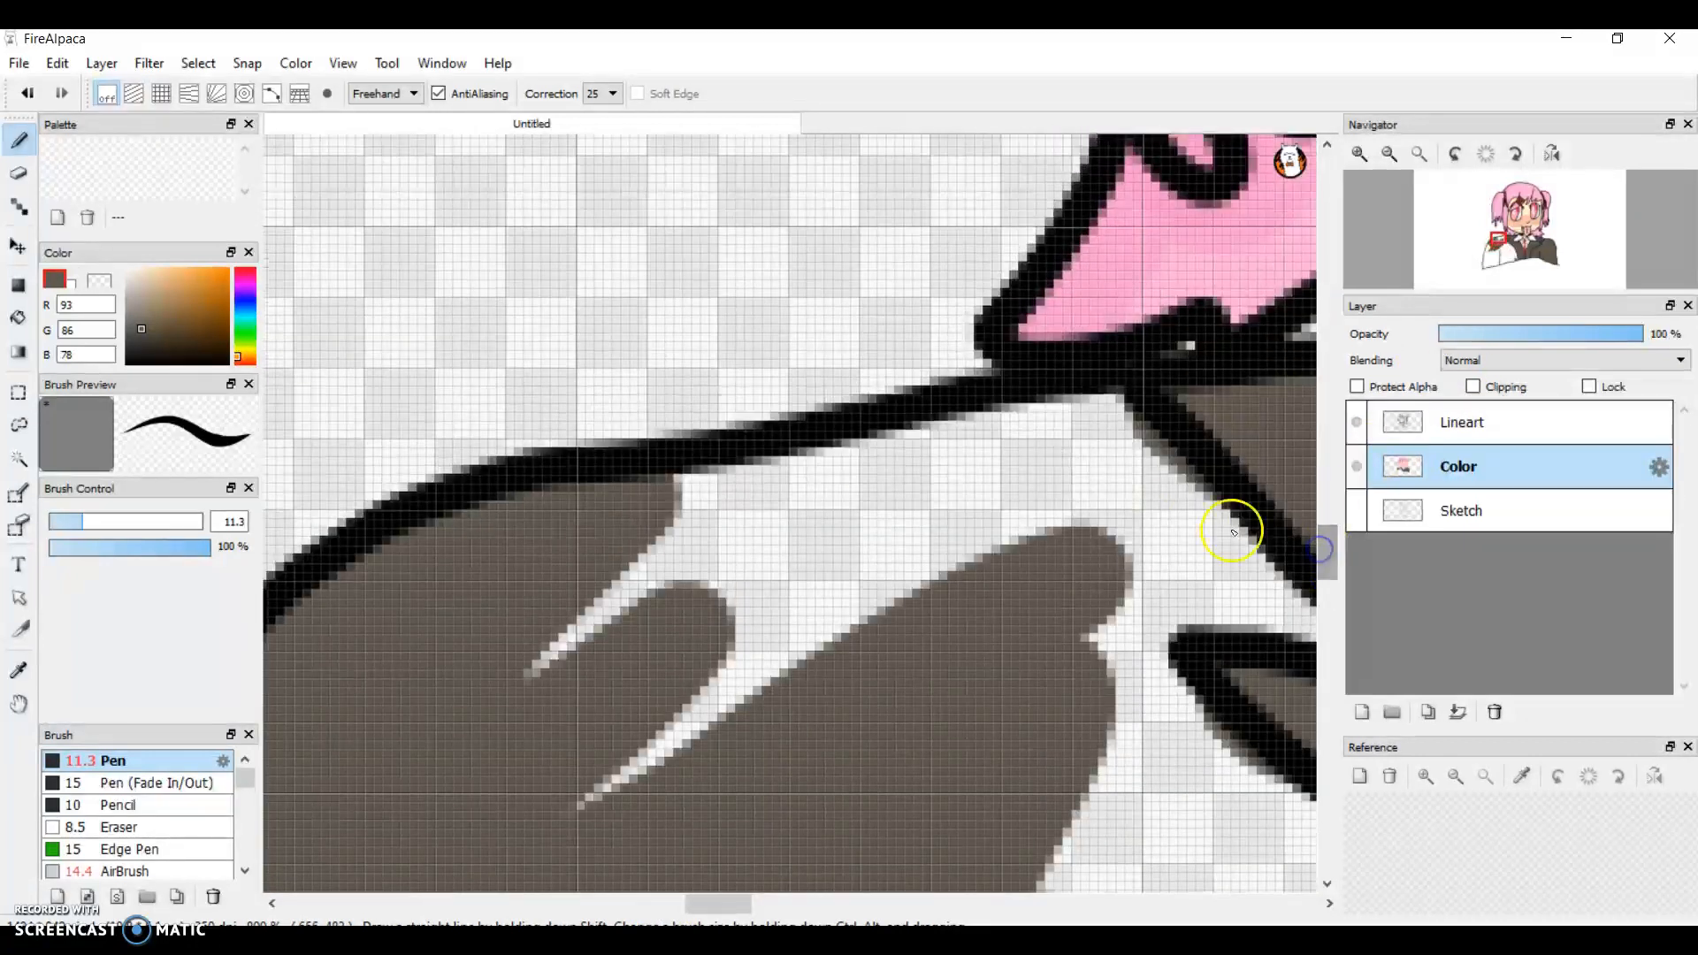
pyautogui.moveTo(577, 801)
pyautogui.mouseDown()
pyautogui.moveTo(666, 660)
pyautogui.moveTo(1018, 530)
pyautogui.moveTo(1170, 437)
pyautogui.moveTo(1125, 414)
pyautogui.moveTo(765, 492)
pyautogui.moveTo(616, 614)
pyautogui.moveTo(531, 736)
pyautogui.moveTo(770, 426)
pyautogui.moveTo(826, 428)
pyautogui.mouseUp()
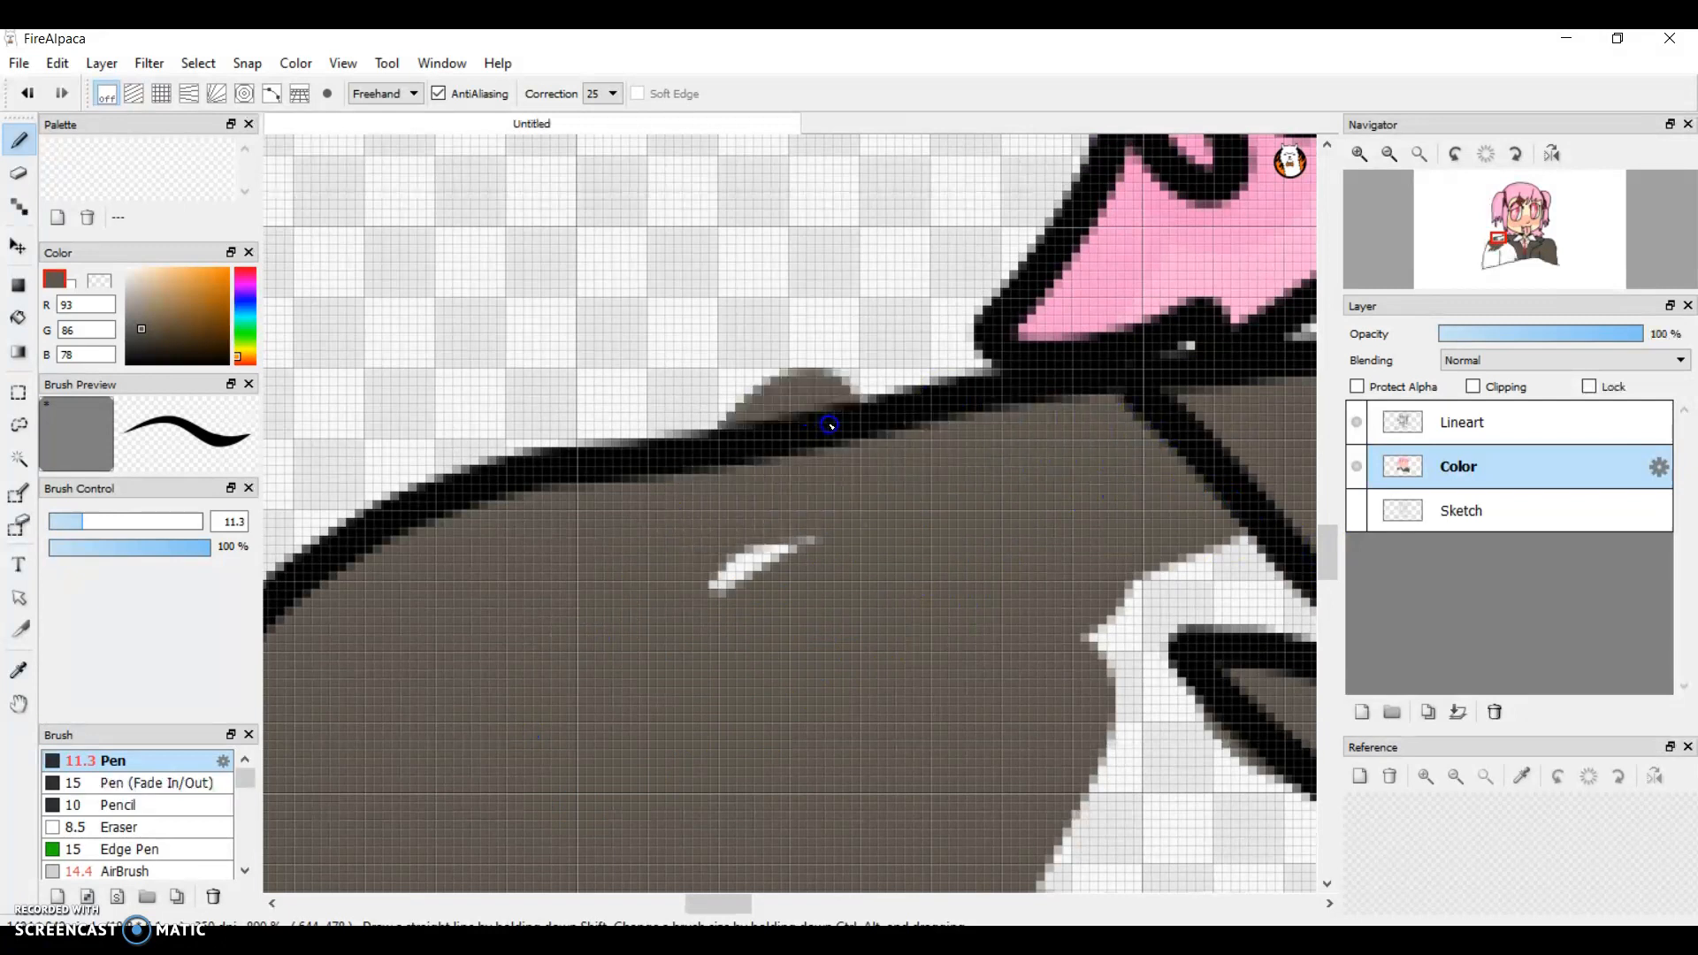
pyautogui.hotkey('ctrl', 'z')
pyautogui.moveTo(610, 669)
pyautogui.mouseDown()
pyautogui.moveTo(702, 520)
pyautogui.moveTo(762, 479)
pyautogui.moveTo(930, 437)
pyautogui.moveTo(1028, 461)
pyautogui.moveTo(1121, 445)
pyautogui.moveTo(1050, 429)
pyautogui.moveTo(851, 546)
pyautogui.moveTo(583, 814)
pyautogui.moveTo(1077, 539)
pyautogui.moveTo(1129, 548)
pyautogui.moveTo(879, 598)
pyautogui.moveTo(522, 816)
pyautogui.moveTo(701, 572)
pyautogui.mouseUp()
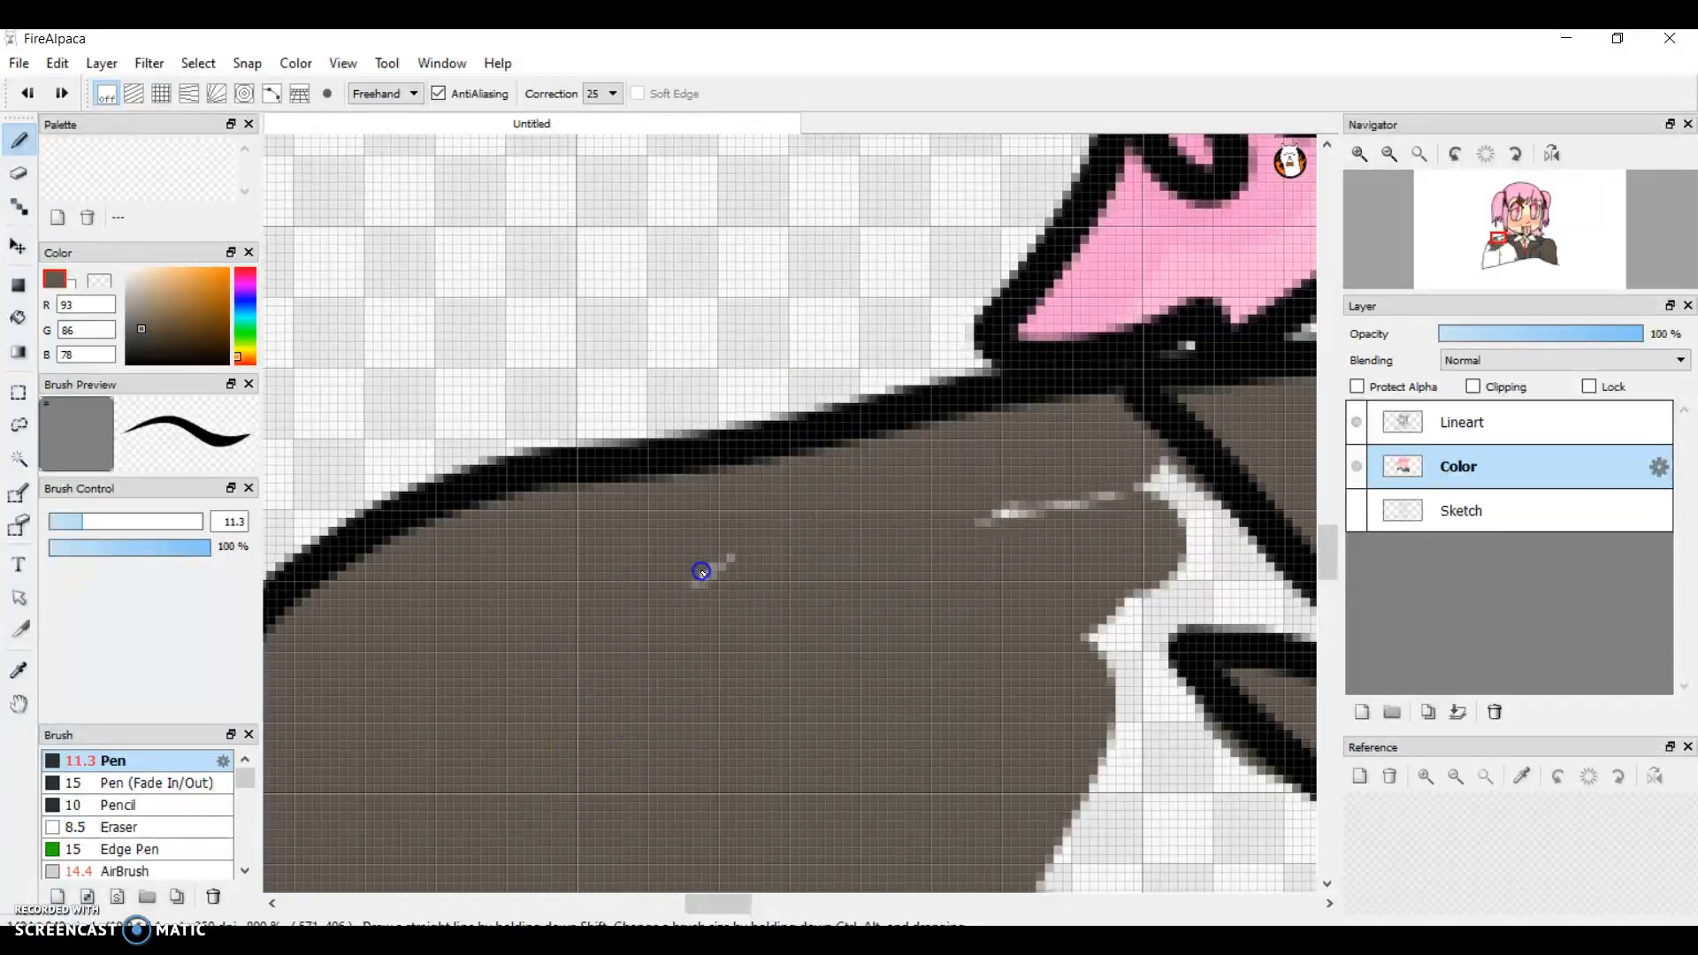
pyautogui.moveTo(1186, 529); pyautogui.dragTo(1142, 488)
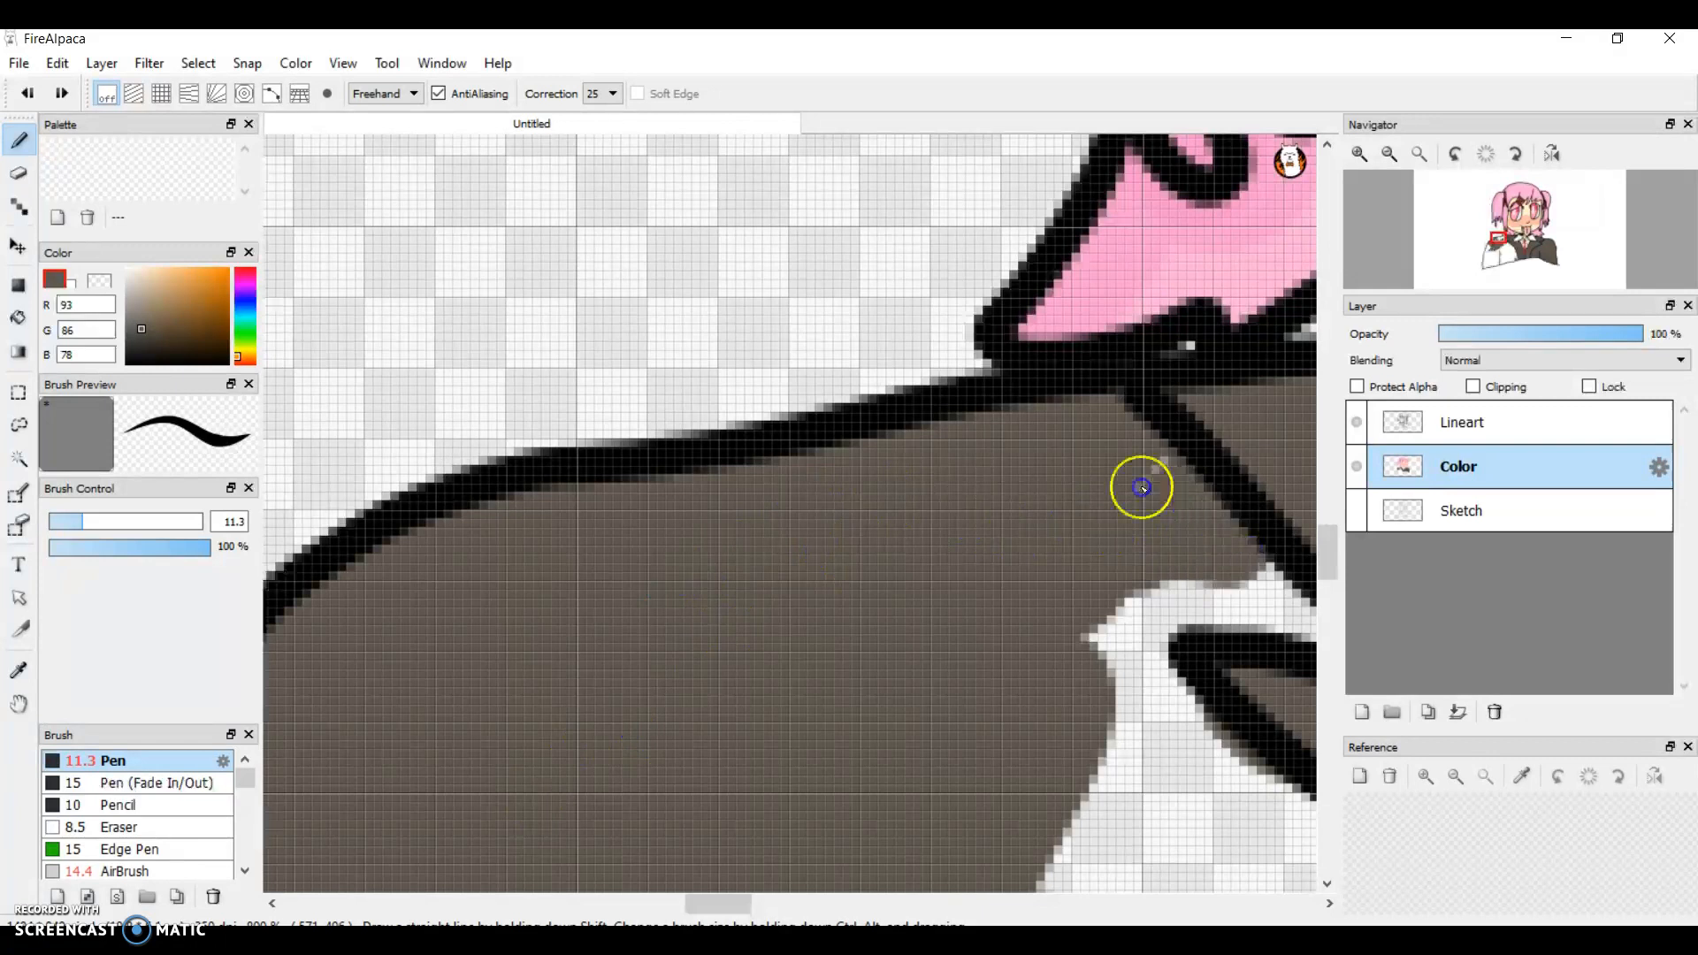
# Step: Fill the gap between the left sleeve and the pointed vest seam with grey-brown, around the tip of the zigzag line
pyautogui.click(772, 909)
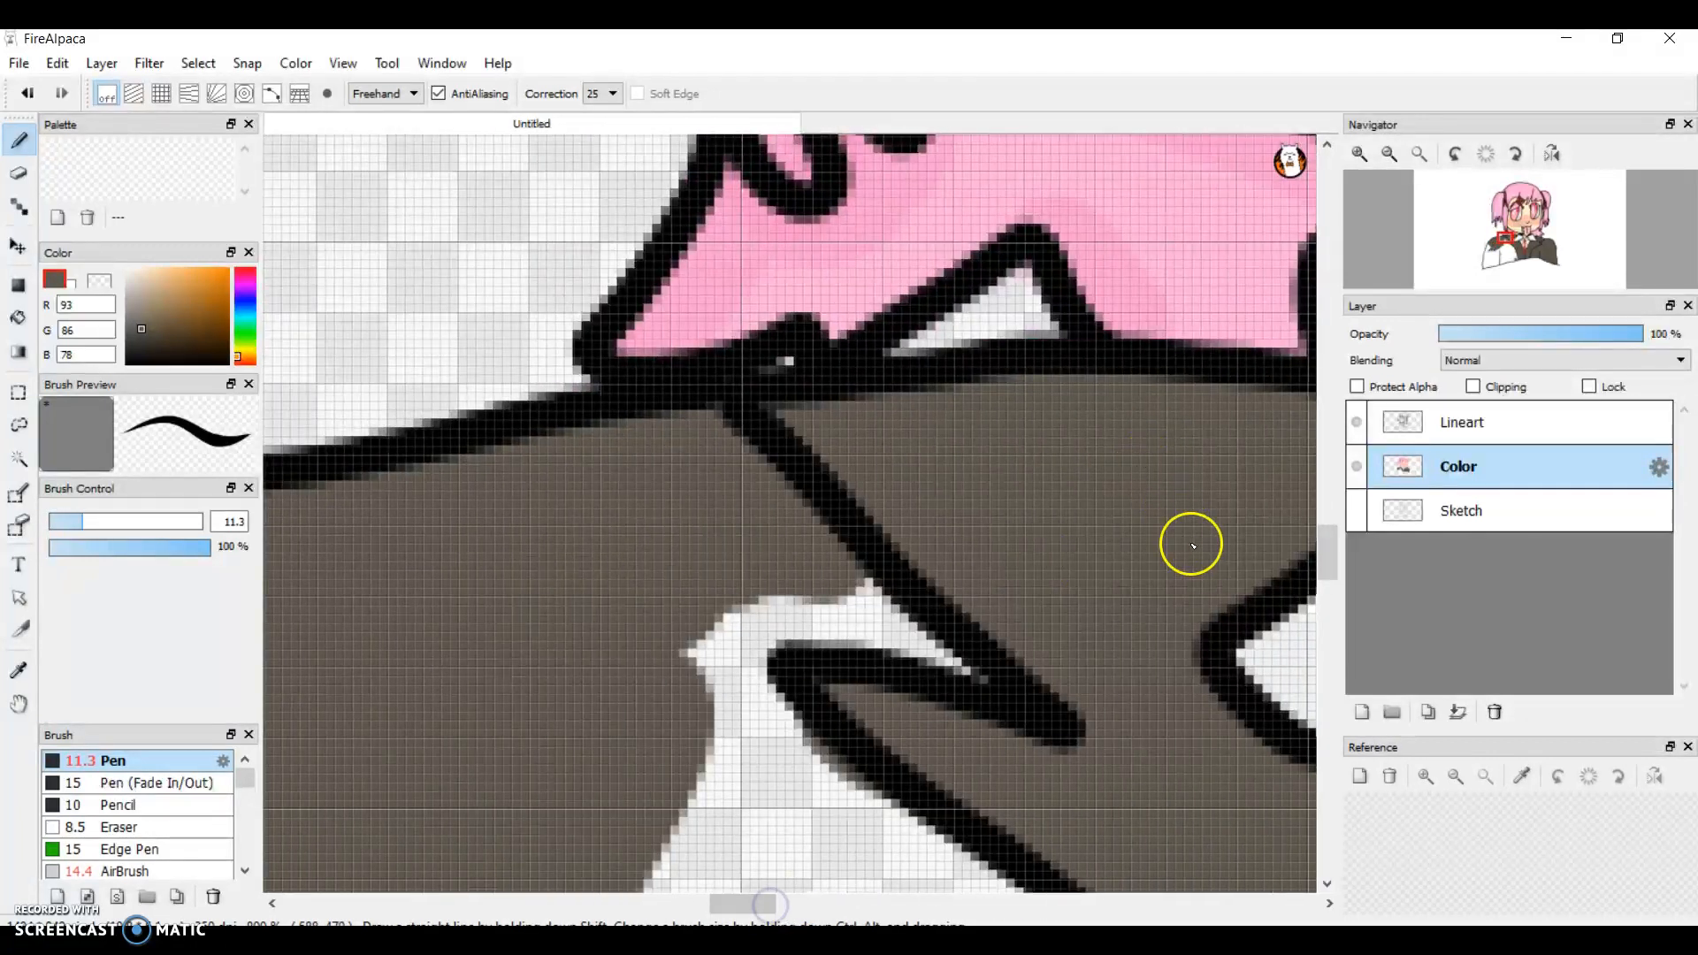
pyautogui.moveTo(1327, 542); pyautogui.dragTo(1326, 568)
pyautogui.moveTo(995, 343); pyautogui.dragTo(675, 167)
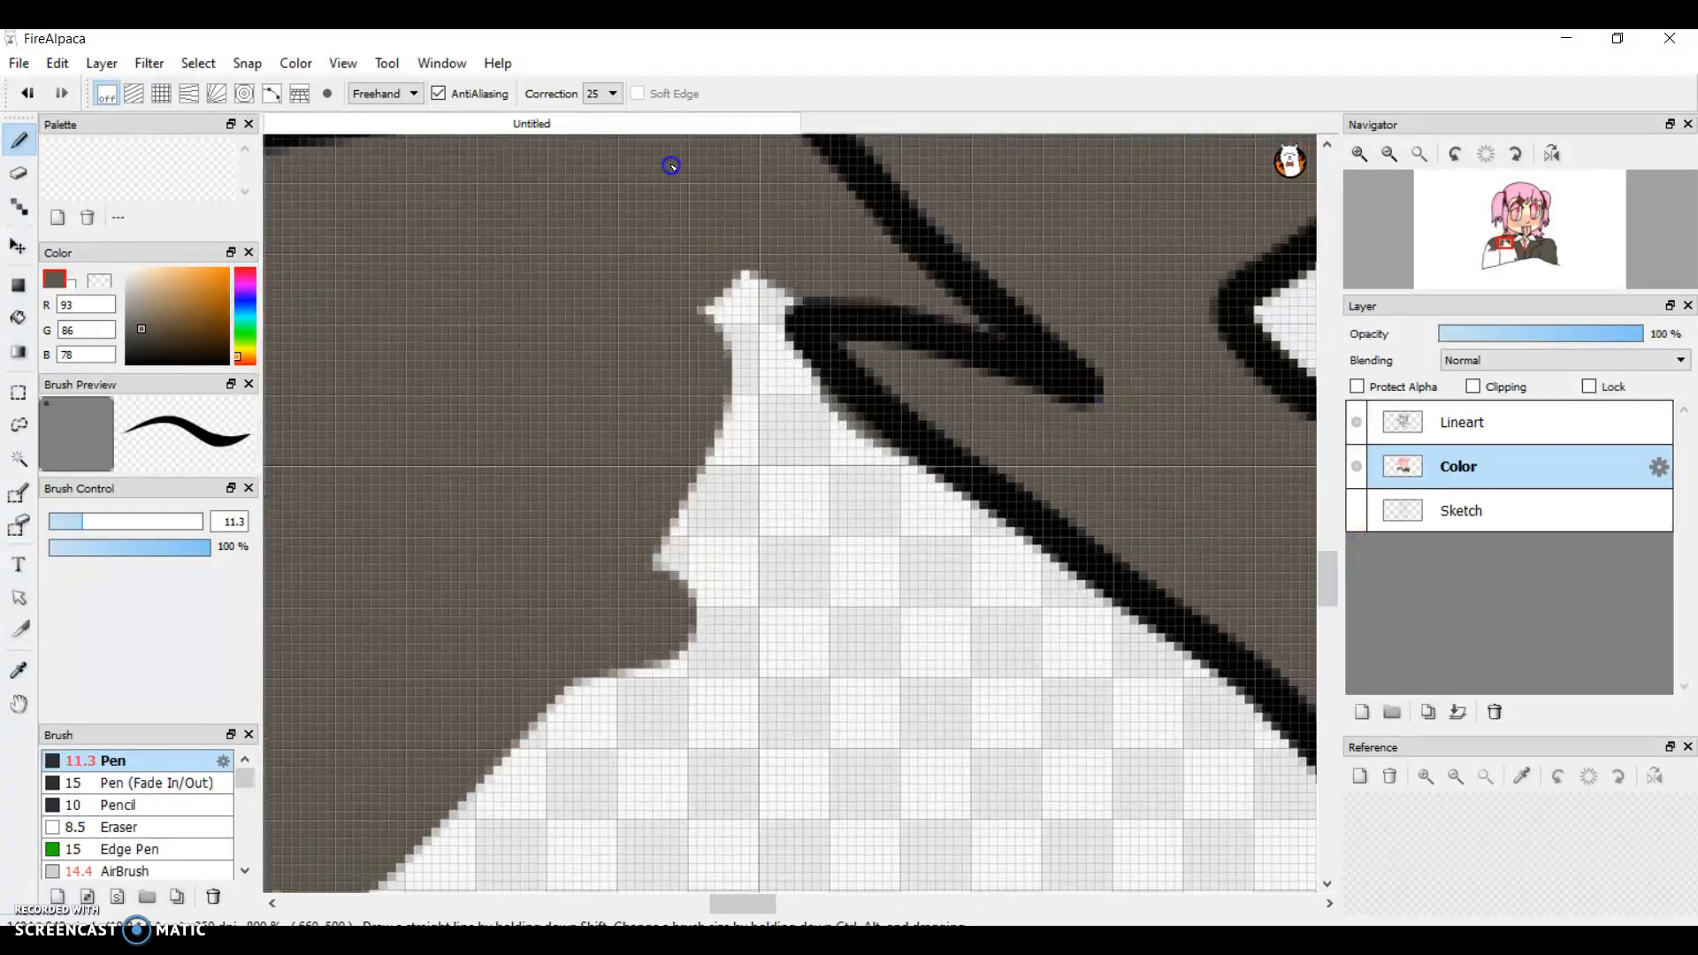
pyautogui.moveTo(819, 305); pyautogui.dragTo(599, 326)
pyautogui.moveTo(922, 360); pyautogui.dragTo(478, 539)
pyautogui.moveTo(862, 421)
pyautogui.mouseDown()
pyautogui.moveTo(716, 447)
pyautogui.moveTo(768, 387)
pyautogui.mouseUp()
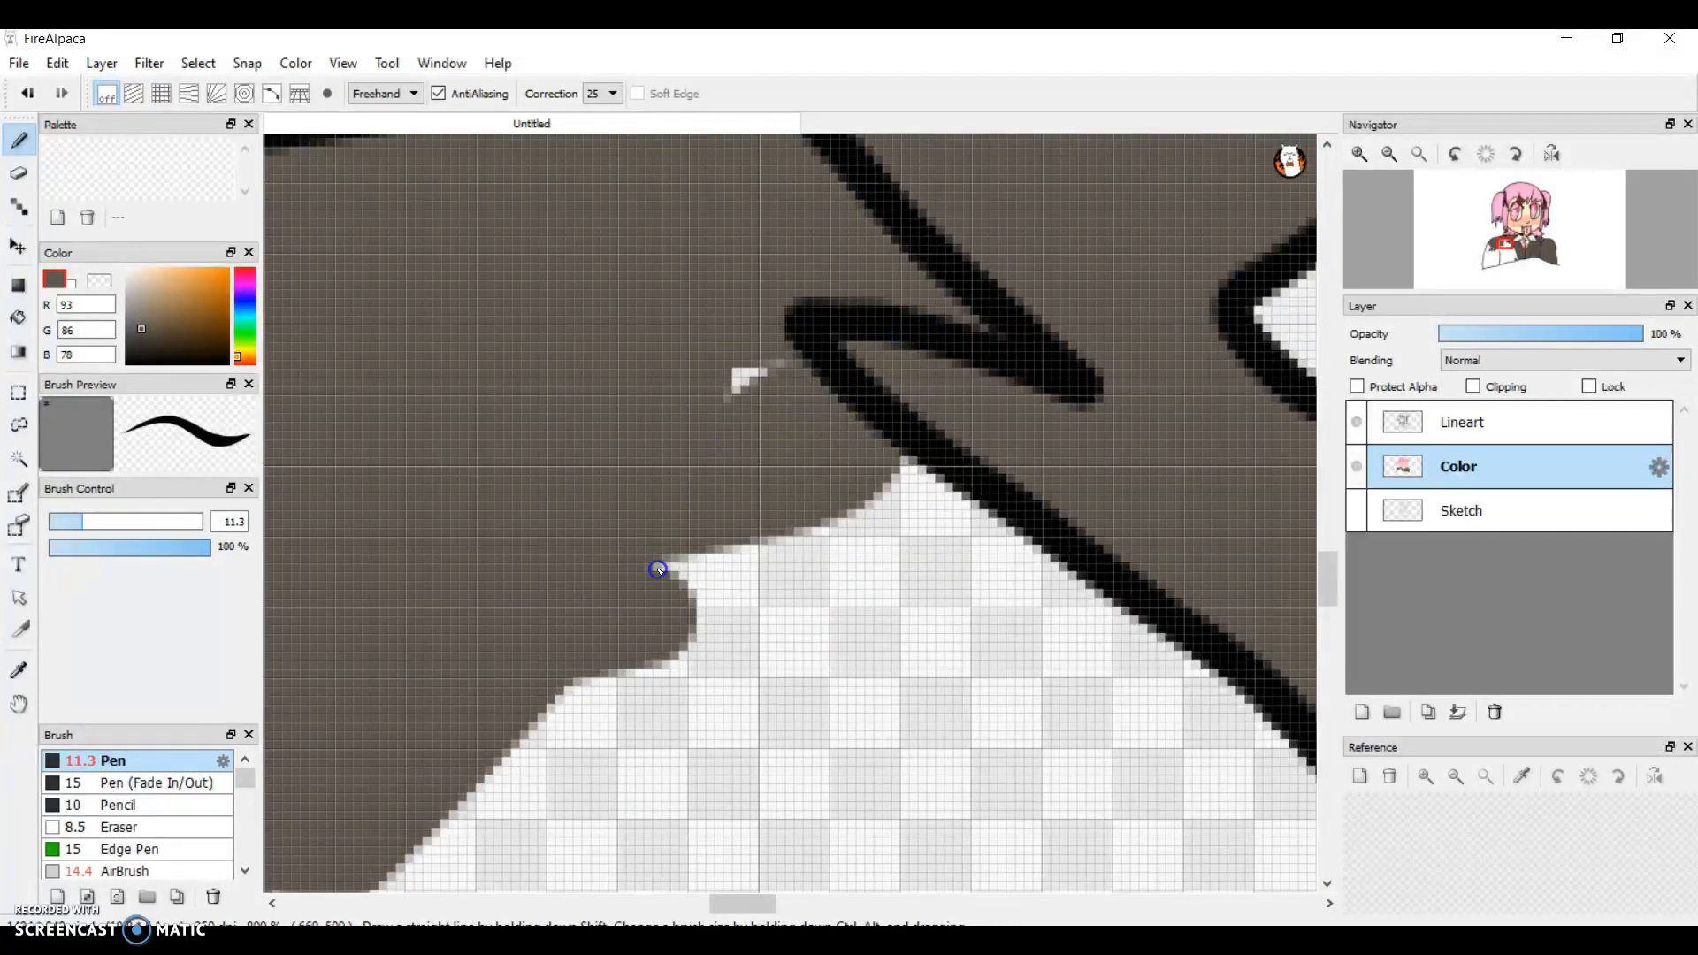
pyautogui.moveTo(676, 563)
pyautogui.mouseDown()
pyautogui.moveTo(1052, 550)
pyautogui.moveTo(1113, 588)
pyautogui.mouseUp()
# Step: Paint grey-brown down the left sleeve's outer outline past the elbow and fill the gaps inside it
pyautogui.moveTo(1335, 580)
pyautogui.mouseDown()
pyautogui.moveTo(1344, 639)
pyautogui.moveTo(1330, 624)
pyautogui.mouseUp()
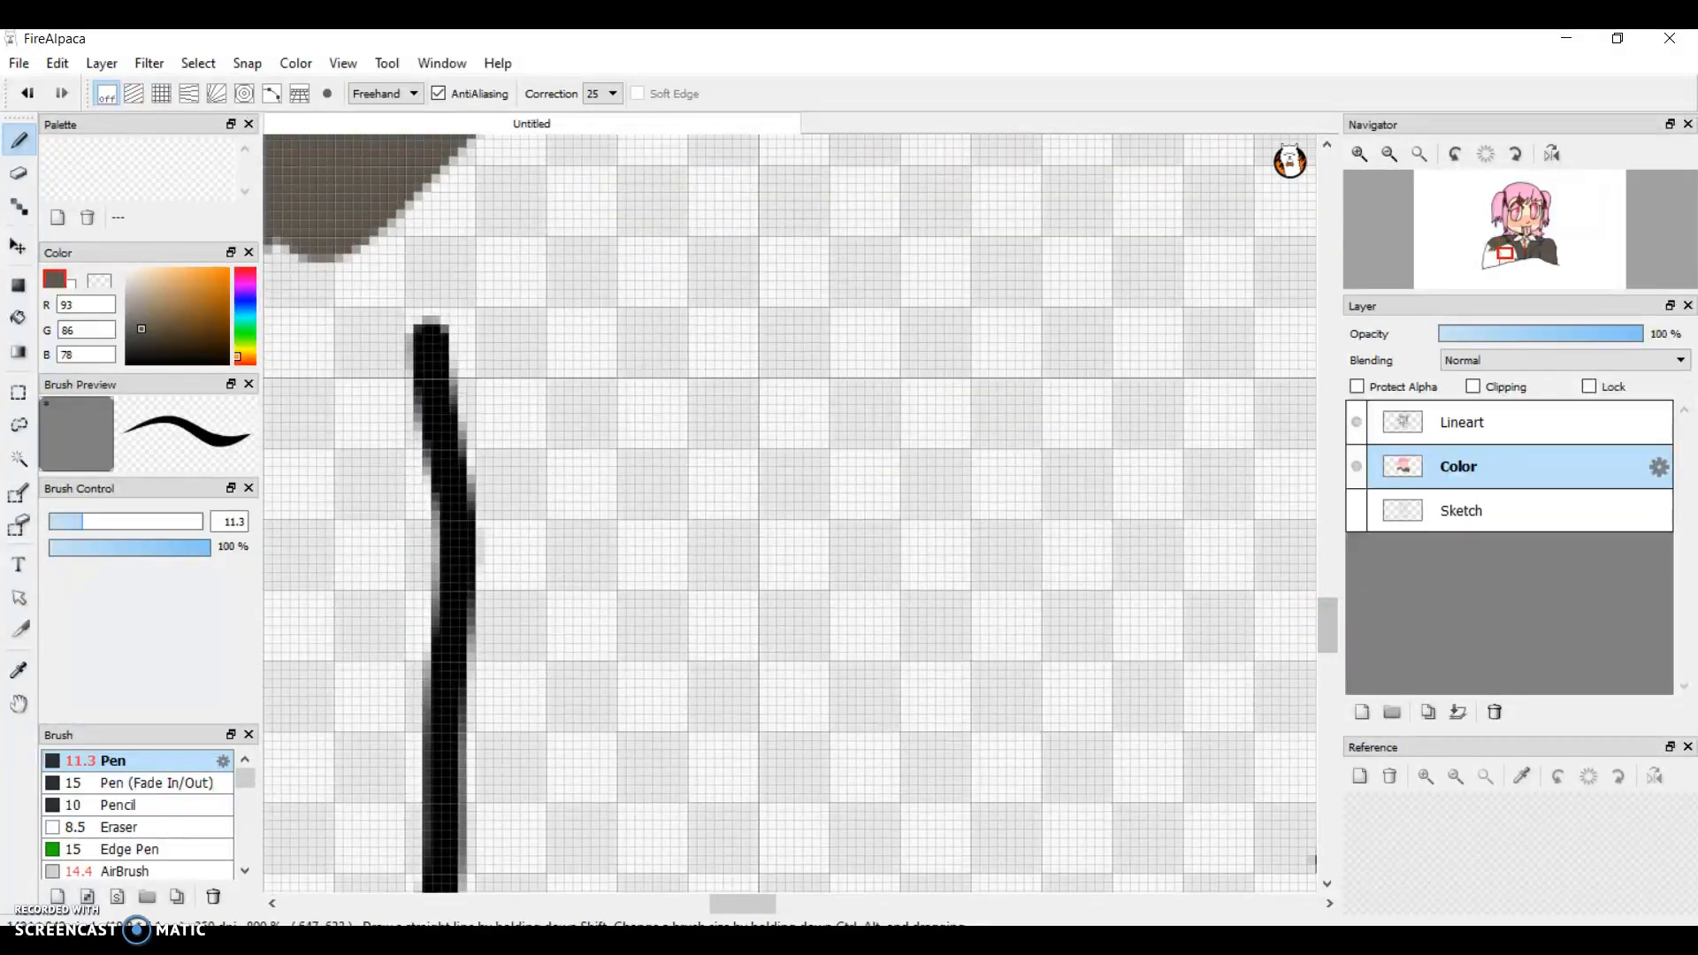
pyautogui.moveTo(743, 904); pyautogui.dragTo(669, 899)
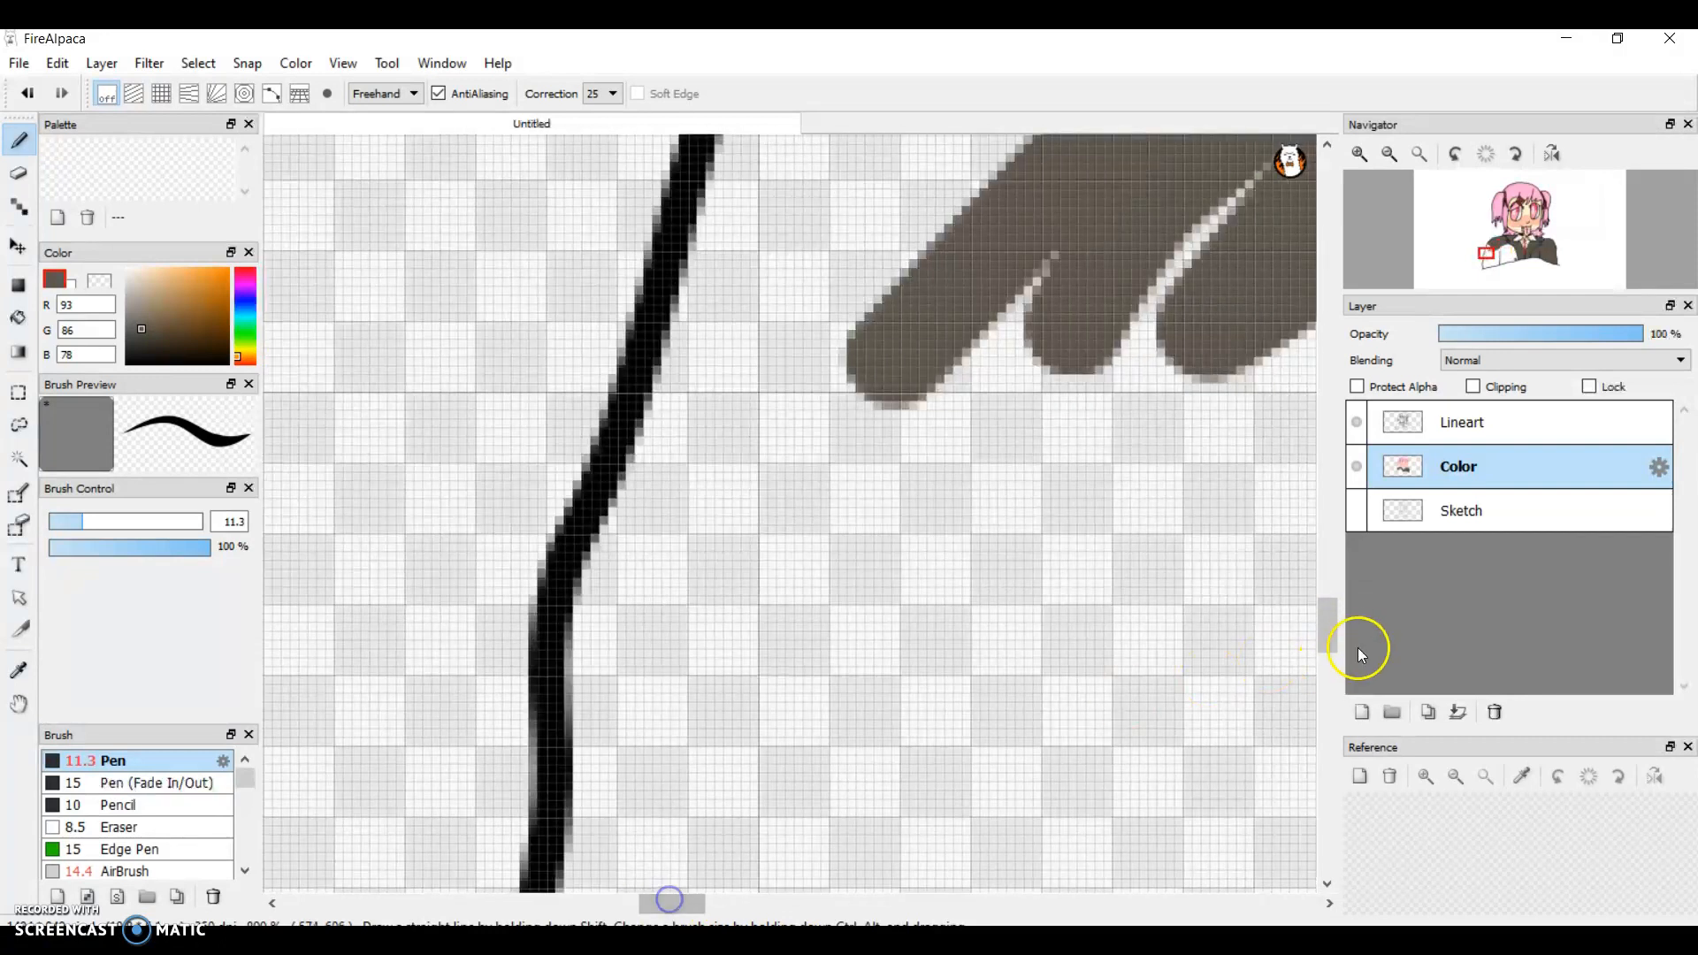
pyautogui.moveTo(1334, 614); pyautogui.dragTo(1334, 589)
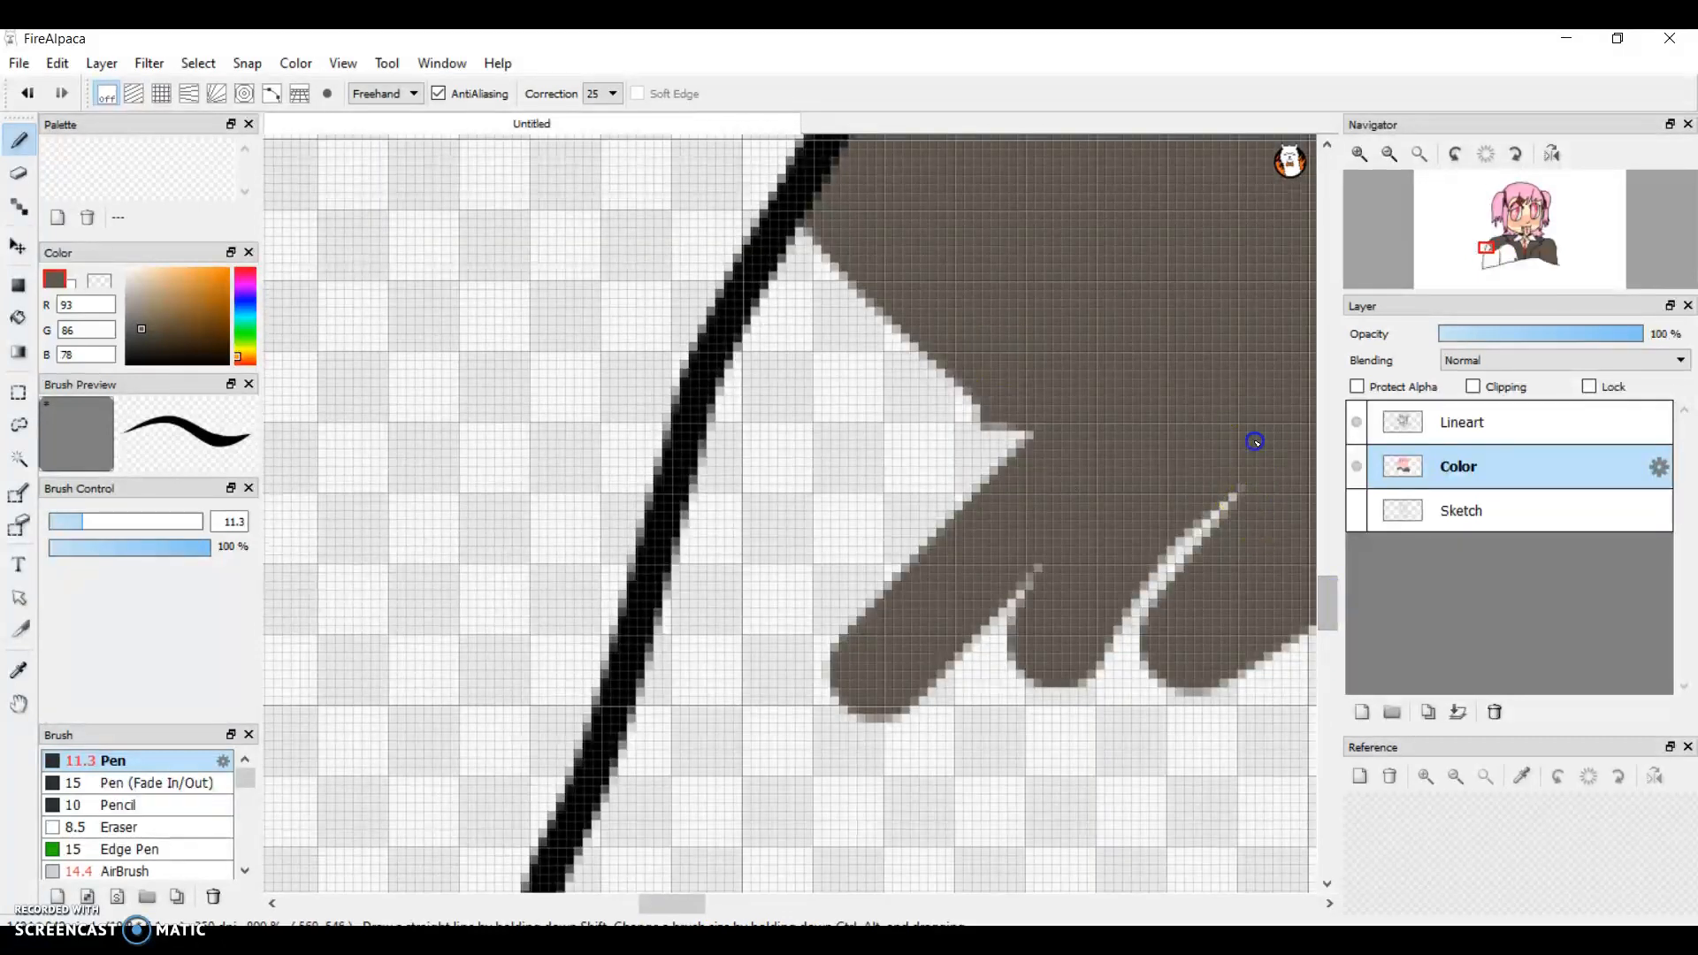
pyautogui.moveTo(1026, 619)
pyautogui.mouseDown()
pyautogui.moveTo(952, 690)
pyautogui.moveTo(822, 713)
pyautogui.moveTo(964, 443)
pyautogui.moveTo(1050, 330)
pyautogui.moveTo(967, 474)
pyautogui.moveTo(773, 625)
pyautogui.moveTo(888, 425)
pyautogui.moveTo(766, 549)
pyautogui.moveTo(864, 304)
pyautogui.moveTo(702, 576)
pyautogui.moveTo(761, 345)
pyautogui.moveTo(831, 270)
pyautogui.mouseUp()
pyautogui.moveTo(1334, 577)
pyautogui.mouseDown()
pyautogui.moveTo(1332, 627)
pyautogui.moveTo(1318, 601)
pyautogui.mouseUp()
pyautogui.moveTo(1127, 393)
pyautogui.mouseDown()
pyautogui.moveTo(1103, 368)
pyautogui.moveTo(944, 861)
pyautogui.moveTo(702, 778)
pyautogui.moveTo(617, 721)
pyautogui.moveTo(589, 660)
pyautogui.moveTo(600, 595)
pyautogui.moveTo(664, 478)
pyautogui.moveTo(716, 439)
pyautogui.moveTo(648, 469)
pyautogui.moveTo(694, 327)
pyautogui.moveTo(763, 287)
pyautogui.moveTo(979, 504)
pyautogui.moveTo(1056, 425)
pyautogui.mouseUp()
pyautogui.moveTo(918, 437)
pyautogui.mouseDown()
pyautogui.moveTo(844, 519)
pyautogui.moveTo(686, 463)
pyautogui.mouseUp()
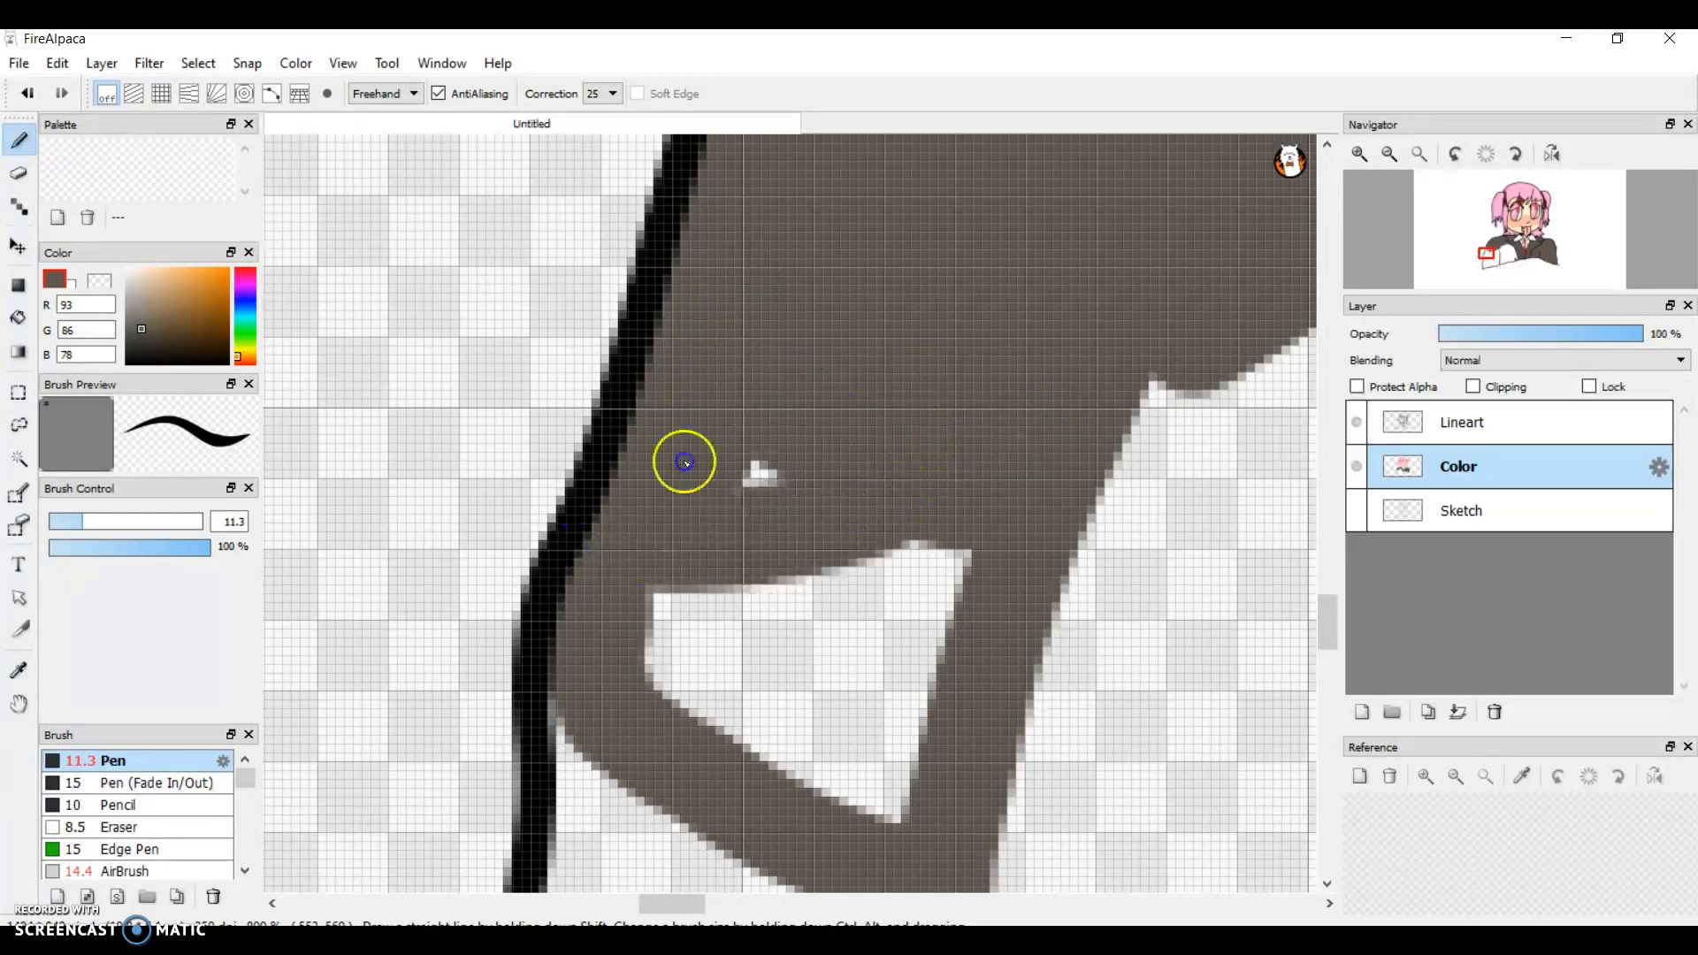
pyautogui.moveTo(797, 439)
pyautogui.mouseDown()
pyautogui.moveTo(717, 694)
pyautogui.moveTo(690, 679)
pyautogui.moveTo(876, 784)
pyautogui.moveTo(948, 690)
pyautogui.moveTo(929, 505)
pyautogui.moveTo(573, 575)
pyautogui.mouseUp()
pyautogui.moveTo(730, 614)
pyautogui.mouseDown()
pyautogui.moveTo(895, 652)
pyautogui.moveTo(875, 675)
pyautogui.moveTo(783, 612)
pyautogui.mouseUp()
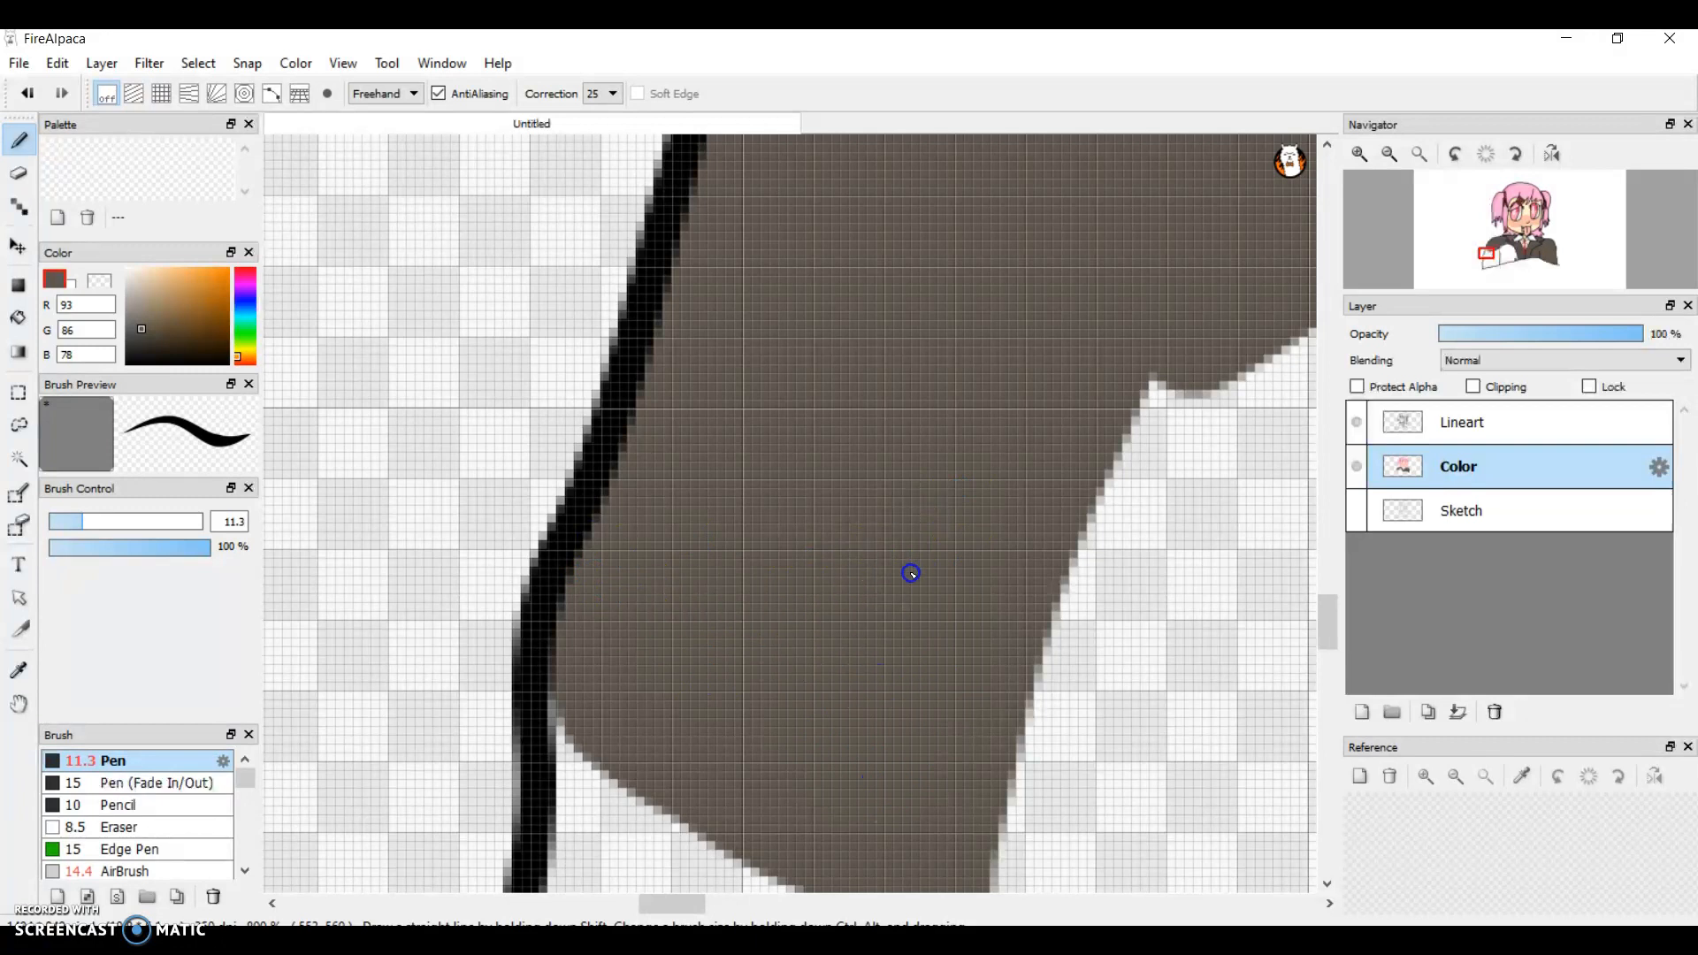
# Step: Extend the grey-brown across the middle of the left sleeve to its inner line and fill the enclosed gap
pyautogui.moveTo(672, 909); pyautogui.dragTo(710, 911)
pyautogui.moveTo(842, 257)
pyautogui.mouseDown()
pyautogui.moveTo(914, 576)
pyautogui.moveTo(892, 698)
pyautogui.moveTo(545, 720)
pyautogui.moveTo(240, 667)
pyautogui.mouseUp()
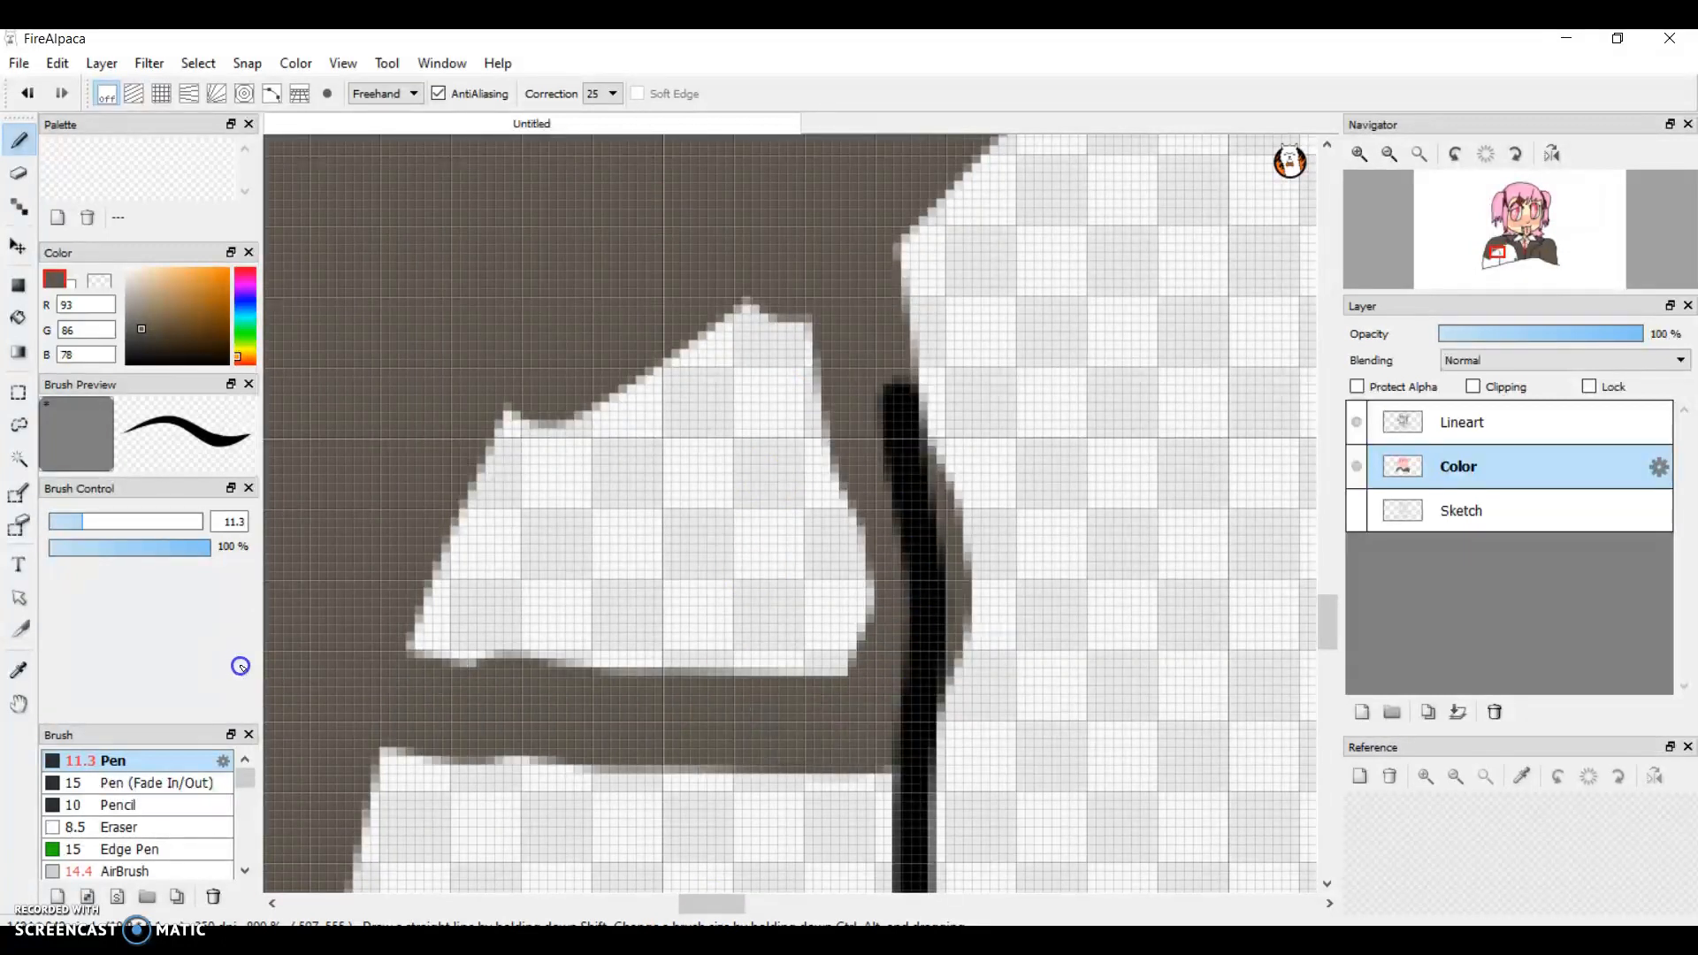
pyautogui.moveTo(354, 640)
pyautogui.mouseDown()
pyautogui.moveTo(534, 372)
pyautogui.moveTo(428, 633)
pyautogui.moveTo(633, 304)
pyautogui.moveTo(406, 698)
pyautogui.moveTo(645, 284)
pyautogui.moveTo(621, 398)
pyautogui.moveTo(513, 663)
pyautogui.moveTo(781, 246)
pyautogui.moveTo(864, 486)
pyautogui.moveTo(861, 644)
pyautogui.moveTo(460, 679)
pyautogui.moveTo(709, 629)
pyautogui.moveTo(648, 652)
pyautogui.moveTo(751, 392)
pyautogui.moveTo(808, 443)
pyautogui.moveTo(826, 691)
pyautogui.mouseUp()
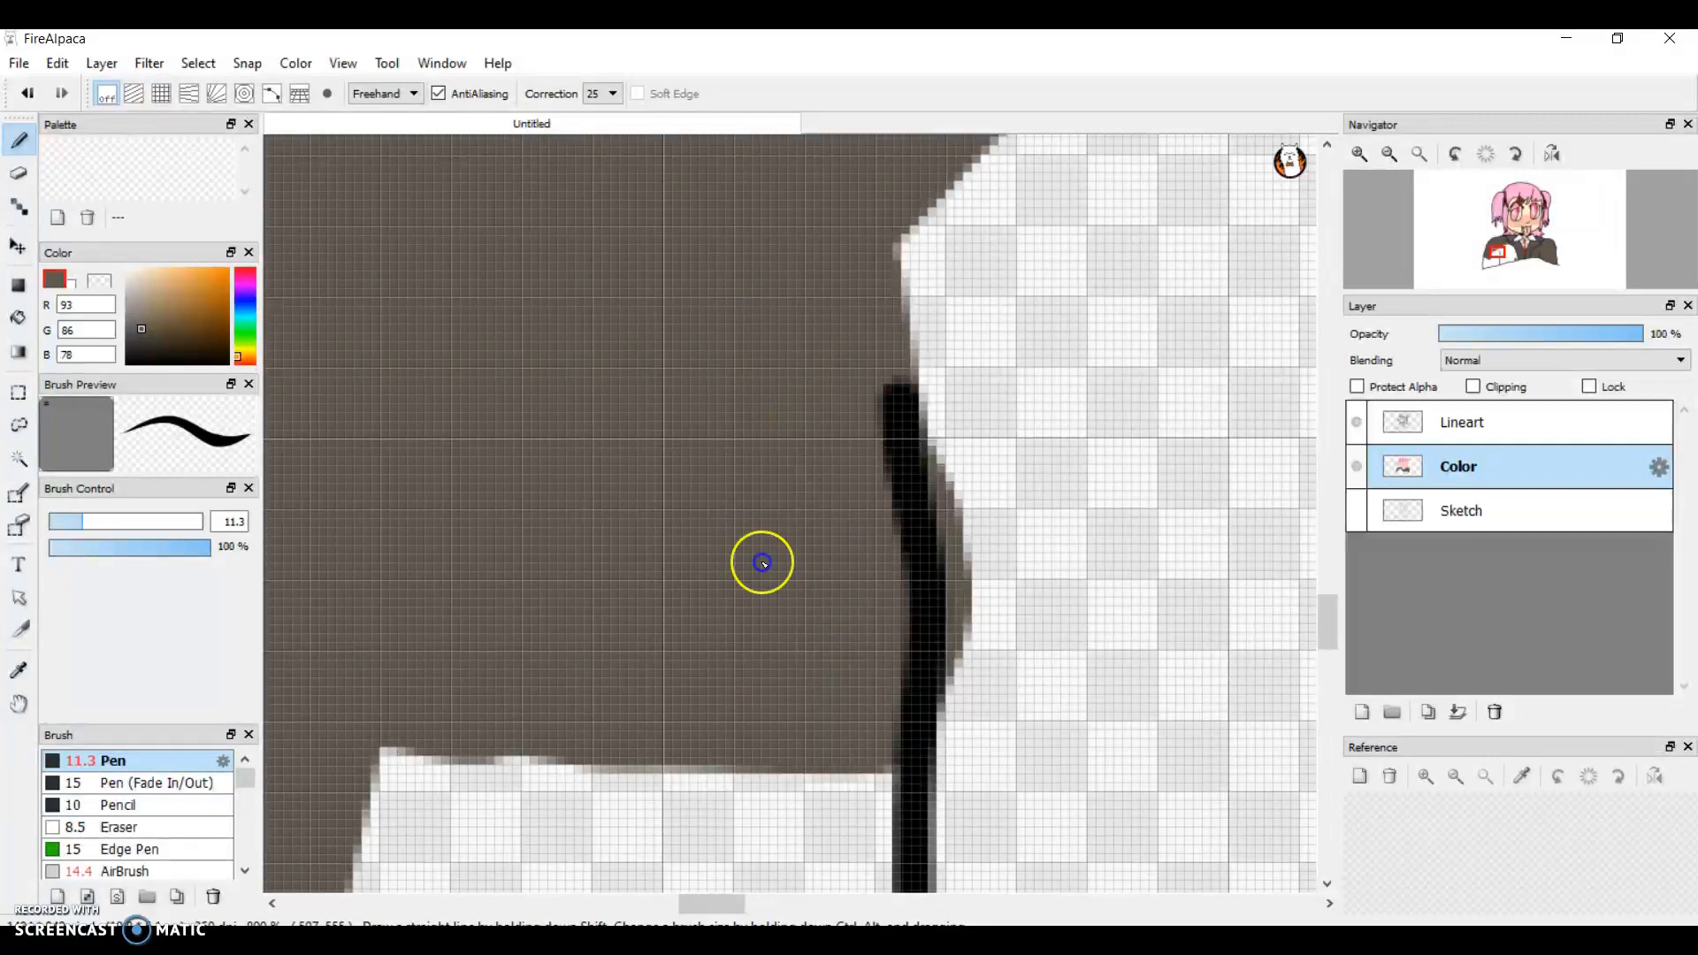
# Step: Continue the grey-brown fill down the left sleeve's inner line below the middle section
pyautogui.moveTo(1328, 612); pyautogui.dragTo(1335, 629)
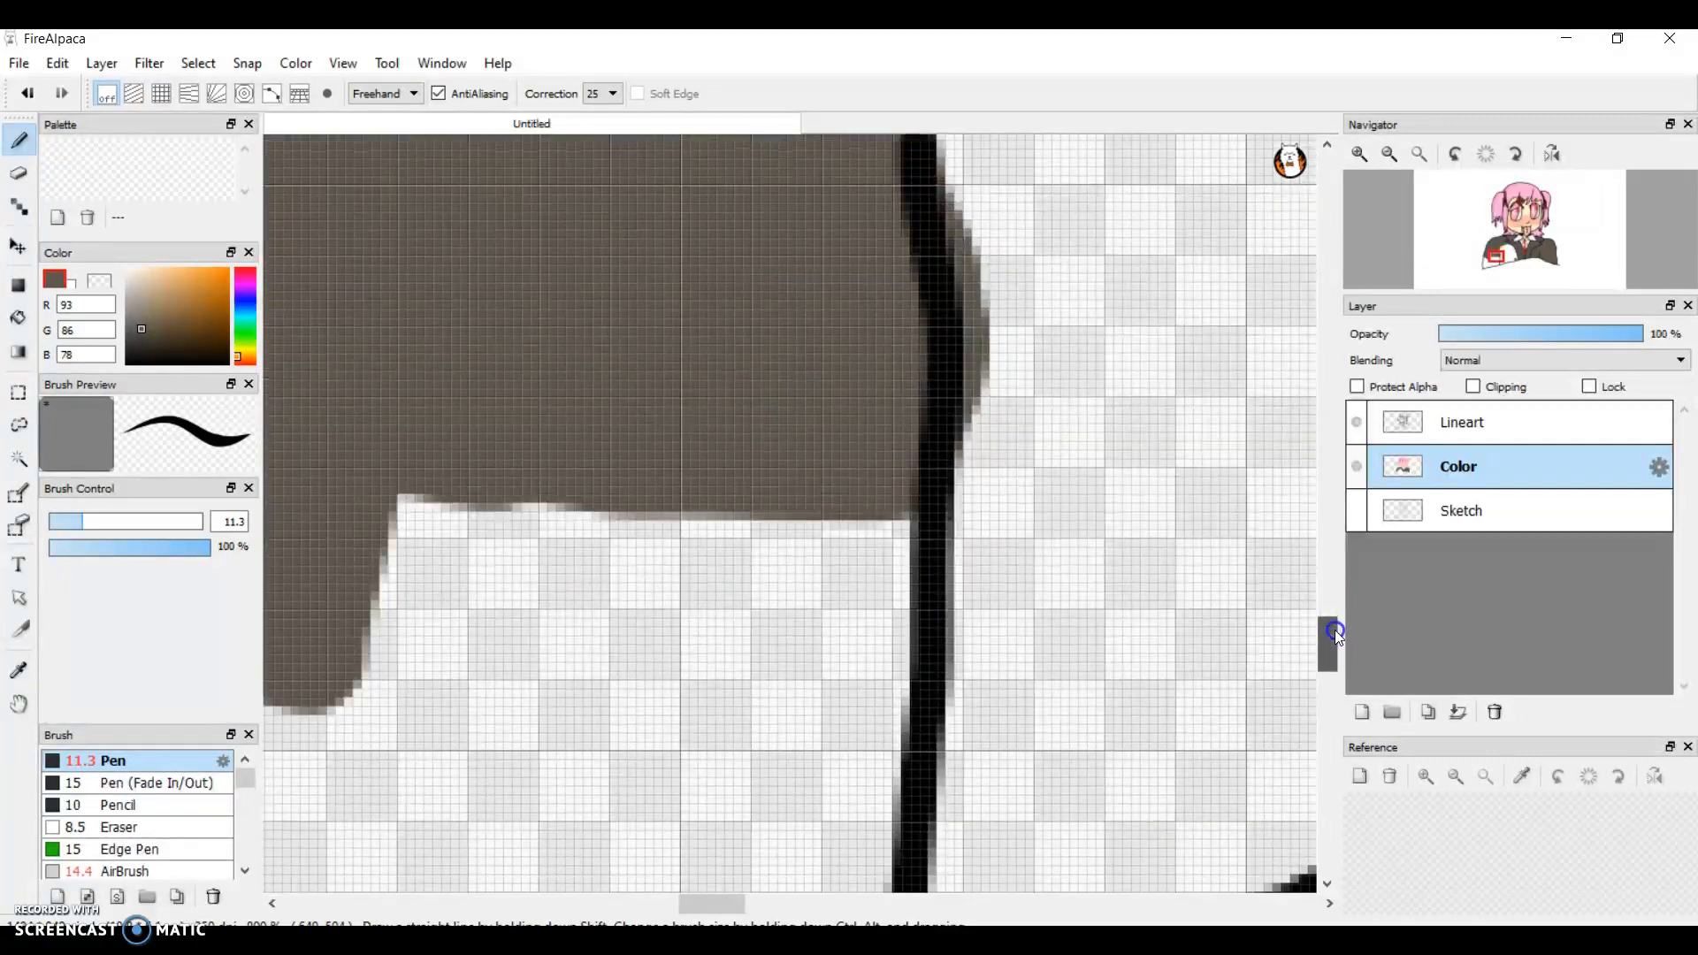
pyautogui.click(711, 906)
pyautogui.moveTo(710, 911)
pyautogui.mouseDown()
pyautogui.moveTo(686, 909)
pyautogui.moveTo(702, 909)
pyautogui.mouseUp()
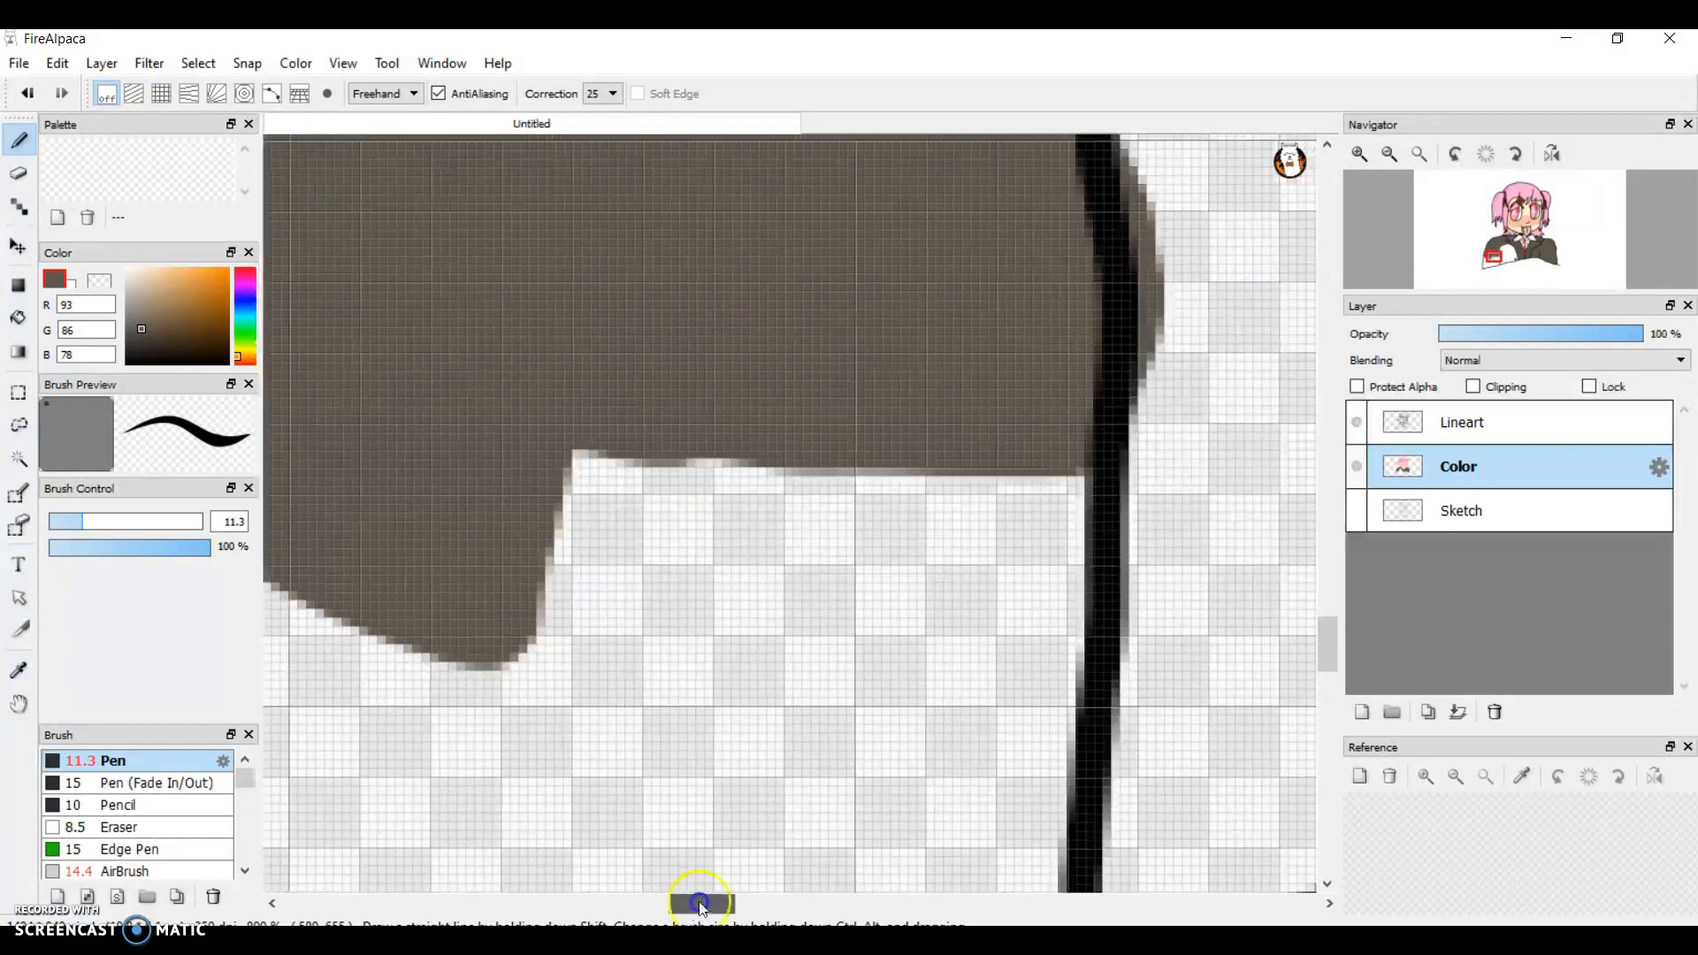
pyautogui.moveTo(492, 578)
pyautogui.mouseDown()
pyautogui.moveTo(652, 667)
pyautogui.moveTo(944, 690)
pyautogui.moveTo(424, 645)
pyautogui.moveTo(634, 325)
pyautogui.moveTo(739, 303)
pyautogui.moveTo(751, 409)
pyautogui.moveTo(826, 474)
pyautogui.moveTo(787, 572)
pyautogui.moveTo(868, 481)
pyautogui.moveTo(807, 611)
pyautogui.moveTo(857, 634)
pyautogui.moveTo(955, 600)
pyautogui.moveTo(1001, 508)
pyautogui.moveTo(902, 751)
pyautogui.moveTo(956, 746)
pyautogui.moveTo(986, 782)
pyautogui.moveTo(943, 775)
pyautogui.mouseUp()
# Step: Paint grey-brown down the left sleeve's lower outer outline and fill the triangular gap beside it
pyautogui.moveTo(697, 904); pyautogui.dragTo(682, 904)
pyautogui.moveTo(1328, 633); pyautogui.dragTo(1323, 639)
pyautogui.moveTo(325, 248)
pyautogui.mouseDown()
pyautogui.moveTo(341, 305)
pyautogui.moveTo(315, 557)
pyautogui.moveTo(349, 704)
pyautogui.mouseUp()
pyautogui.moveTo(453, 700)
pyautogui.mouseDown()
pyautogui.moveTo(761, 599)
pyautogui.moveTo(504, 311)
pyautogui.moveTo(337, 576)
pyautogui.moveTo(413, 306)
pyautogui.mouseUp()
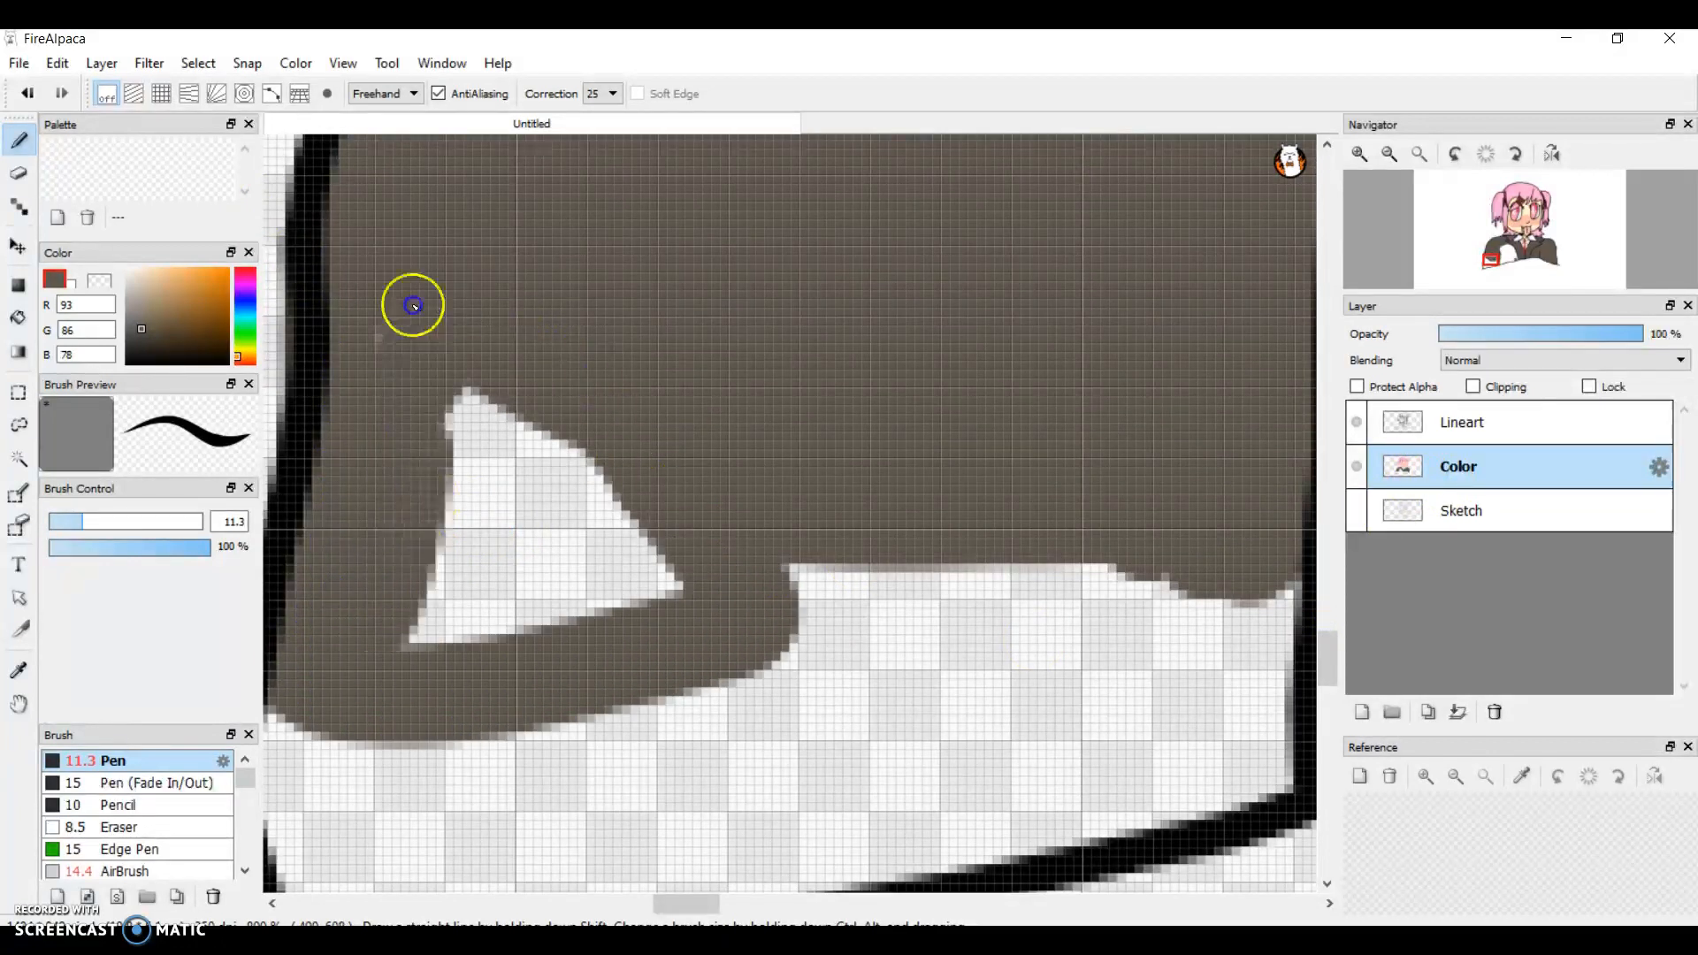
pyautogui.moveTo(451, 502)
pyautogui.mouseDown()
pyautogui.moveTo(614, 549)
pyautogui.moveTo(416, 606)
pyautogui.mouseUp()
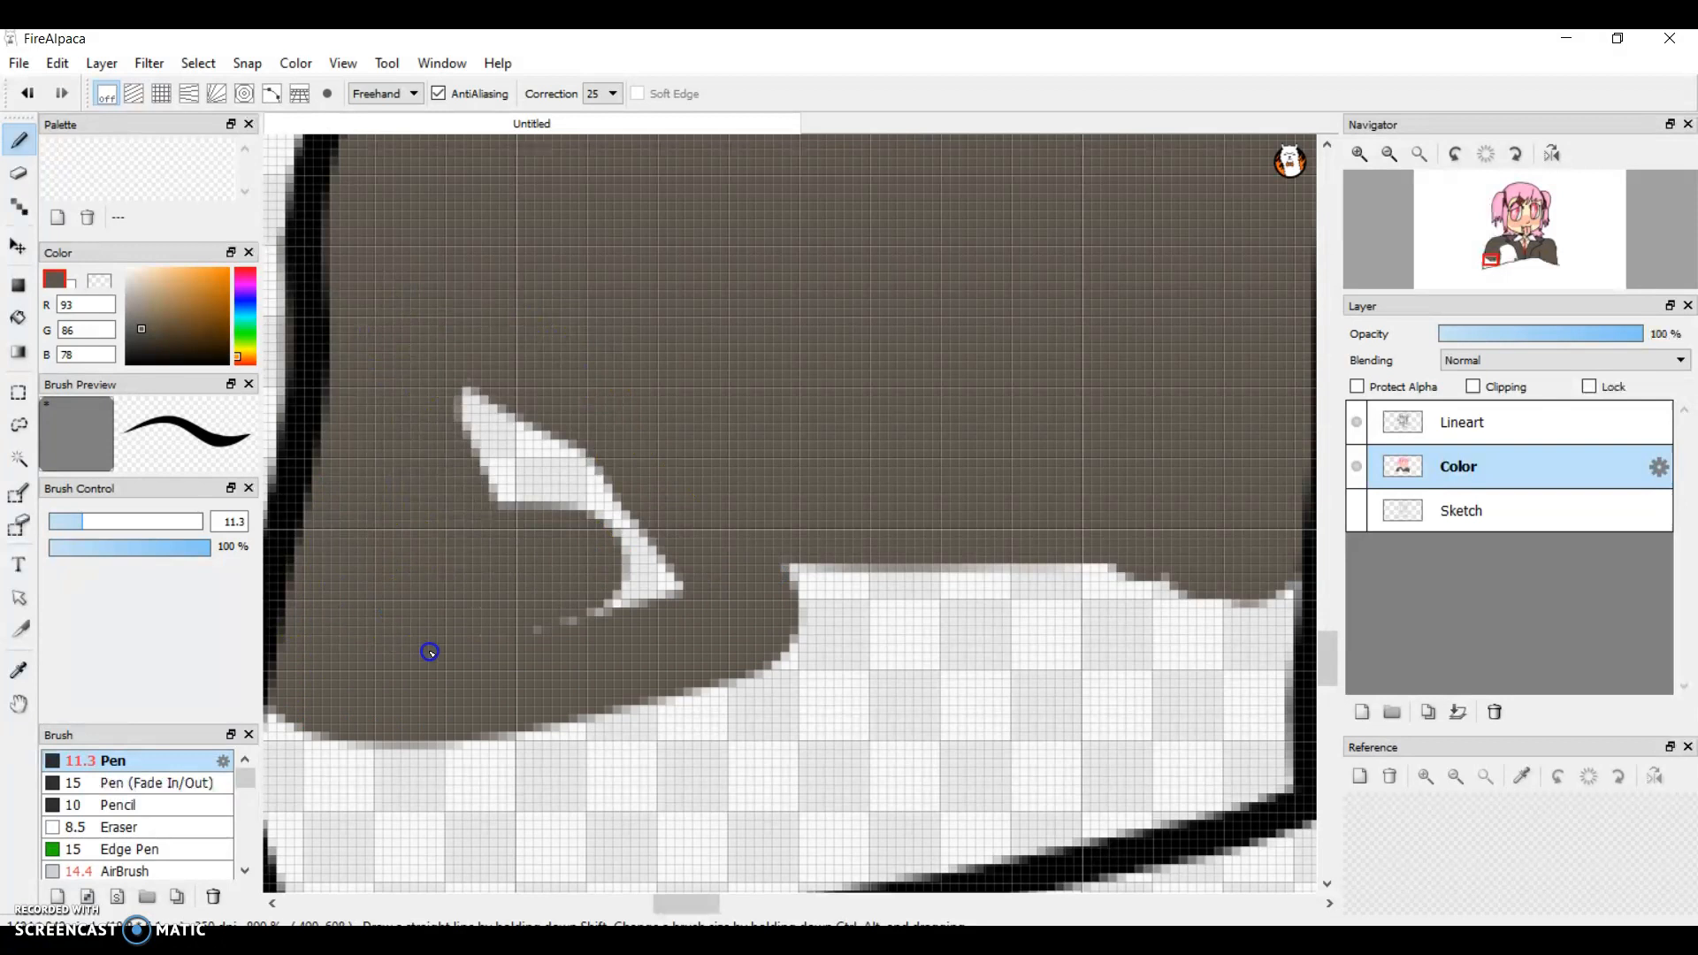
pyautogui.moveTo(618, 608)
pyautogui.mouseDown()
pyautogui.moveTo(655, 549)
pyautogui.moveTo(412, 379)
pyautogui.mouseUp()
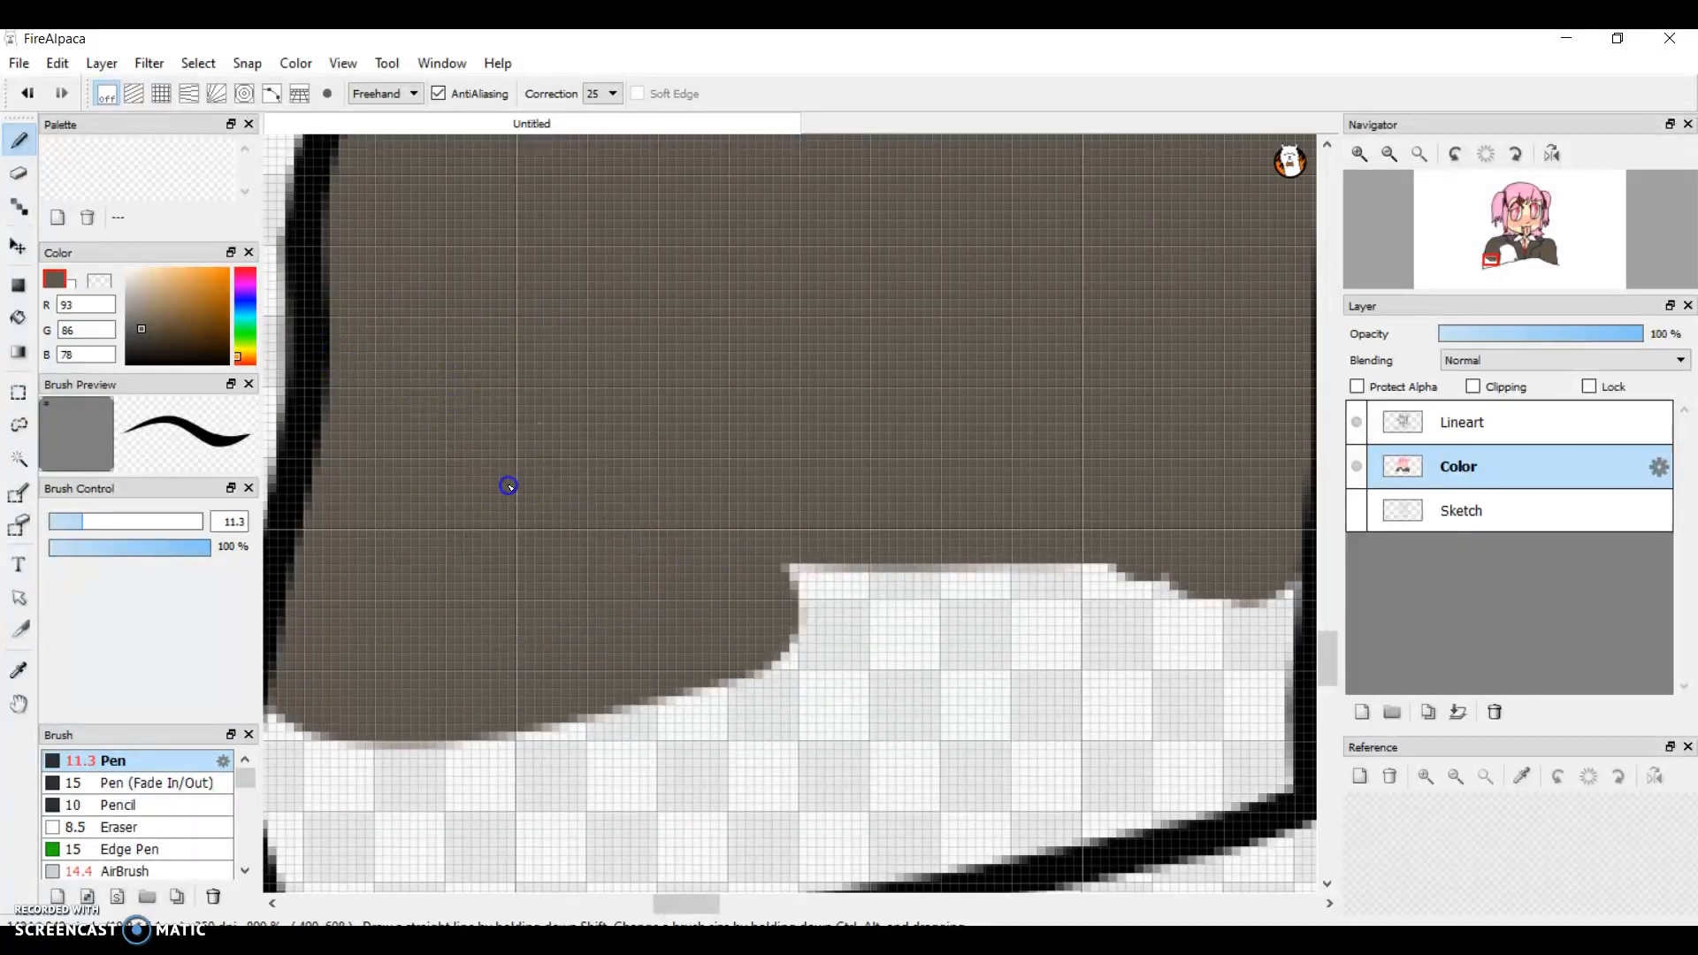
# Step: Fill the bottom of the left sleeve with grey-brown down to the bottom outline and across to the inner line's lower corner
pyautogui.moveTo(677, 901); pyautogui.dragTo(664, 901)
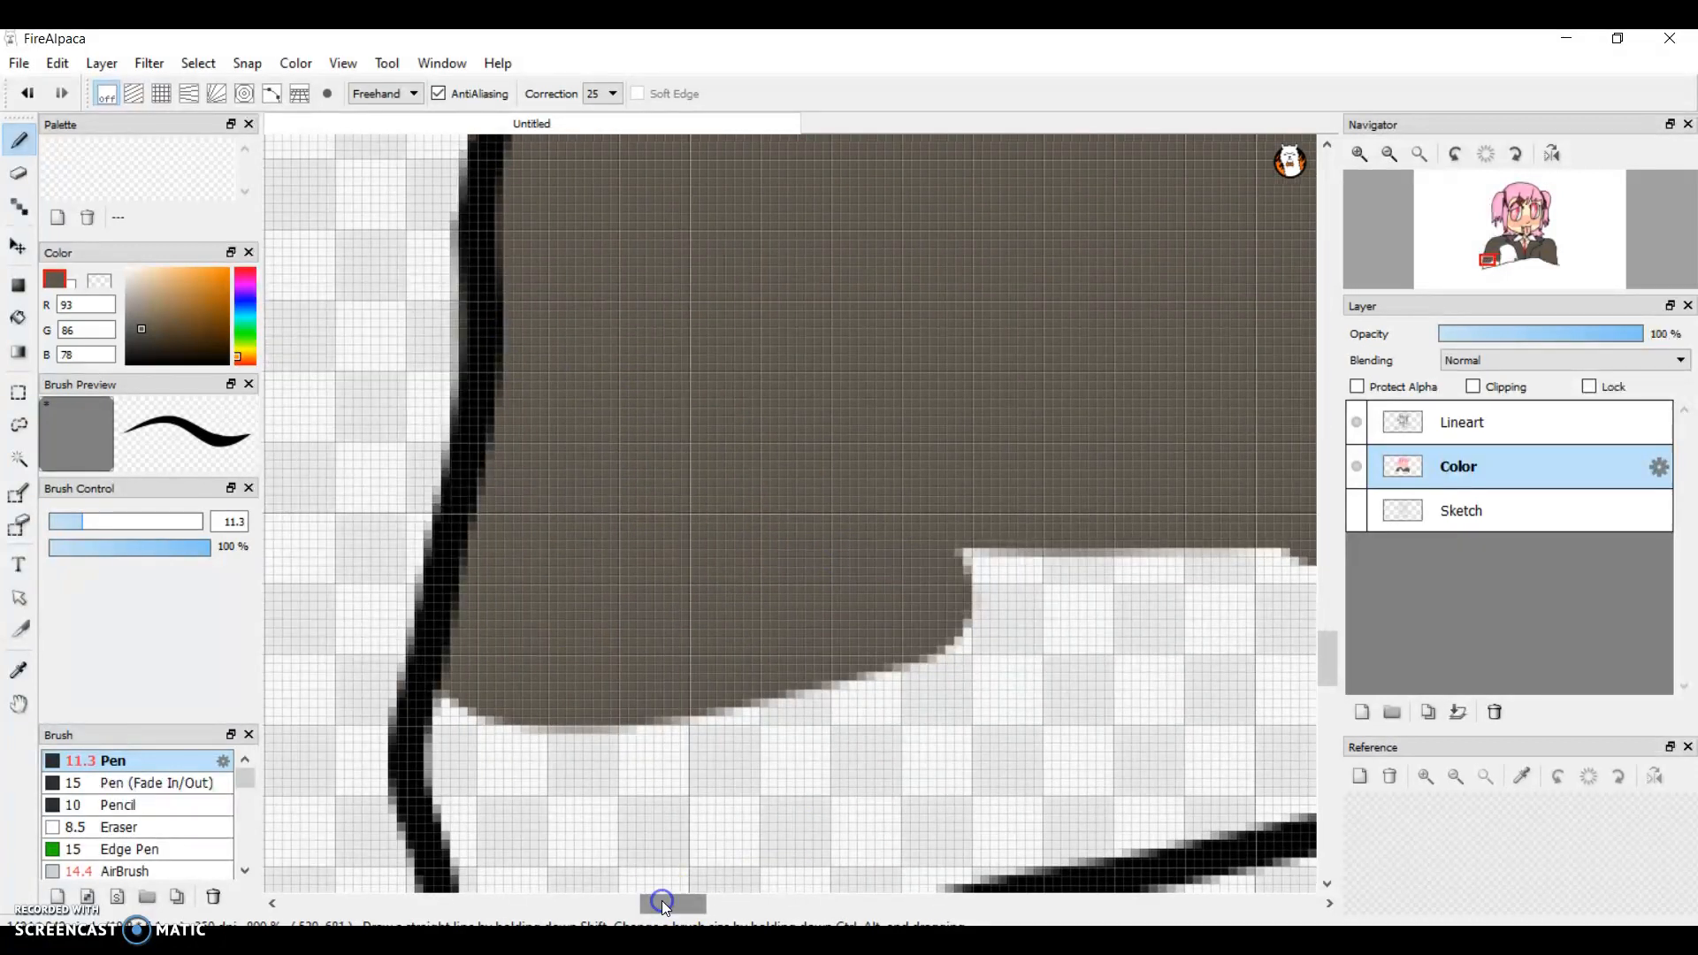
pyautogui.moveTo(1335, 688); pyautogui.dragTo(1335, 700)
pyautogui.moveTo(1013, 380)
pyautogui.mouseDown()
pyautogui.moveTo(1048, 649)
pyautogui.moveTo(676, 731)
pyautogui.moveTo(533, 785)
pyautogui.moveTo(489, 562)
pyautogui.moveTo(524, 484)
pyautogui.moveTo(558, 702)
pyautogui.moveTo(604, 708)
pyautogui.moveTo(606, 530)
pyautogui.moveTo(627, 506)
pyautogui.moveTo(606, 759)
pyautogui.moveTo(685, 704)
pyautogui.moveTo(719, 473)
pyautogui.moveTo(763, 627)
pyautogui.moveTo(754, 715)
pyautogui.moveTo(812, 468)
pyautogui.moveTo(813, 541)
pyautogui.moveTo(867, 650)
pyautogui.moveTo(885, 461)
pyautogui.moveTo(983, 602)
pyautogui.moveTo(966, 616)
pyautogui.moveTo(915, 533)
pyautogui.moveTo(995, 378)
pyautogui.moveTo(971, 474)
pyautogui.mouseUp()
pyautogui.moveTo(679, 904); pyautogui.dragTo(720, 903)
pyautogui.moveTo(424, 460)
pyautogui.mouseDown()
pyautogui.moveTo(527, 304)
pyautogui.moveTo(598, 300)
pyautogui.moveTo(360, 353)
pyautogui.moveTo(840, 334)
pyautogui.moveTo(863, 449)
pyautogui.moveTo(781, 527)
pyautogui.moveTo(669, 567)
pyautogui.moveTo(475, 588)
pyautogui.moveTo(425, 266)
pyautogui.moveTo(460, 519)
pyautogui.moveTo(535, 262)
pyautogui.moveTo(508, 519)
pyautogui.moveTo(629, 227)
pyautogui.moveTo(612, 475)
pyautogui.moveTo(519, 554)
pyautogui.moveTo(808, 429)
pyautogui.moveTo(672, 521)
pyautogui.mouseUp()
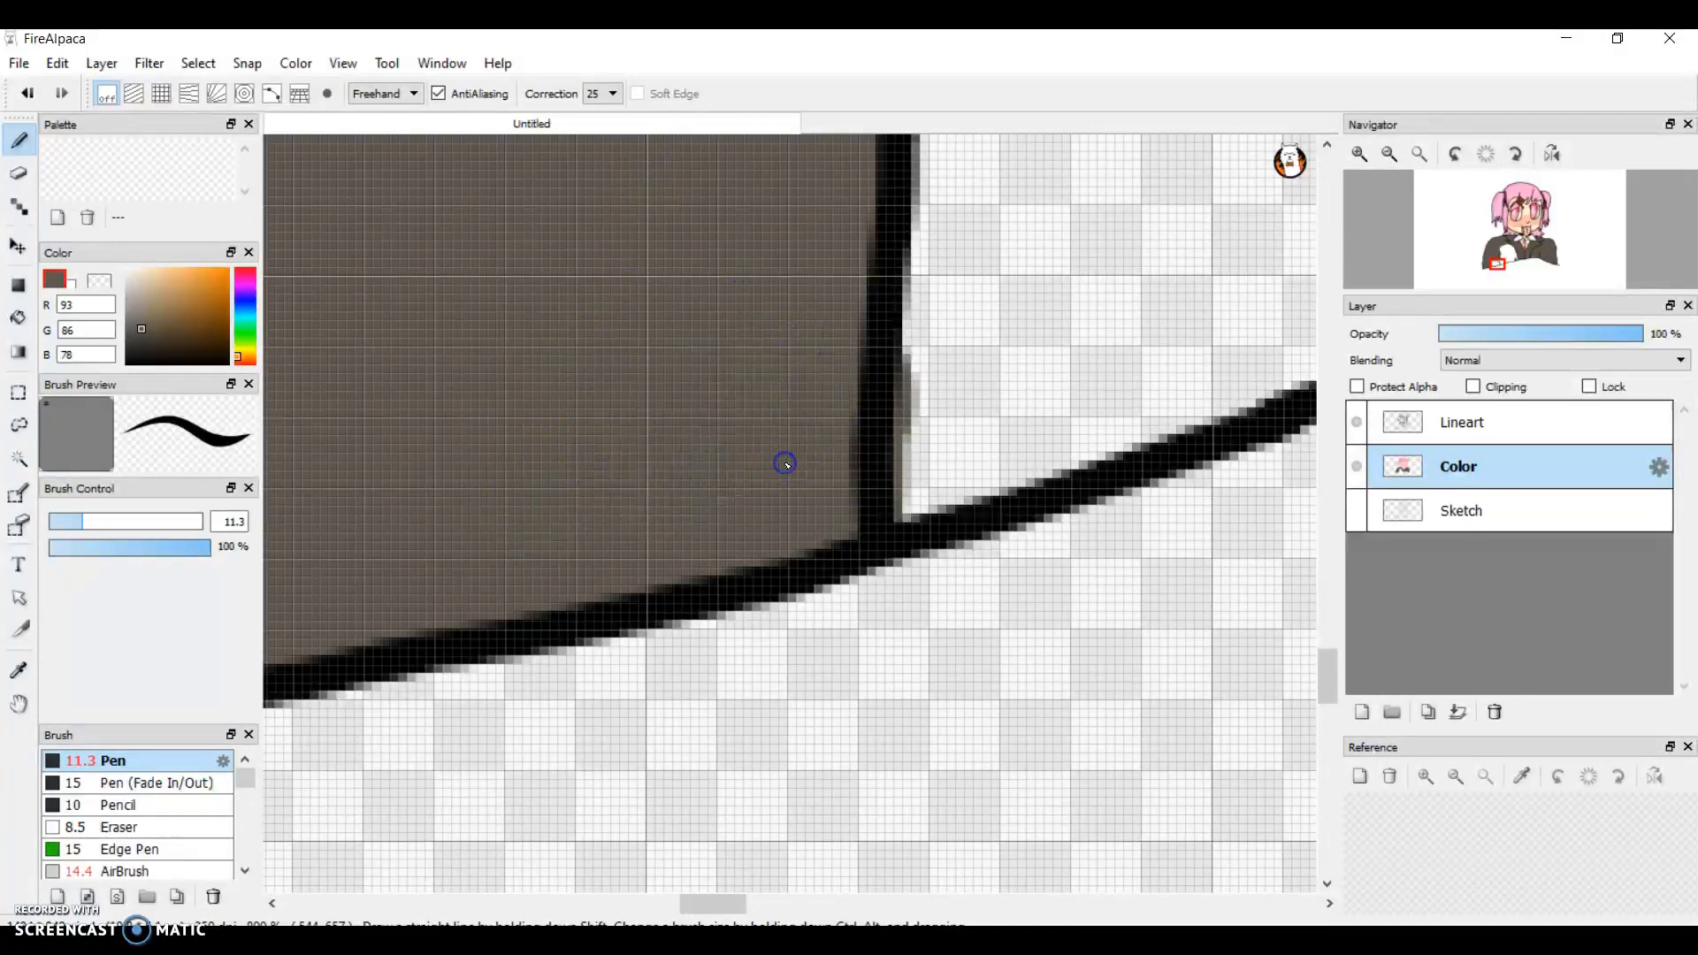
pyautogui.moveTo(824, 465); pyautogui.dragTo(1023, 522)
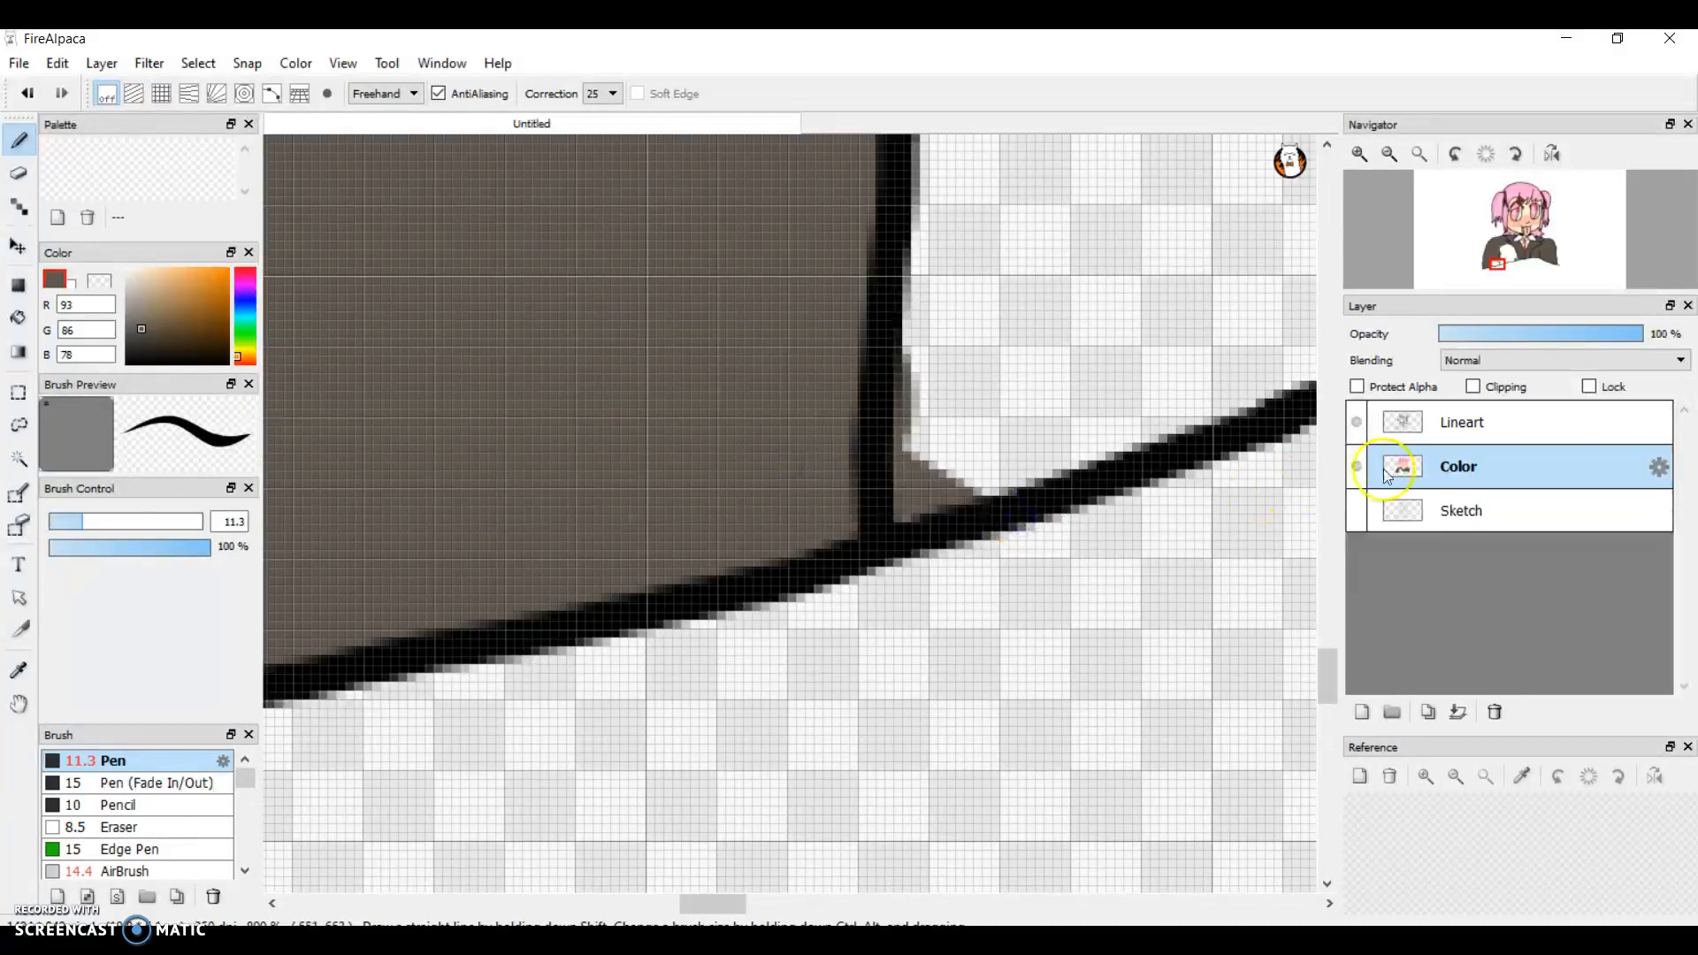
# Step: Extend the grey-brown from the left armpit past the sleeve's inner line into the unpainted torso area and fill the enclosed gap
pyautogui.moveTo(1332, 665); pyautogui.dragTo(1304, 597)
pyautogui.moveTo(731, 909); pyautogui.dragTo(753, 908)
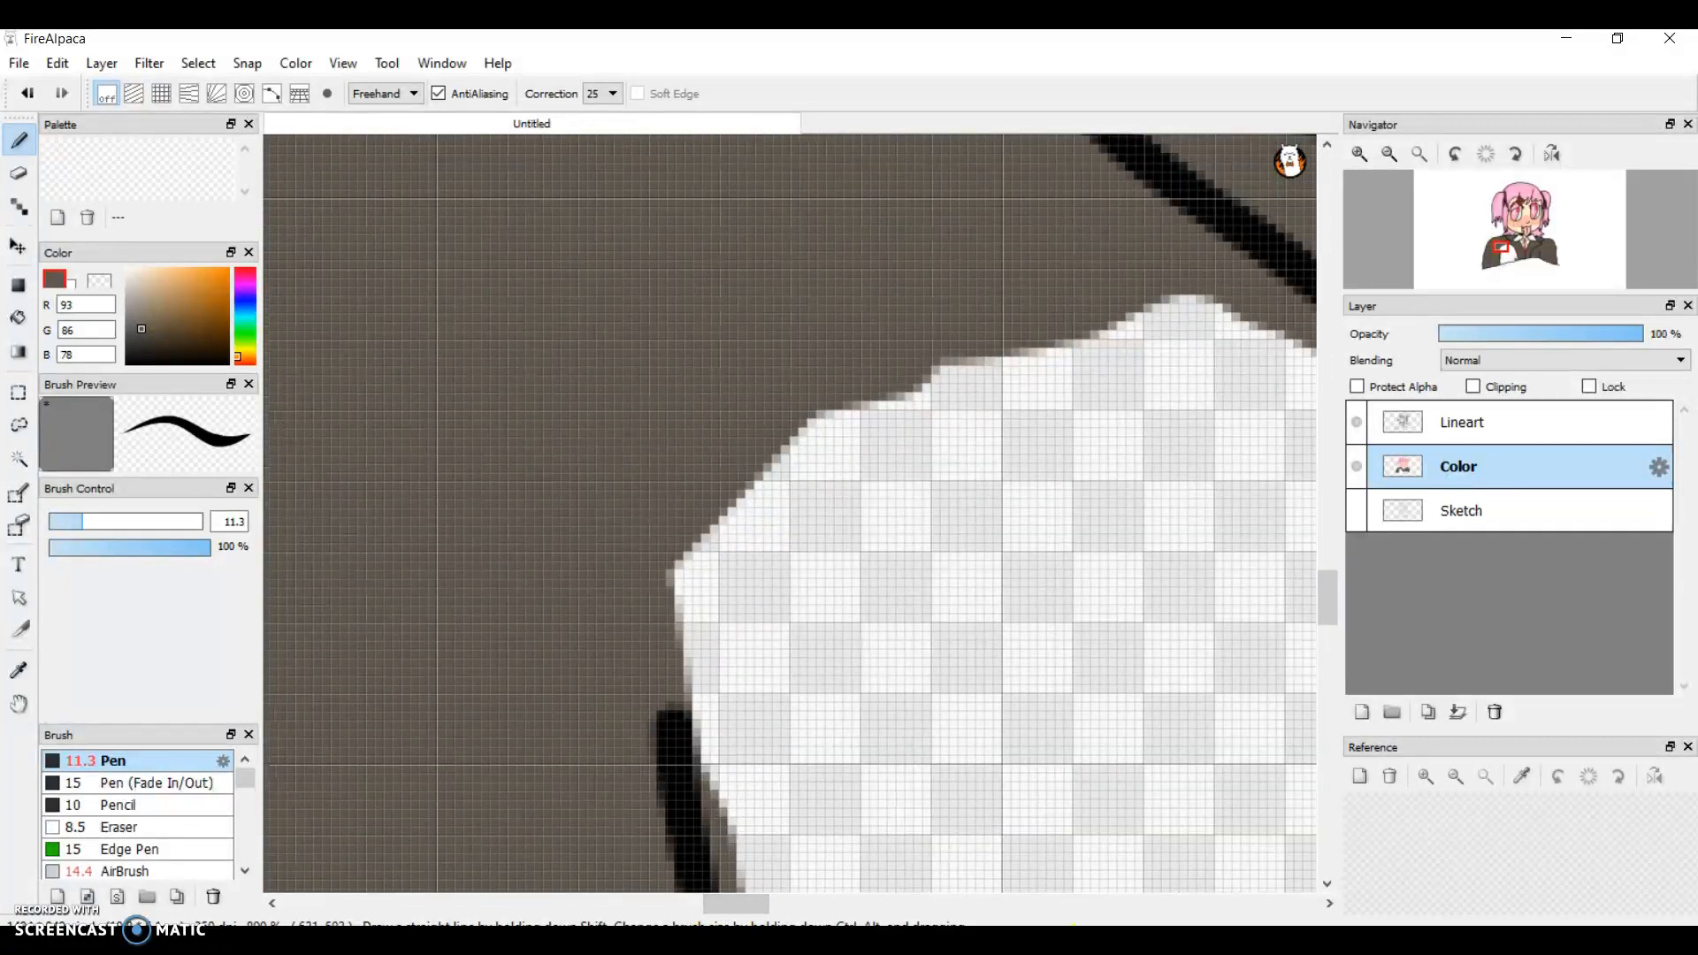
pyautogui.moveTo(1441, 246)
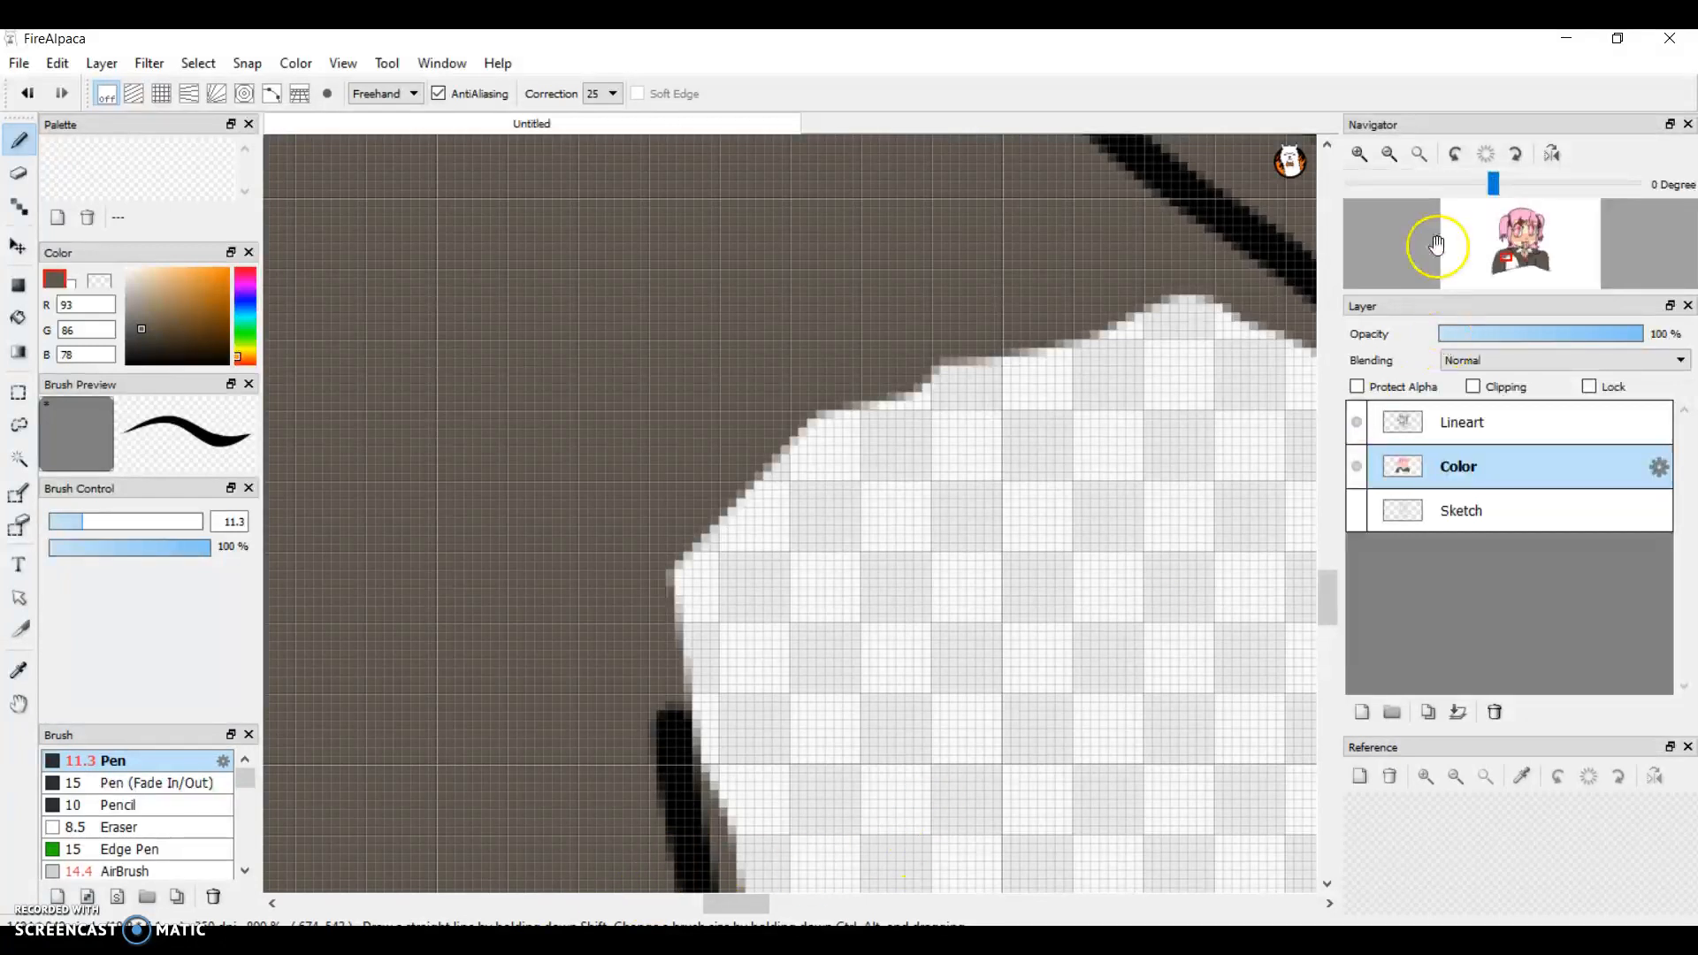
pyautogui.click(1385, 154)
pyautogui.click(1384, 154)
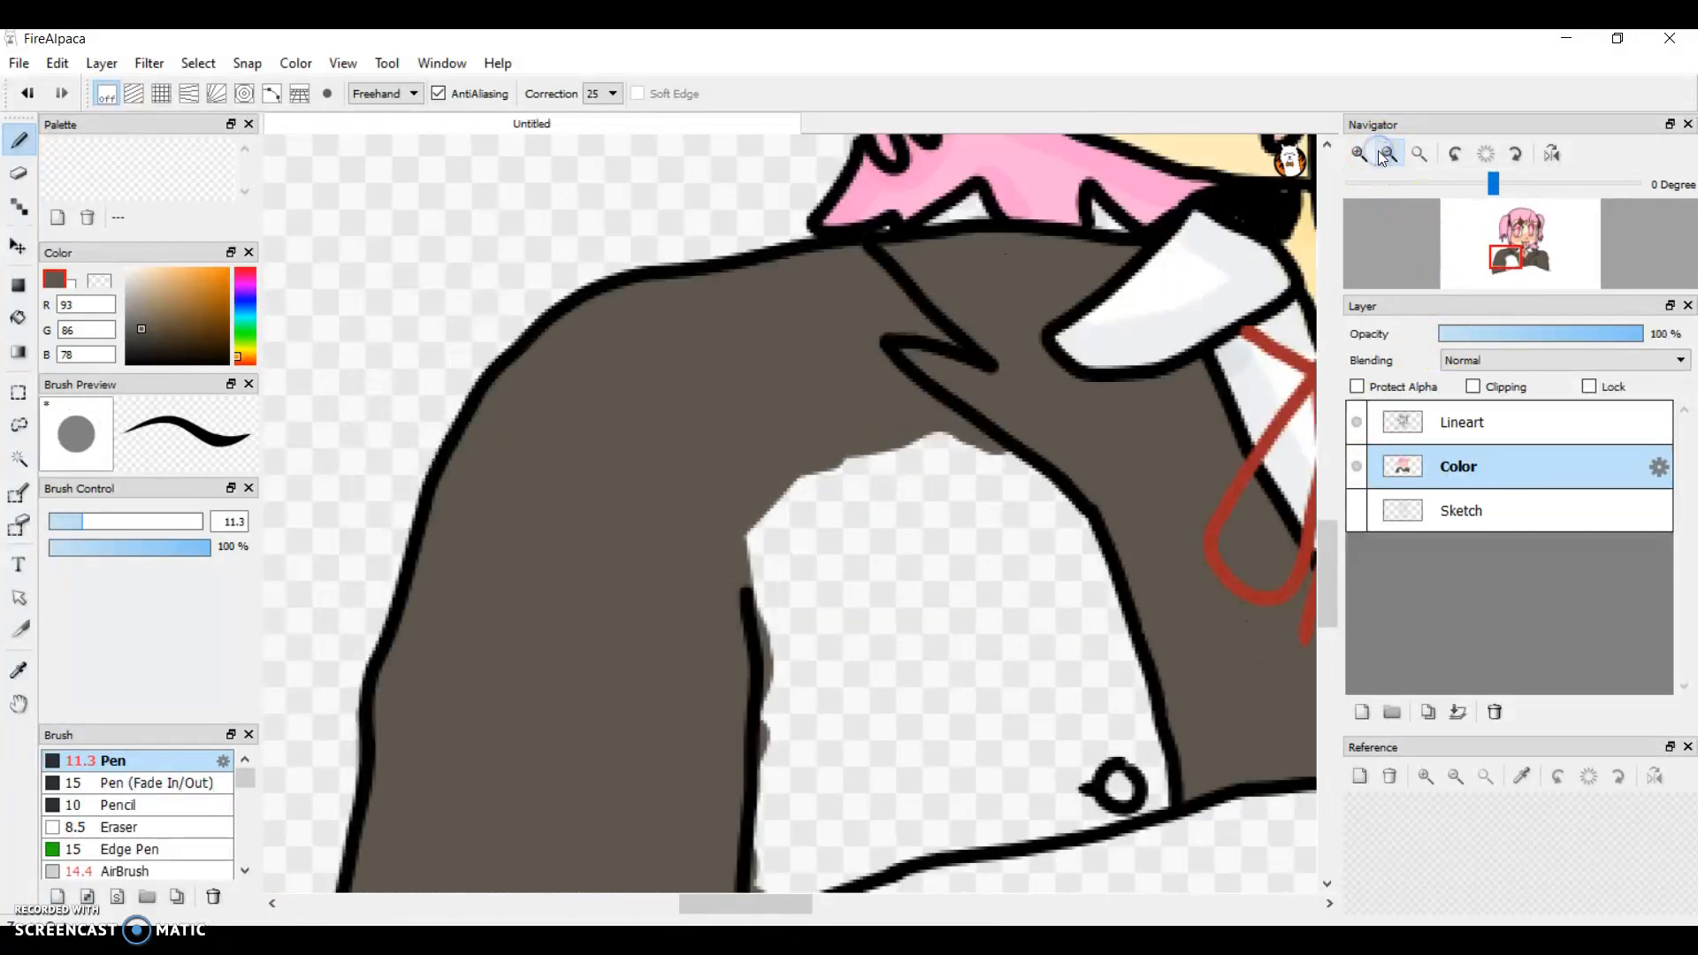
pyautogui.moveTo(759, 530)
pyautogui.mouseDown()
pyautogui.moveTo(587, 448)
pyautogui.moveTo(940, 466)
pyautogui.moveTo(875, 406)
pyautogui.moveTo(706, 561)
pyautogui.moveTo(927, 415)
pyautogui.moveTo(724, 524)
pyautogui.moveTo(1019, 436)
pyautogui.moveTo(813, 472)
pyautogui.moveTo(1011, 458)
pyautogui.moveTo(805, 487)
pyautogui.moveTo(1067, 447)
pyautogui.moveTo(884, 475)
pyautogui.moveTo(1058, 470)
pyautogui.moveTo(875, 481)
pyautogui.moveTo(761, 552)
pyautogui.moveTo(1037, 447)
pyautogui.moveTo(873, 472)
pyautogui.moveTo(866, 499)
pyautogui.moveTo(908, 496)
pyautogui.moveTo(862, 503)
pyautogui.moveTo(908, 449)
pyautogui.moveTo(936, 672)
pyautogui.moveTo(679, 716)
pyautogui.moveTo(832, 499)
pyautogui.moveTo(678, 690)
pyautogui.mouseUp()
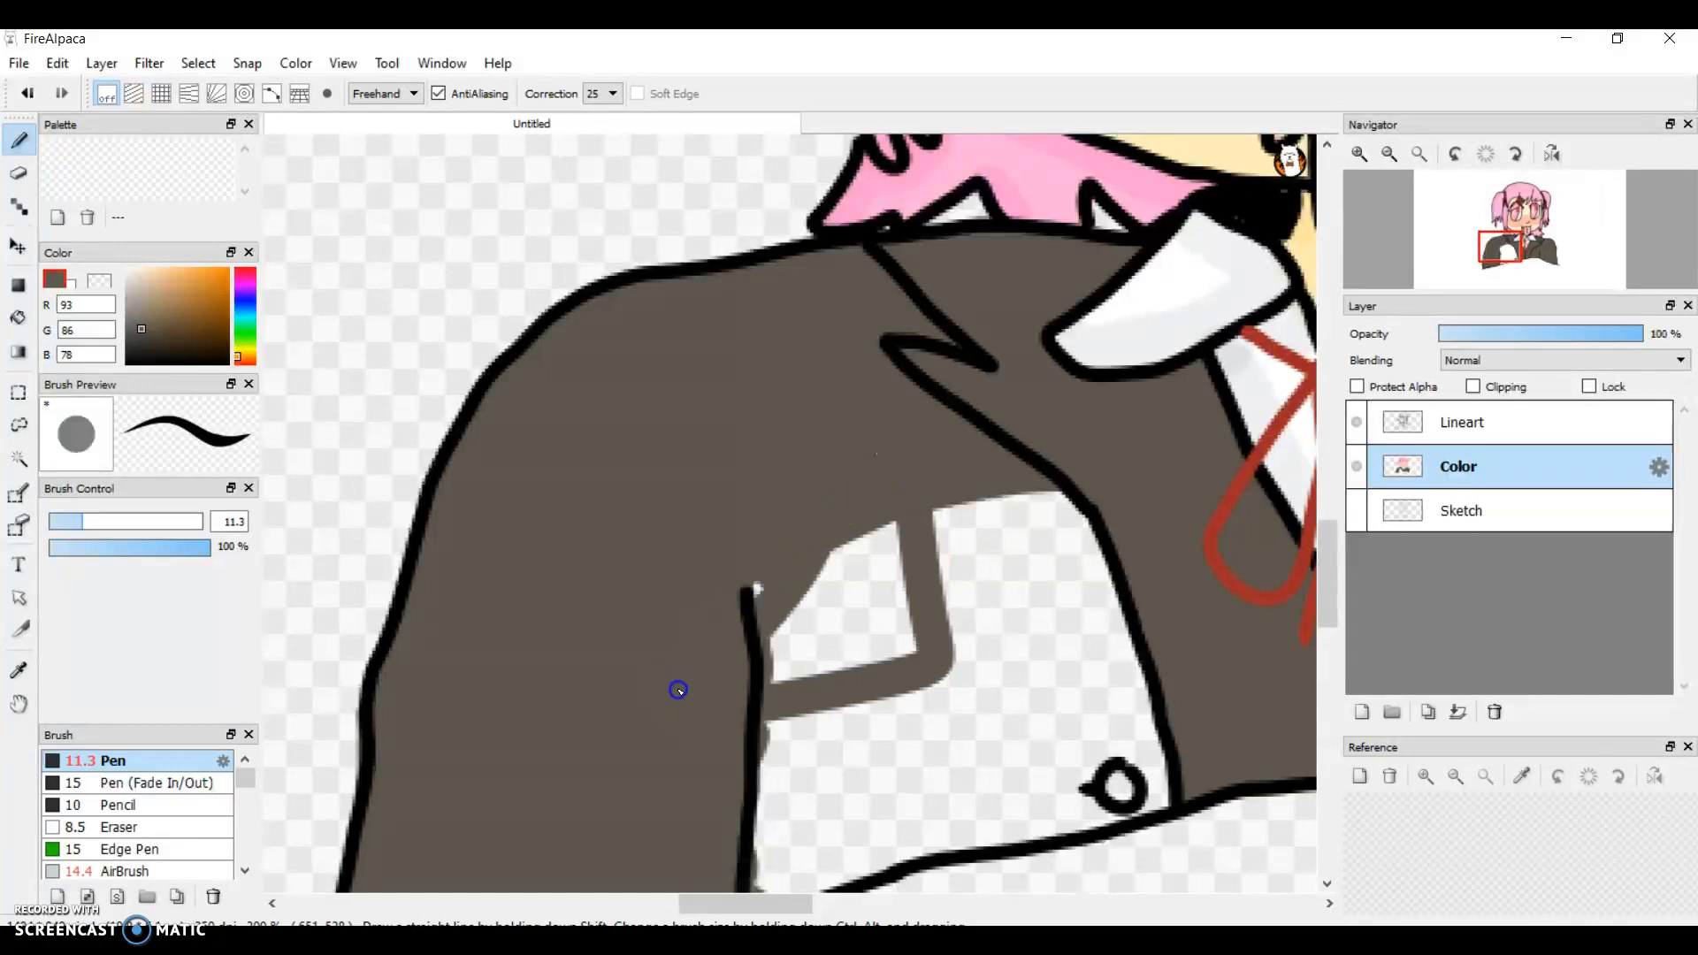
pyautogui.moveTo(876, 512)
pyautogui.mouseDown()
pyautogui.moveTo(744, 706)
pyautogui.moveTo(867, 525)
pyautogui.moveTo(891, 513)
pyautogui.moveTo(789, 681)
pyautogui.moveTo(905, 543)
pyautogui.moveTo(912, 562)
pyautogui.moveTo(807, 697)
pyautogui.moveTo(925, 603)
pyautogui.mouseUp()
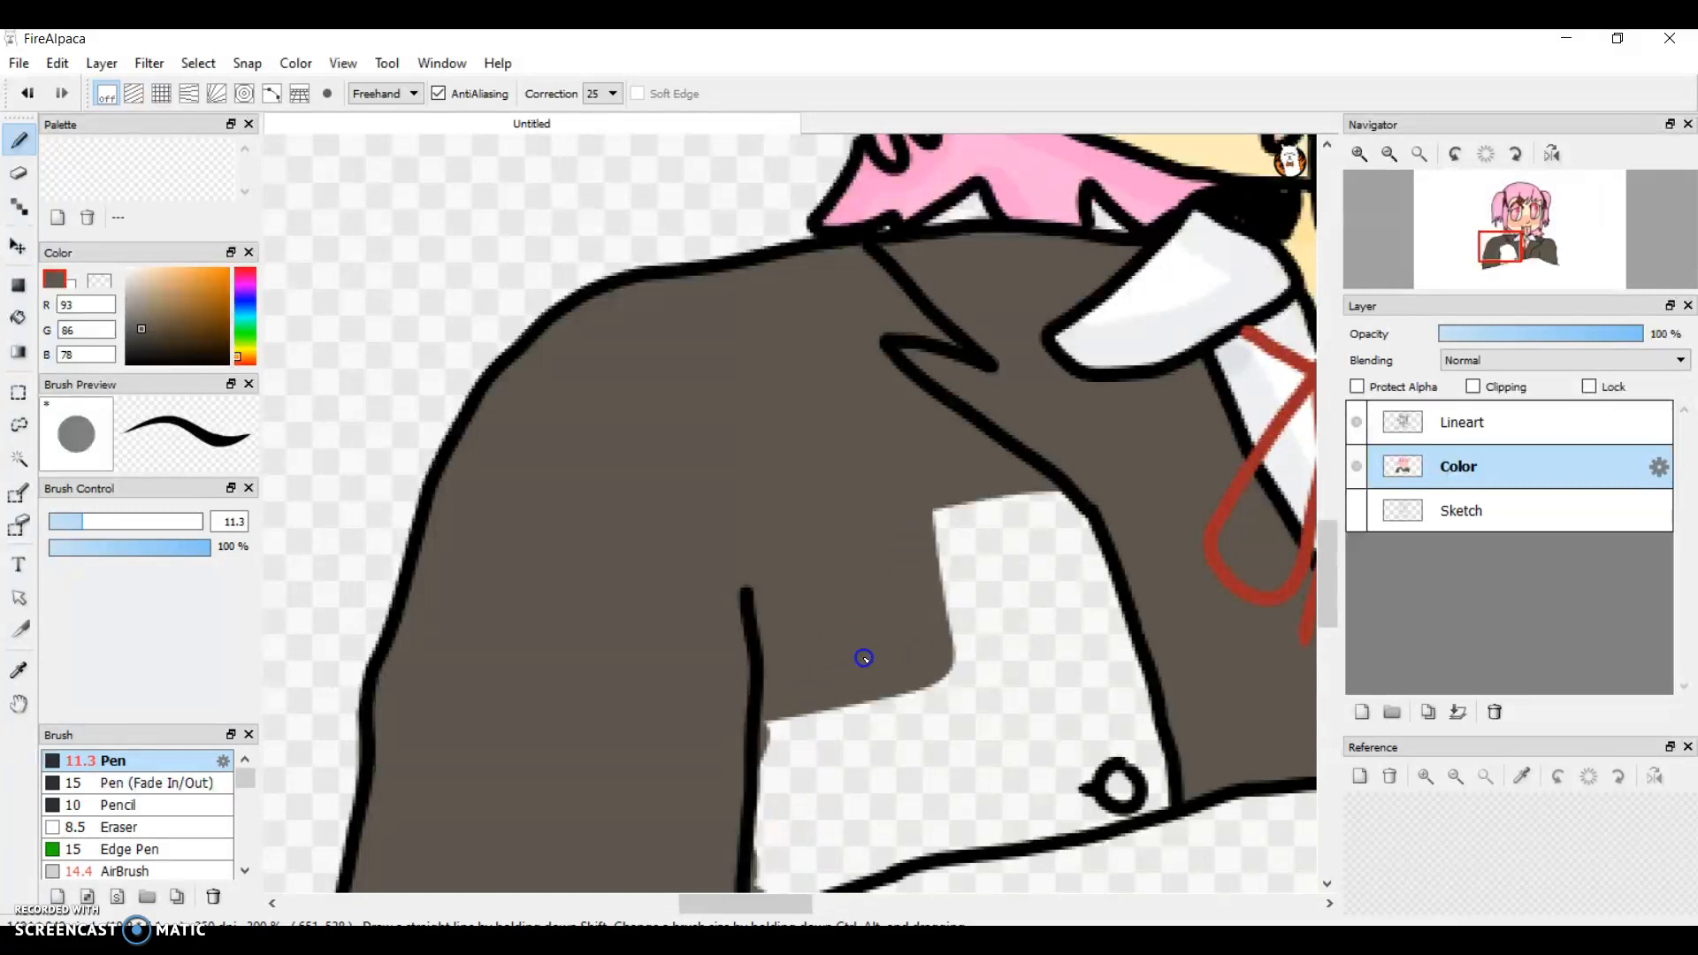
# Step: Extend the grey-brown from the armpit area across the unpainted torso to the lapel line above the button
pyautogui.moveTo(940, 664)
pyautogui.mouseDown()
pyautogui.moveTo(1146, 611)
pyautogui.moveTo(910, 652)
pyautogui.moveTo(1148, 567)
pyautogui.moveTo(1001, 586)
pyautogui.moveTo(1087, 535)
pyautogui.moveTo(1061, 568)
pyautogui.moveTo(1079, 536)
pyautogui.moveTo(901, 644)
pyautogui.mouseUp()
pyautogui.moveTo(1107, 535); pyautogui.dragTo(1035, 496)
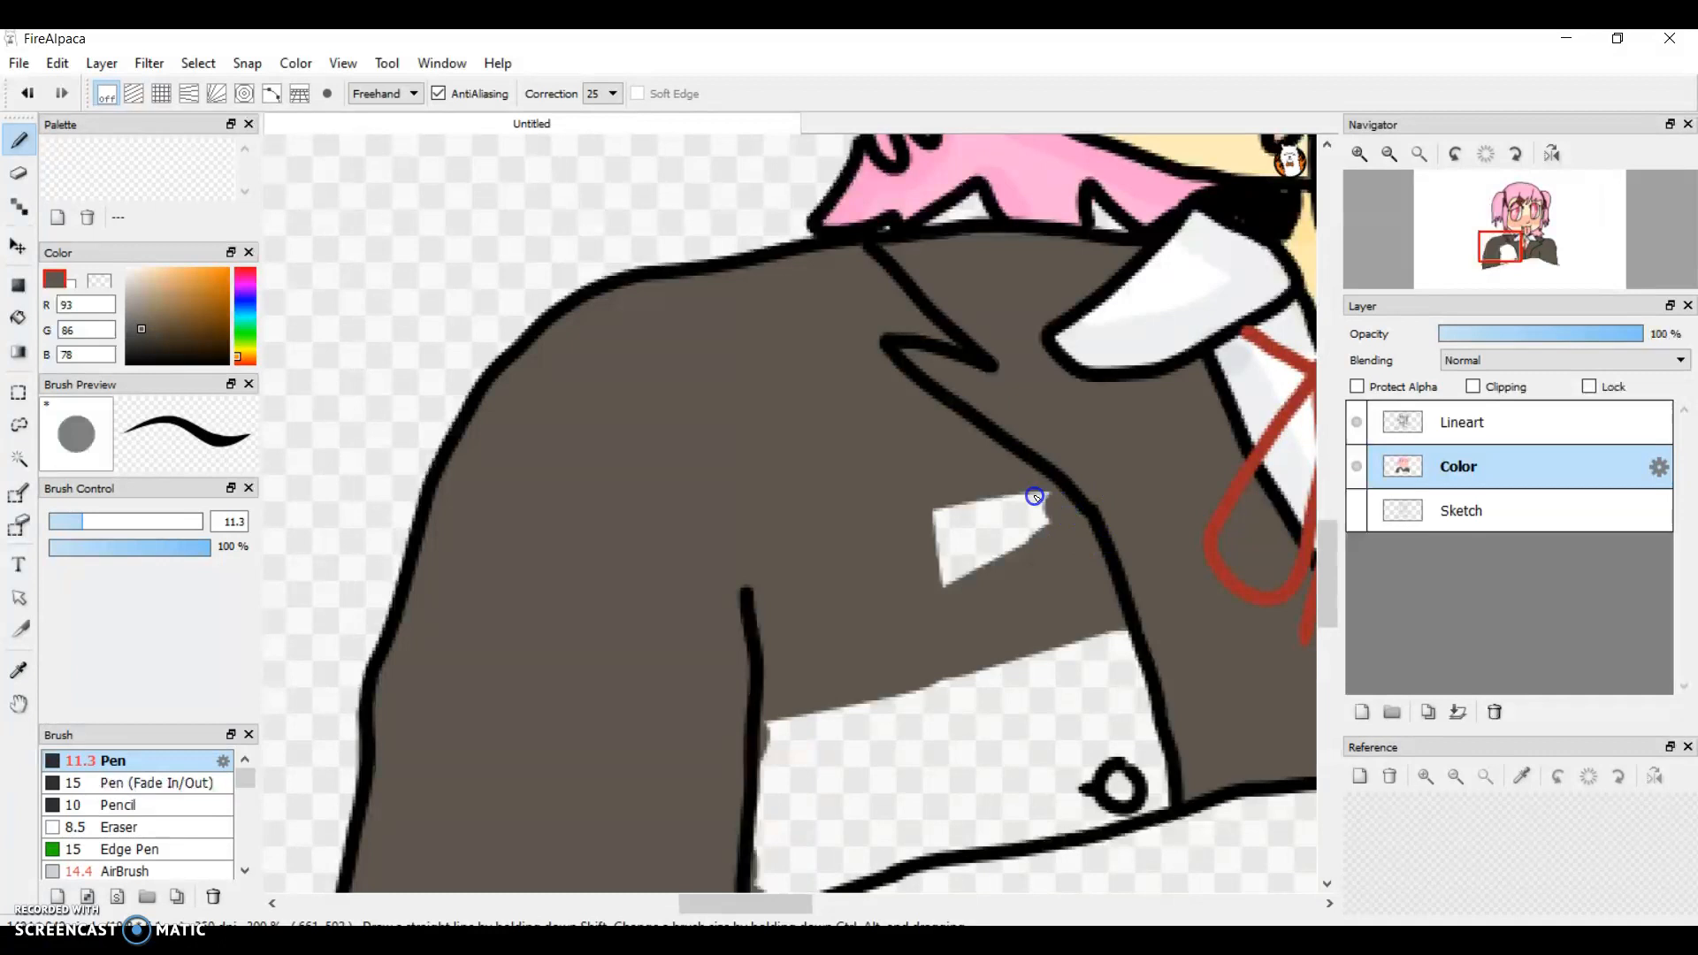
# Step: Compare the Sketch, Lineart and Color layers over the whole drawing by toggling their visibility, ending with all three shown
pyautogui.click(1356, 510)
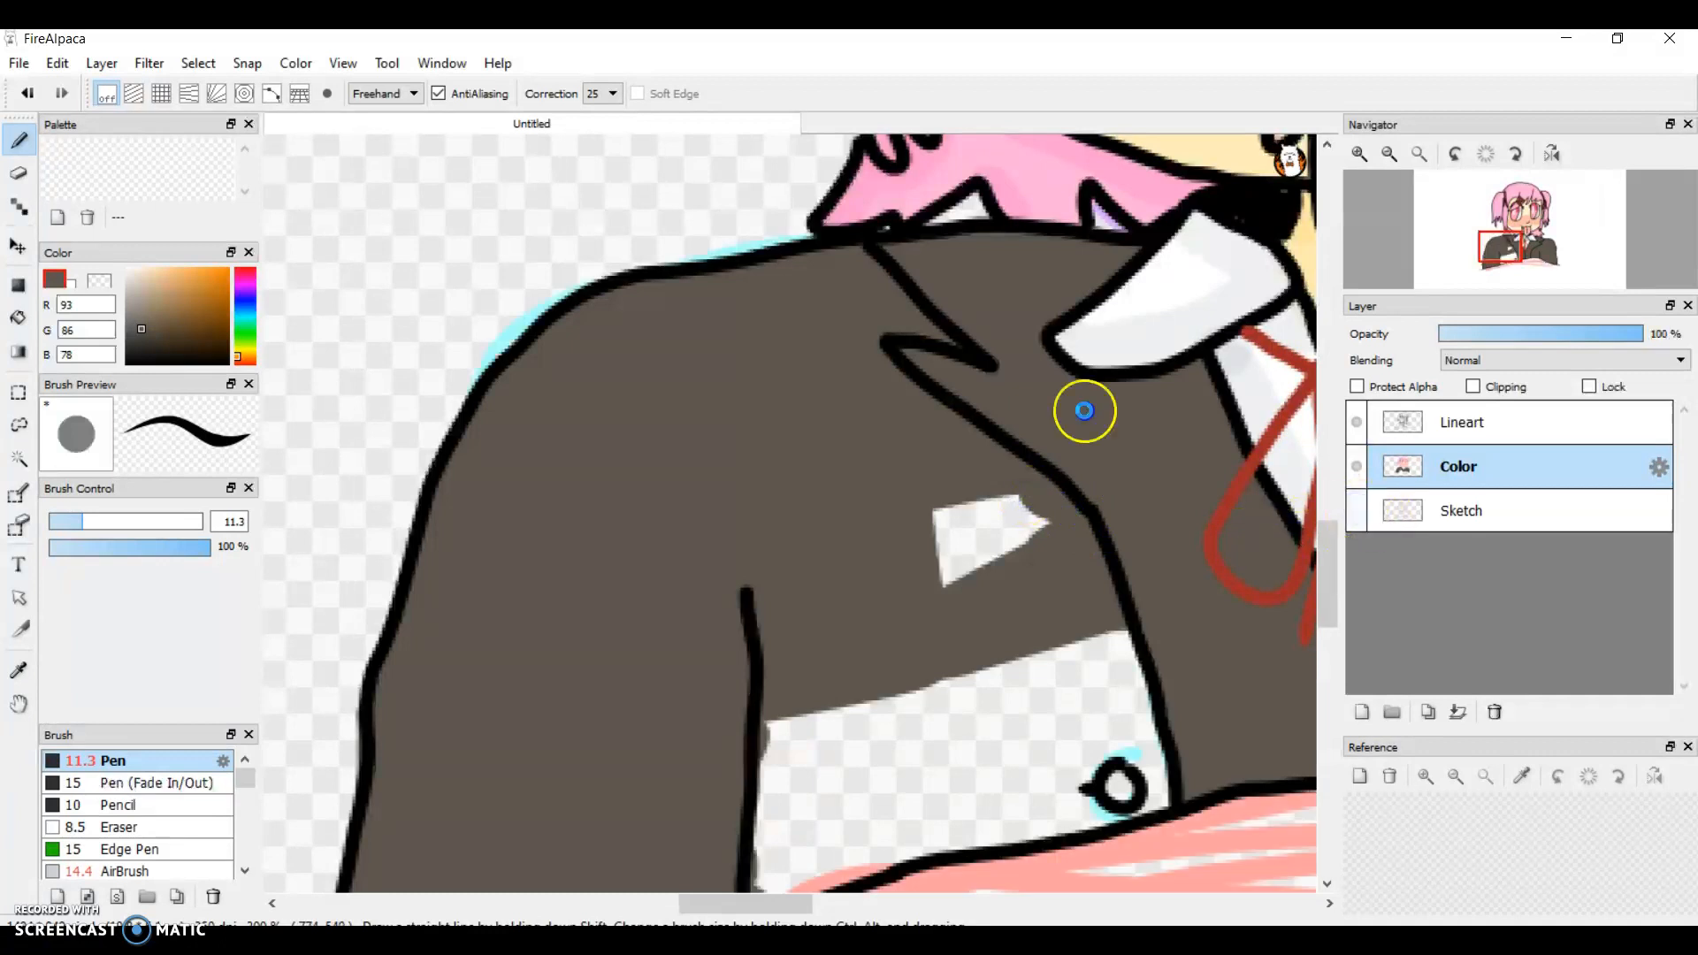
pyautogui.click(1392, 154)
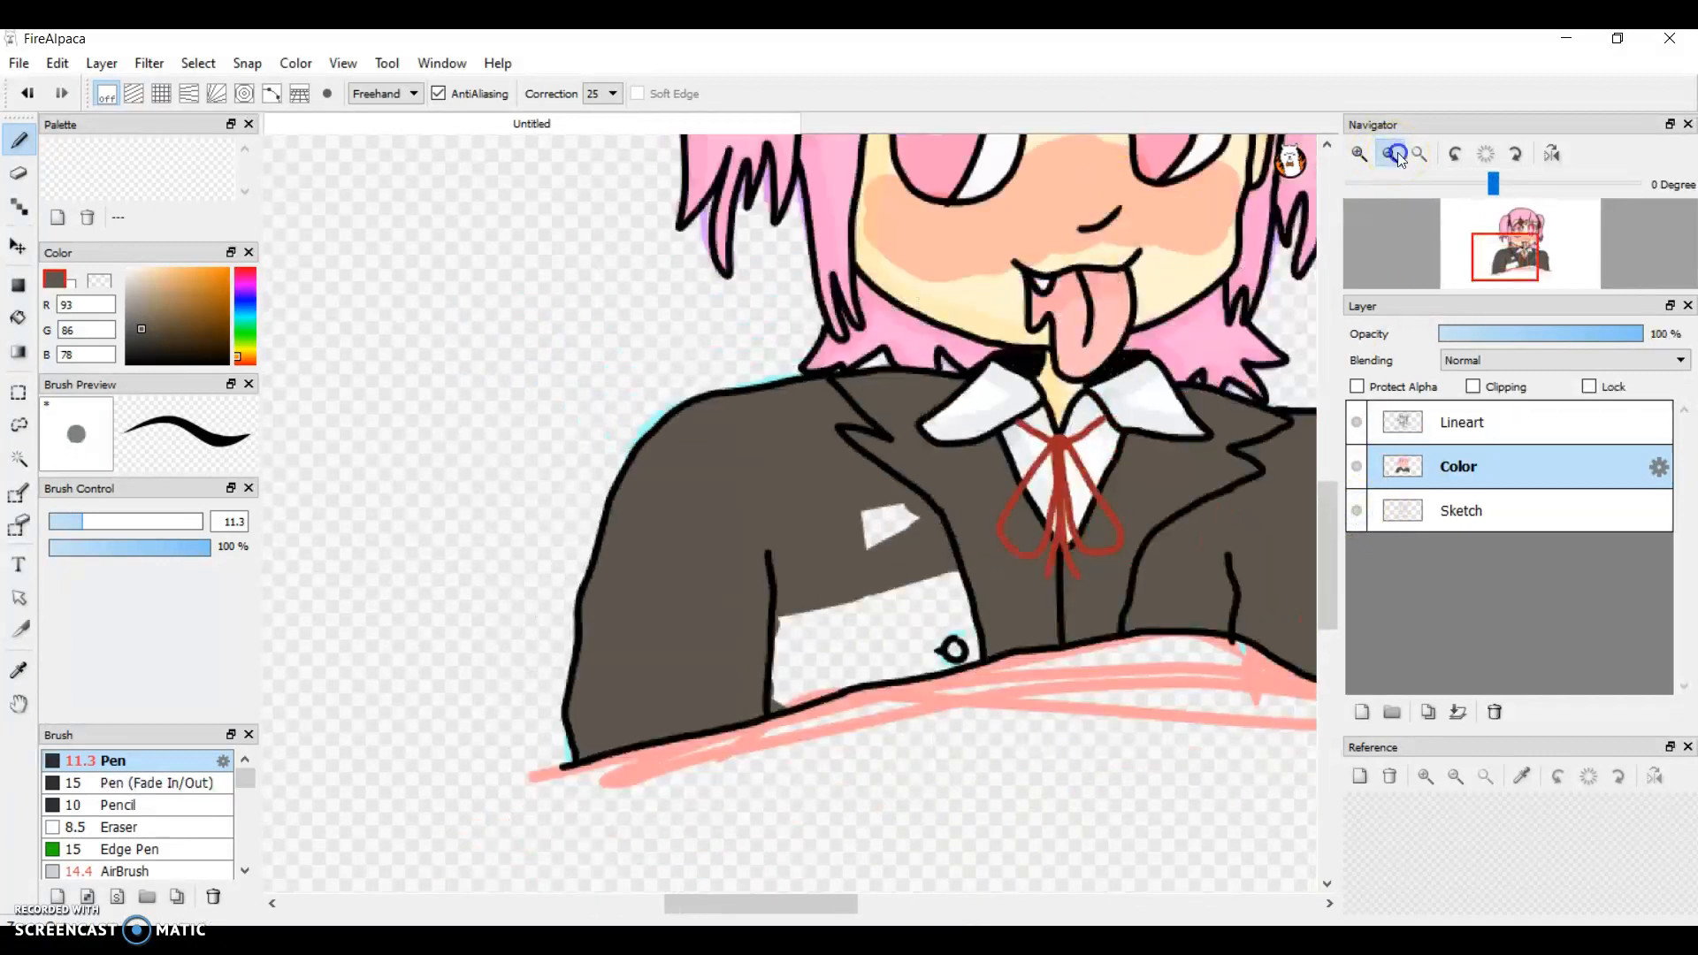
pyautogui.click(1391, 154)
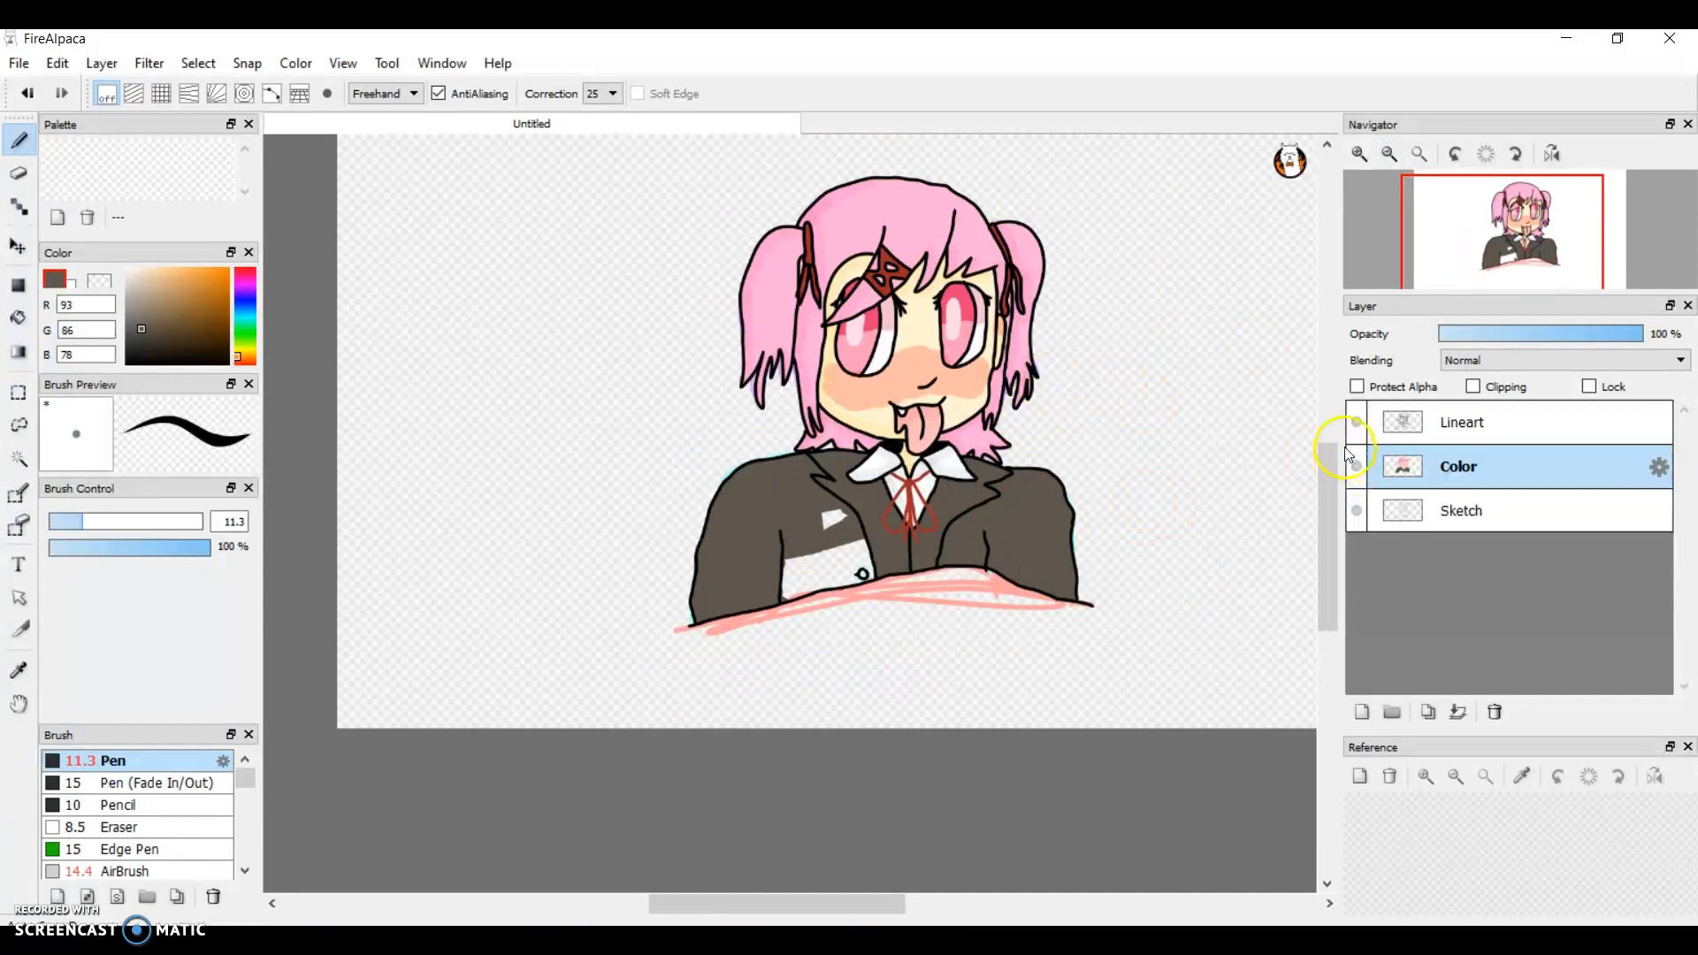
pyautogui.click(1357, 422)
pyautogui.click(1357, 466)
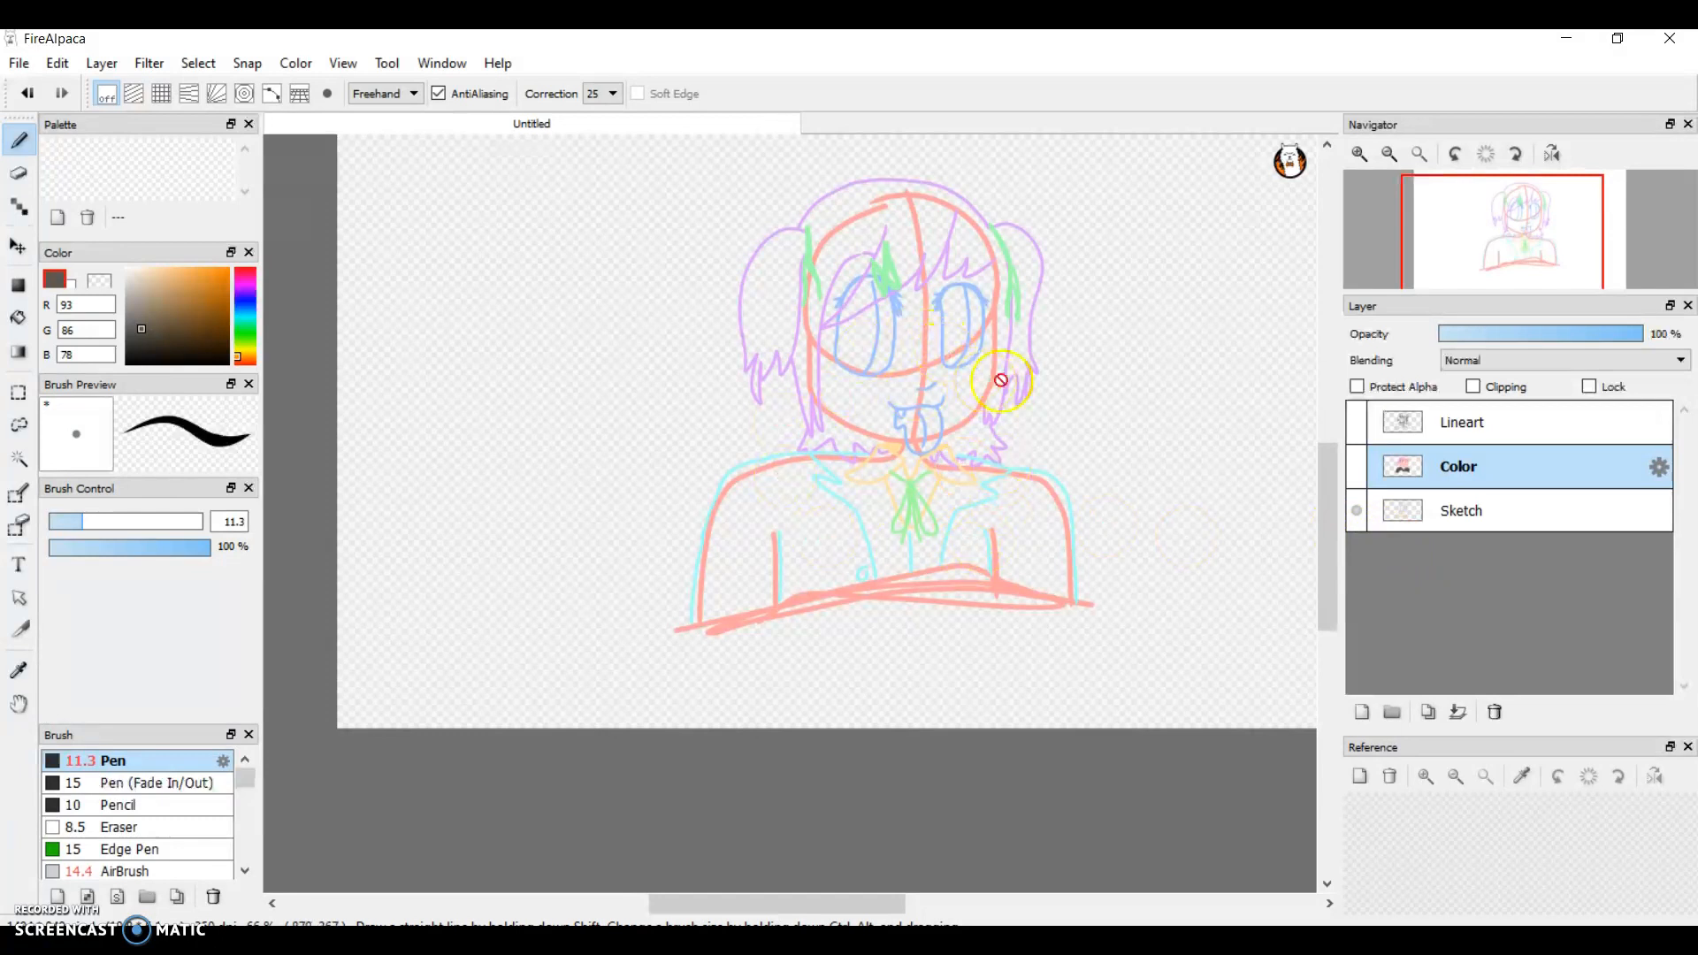
pyautogui.click(1358, 421)
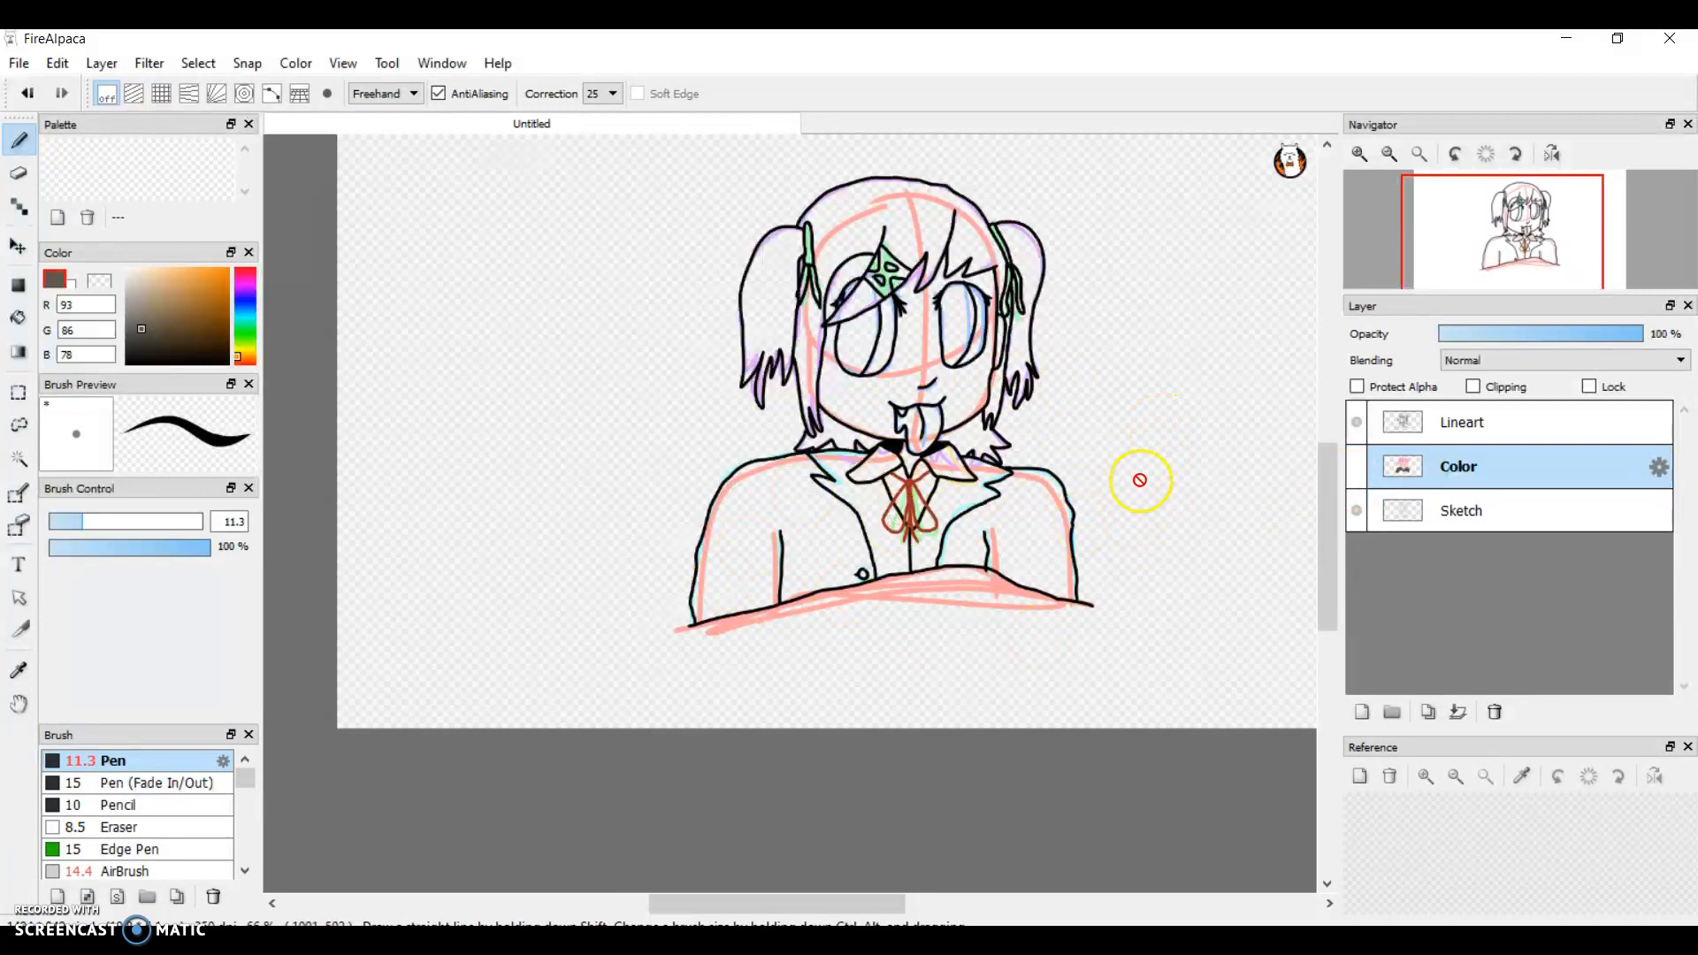
pyautogui.click(1359, 466)
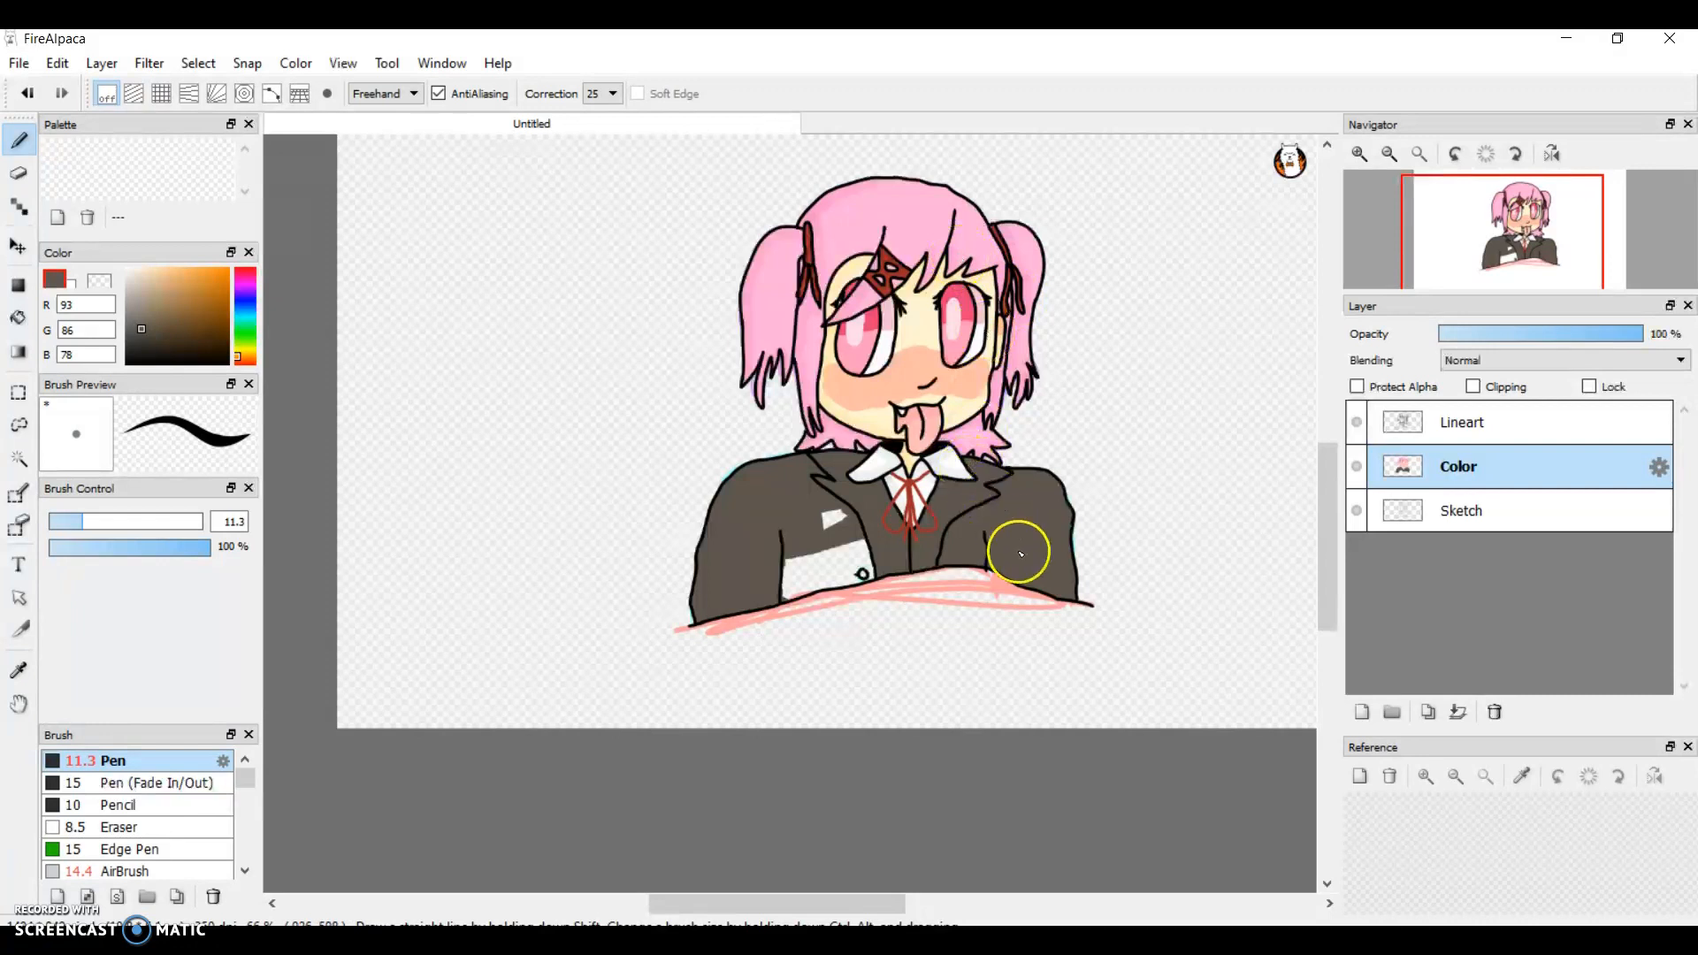
pyautogui.click(1360, 712)
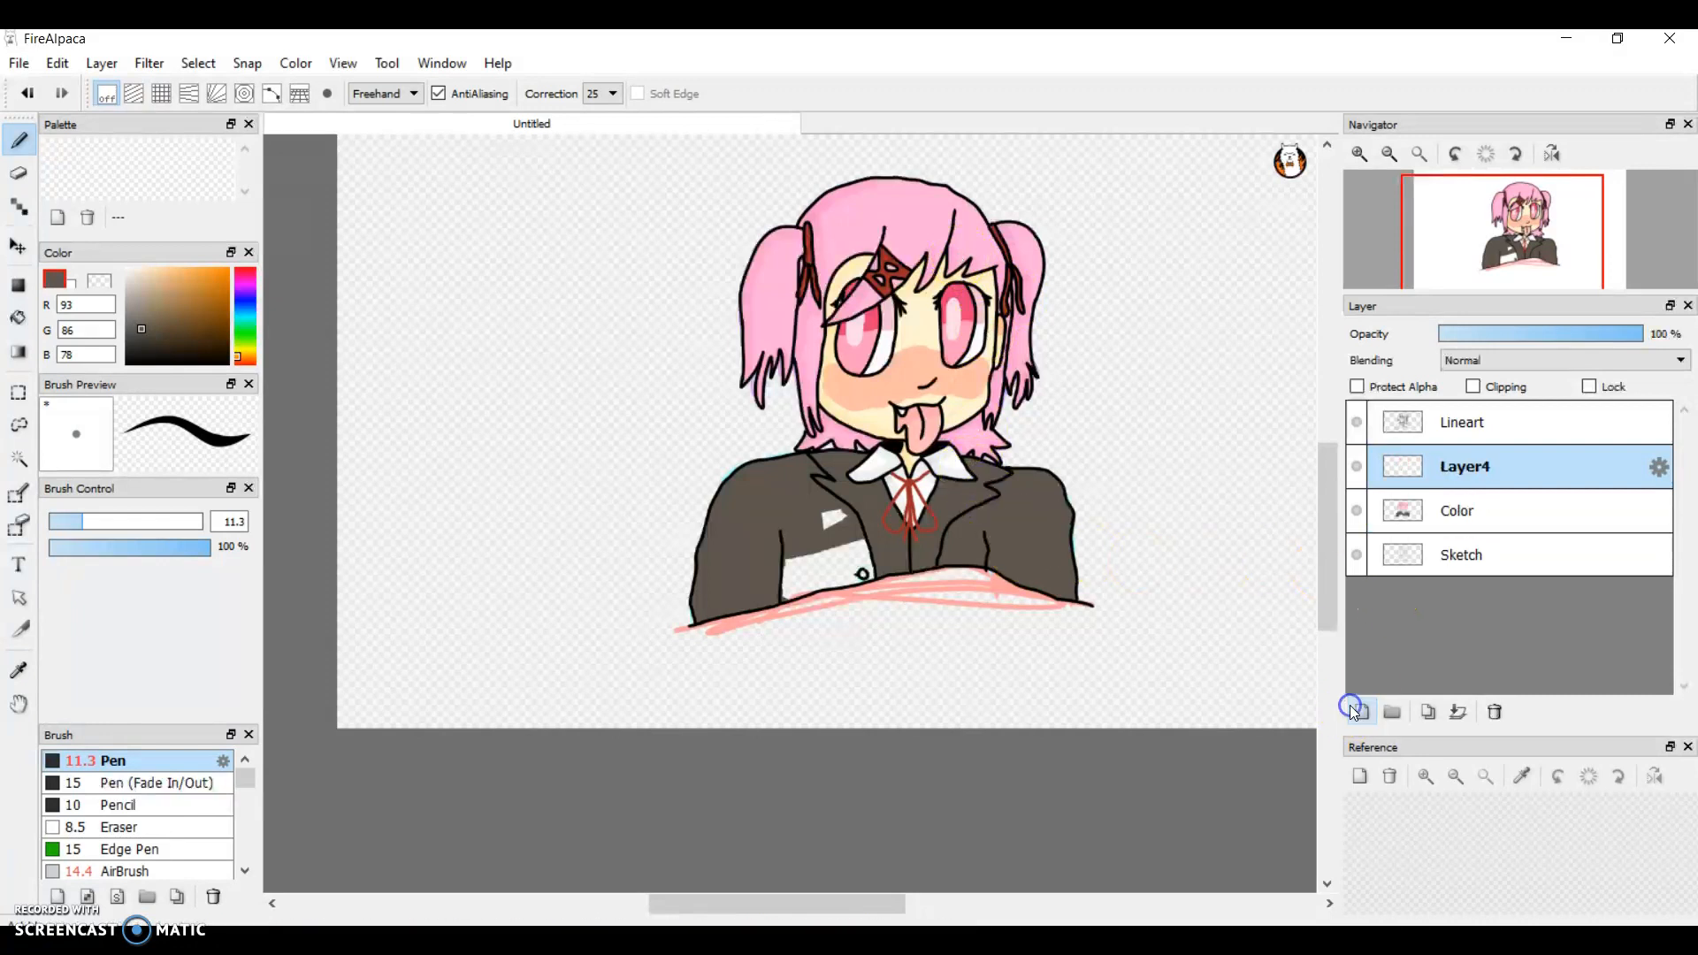
pyautogui.moveTo(1418, 468)
pyautogui.mouseDown()
pyautogui.moveTo(1413, 574)
pyautogui.moveTo(1401, 438)
pyautogui.mouseUp()
pyautogui.rightClick(1401, 453)
pyautogui.click(1377, 464)
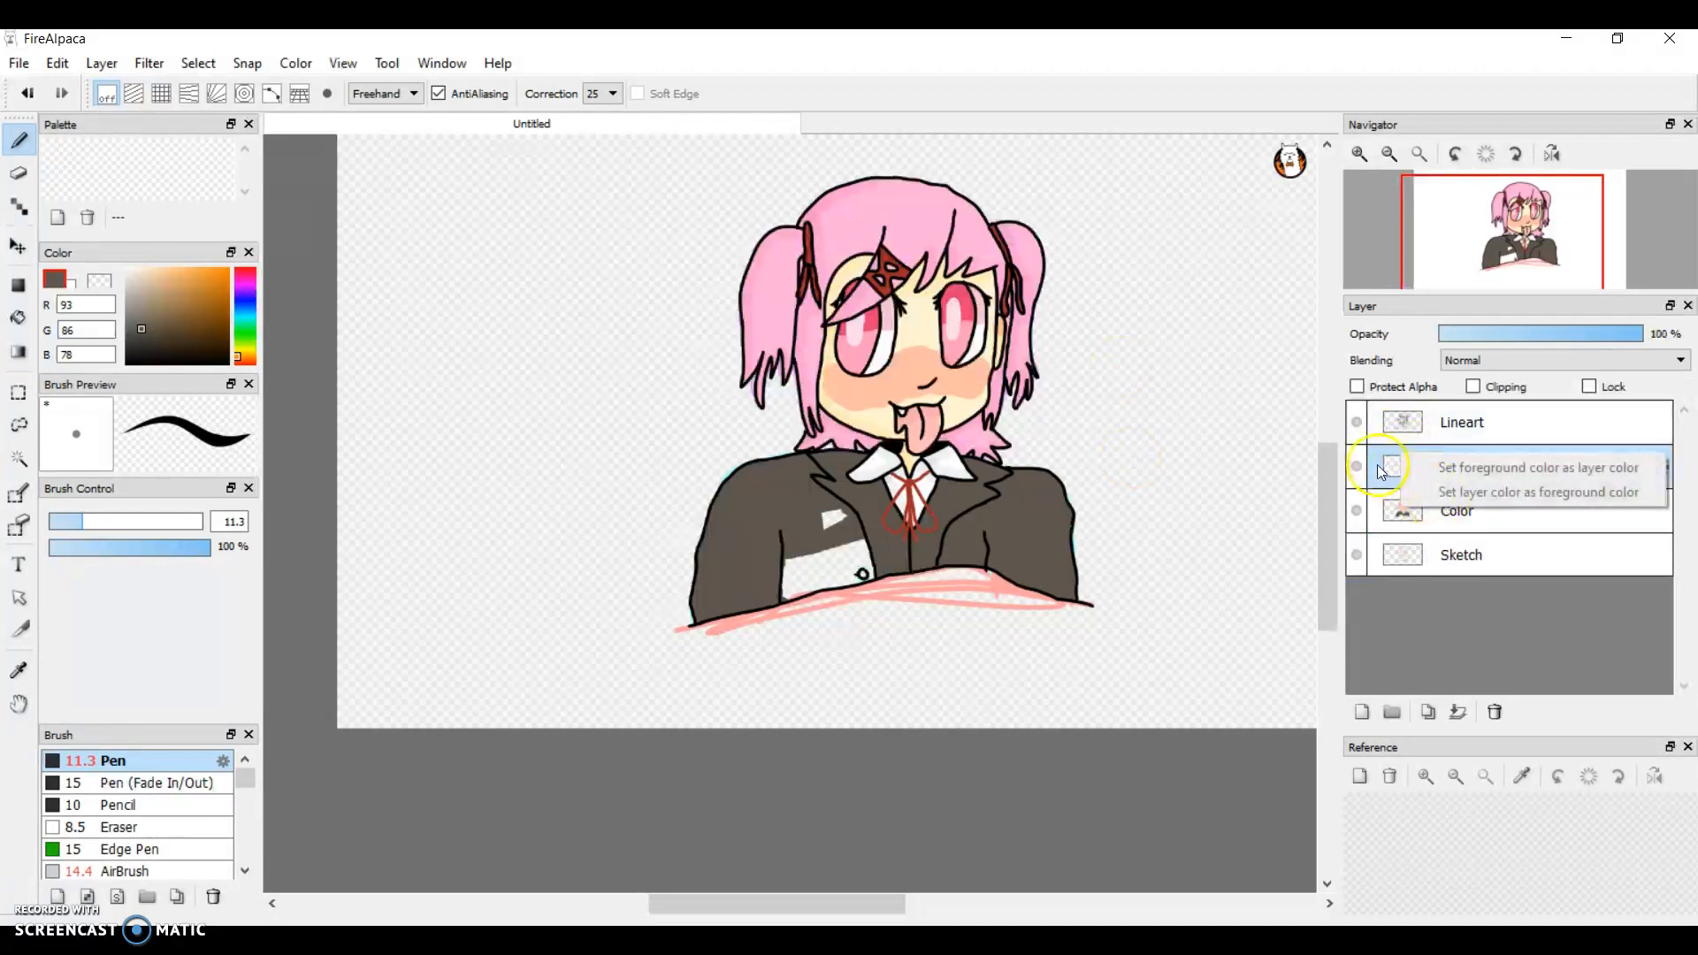
pyautogui.click(1507, 717)
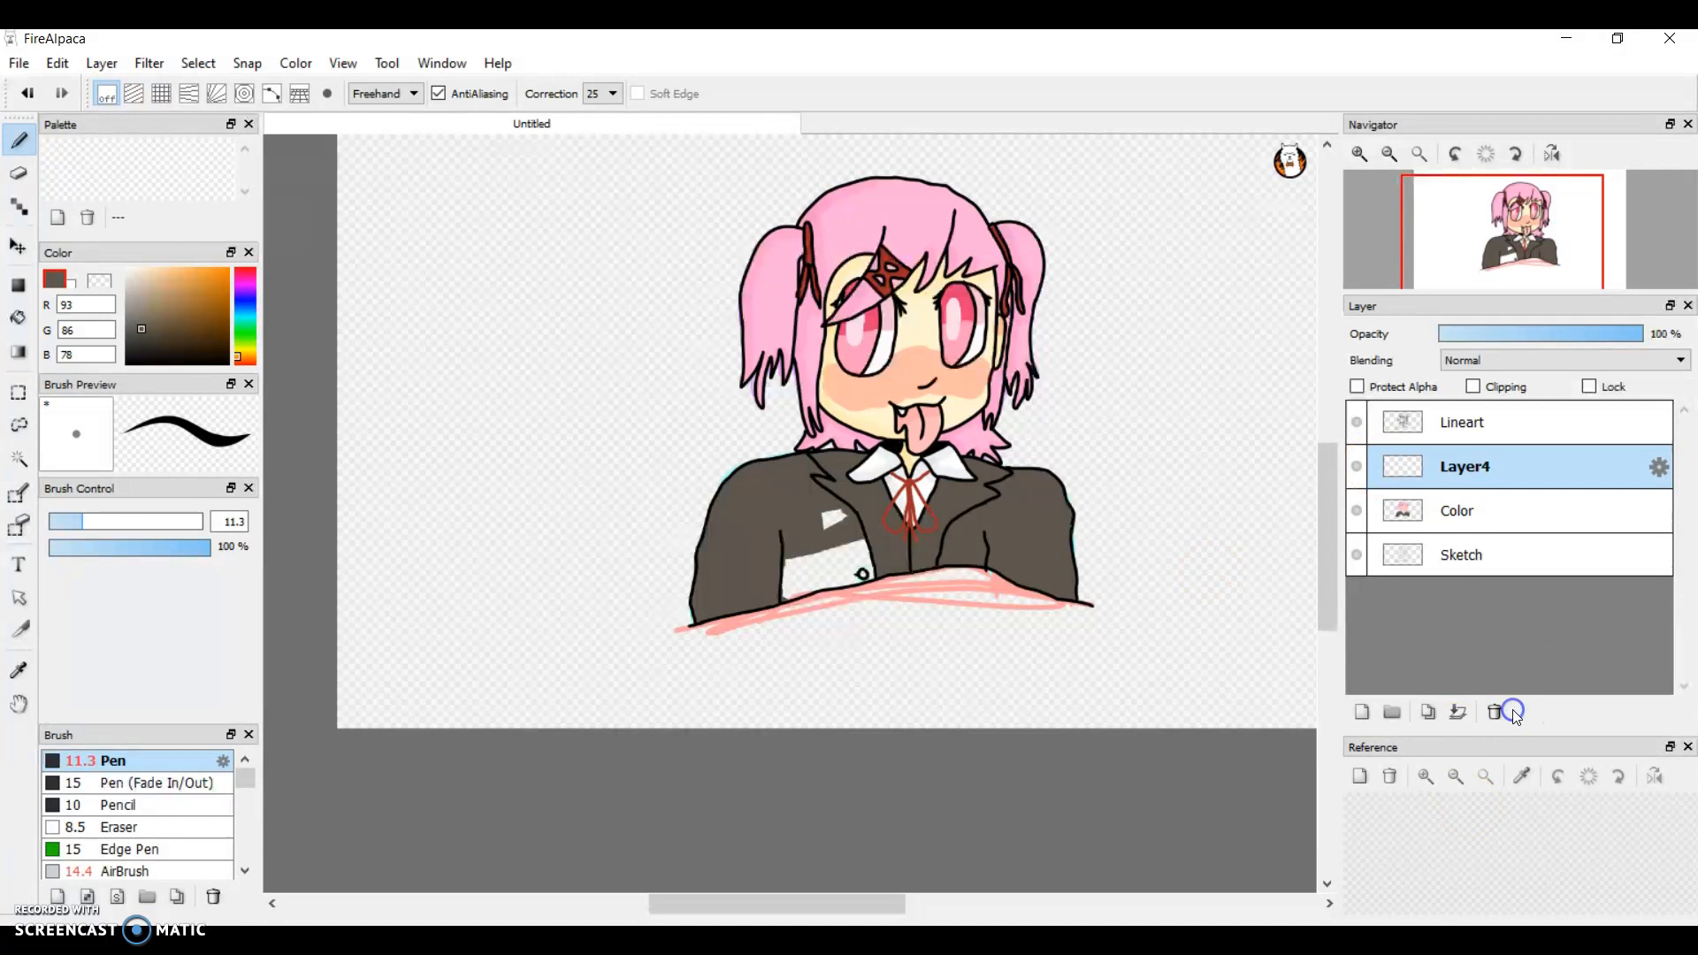
pyautogui.click(1491, 718)
# Step: Delete the Sketch layer and make the Color layer active
pyautogui.click(1490, 522)
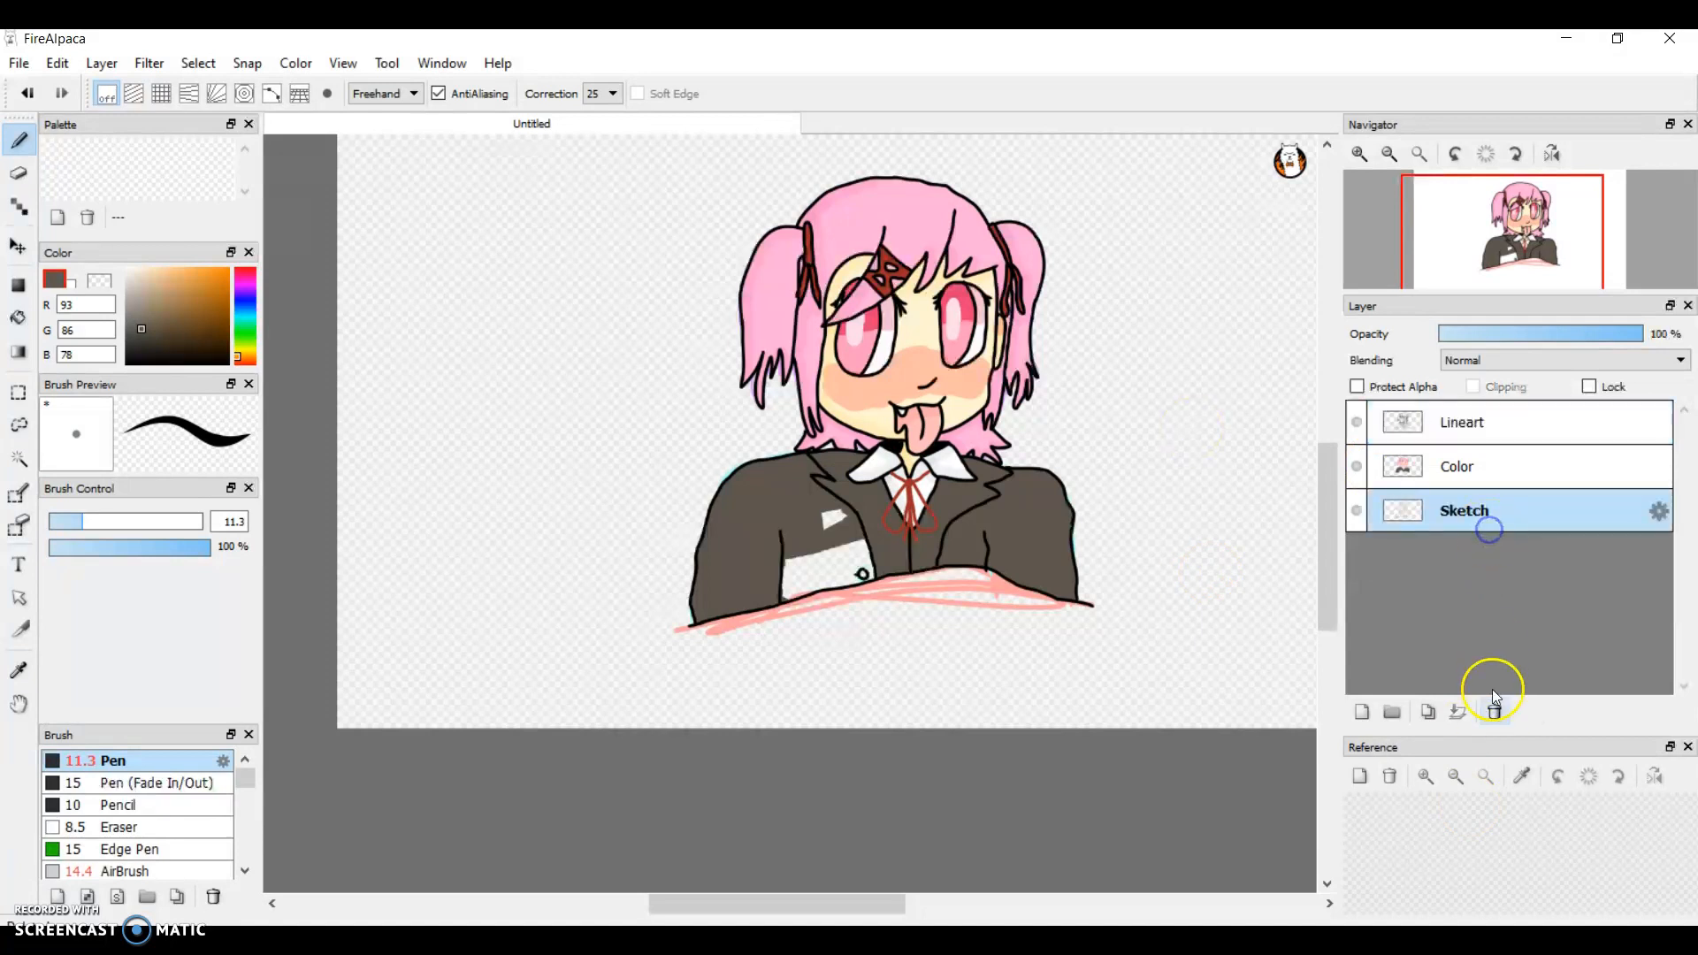
pyautogui.click(1491, 713)
pyautogui.click(1430, 477)
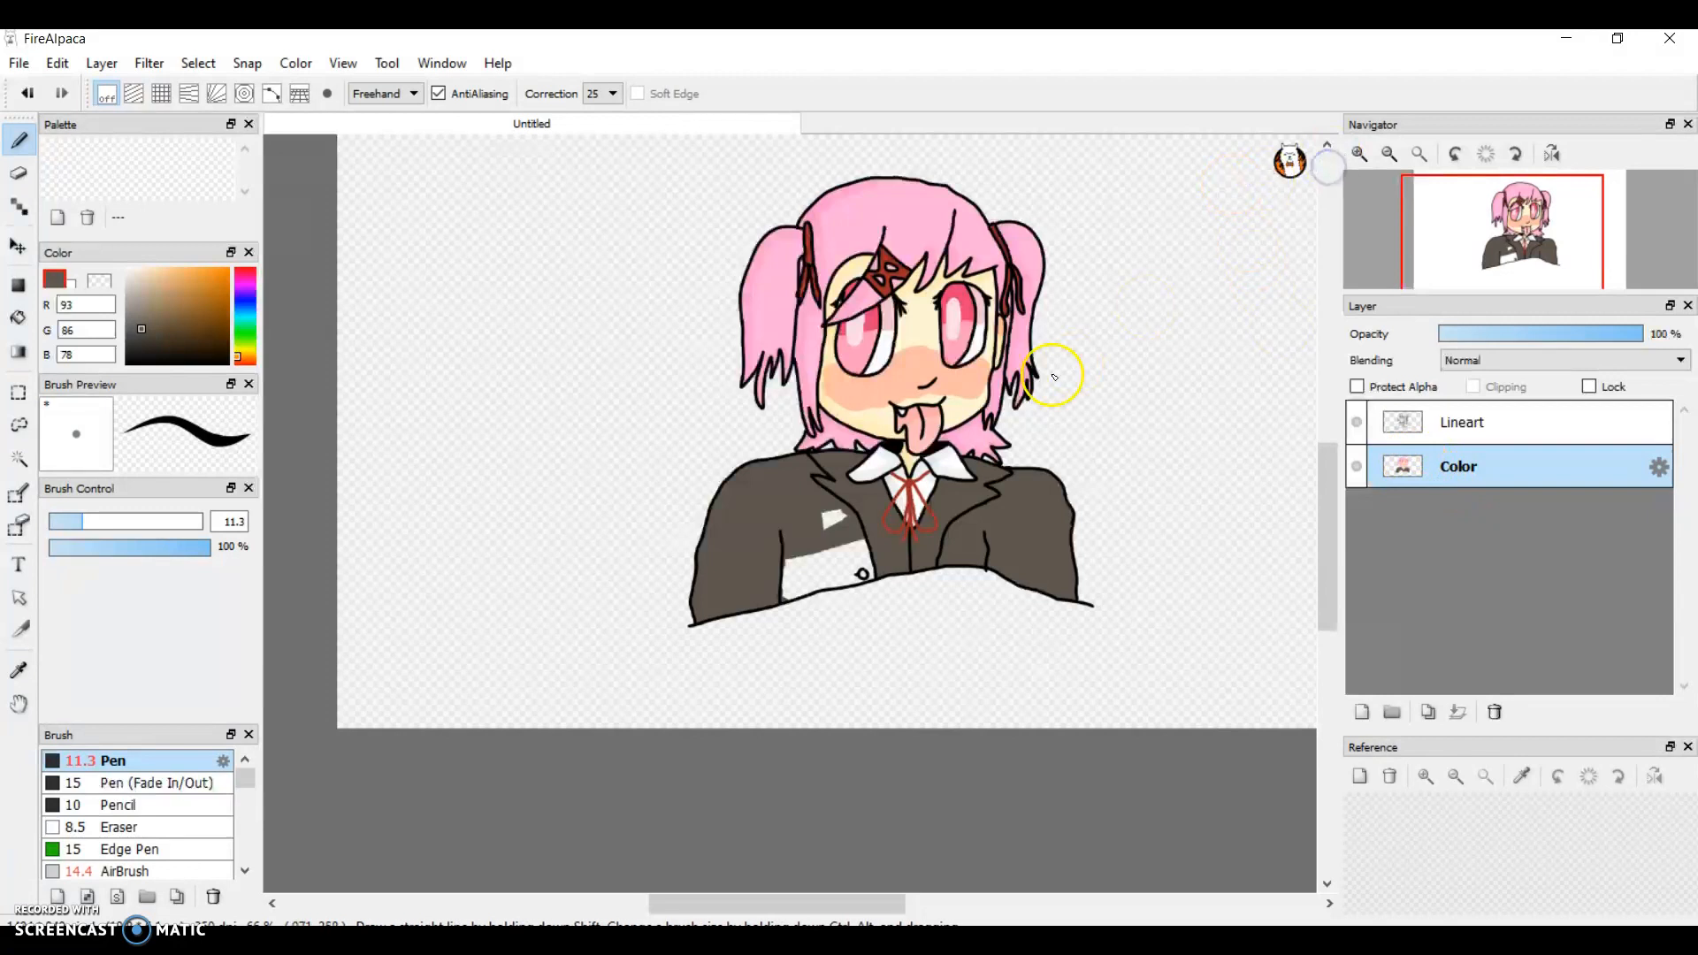
# Step: Fill the small enclosed gap in the jacket beside the lapel line with grey-brown
pyautogui.click(1357, 156)
pyautogui.click(1358, 156)
pyautogui.click(1358, 156)
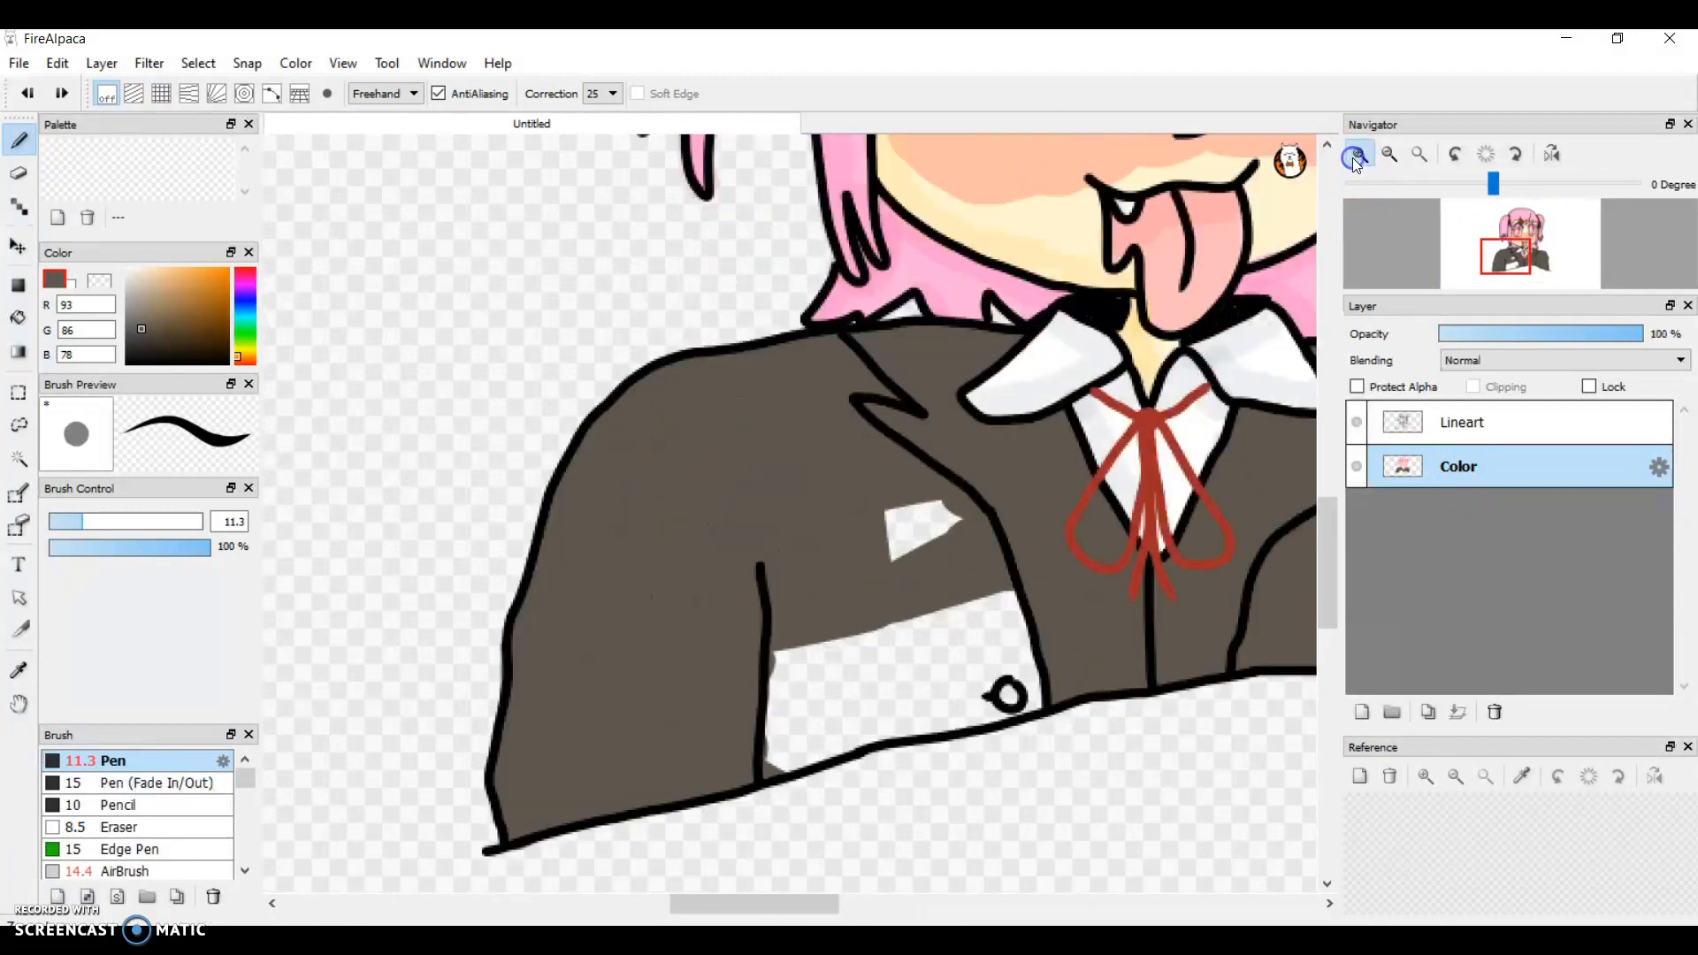
pyautogui.click(1358, 156)
pyautogui.click(1358, 156)
pyautogui.moveTo(931, 489)
pyautogui.mouseDown()
pyautogui.moveTo(1056, 563)
pyautogui.moveTo(887, 617)
pyautogui.moveTo(1015, 490)
pyautogui.moveTo(962, 576)
pyautogui.moveTo(1042, 528)
pyautogui.moveTo(984, 540)
pyautogui.moveTo(1138, 535)
pyautogui.moveTo(1085, 568)
pyautogui.moveTo(1049, 535)
pyautogui.moveTo(1015, 570)
pyautogui.moveTo(1050, 564)
pyautogui.mouseUp()
pyautogui.moveTo(1104, 467)
pyautogui.mouseDown()
pyautogui.moveTo(1025, 569)
pyautogui.moveTo(1100, 507)
pyautogui.mouseUp()
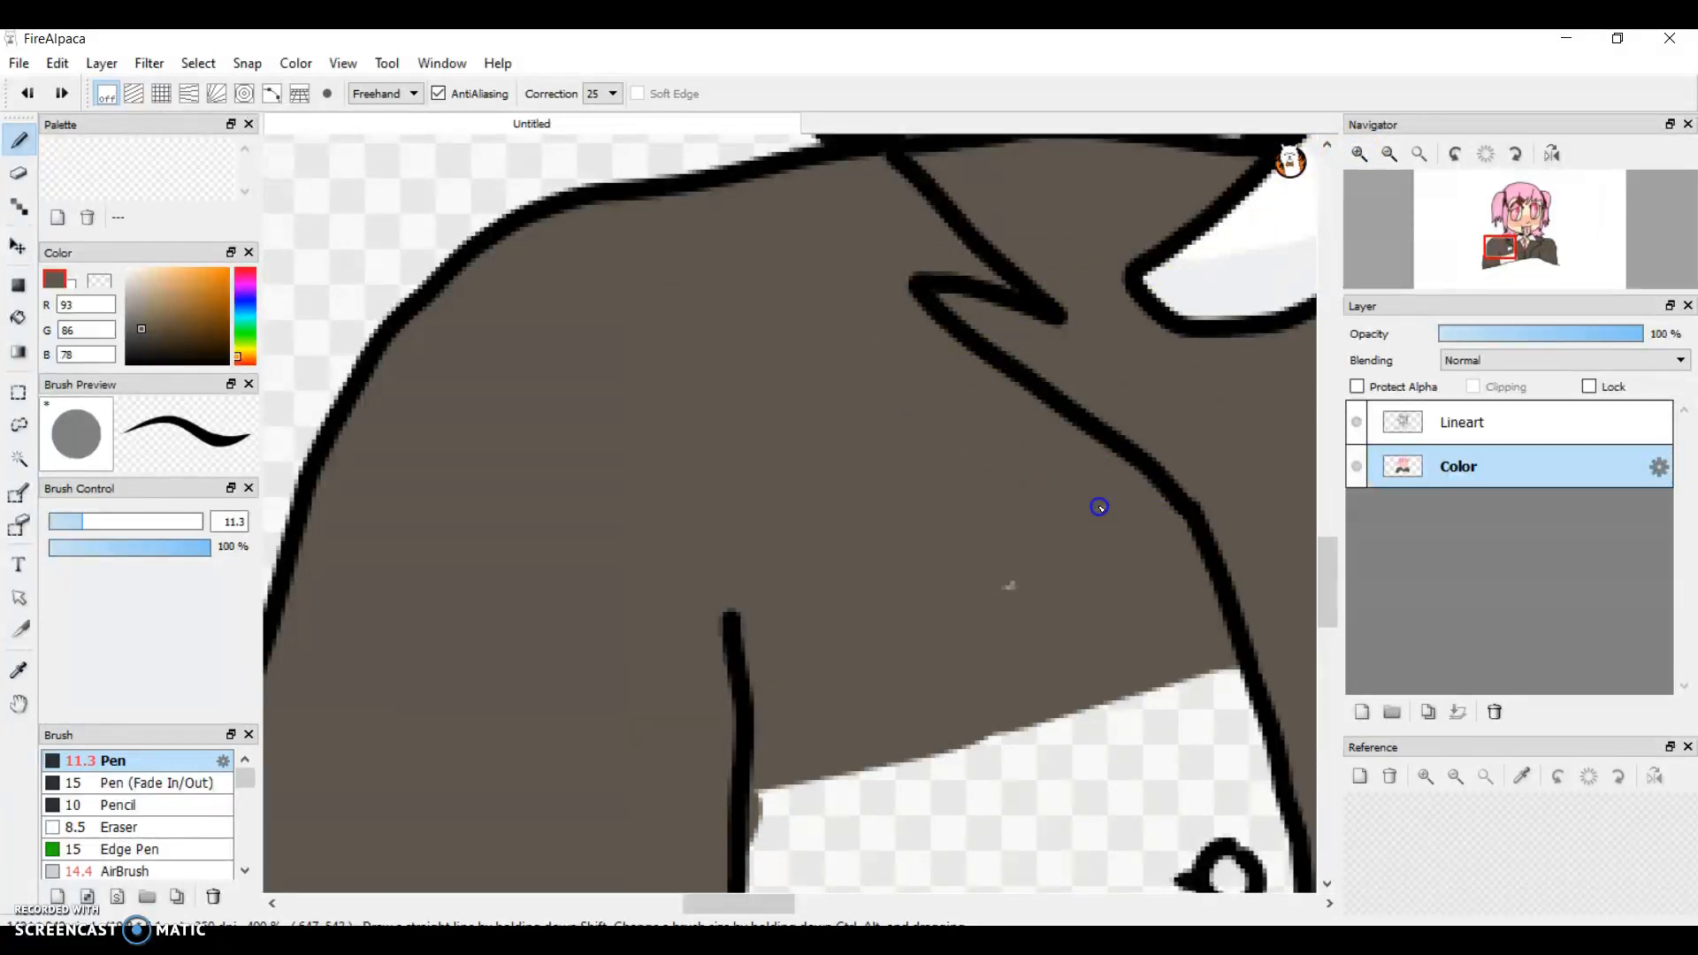
pyautogui.moveTo(740, 904); pyautogui.dragTo(666, 904)
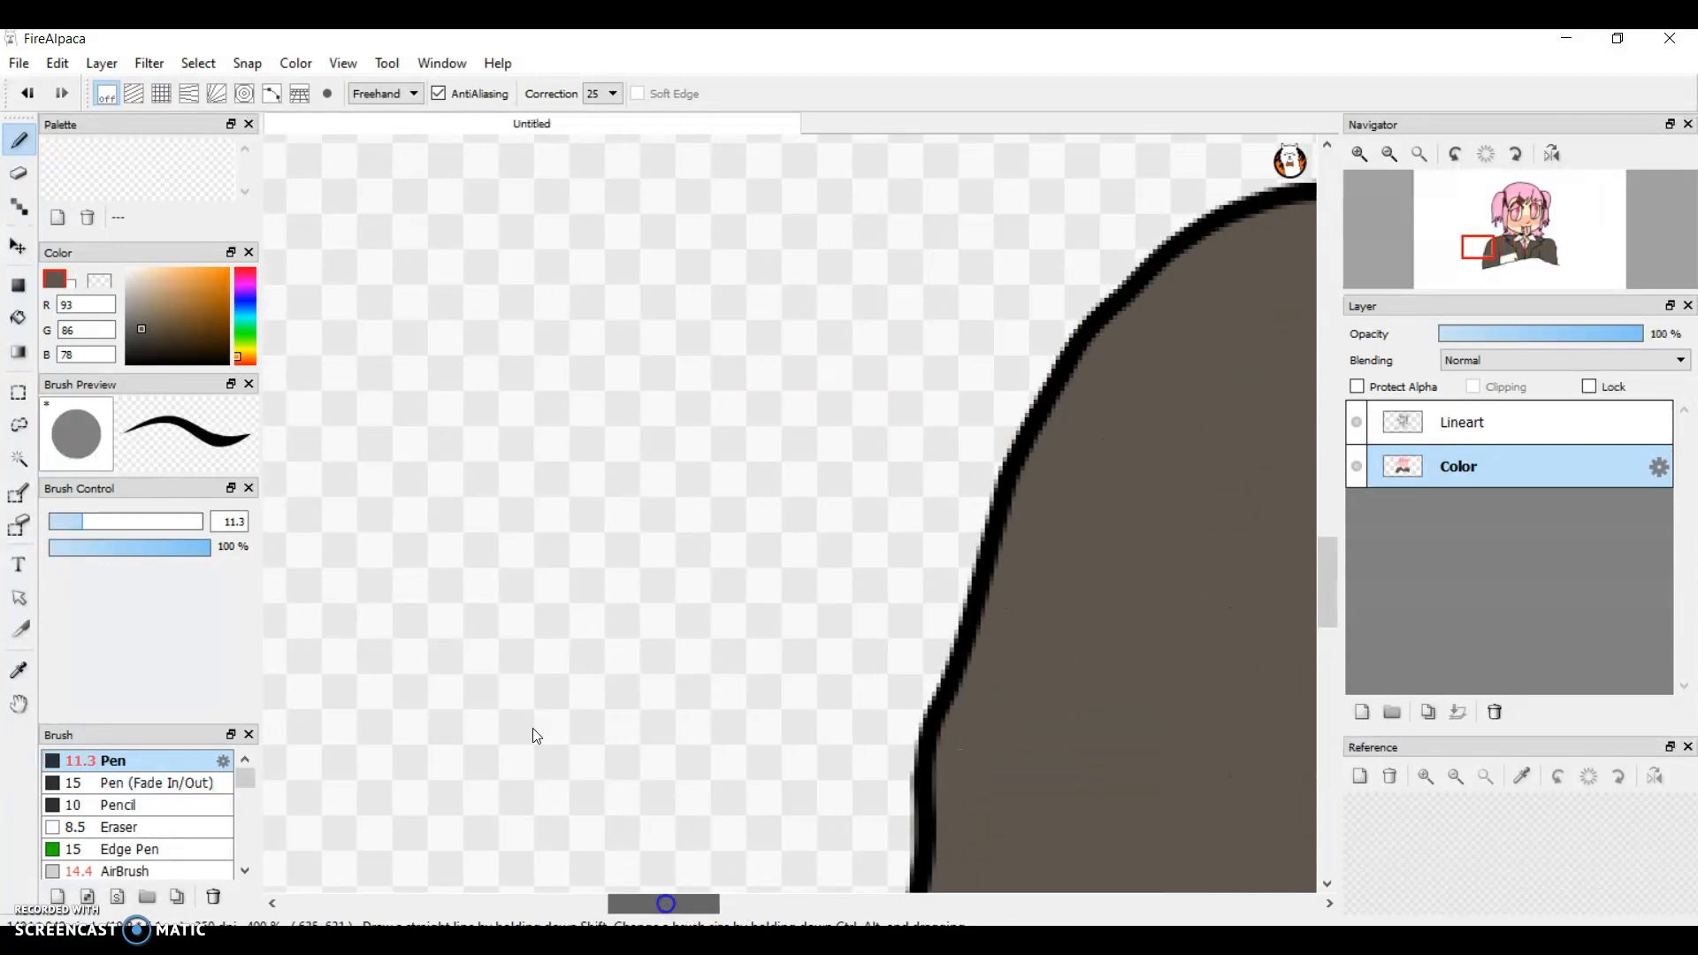
pyautogui.moveTo(916, 482); pyautogui.dragTo(247, 643)
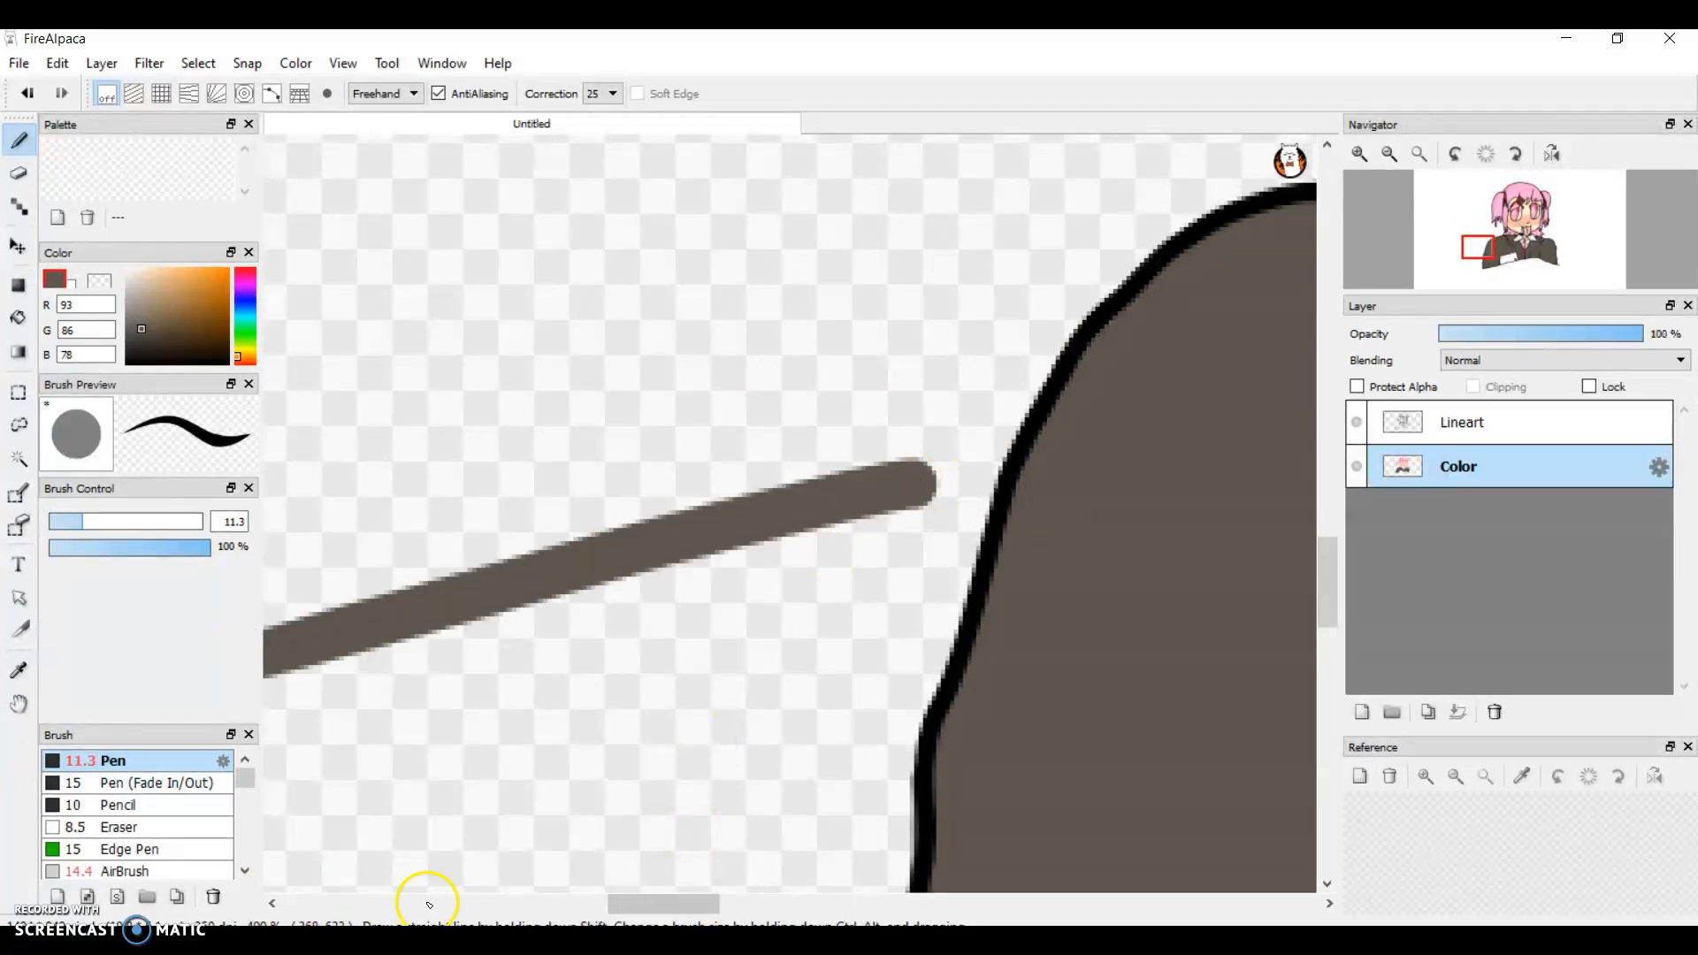
pyautogui.moveTo(639, 905); pyautogui.dragTo(588, 902)
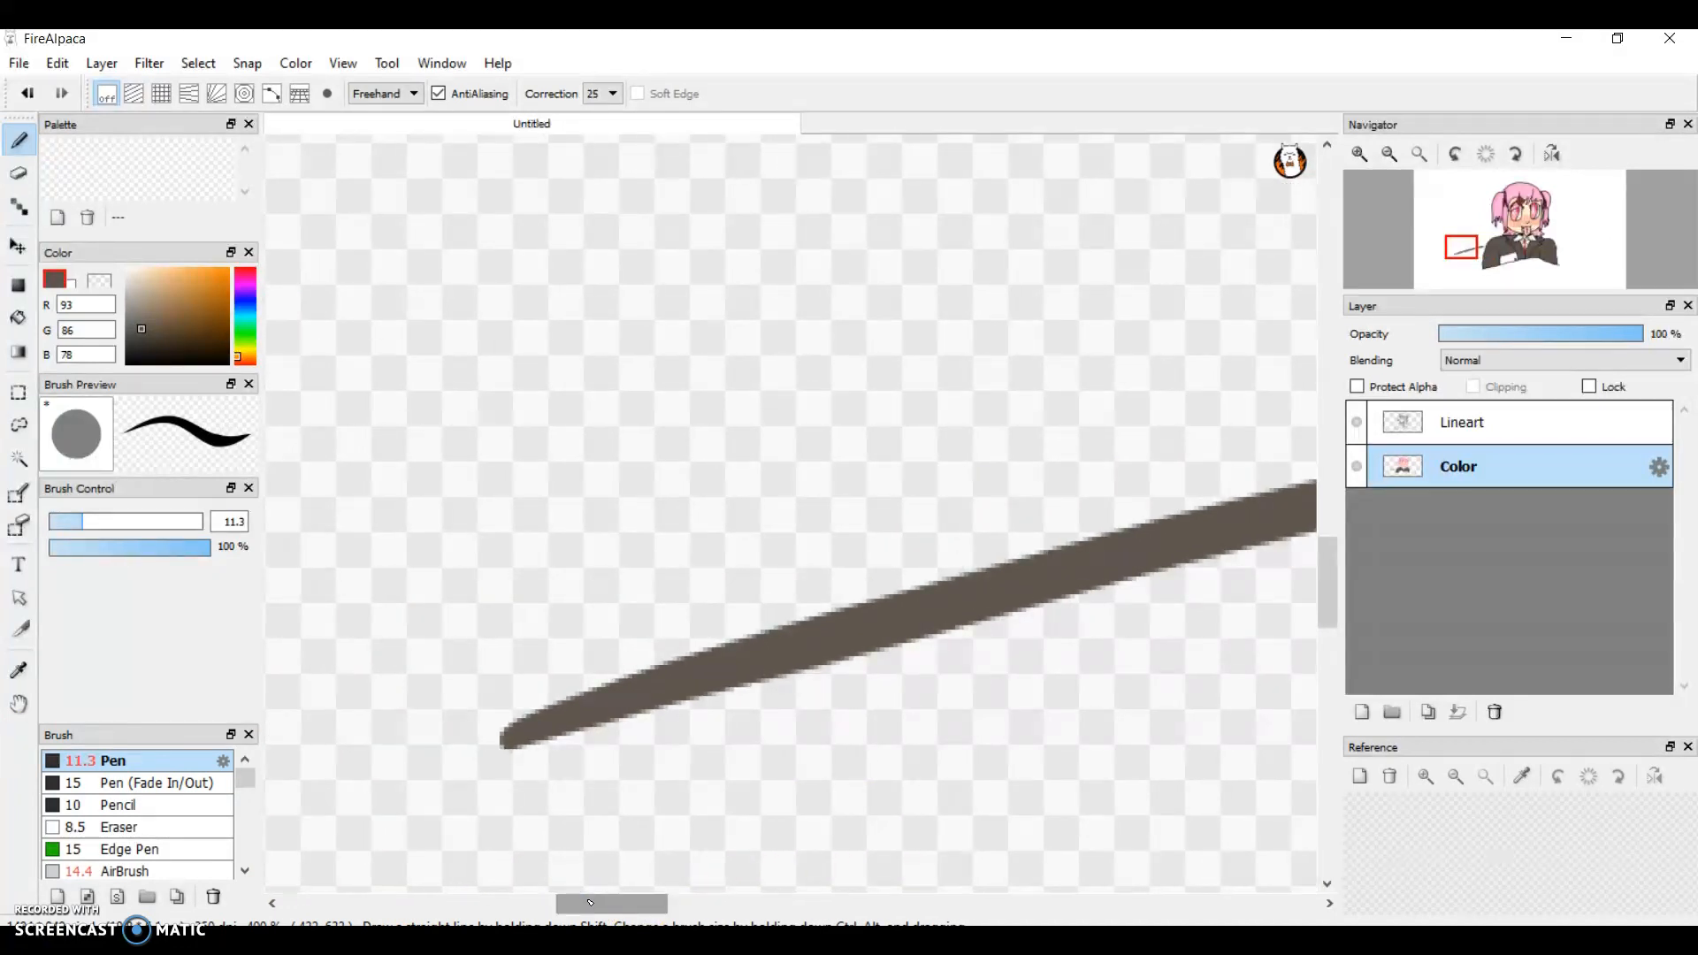
pyautogui.hotkey('ctrl', 'z')
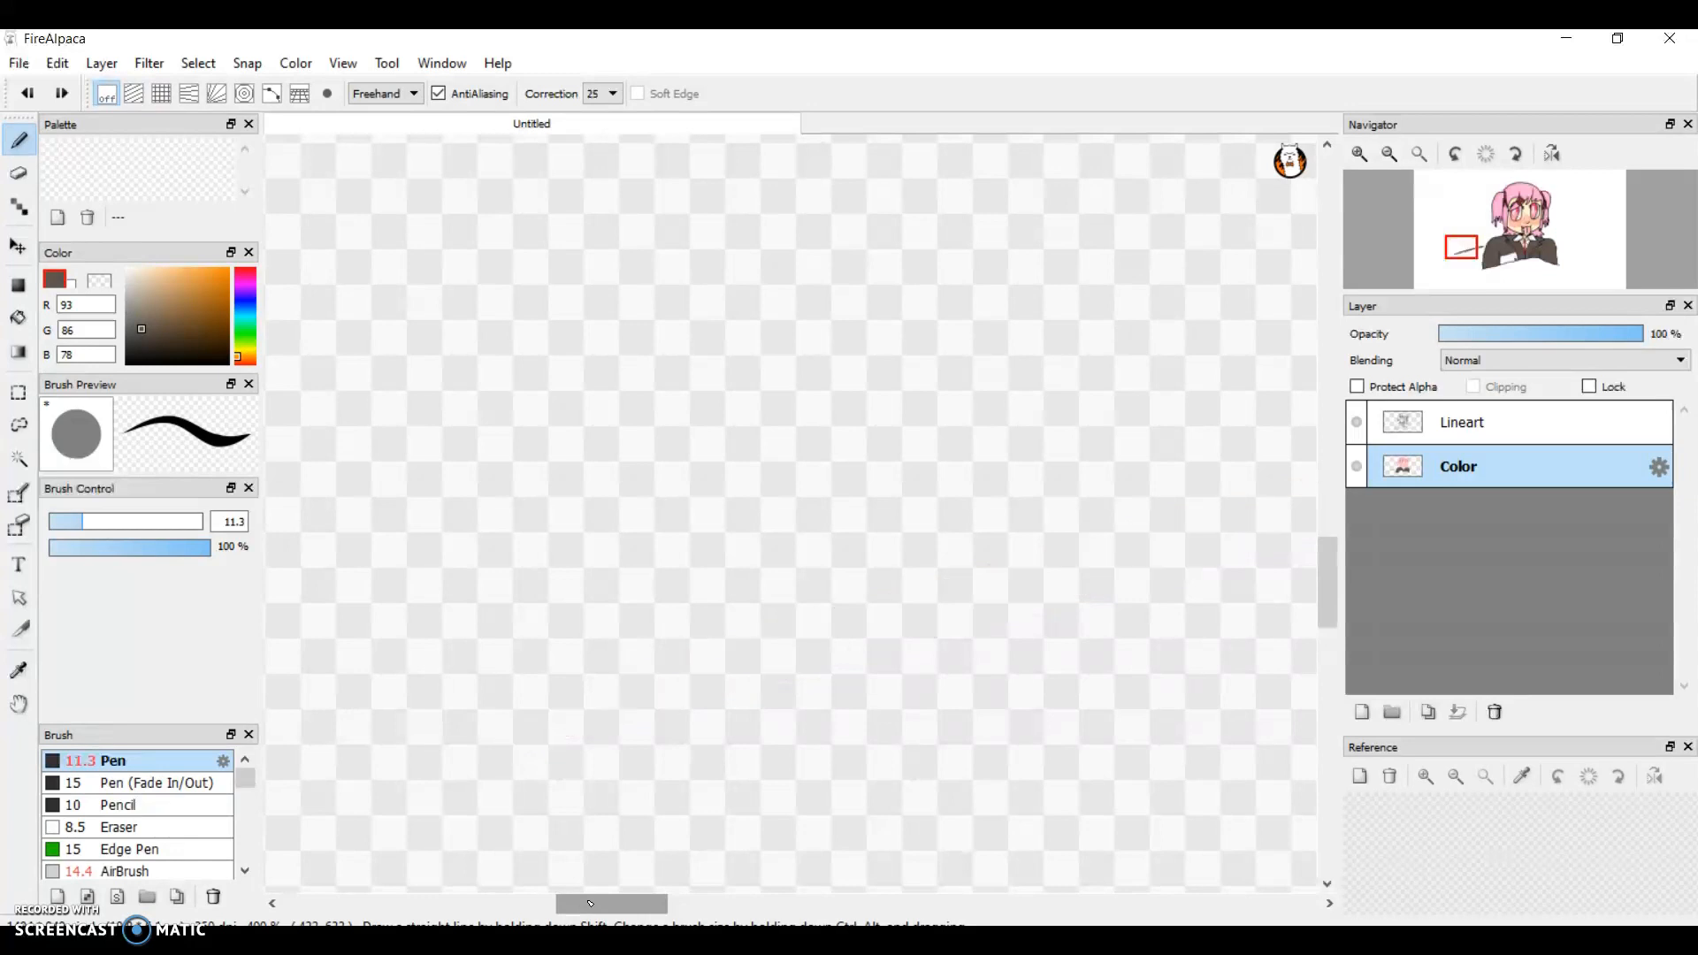
pyautogui.moveTo(590, 903); pyautogui.dragTo(750, 903)
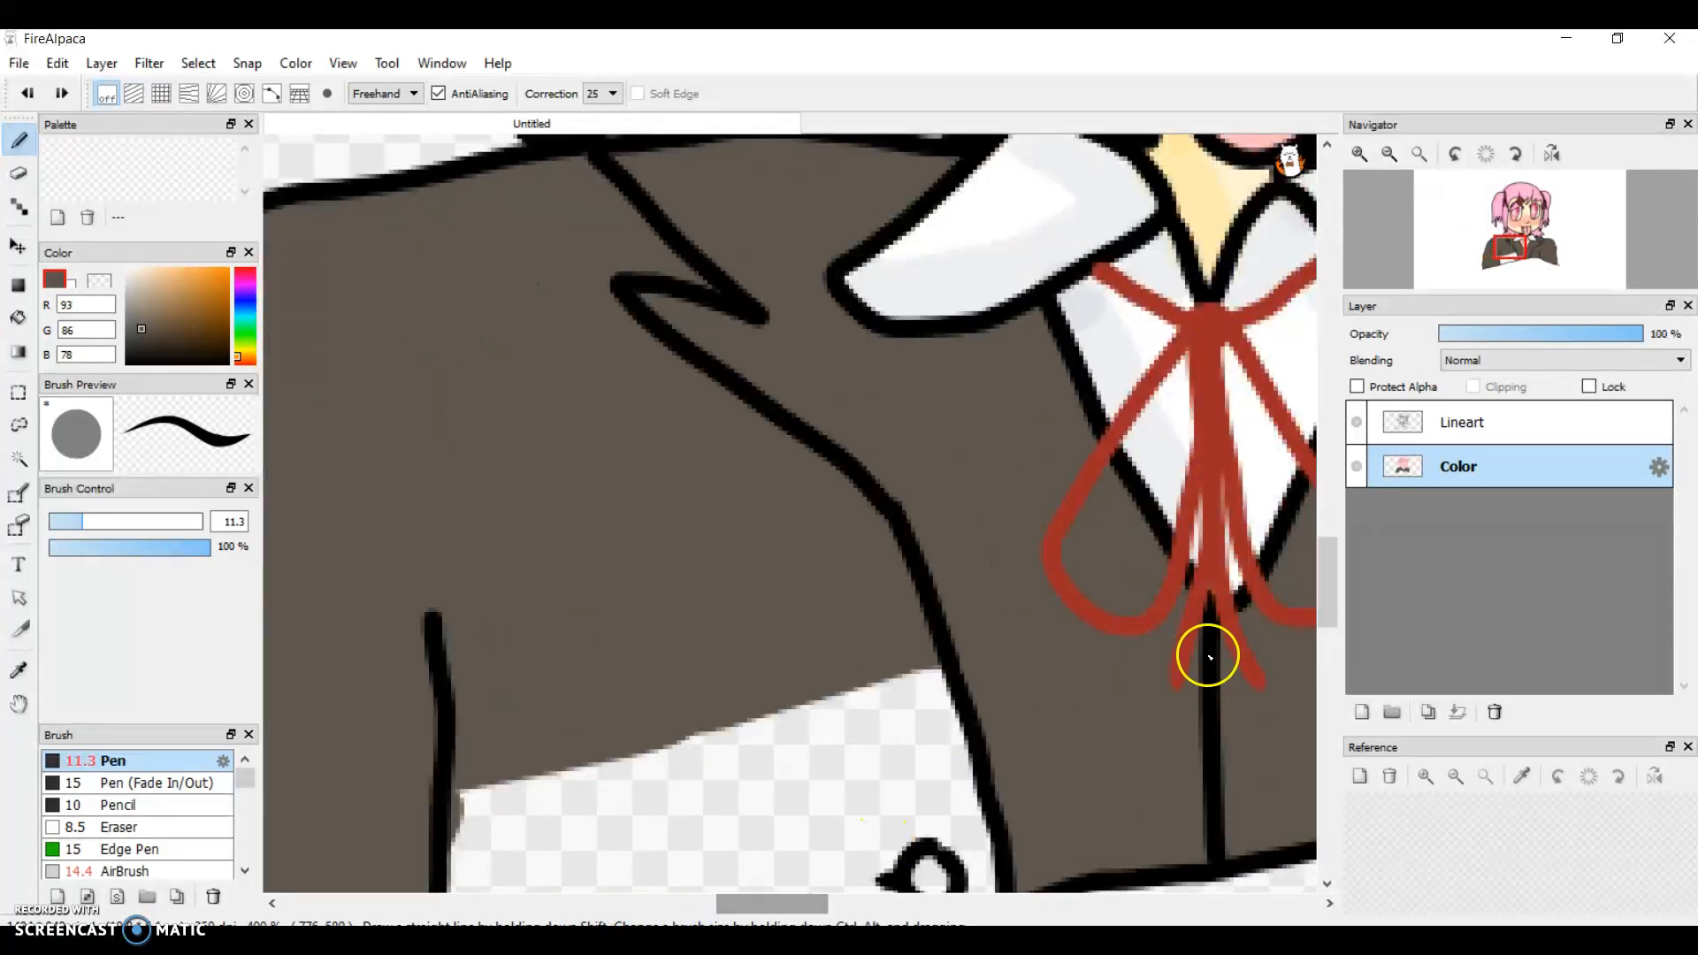
pyautogui.moveTo(1328, 576); pyautogui.dragTo(1331, 624)
pyautogui.moveTo(823, 349)
pyautogui.mouseDown()
pyautogui.moveTo(519, 495)
pyautogui.moveTo(691, 363)
pyautogui.moveTo(857, 365)
pyautogui.moveTo(699, 578)
pyautogui.moveTo(811, 628)
pyautogui.moveTo(951, 481)
pyautogui.moveTo(869, 517)
pyautogui.moveTo(924, 488)
pyautogui.mouseUp()
pyautogui.hotkey('ctrl', 'z')
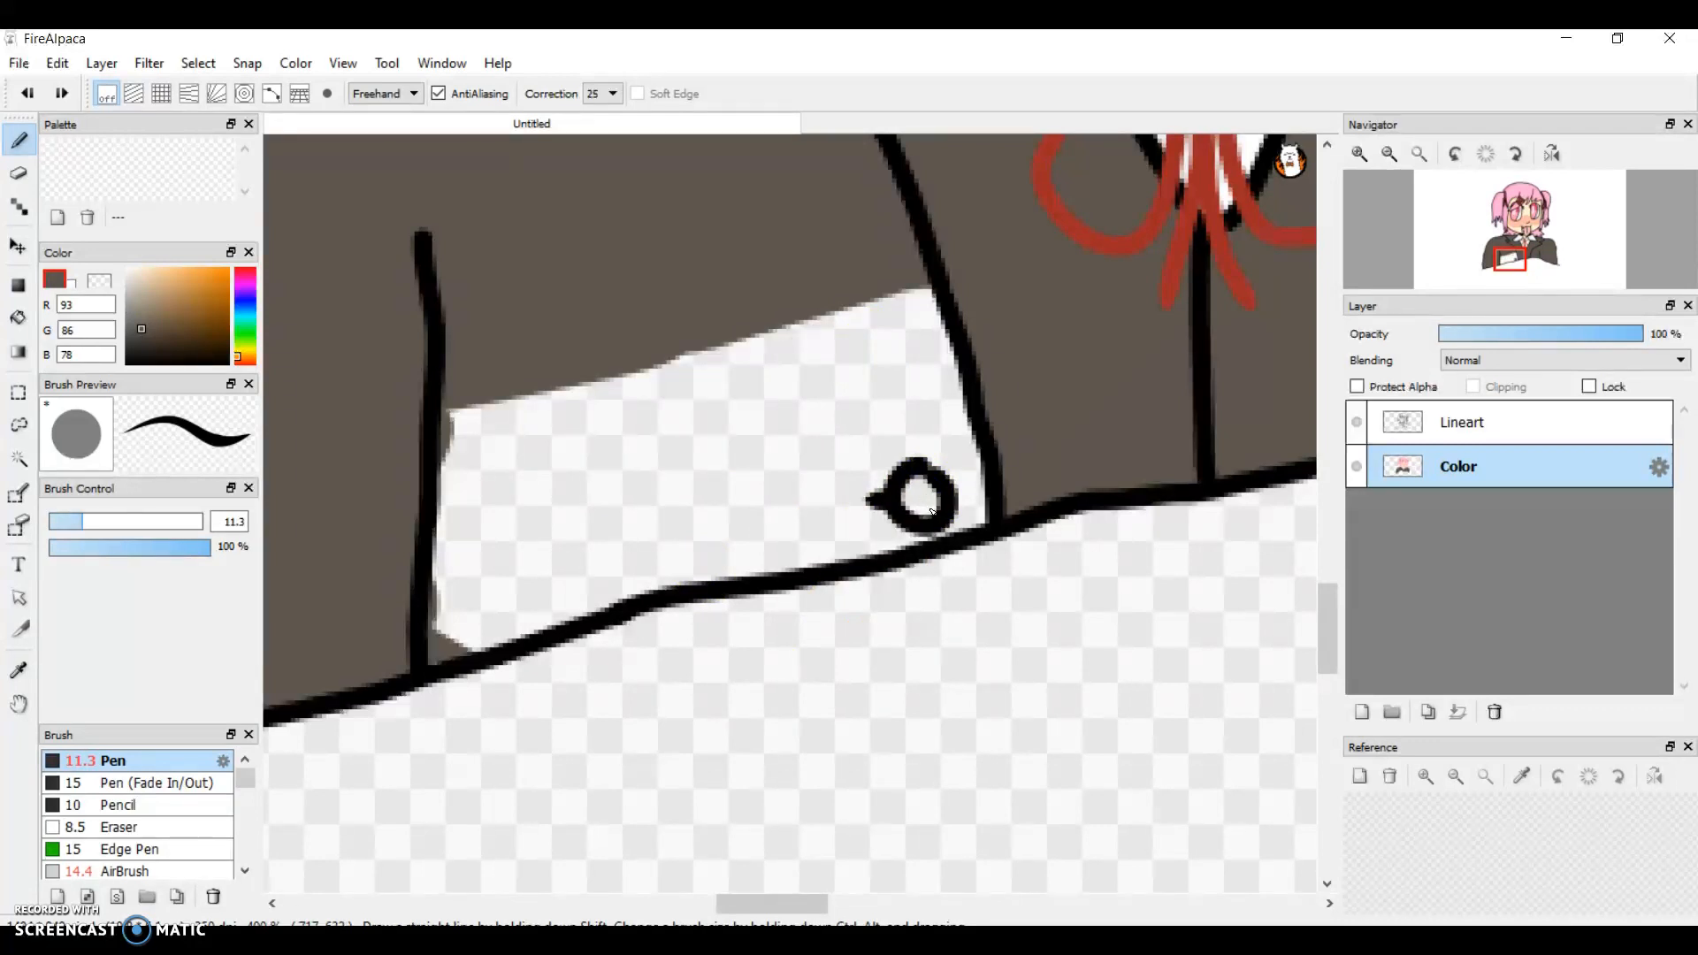
pyautogui.hotkey('ctrl', 'y')
pyautogui.hotkey('ctrl', 'y')
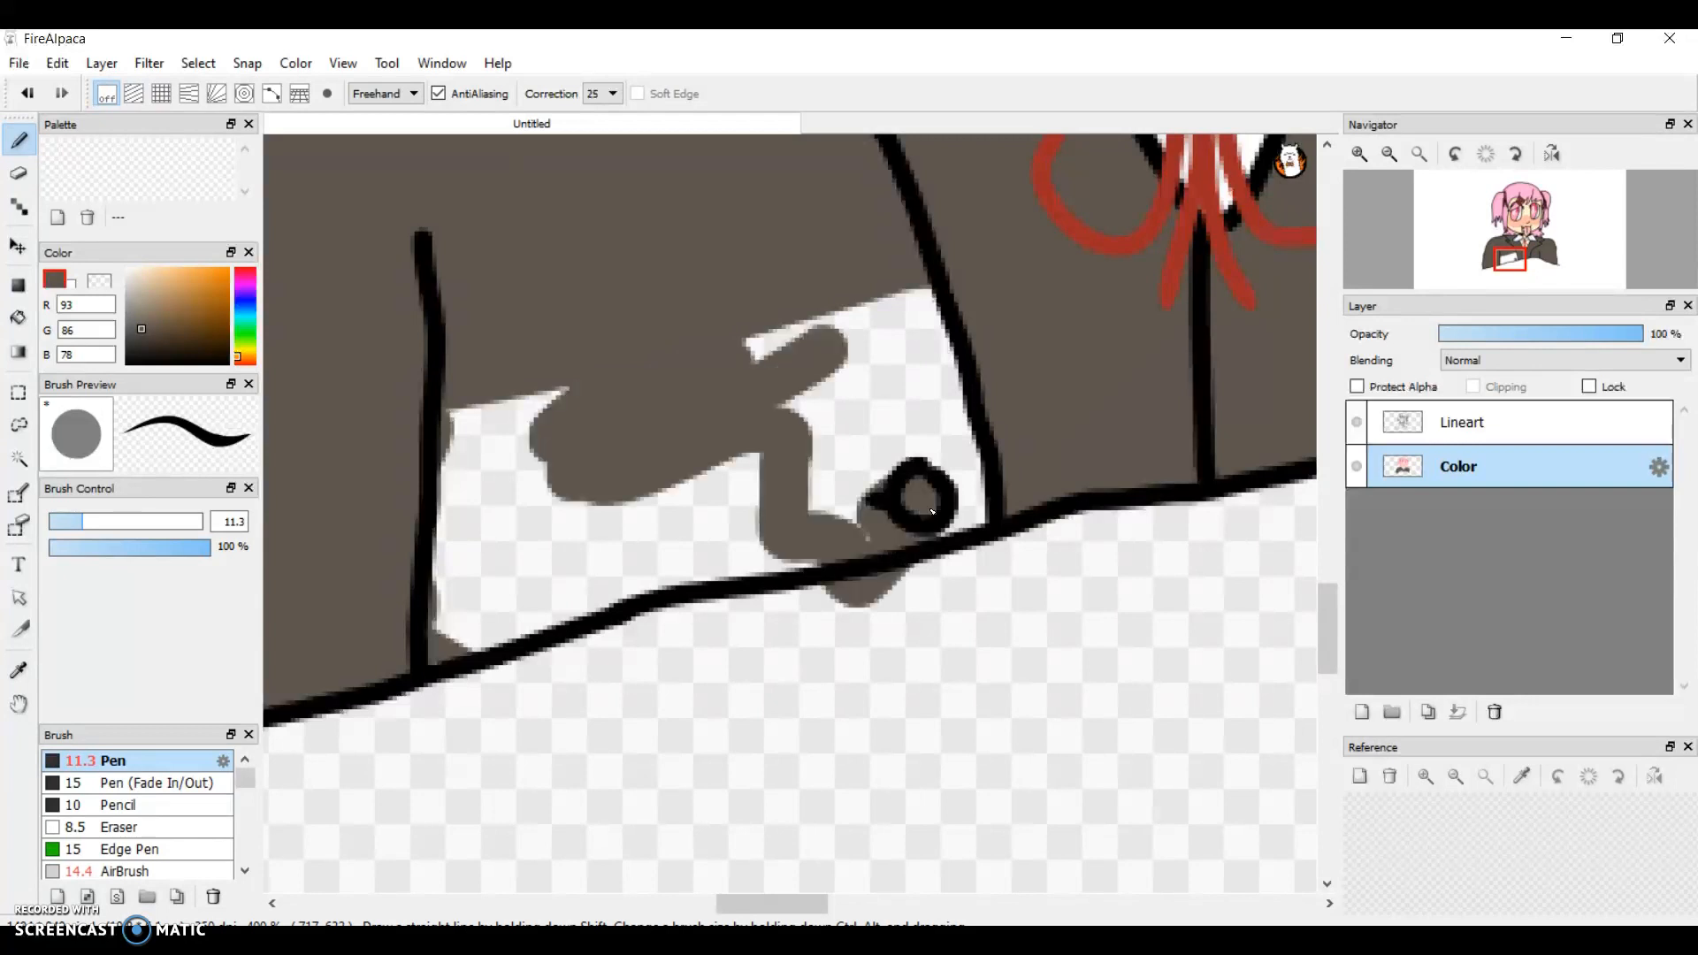
pyautogui.hotkey('ctrl', 'z')
pyautogui.hotkey('ctrl', 'z')
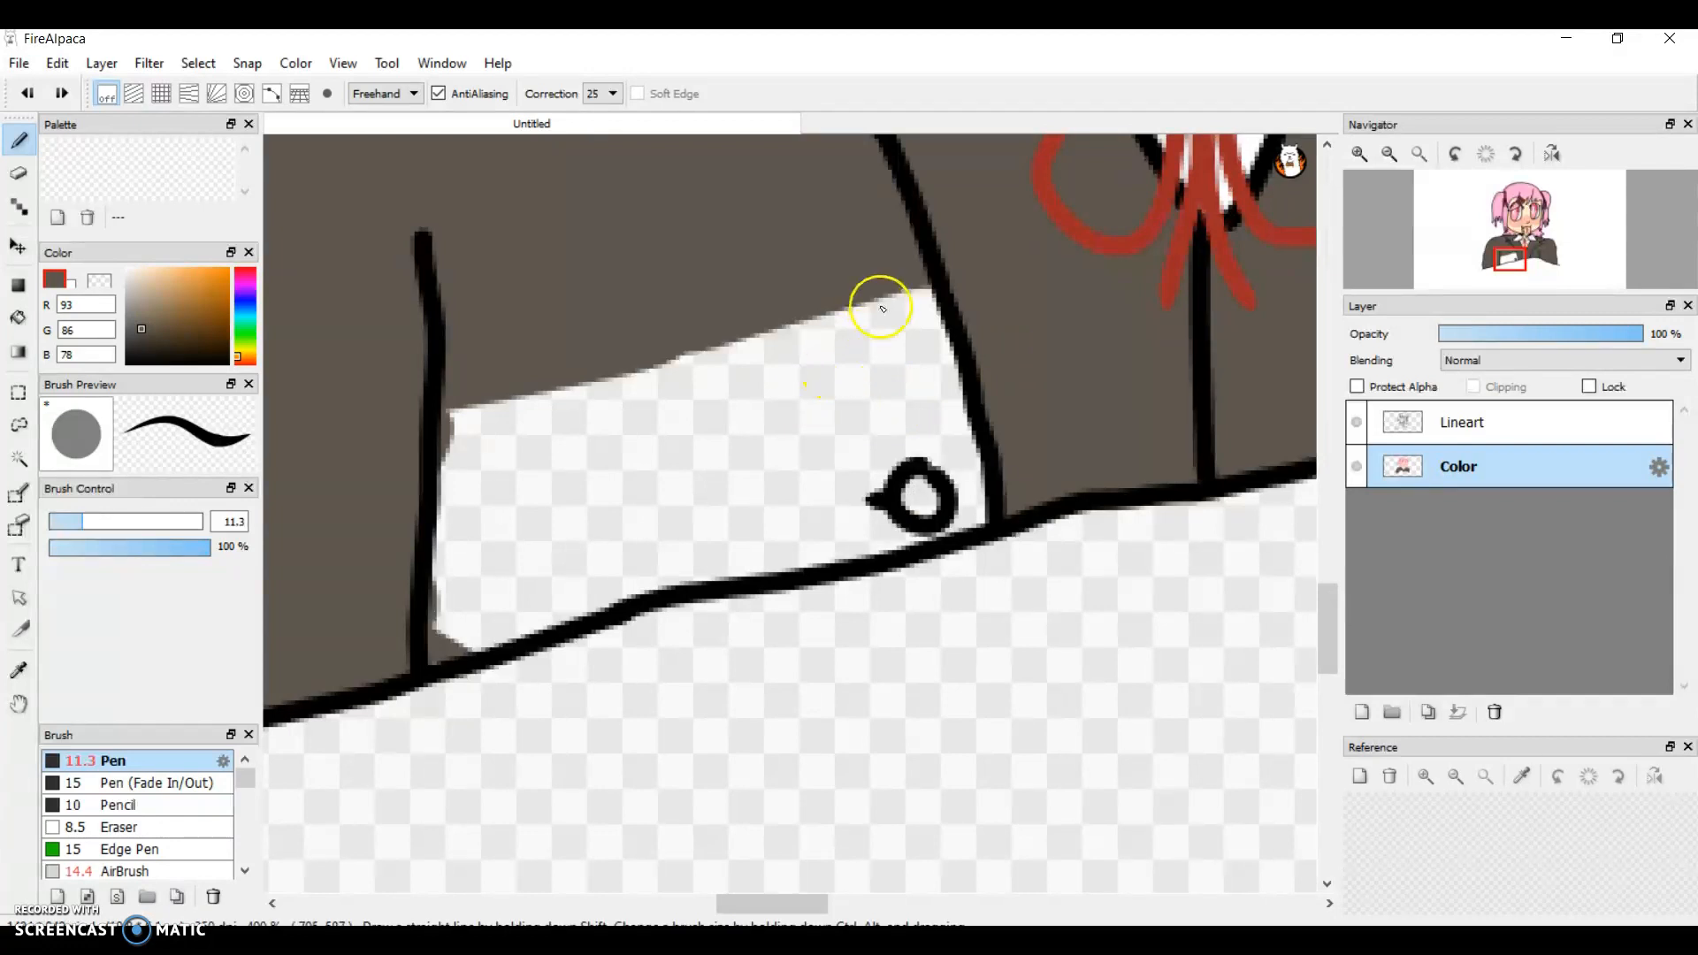
# Step: Fill the remaining unpainted torso area between the sleeve's inner line and the lapel with grey-brown down to the bottom outline
pyautogui.moveTo(443, 480)
pyautogui.mouseDown()
pyautogui.moveTo(753, 455)
pyautogui.moveTo(998, 403)
pyautogui.moveTo(884, 269)
pyautogui.moveTo(585, 383)
pyautogui.moveTo(431, 417)
pyautogui.moveTo(827, 321)
pyautogui.moveTo(915, 338)
pyautogui.moveTo(944, 276)
pyautogui.moveTo(487, 421)
pyautogui.moveTo(456, 451)
pyautogui.mouseUp()
pyautogui.moveTo(425, 542)
pyautogui.mouseDown()
pyautogui.moveTo(441, 629)
pyautogui.moveTo(476, 617)
pyautogui.moveTo(470, 636)
pyautogui.moveTo(770, 551)
pyautogui.moveTo(632, 317)
pyautogui.mouseUp()
pyautogui.moveTo(499, 455)
pyautogui.mouseDown()
pyautogui.moveTo(619, 406)
pyautogui.moveTo(554, 429)
pyautogui.mouseUp()
pyautogui.moveTo(531, 495)
pyautogui.mouseDown()
pyautogui.moveTo(560, 483)
pyautogui.moveTo(451, 539)
pyautogui.moveTo(478, 599)
pyautogui.moveTo(563, 502)
pyautogui.moveTo(520, 581)
pyautogui.moveTo(640, 451)
pyautogui.moveTo(648, 493)
pyautogui.moveTo(708, 483)
pyautogui.moveTo(694, 505)
pyautogui.moveTo(678, 508)
pyautogui.moveTo(682, 451)
pyautogui.moveTo(662, 426)
pyautogui.moveTo(761, 443)
pyautogui.moveTo(959, 368)
pyautogui.moveTo(831, 360)
pyautogui.moveTo(959, 447)
pyautogui.moveTo(857, 466)
pyautogui.moveTo(784, 509)
pyautogui.moveTo(798, 497)
pyautogui.moveTo(814, 538)
pyautogui.moveTo(979, 496)
pyautogui.moveTo(947, 443)
pyautogui.mouseUp()
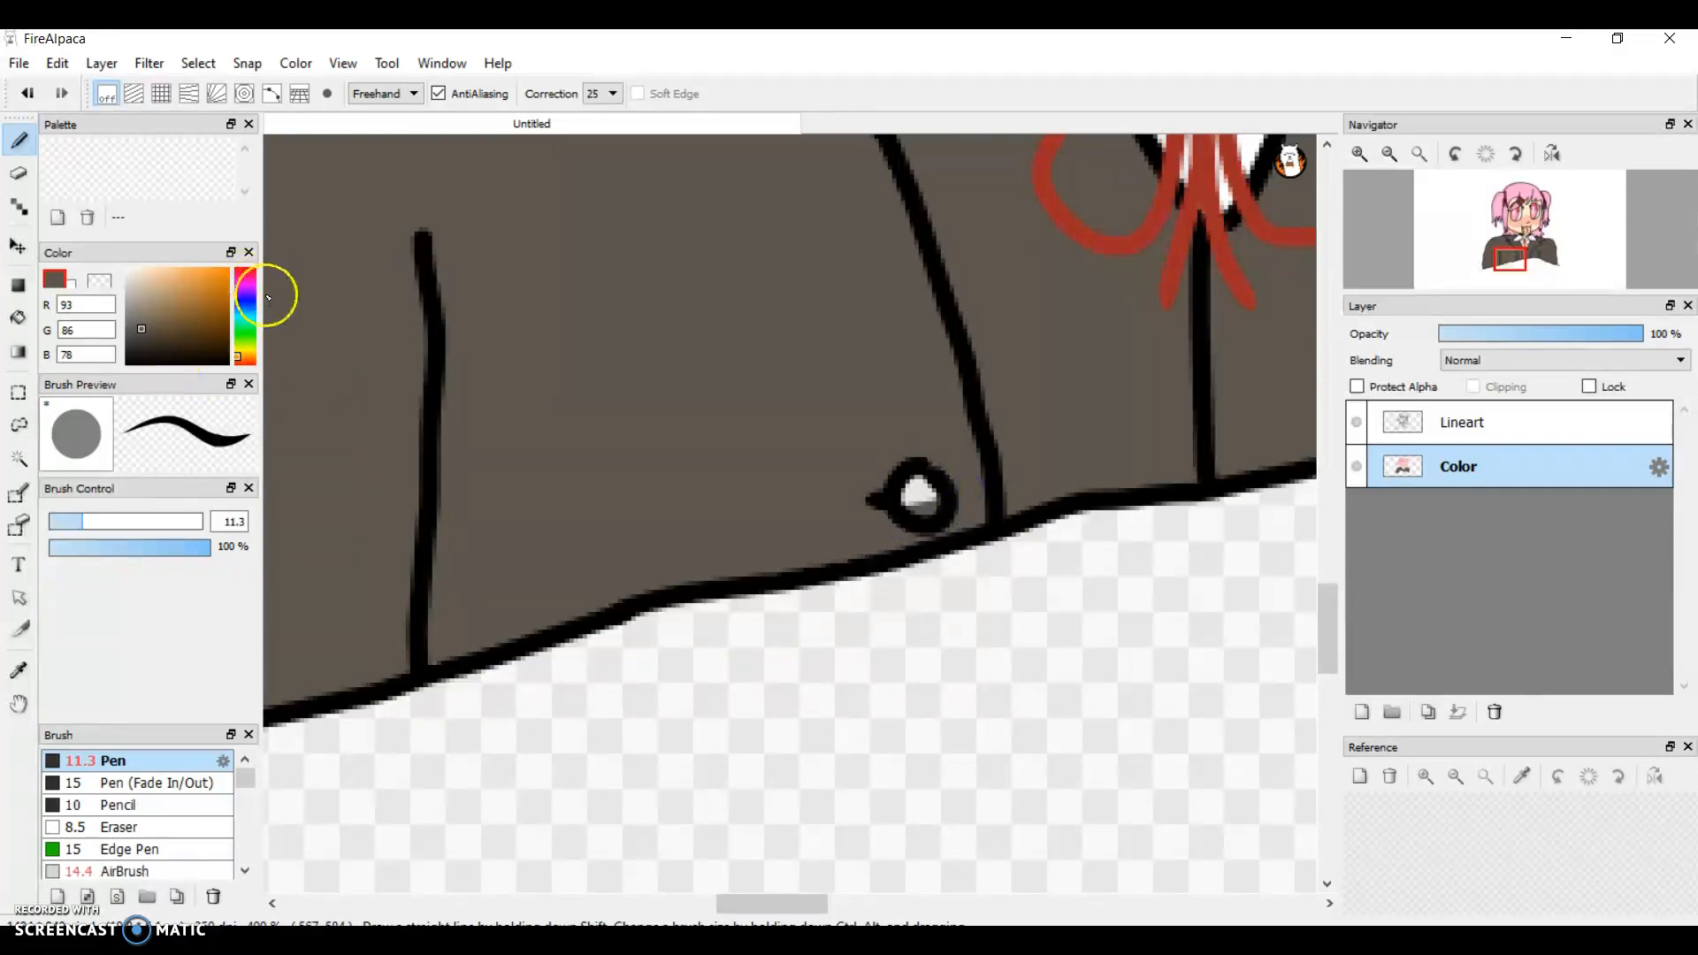
# Step: Set the brush colour to pale yellow (253, 243, 176) and fill the inside of the jacket button
pyautogui.click(244, 354)
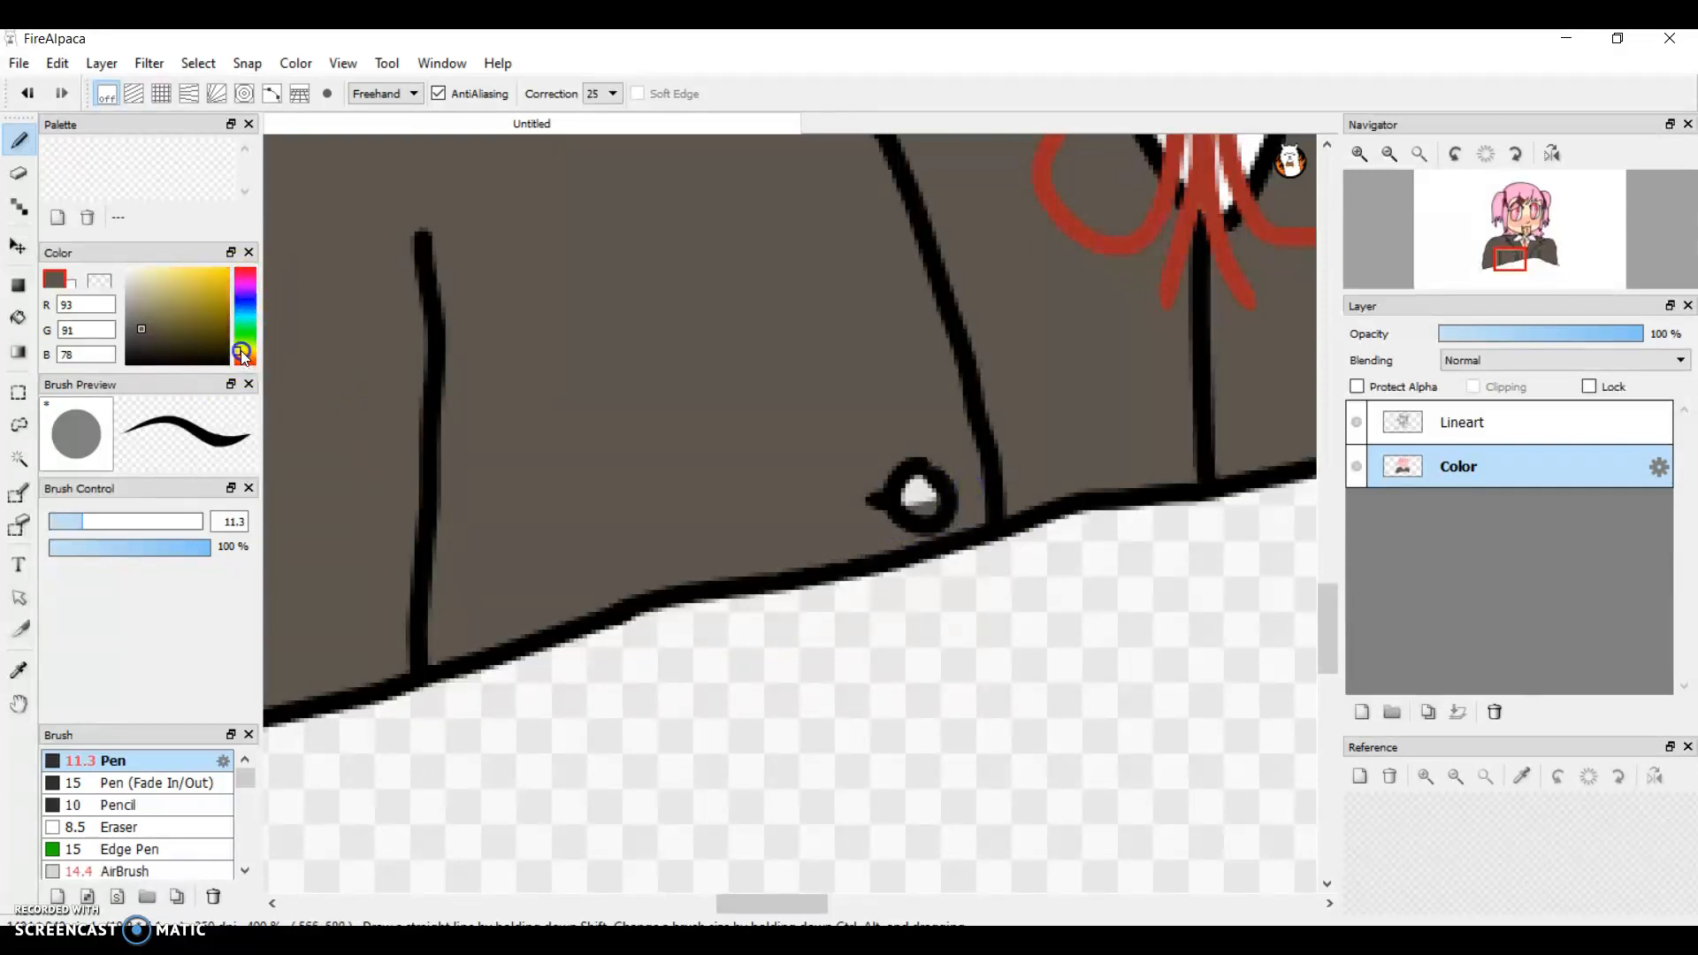
pyautogui.moveTo(180, 290)
pyautogui.mouseDown()
pyautogui.moveTo(148, 239)
pyautogui.moveTo(177, 278)
pyautogui.moveTo(156, 268)
pyautogui.mouseUp()
pyautogui.moveTo(921, 485); pyautogui.dragTo(926, 492)
pyautogui.click(917, 493)
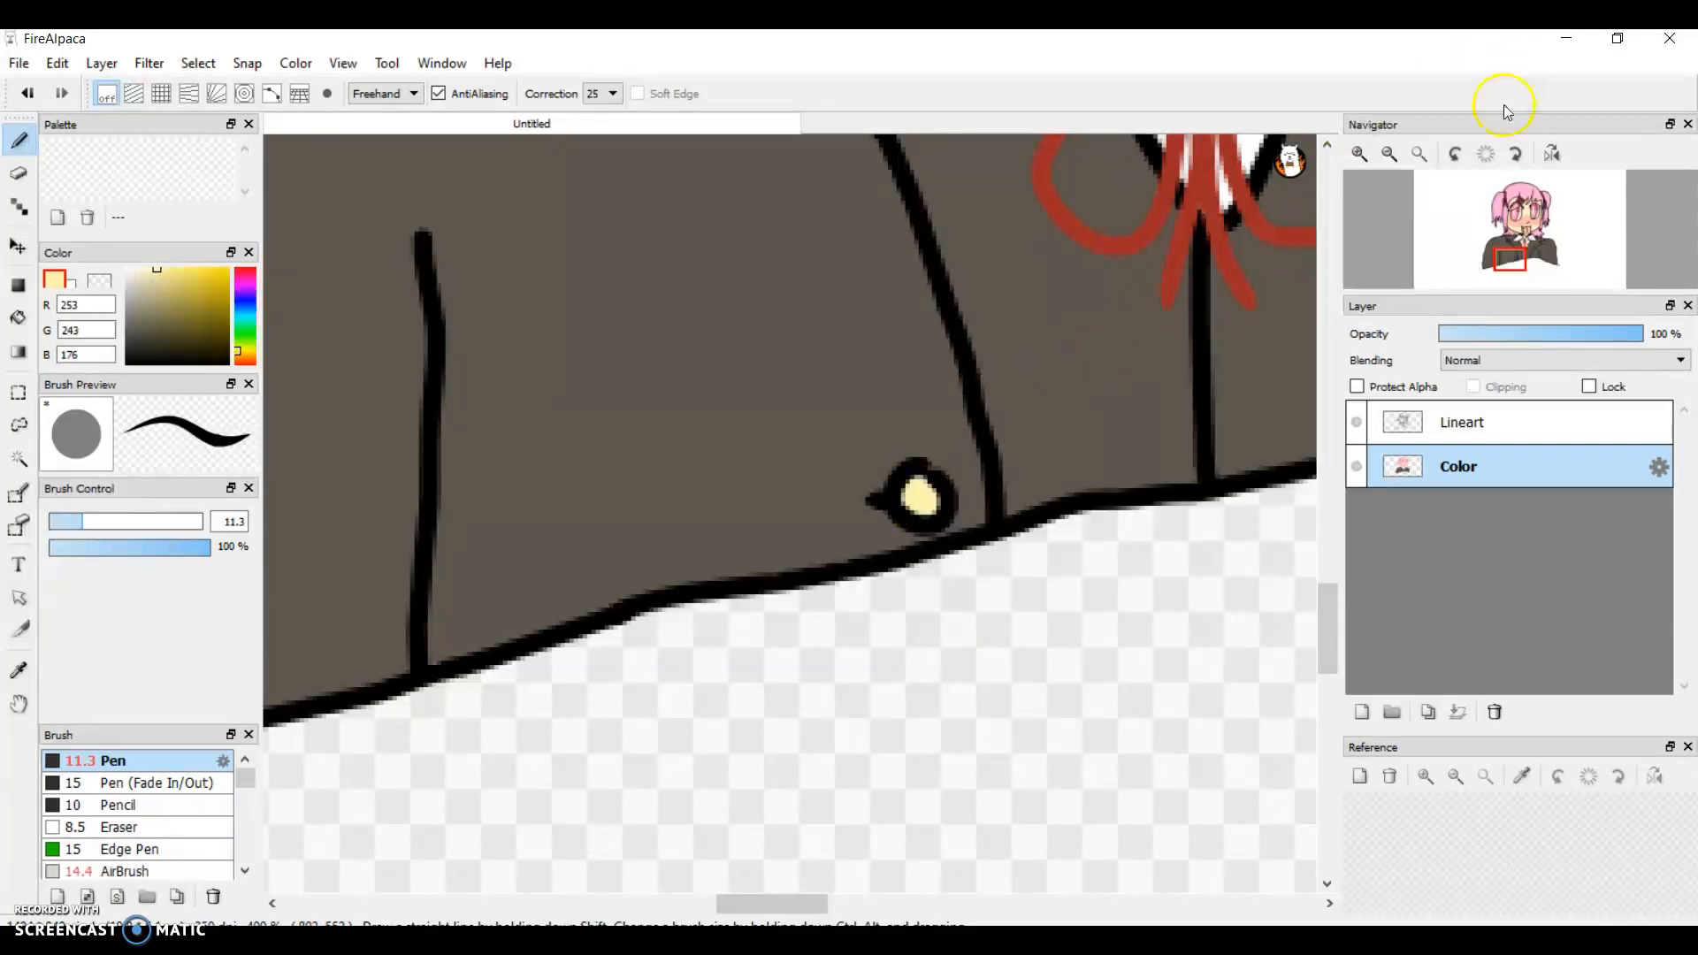
pyautogui.click(1387, 164)
pyautogui.click(1386, 163)
pyautogui.click(1386, 164)
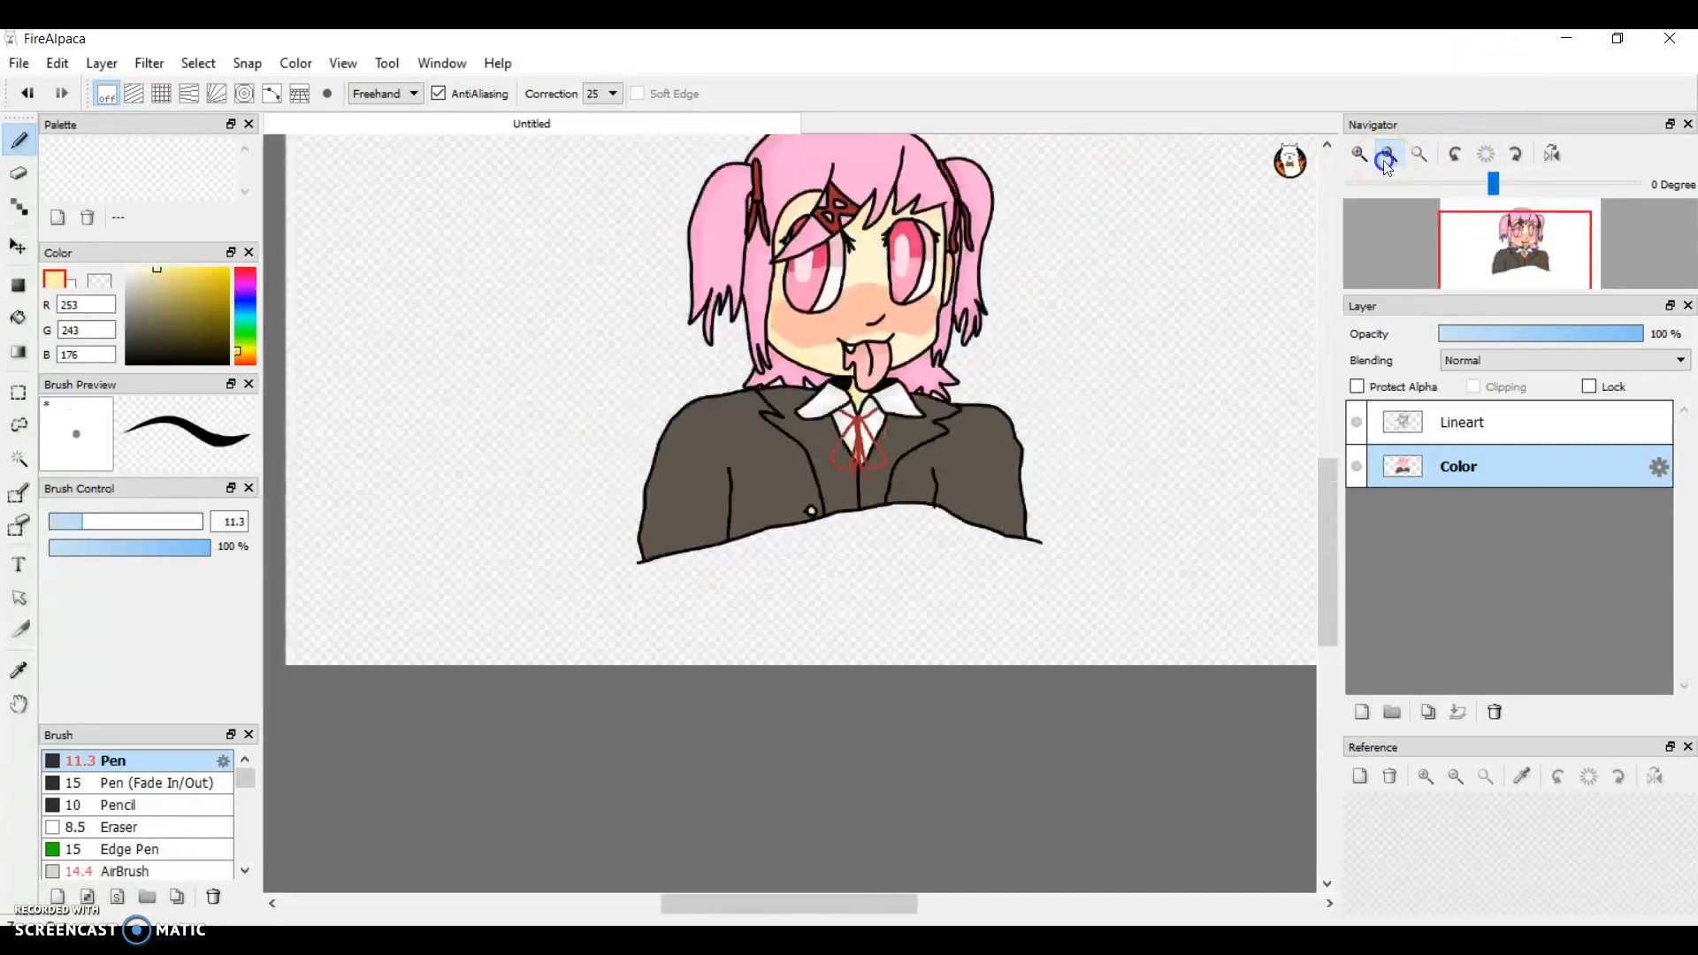
pyautogui.moveTo(1324, 512); pyautogui.dragTo(1318, 485)
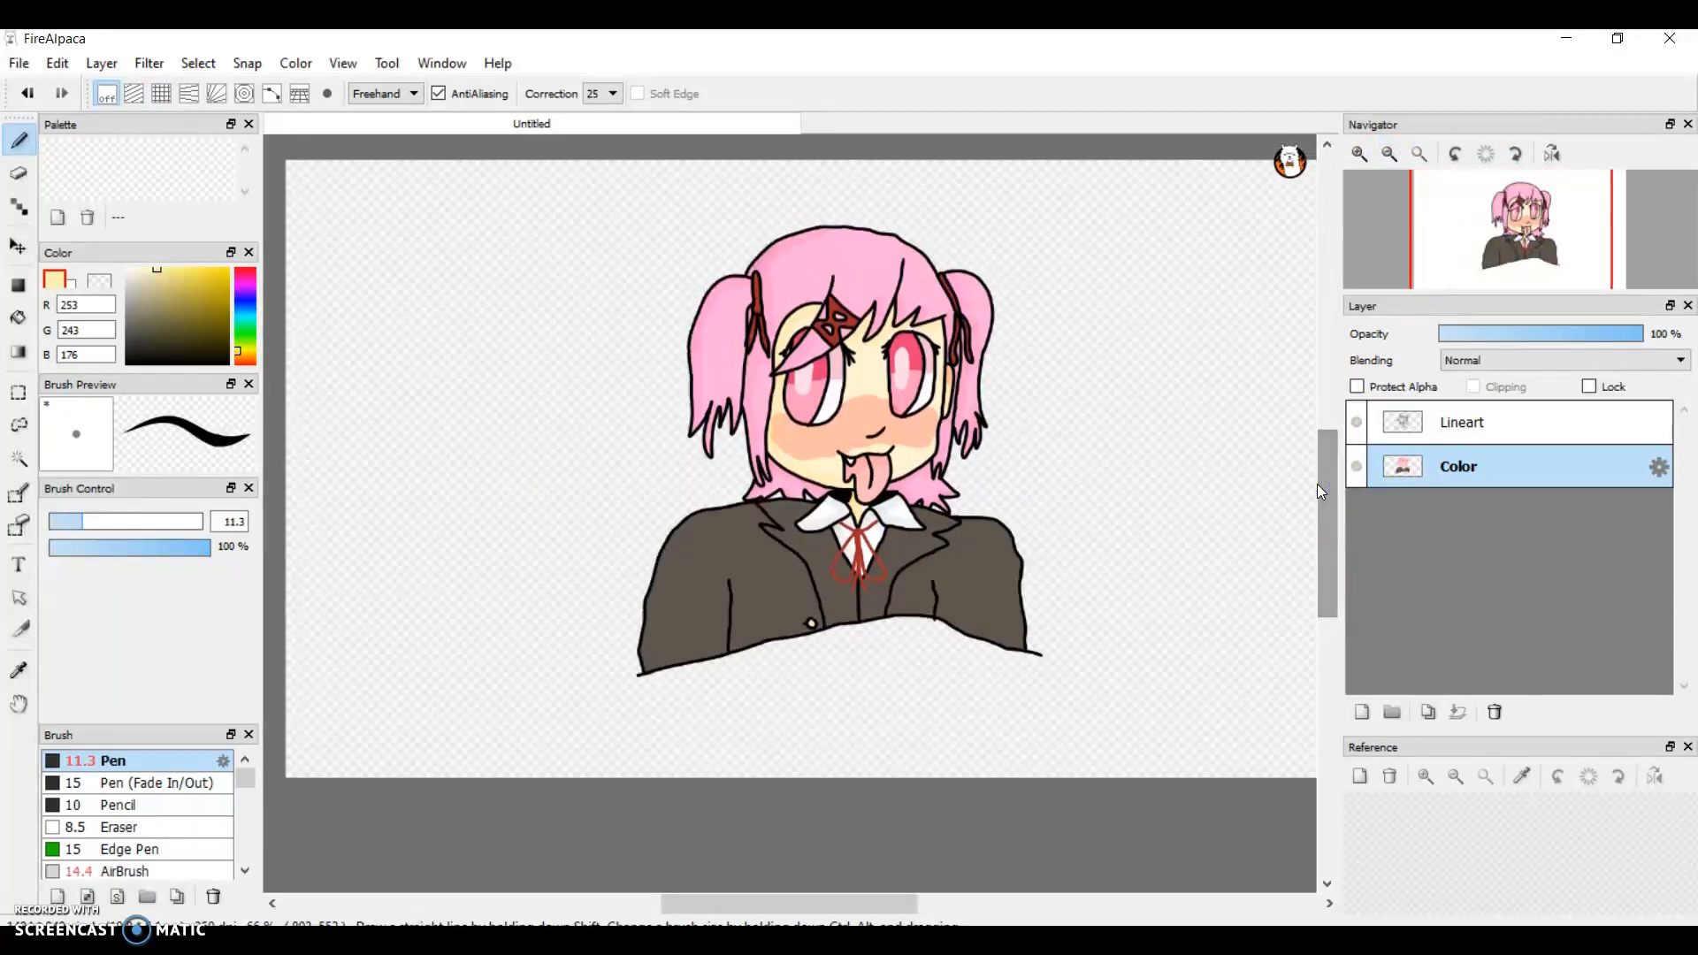